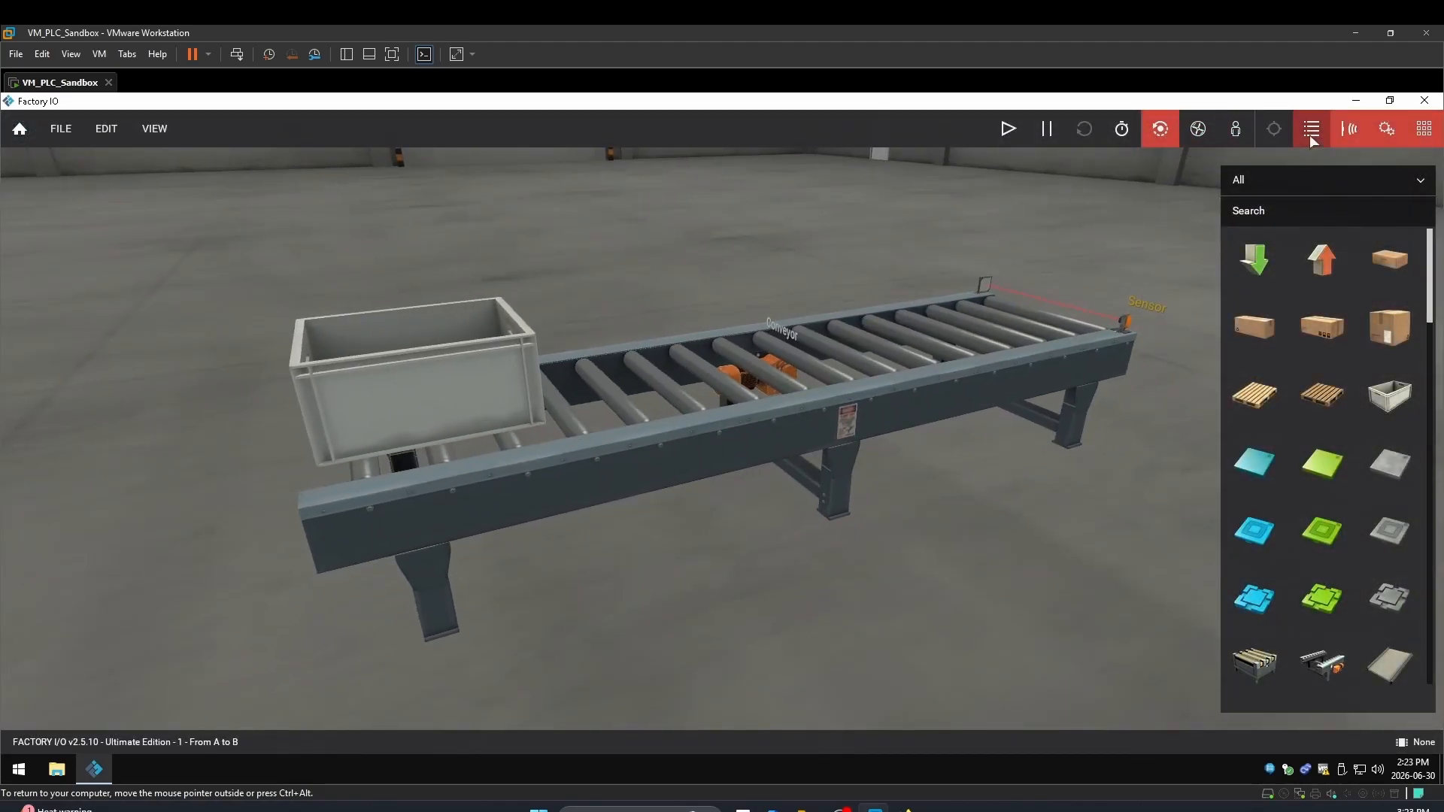
Hide the sensor and actuator tag labels, show them again, then focus the view on the conveyor
left_click(1348, 129)
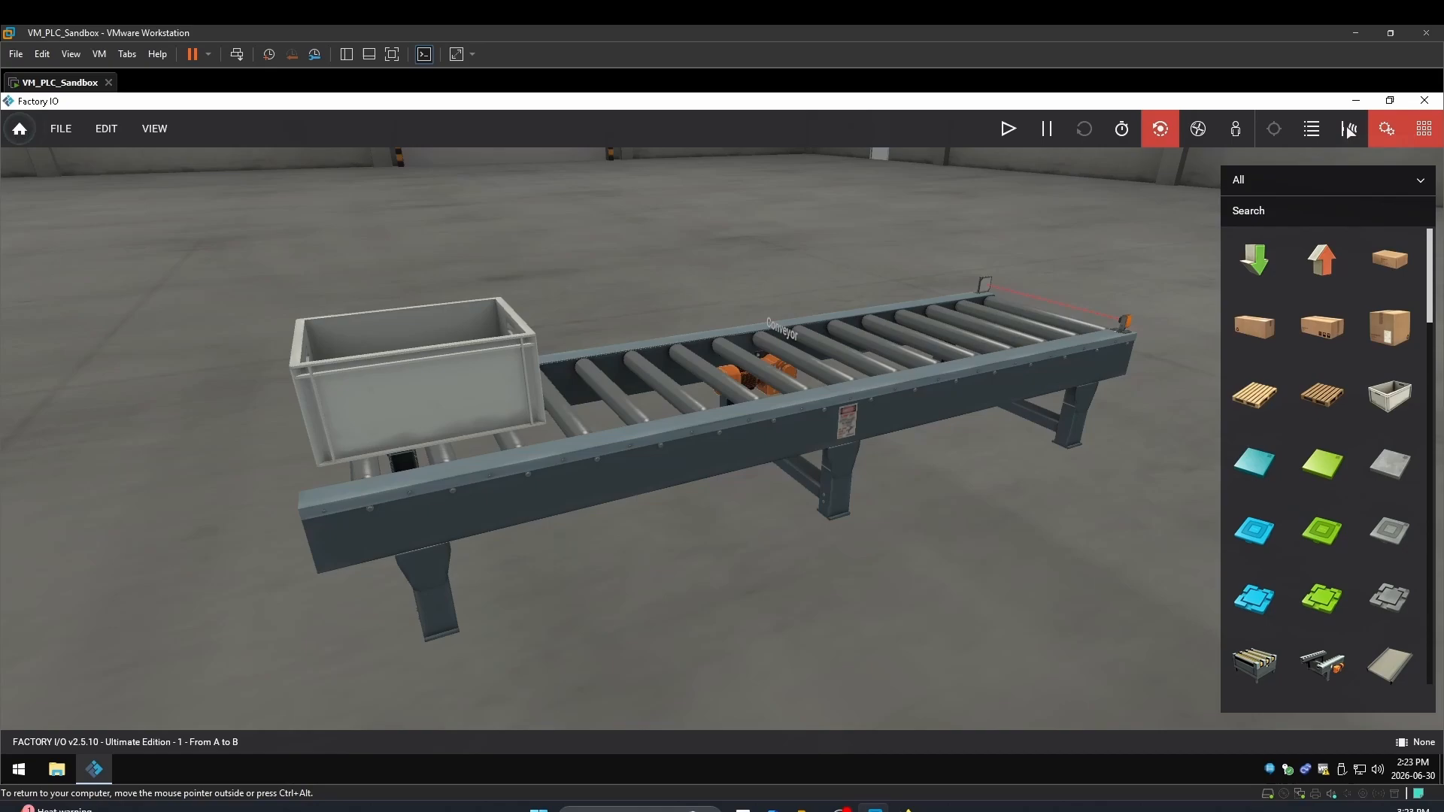
left_click(1386, 129)
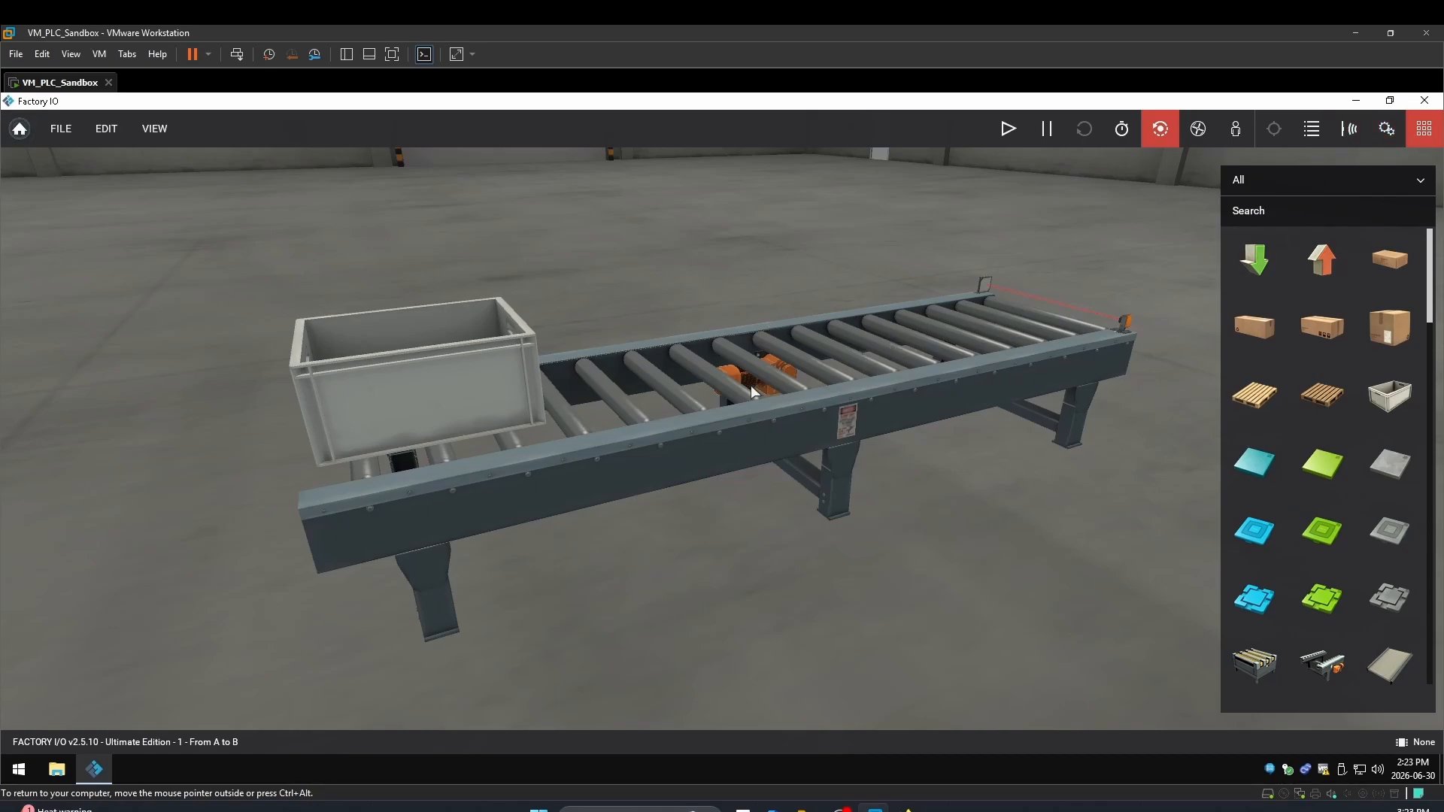
left_click(1346, 131)
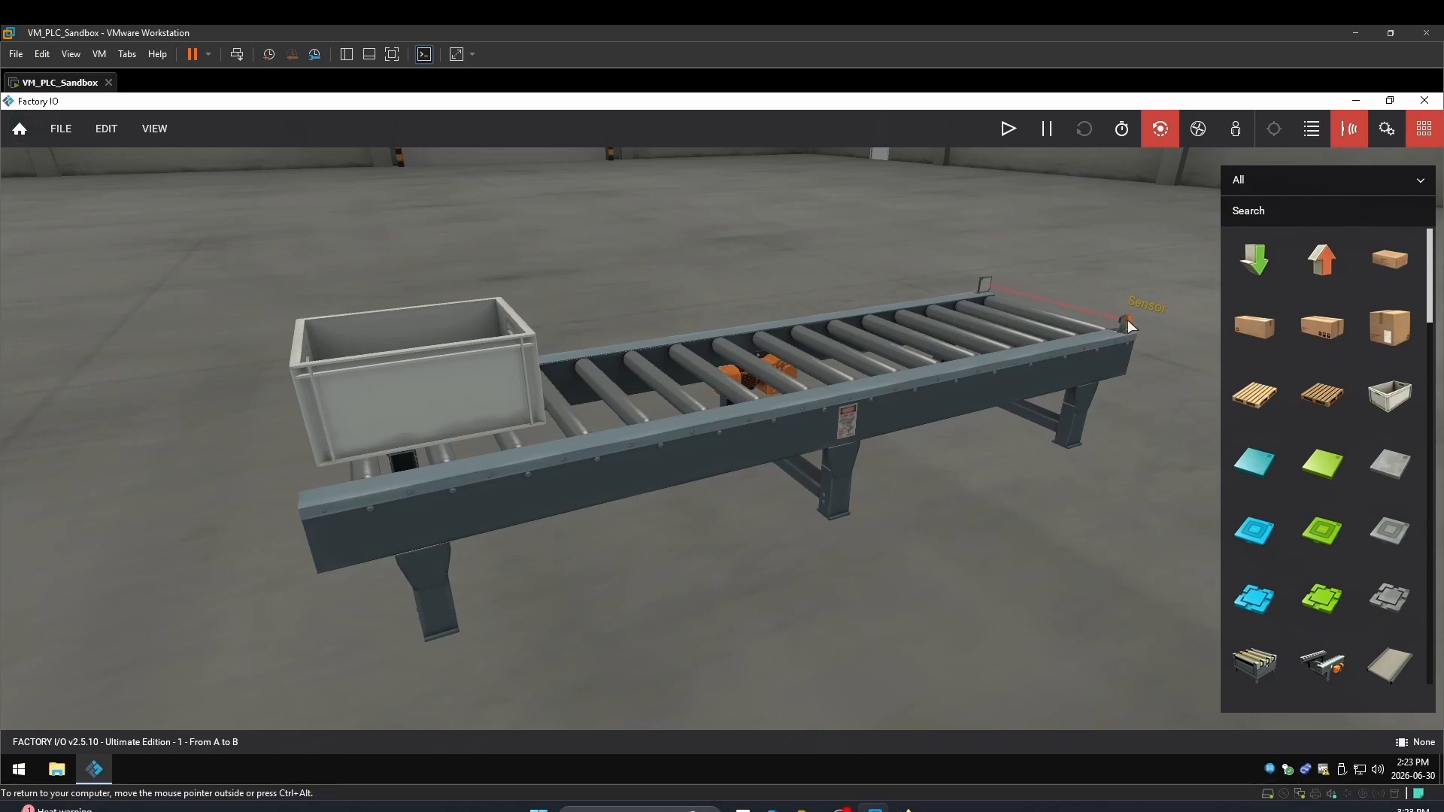
left_click(1386, 129)
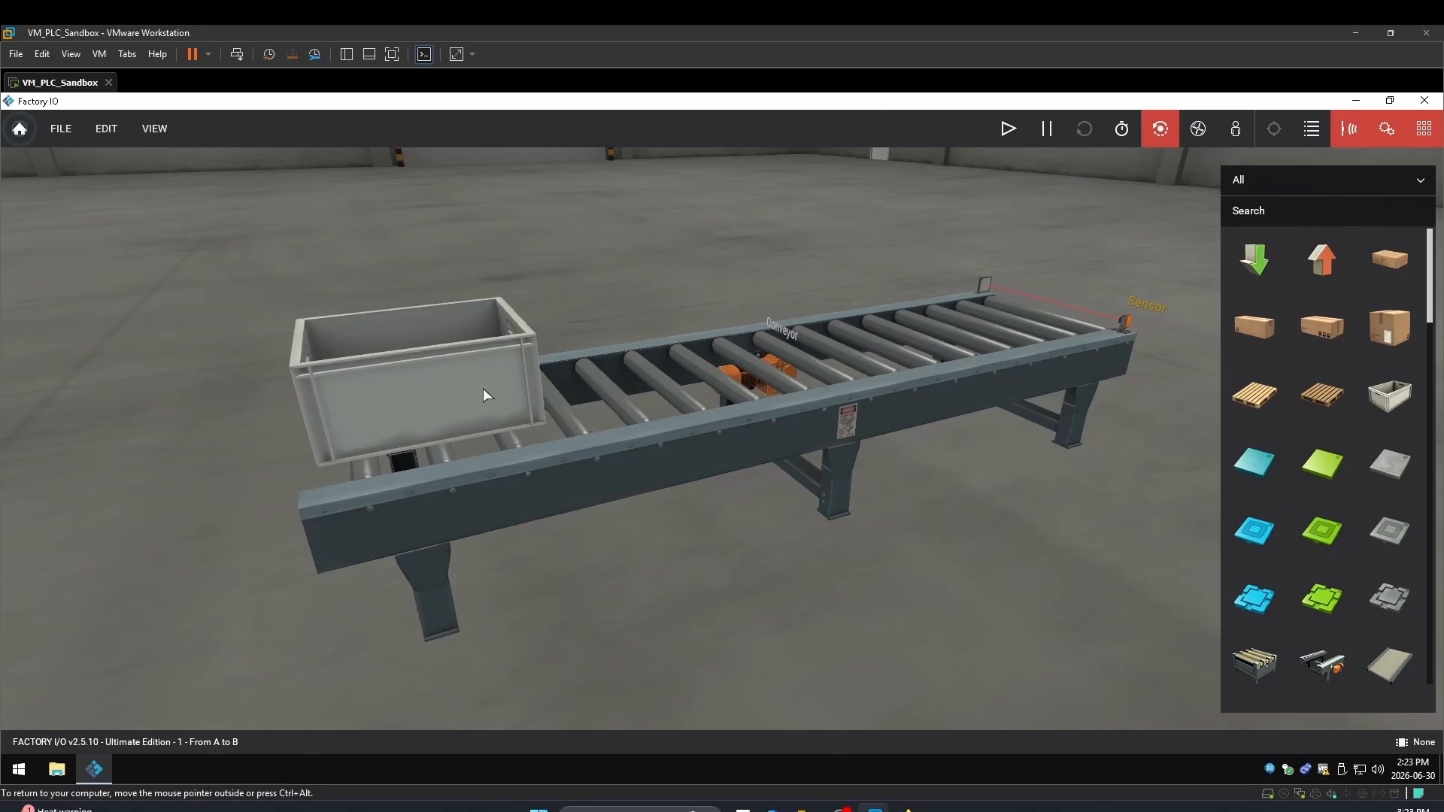
double_click(798, 379)
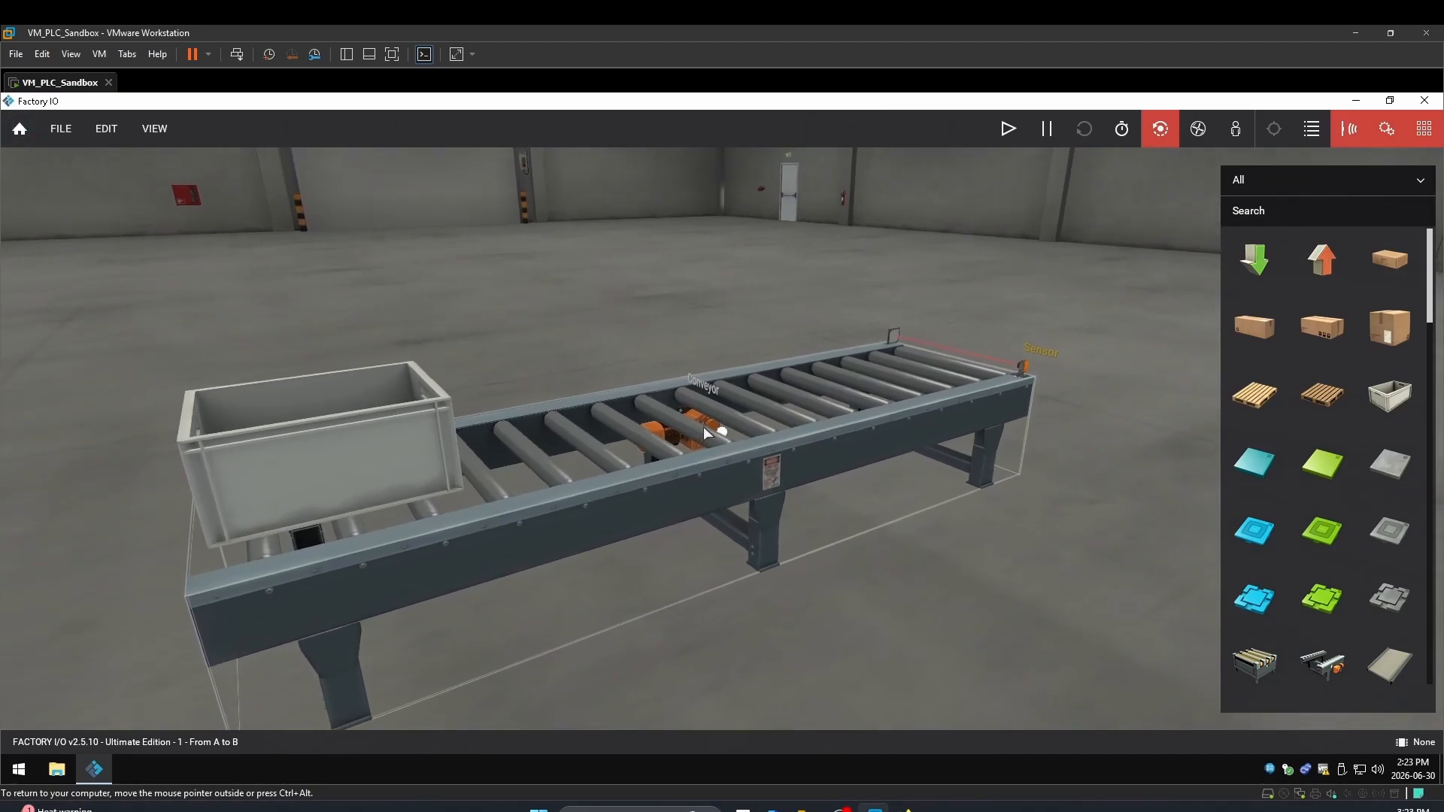
right_click_drag(707, 433, 421, 597)
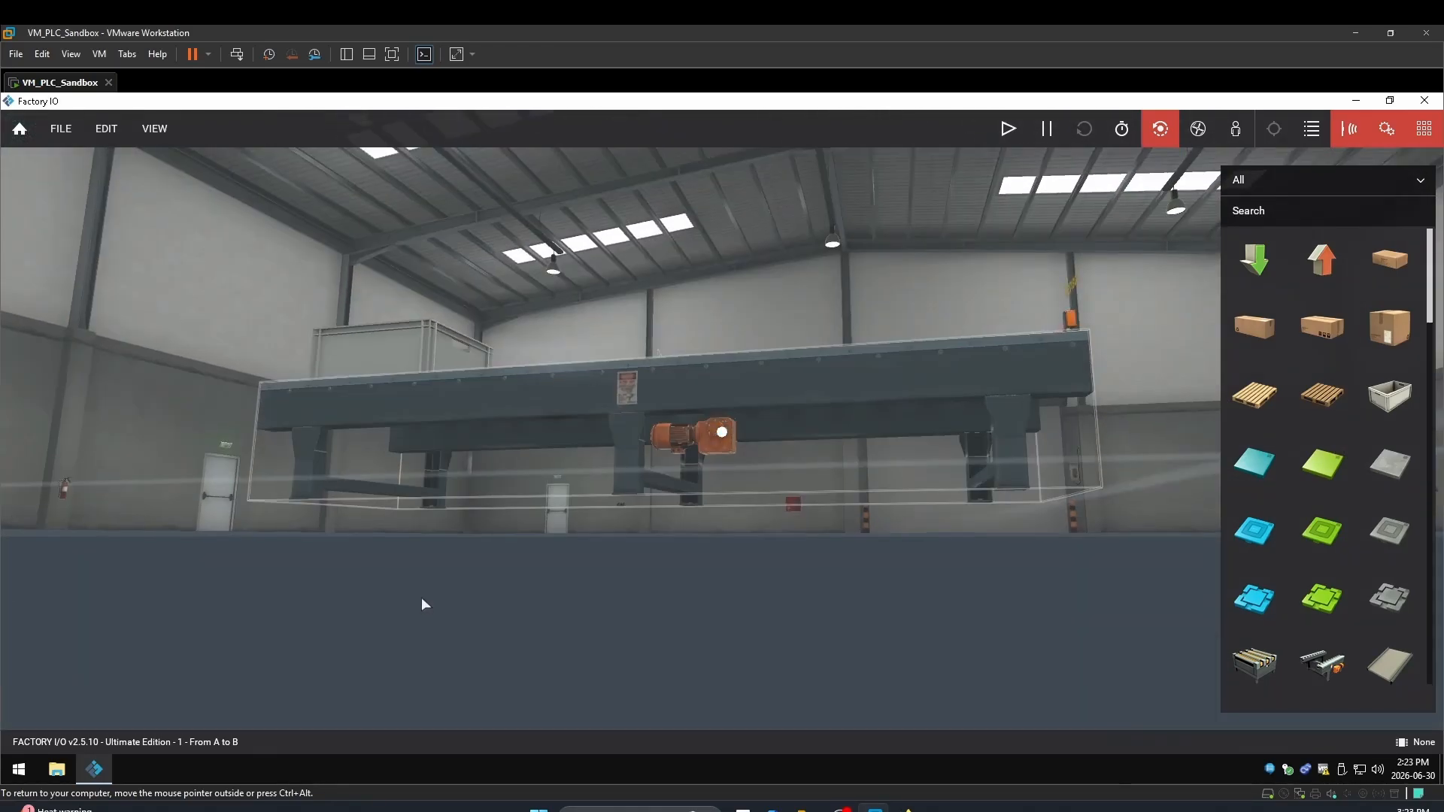
scroll(692, 439, "up", 8)
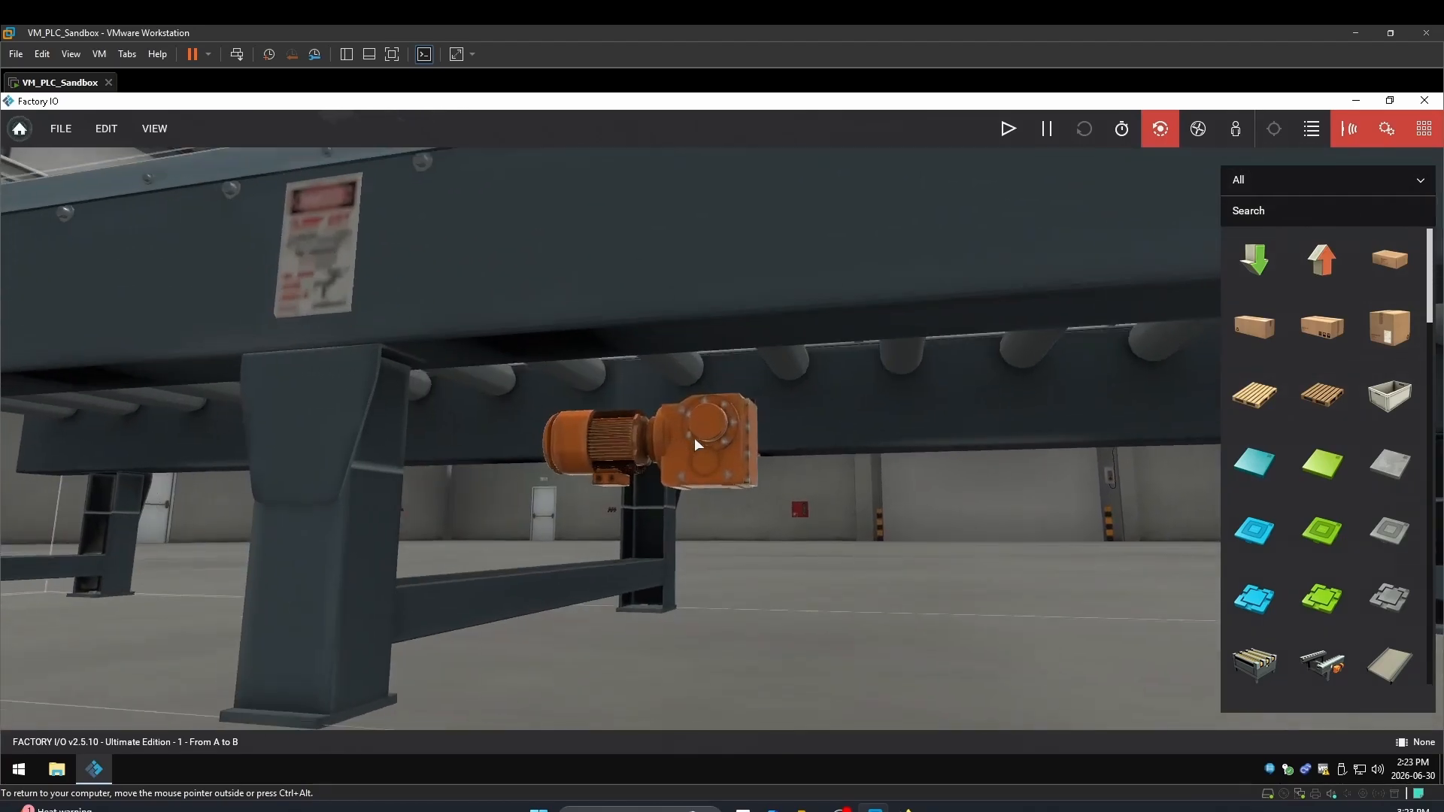
scroll(693, 437, "up", 3)
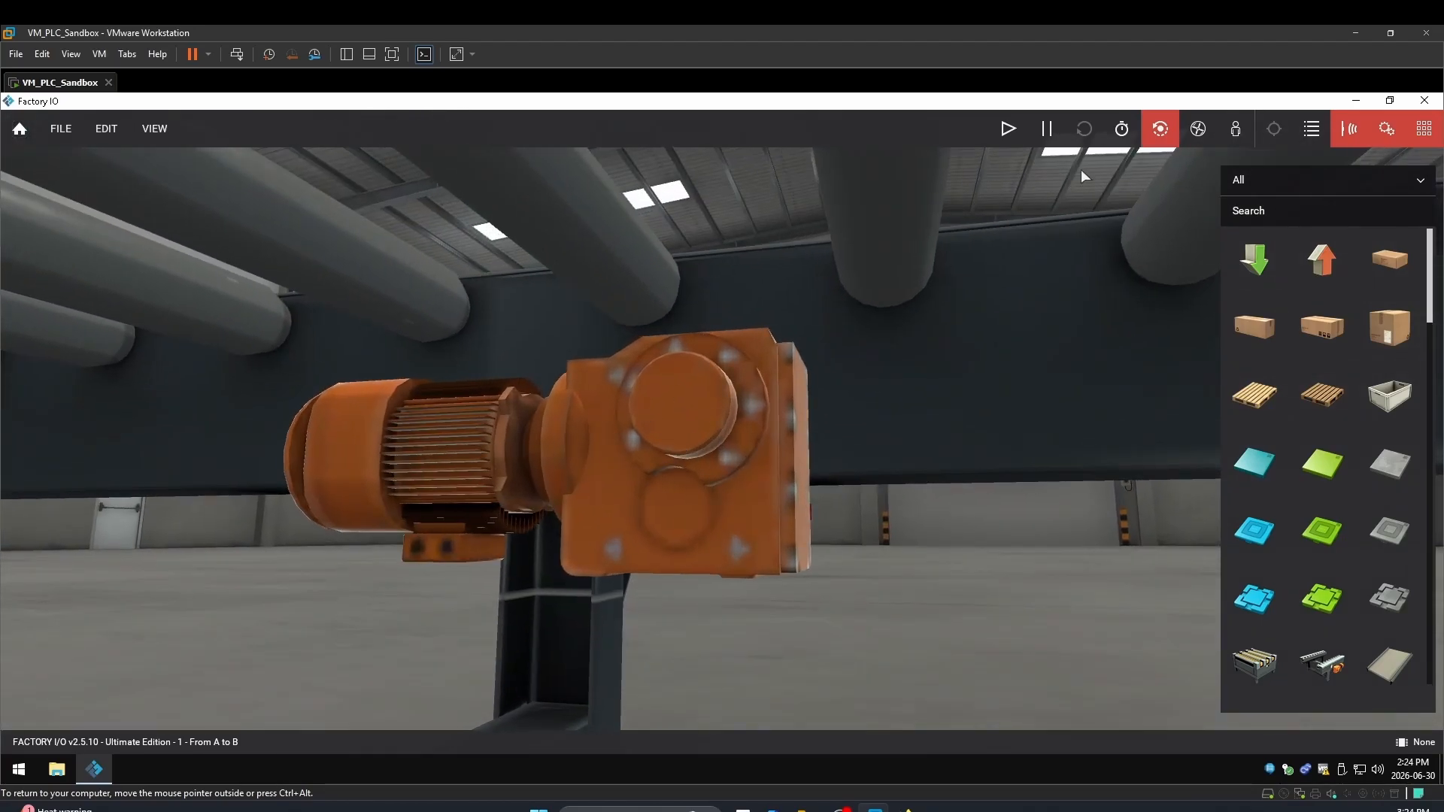
right_click(653, 422)
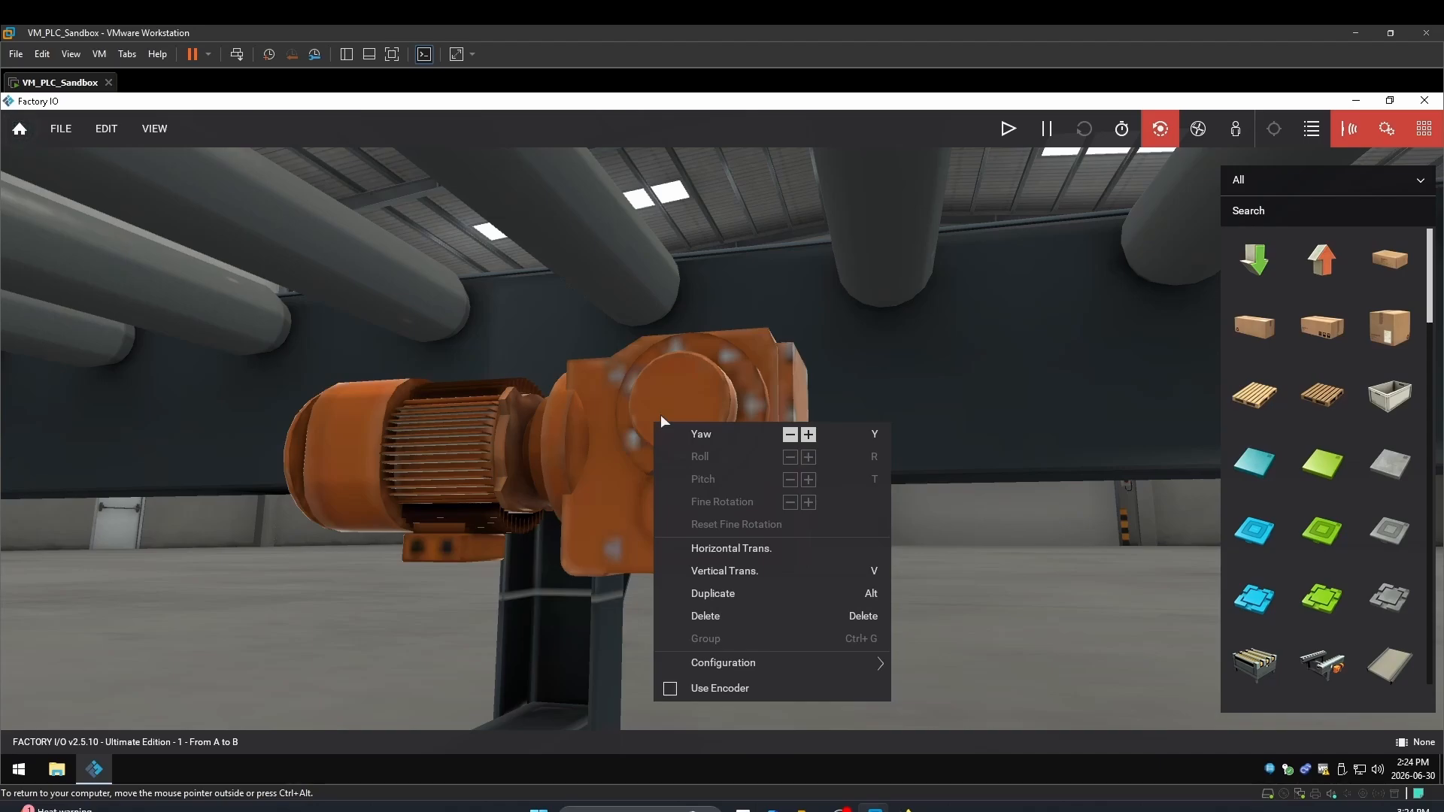
mouse_move(740, 665)
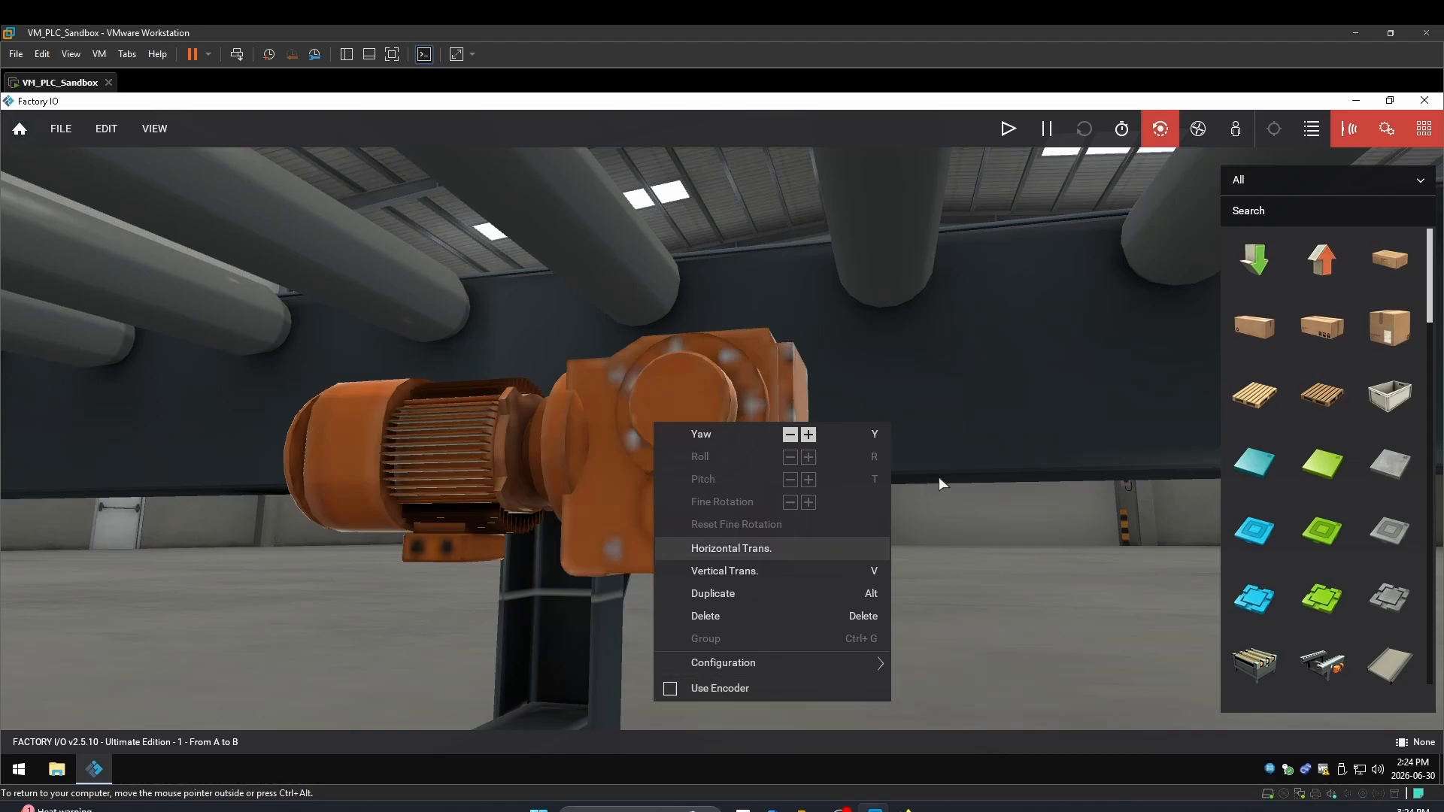
scroll(869, 430, "up", 3)
scroll(869, 430, "down", 6)
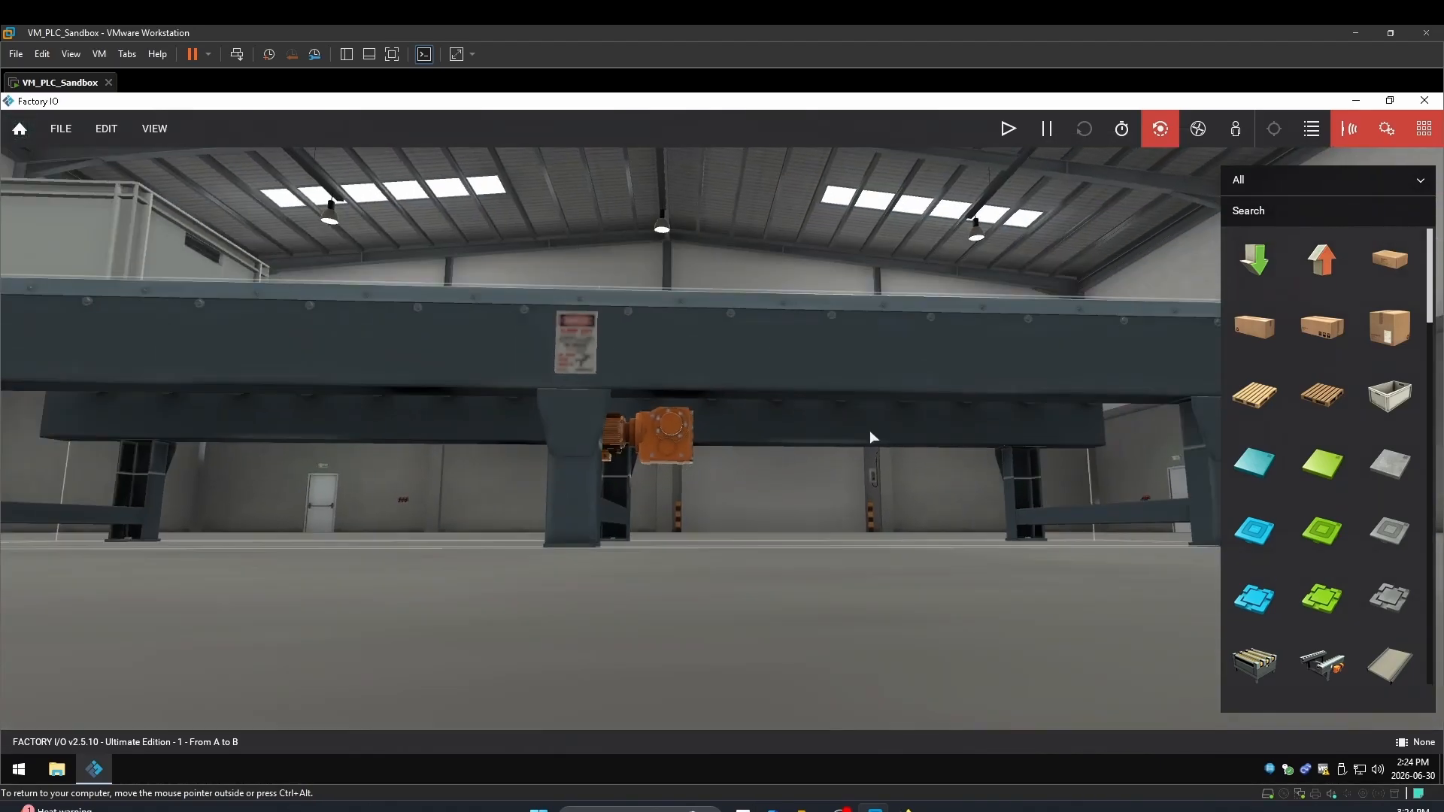
Undo the last two accidental moves of the roller conveyor
right_click_drag(772, 365, 801, 300)
right_click_drag(464, 400, 161, 403)
left_click(106, 128)
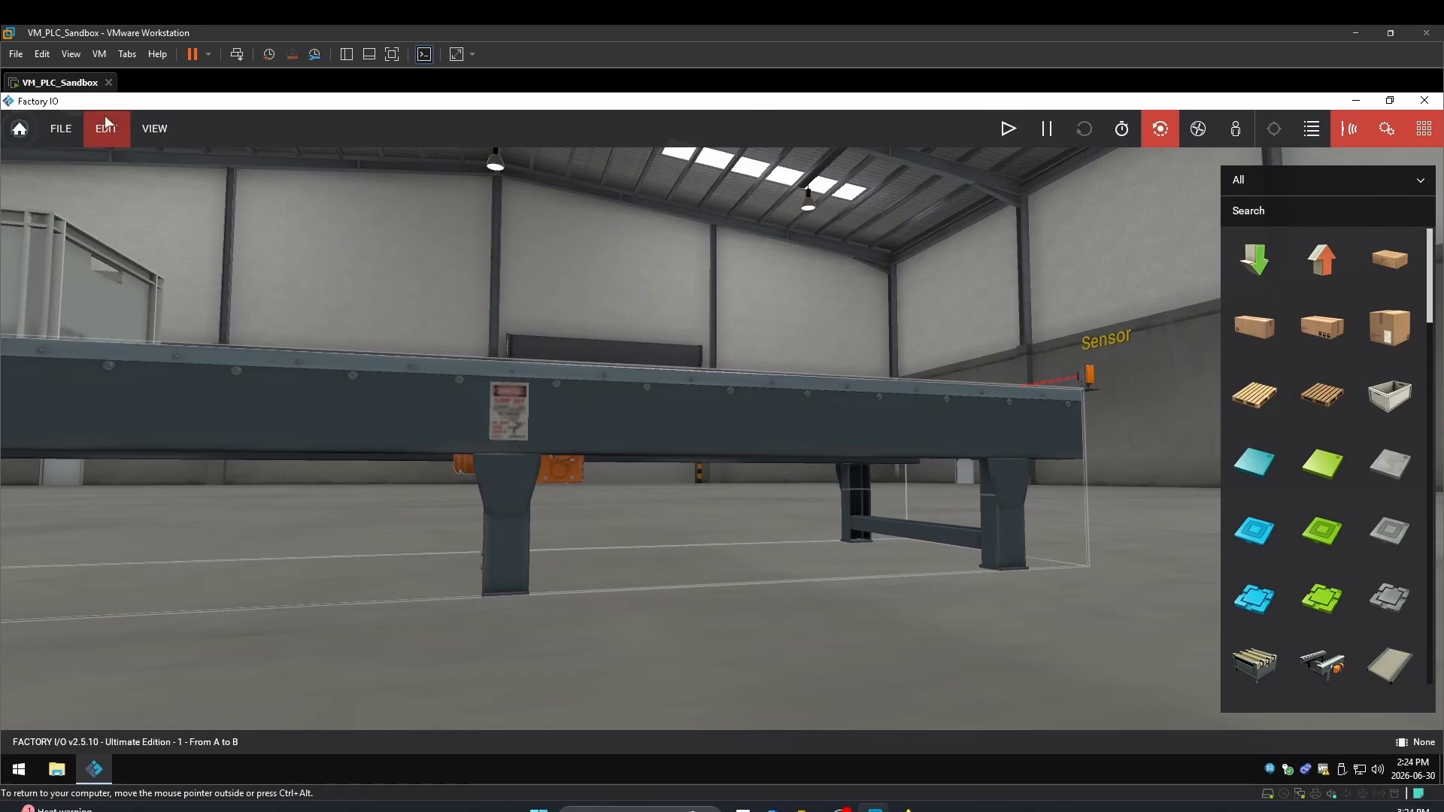
left_click(123, 156)
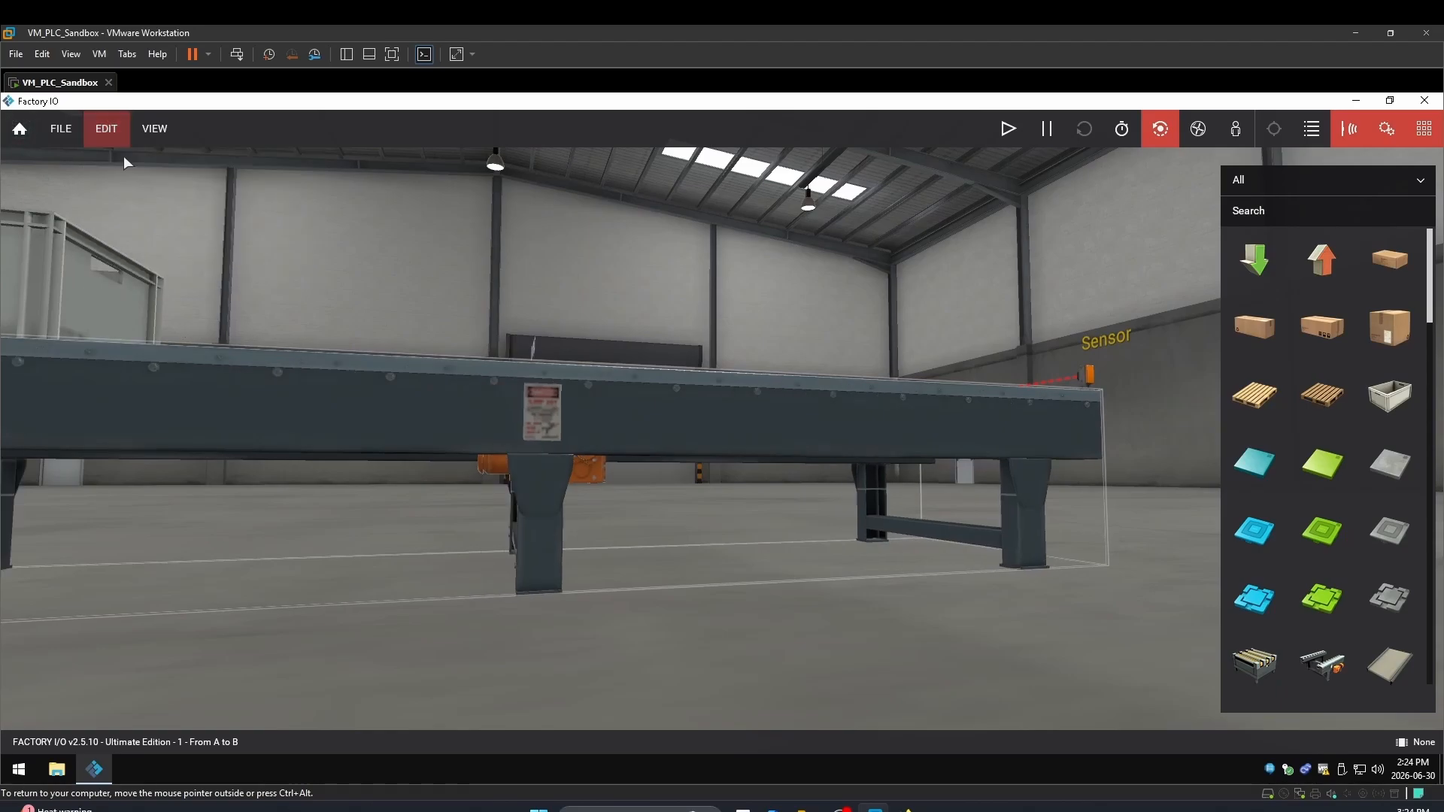
Orbit the camera to side and three-quarter views of the restored conveyor
double_click(18, 377)
right_click_drag(19, 378, 1106, 307)
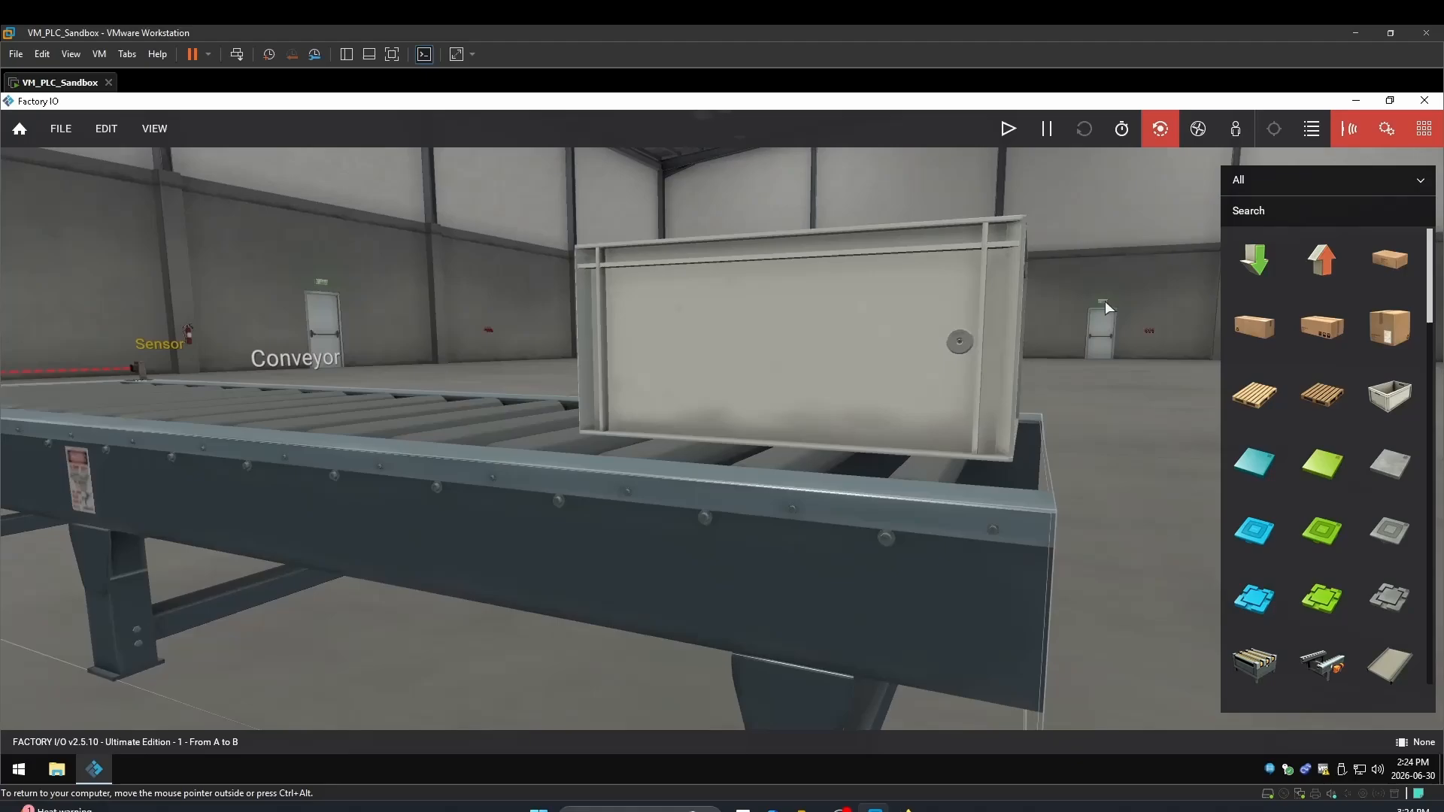
double_click(41, 448)
right_click_drag(57, 451, 480, 444)
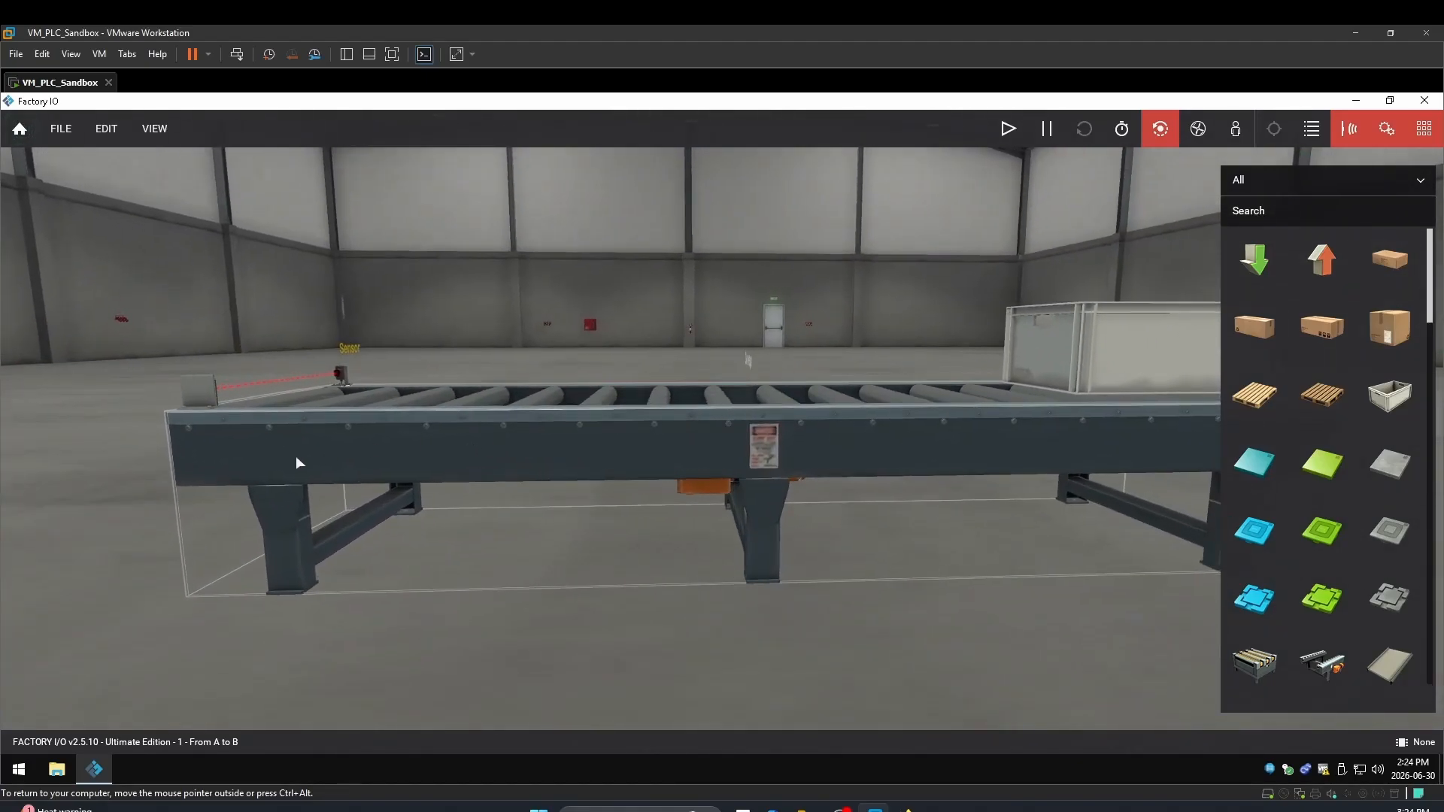
double_click(283, 455)
right_click_drag(283, 456, 722, 429)
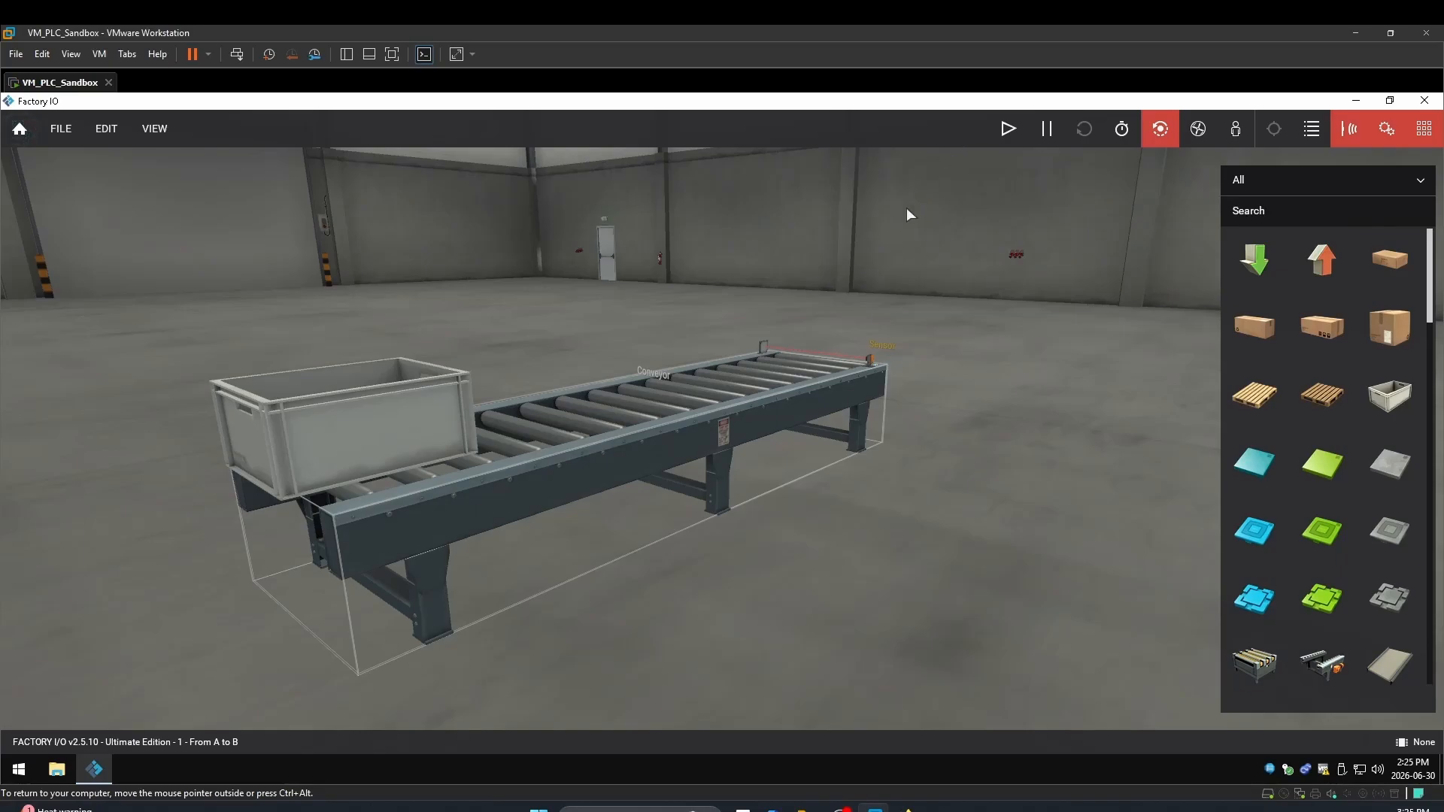
scroll(902, 218, "up", 3)
Start the From A to B simulation and orbit the view around the crate and conveyor
left_click(1008, 129)
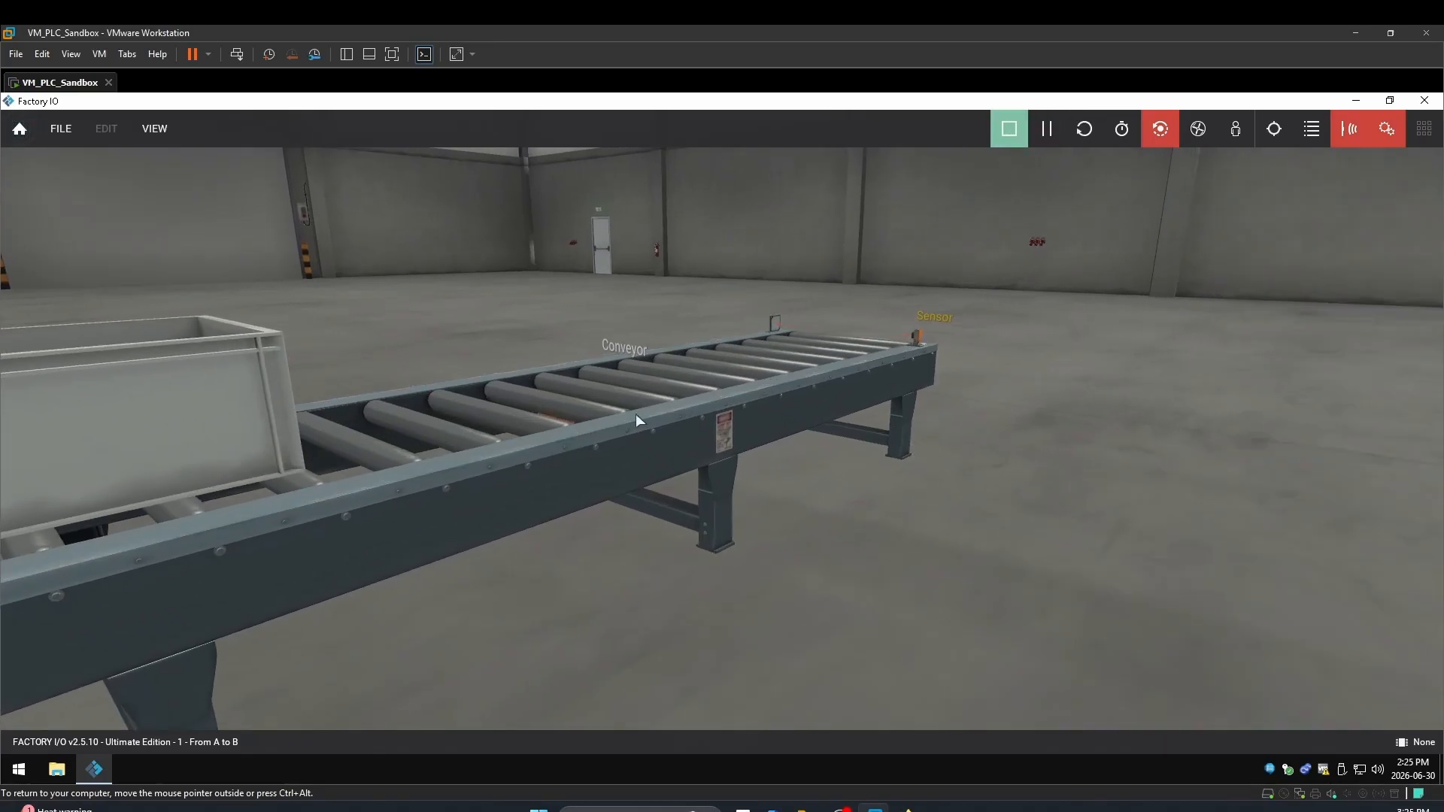
double_click(538, 474)
right_click_drag(561, 472, 538, 436)
scroll(1443, 521, "down", 5)
scroll(1442, 521, "down", 3)
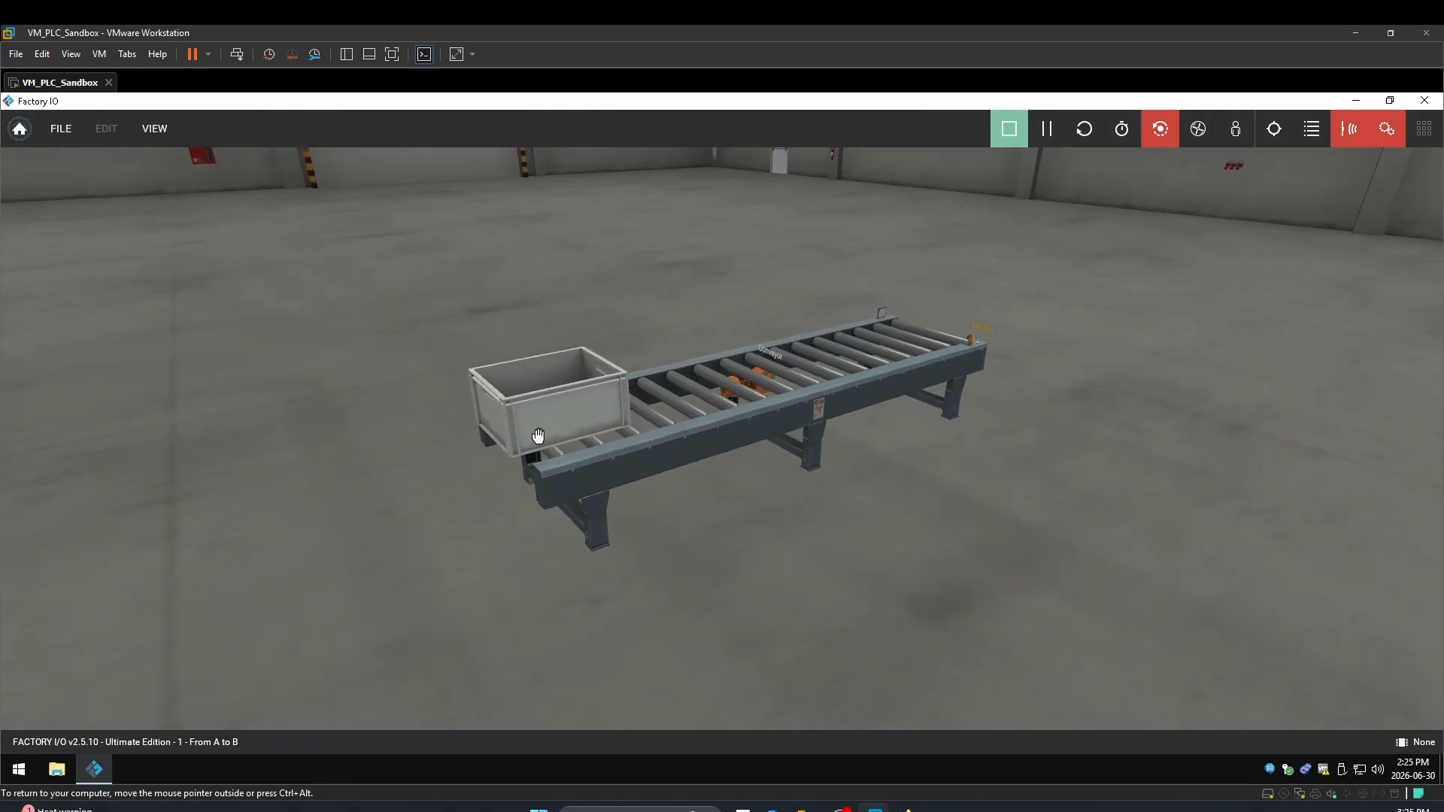
right_click_drag(833, 420, 733, 390)
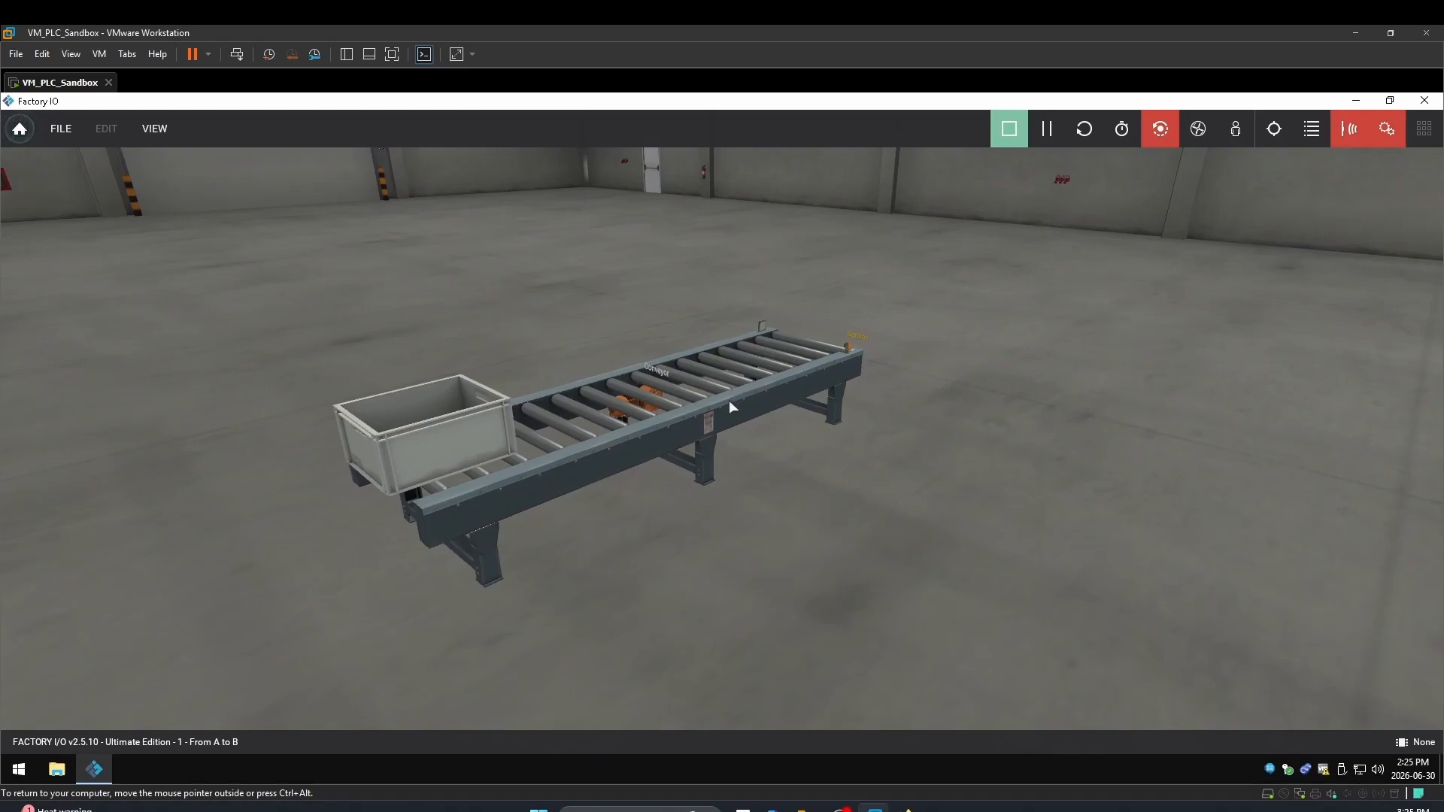
scroll(726, 404, "up", 4)
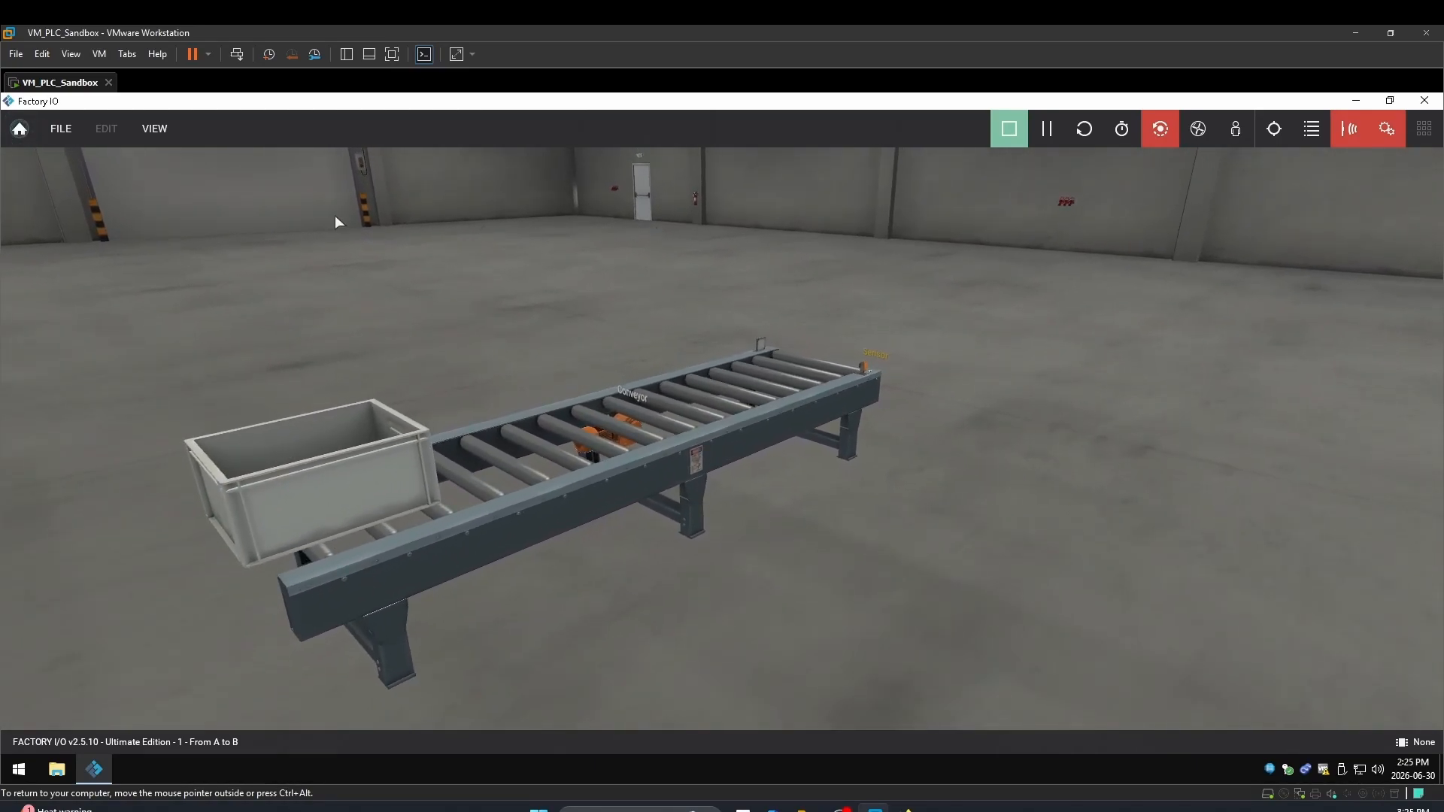
Dock all tags into the watch panel, then clear the docked tags
left_click(152, 130)
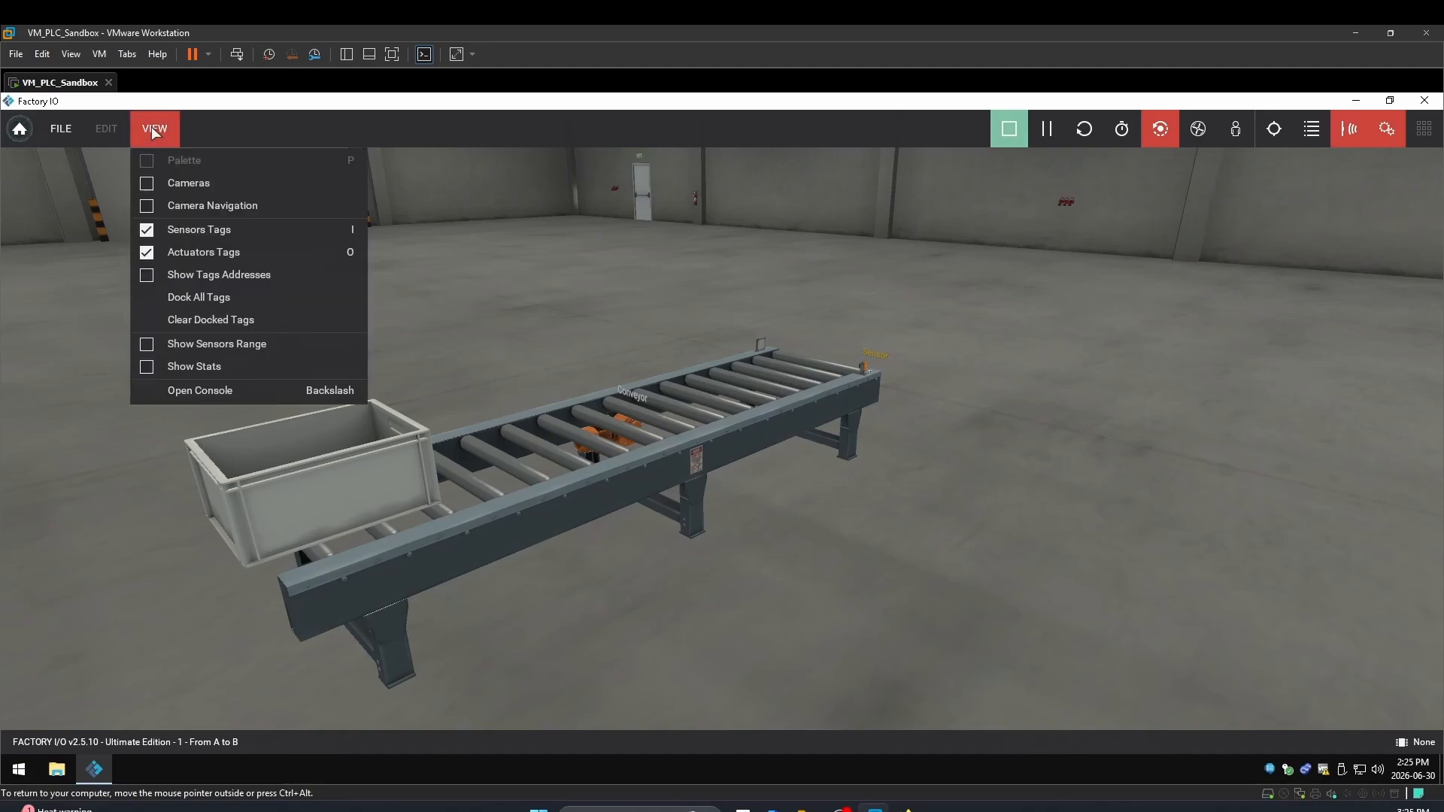
left_click(190, 296)
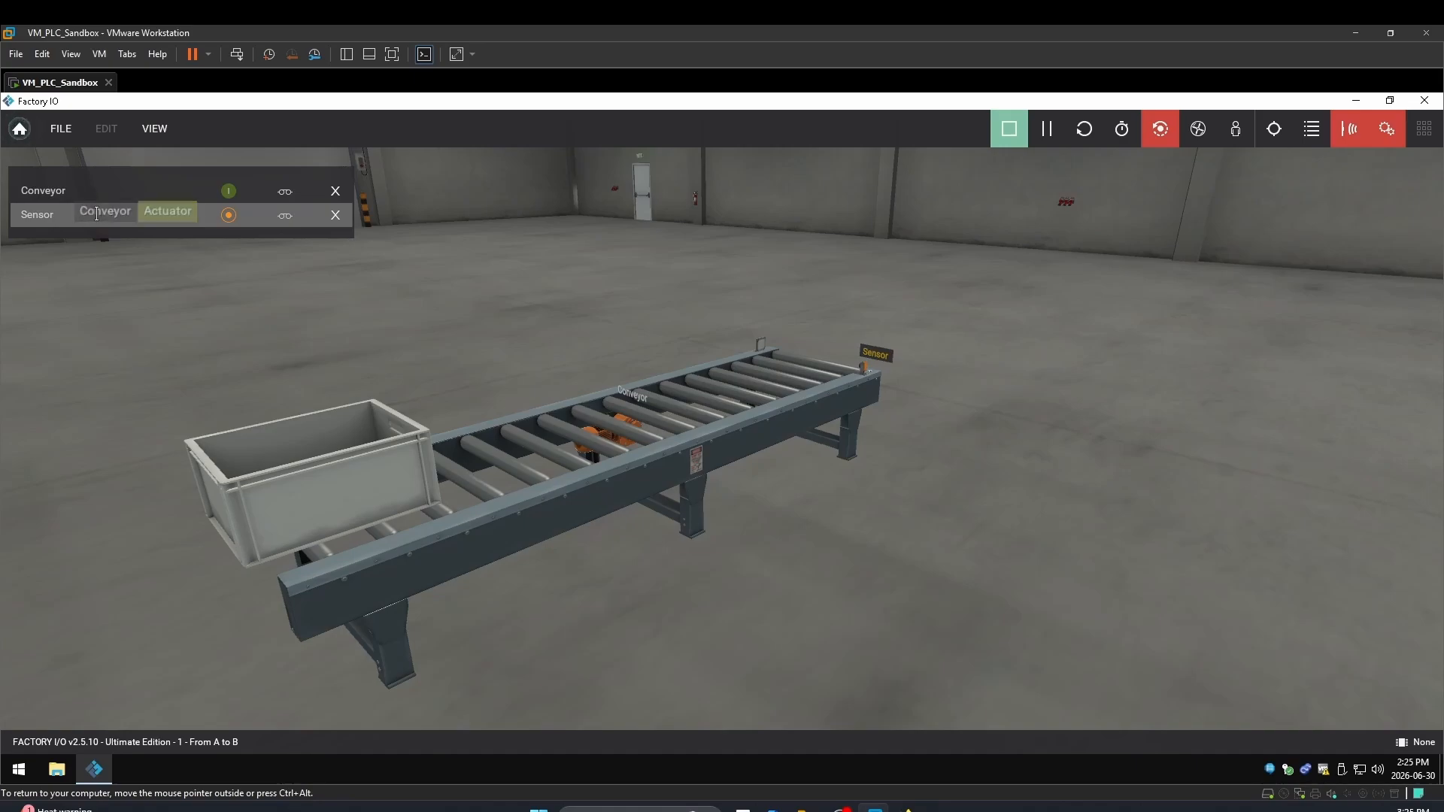
left_click(154, 129)
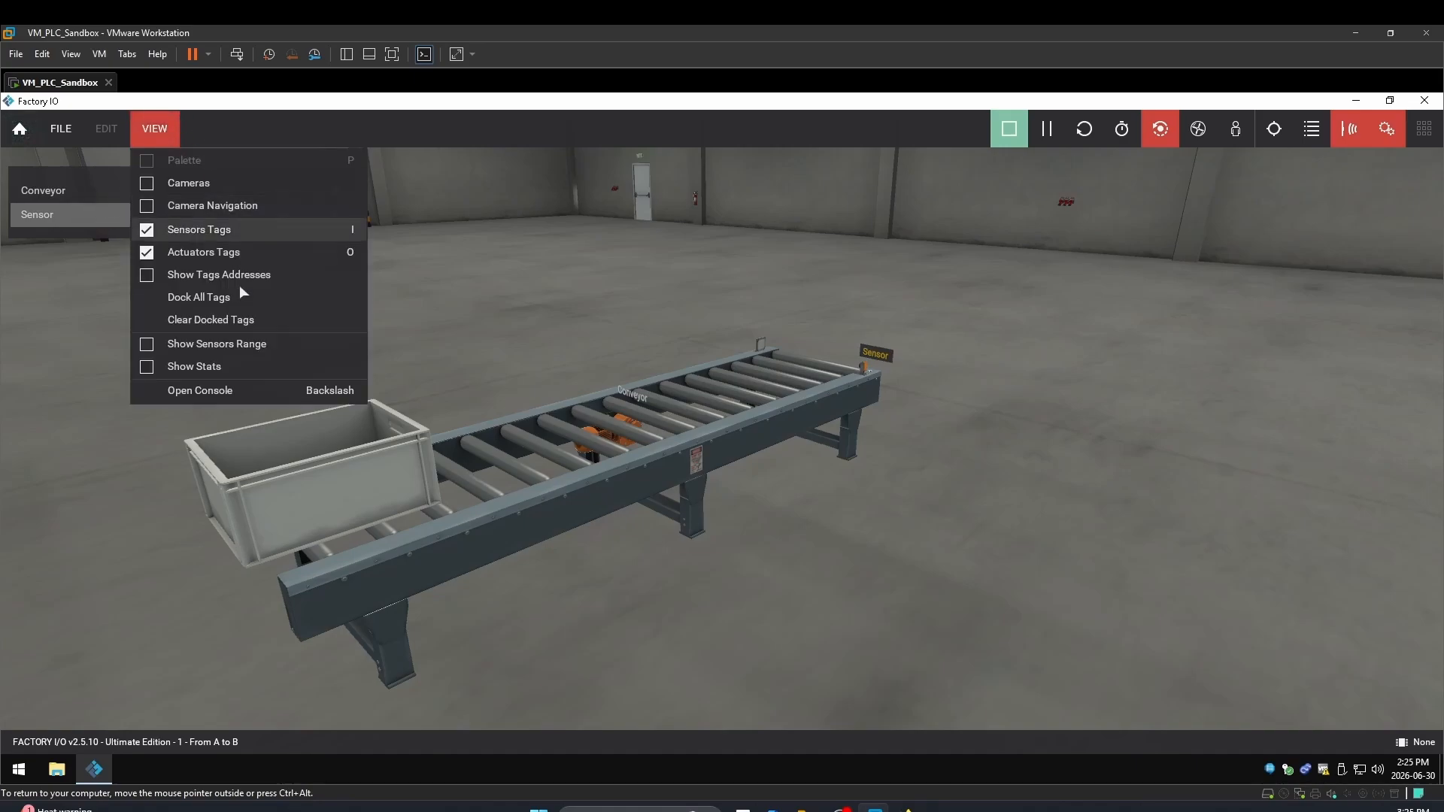
left_click(232, 321)
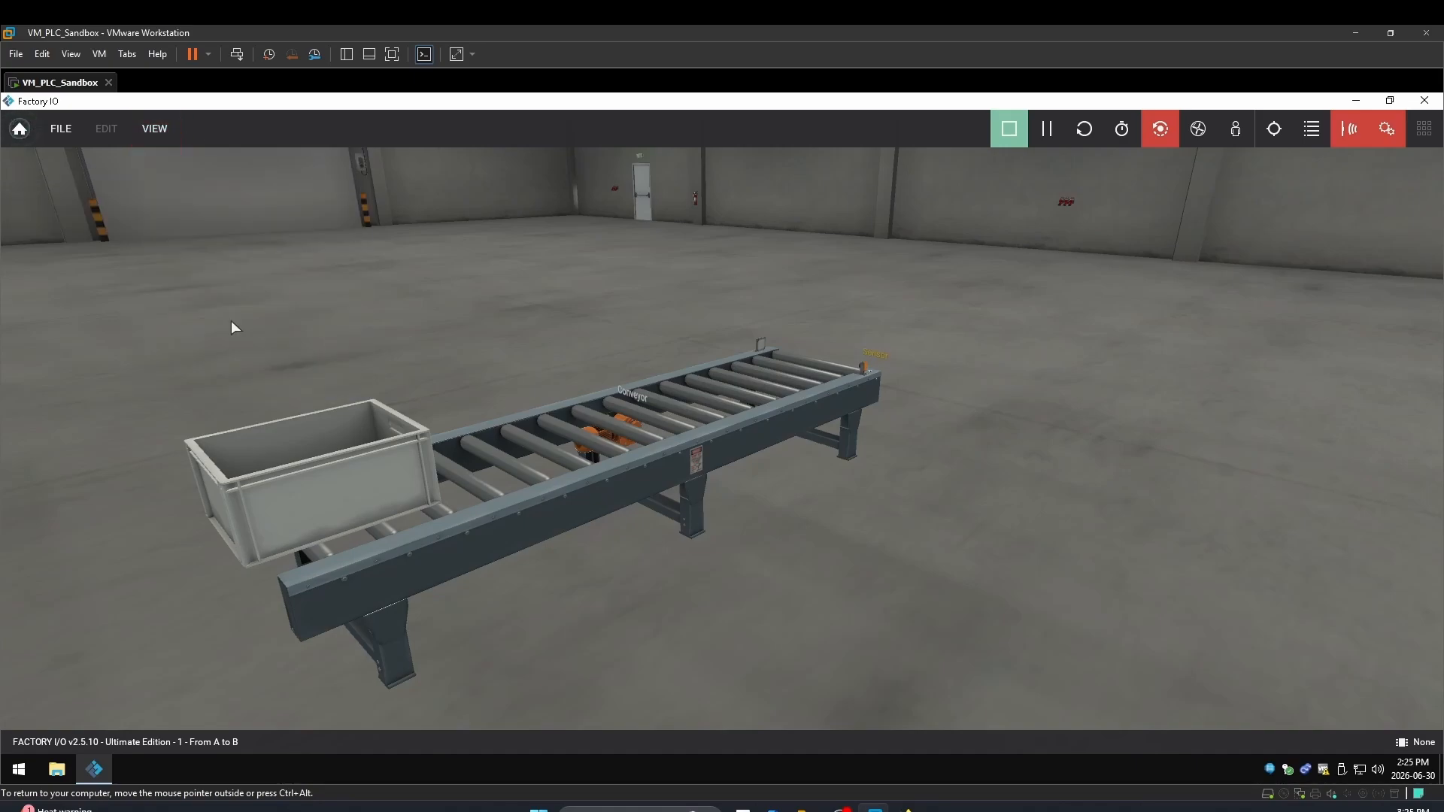
Dock only the Sensor and Conveyor tags into the watch panel
left_click(874, 363)
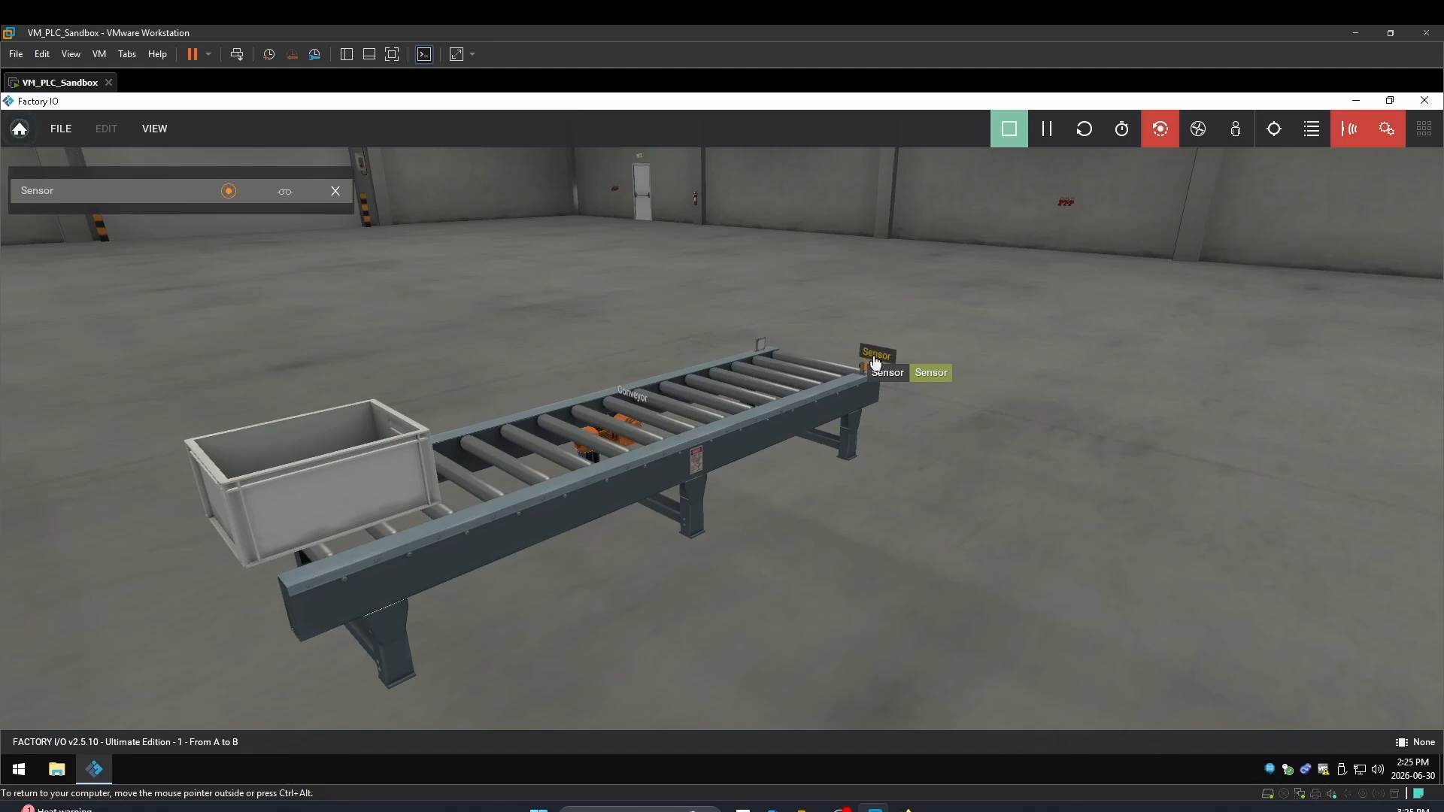
left_click(641, 402)
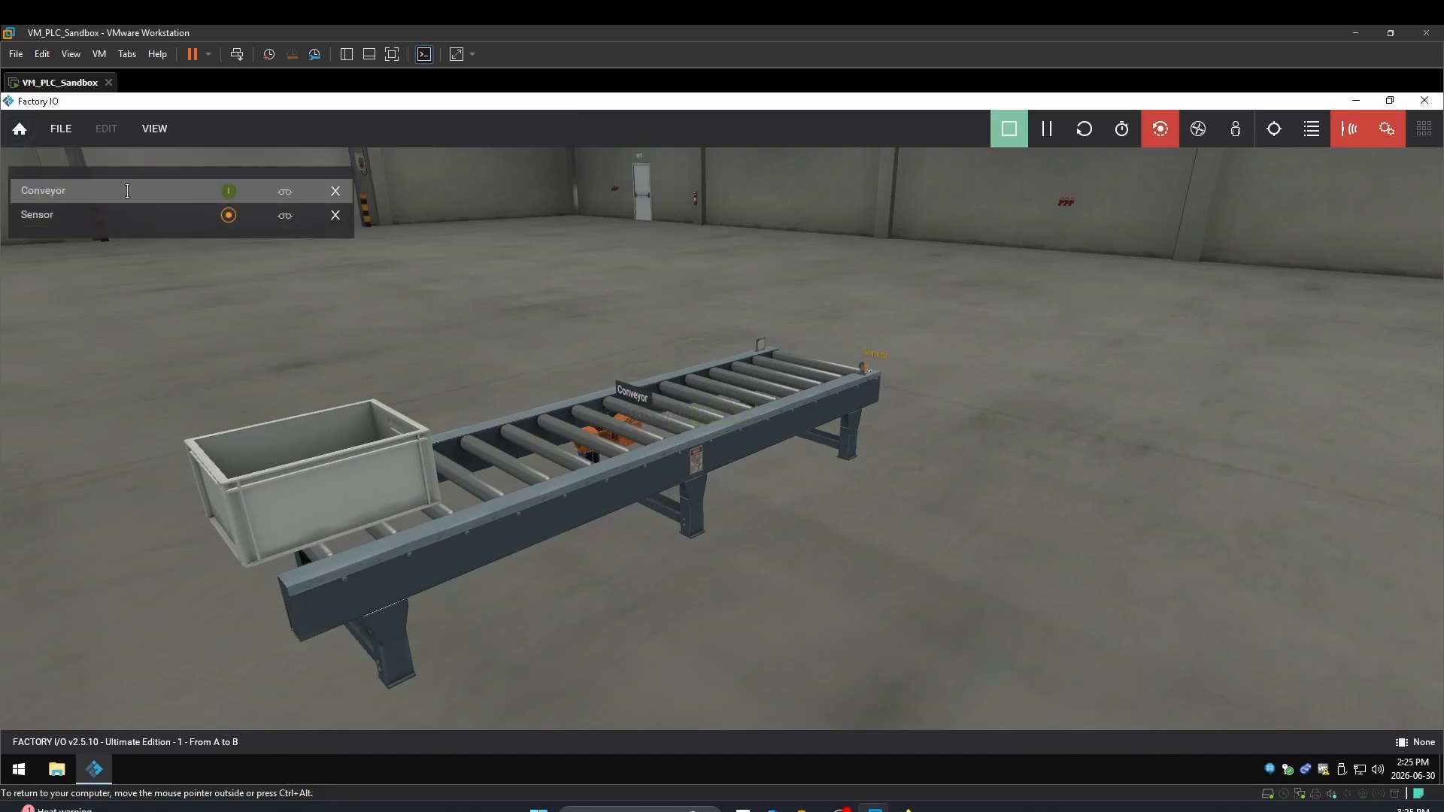
mouse_move(111, 220)
Force the Conveyor tag on to test it, then switch the force off
scroll(879, 362, "up", 3)
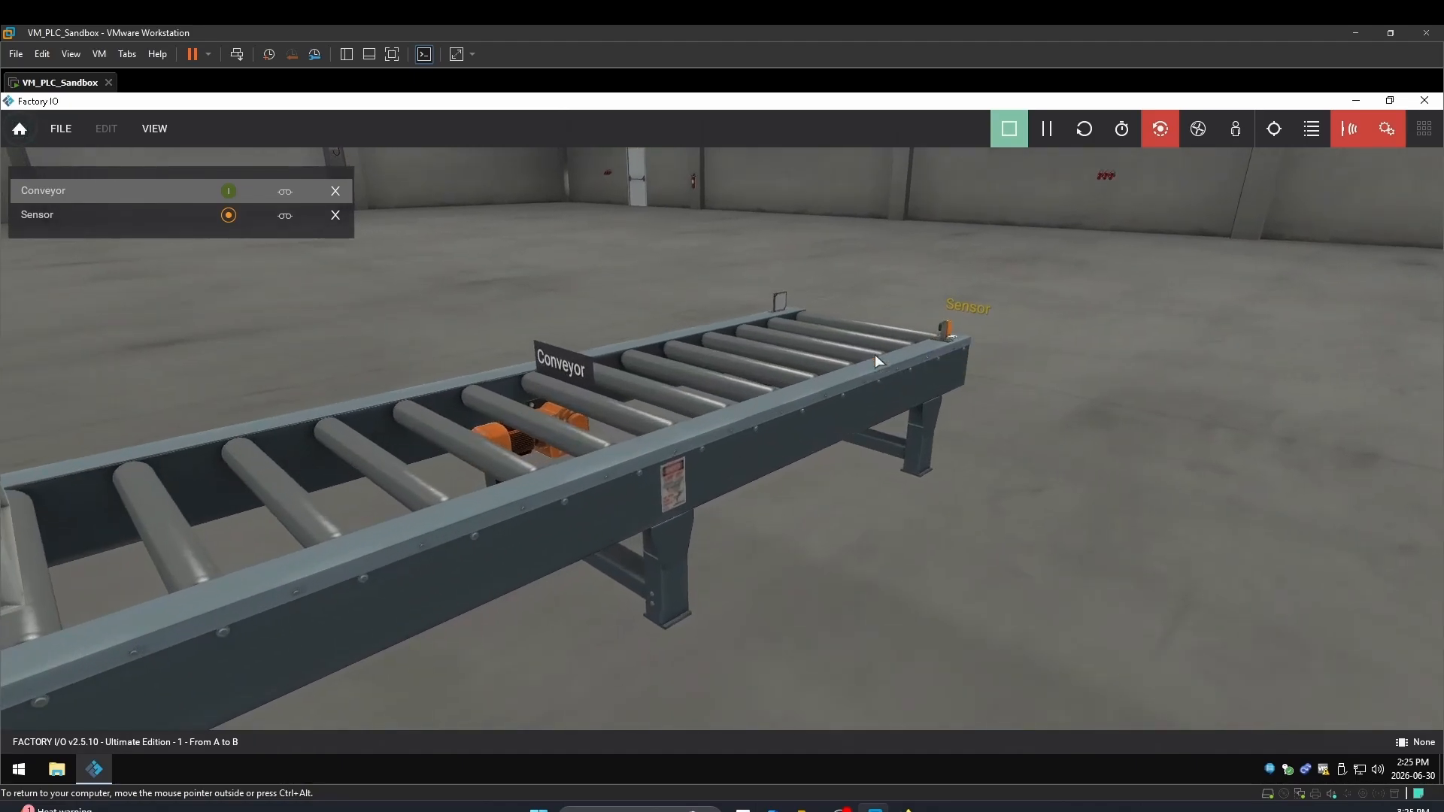
scroll(966, 316, "down", 1)
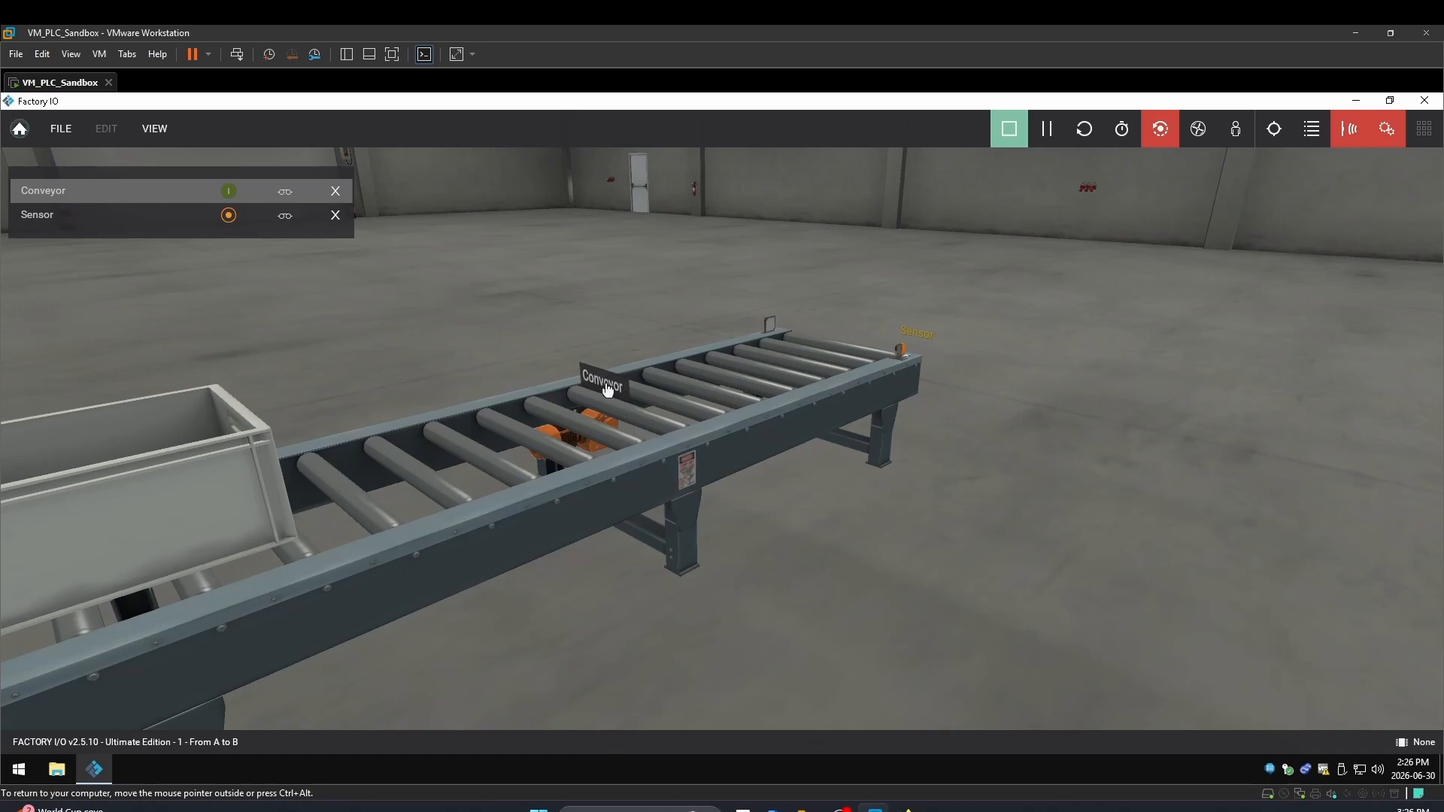
left_click(228, 192)
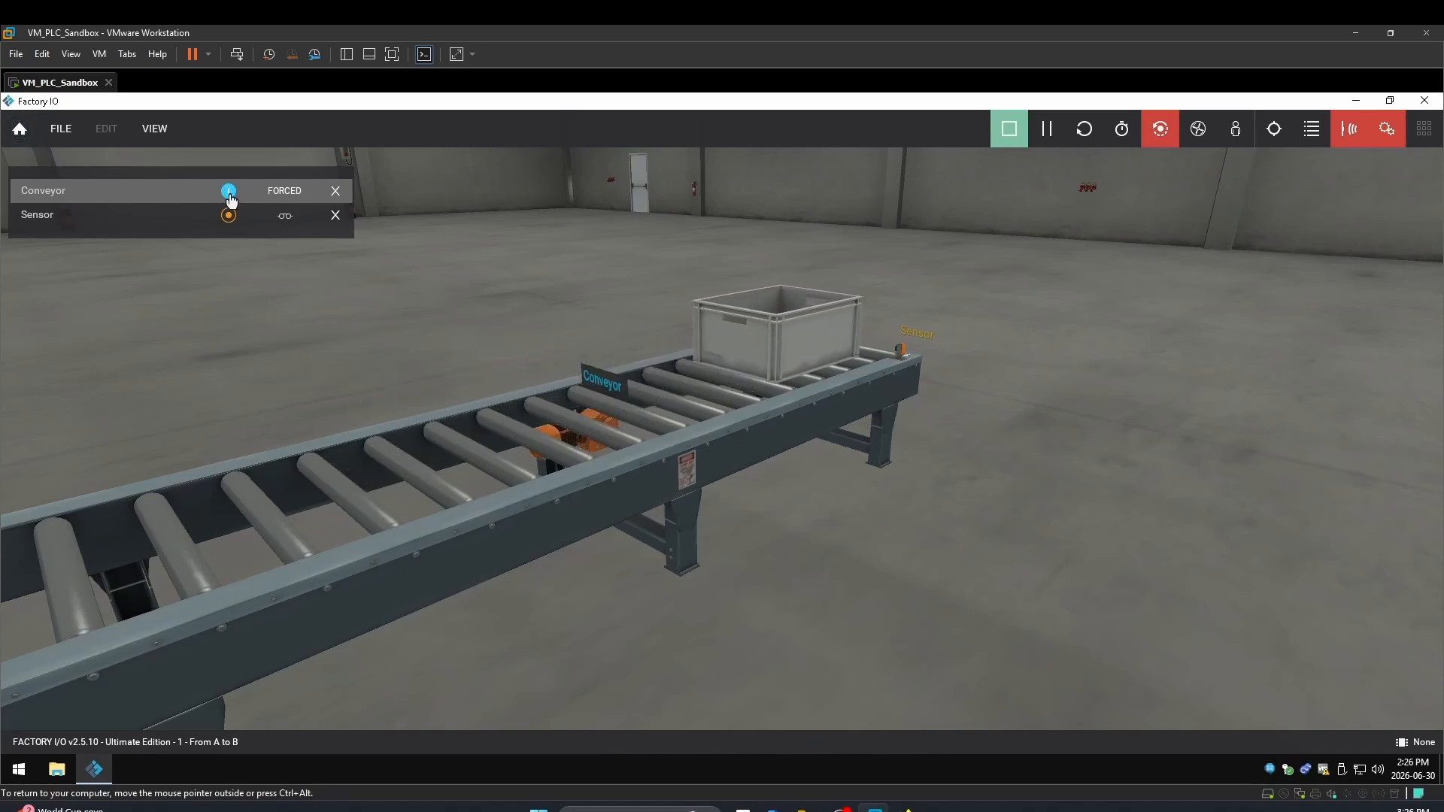
left_click(230, 192)
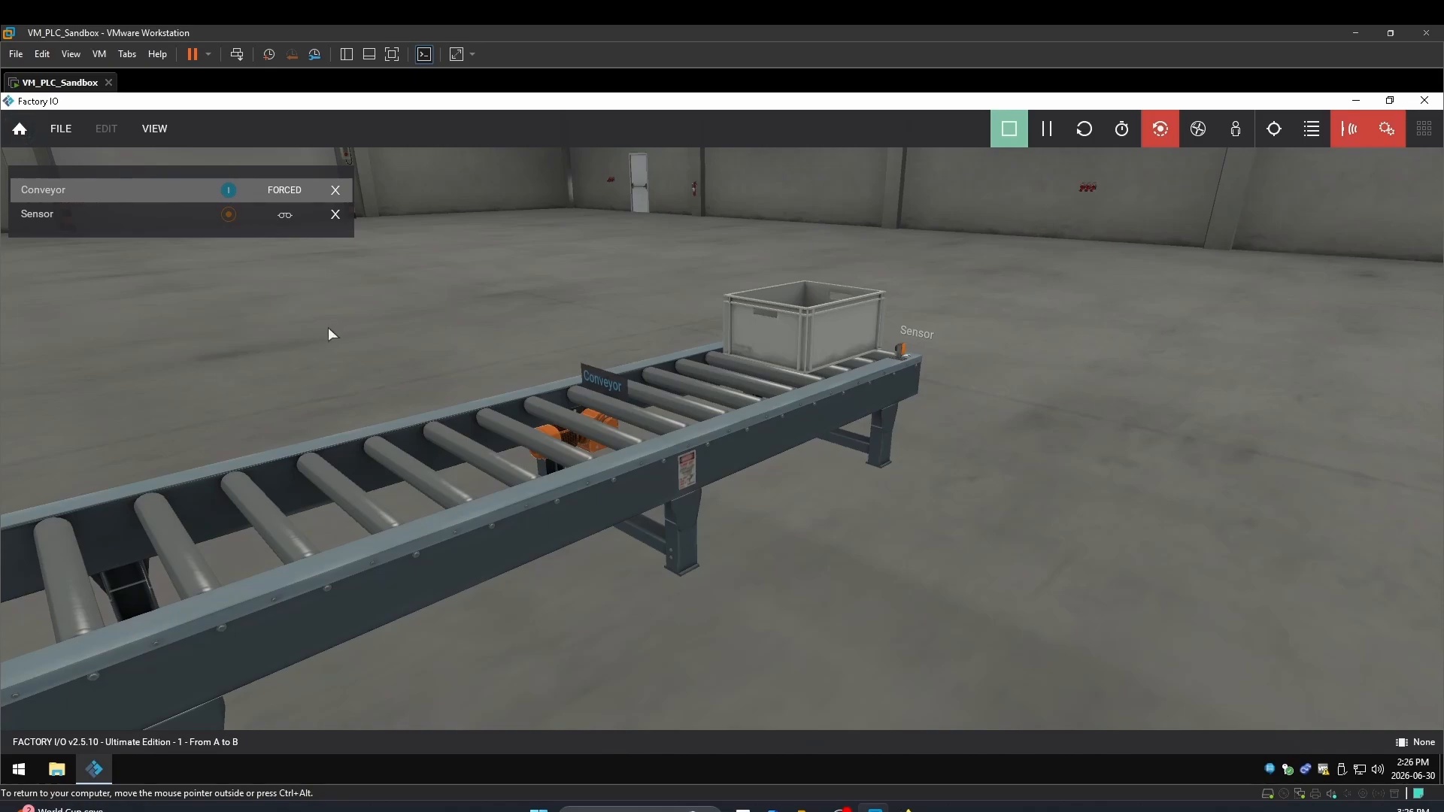
Reset the simulation and rerun it with Conveyor forced on so the crate drops into the bin
left_click(1009, 129)
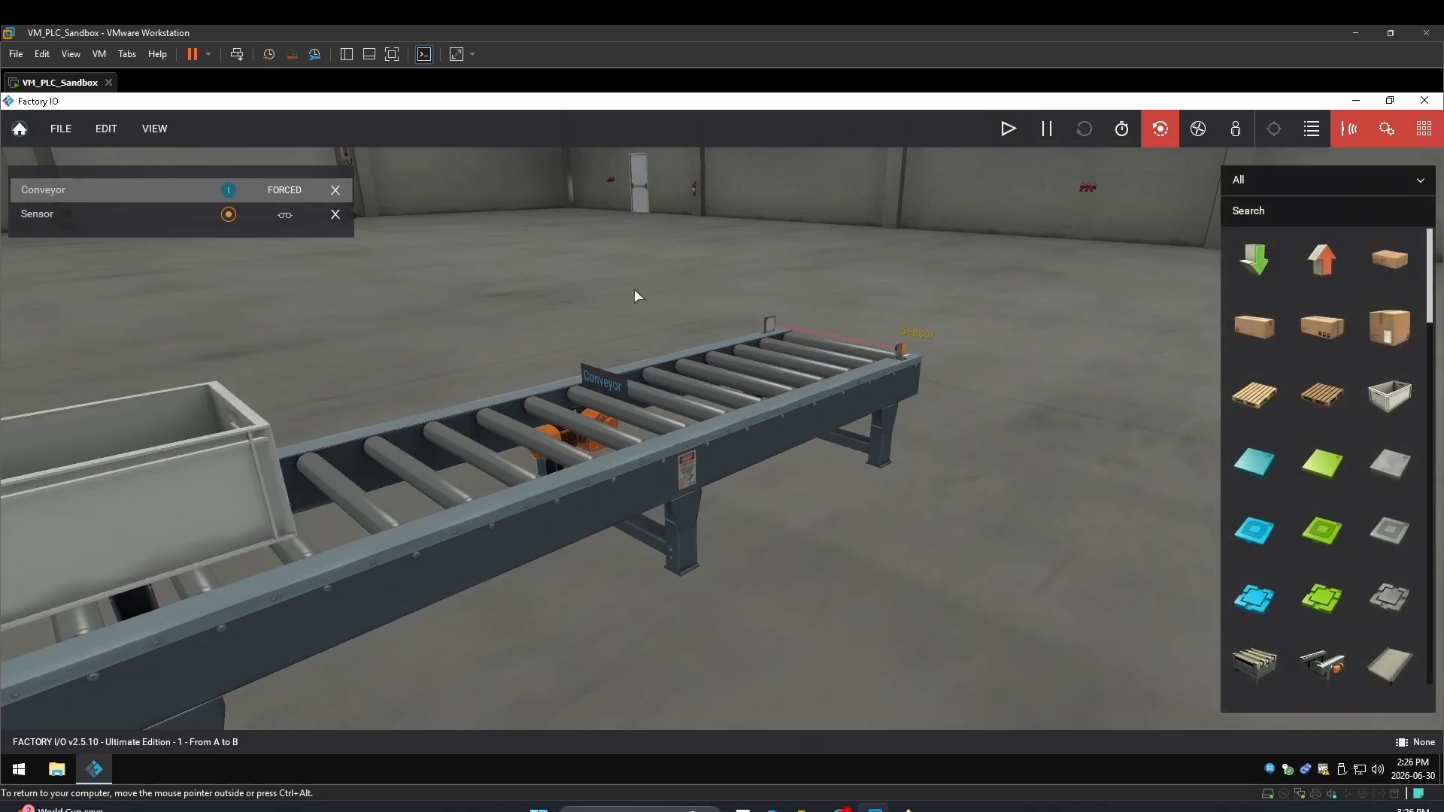
left_click(228, 190)
left_click(1008, 129)
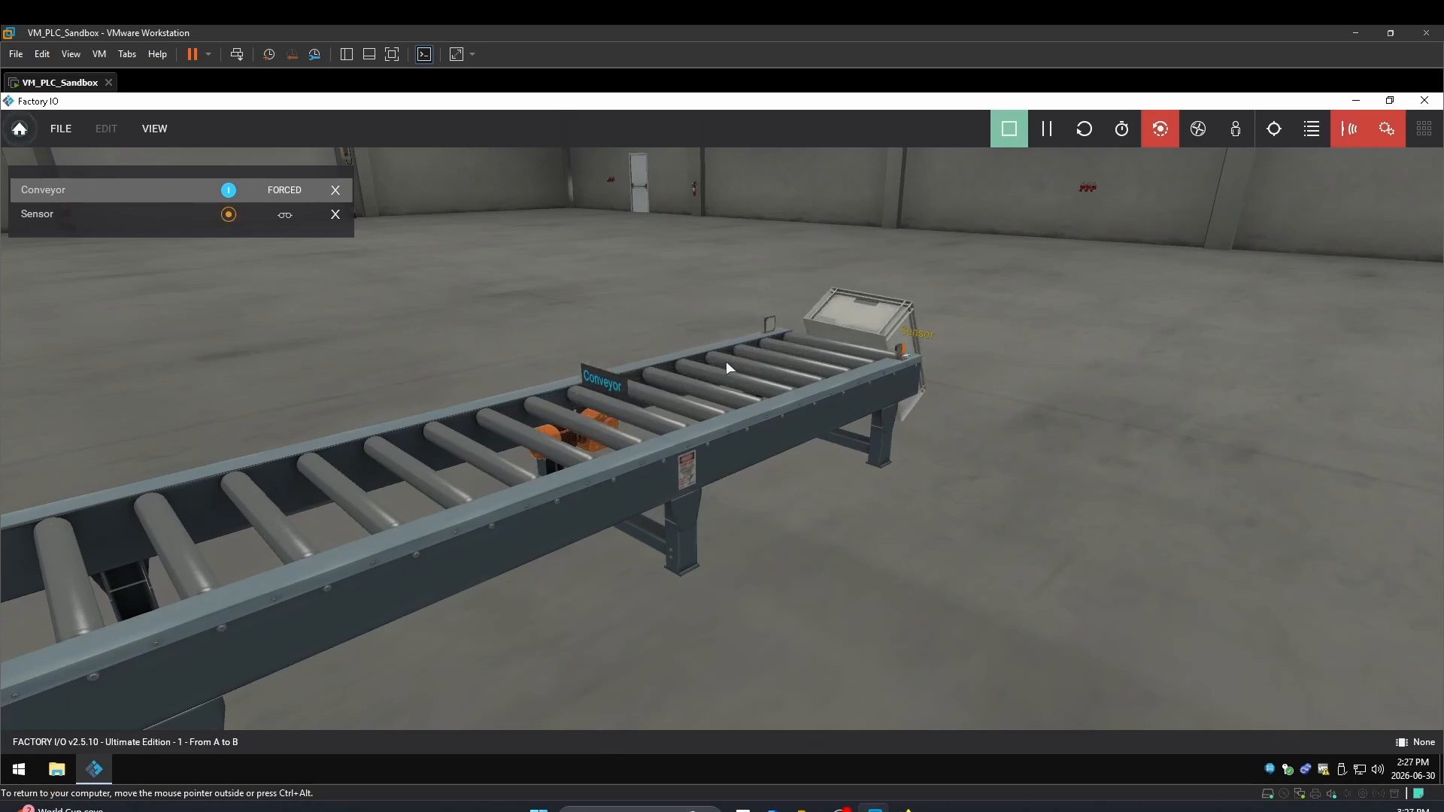
scroll(277, 573, "down", 3)
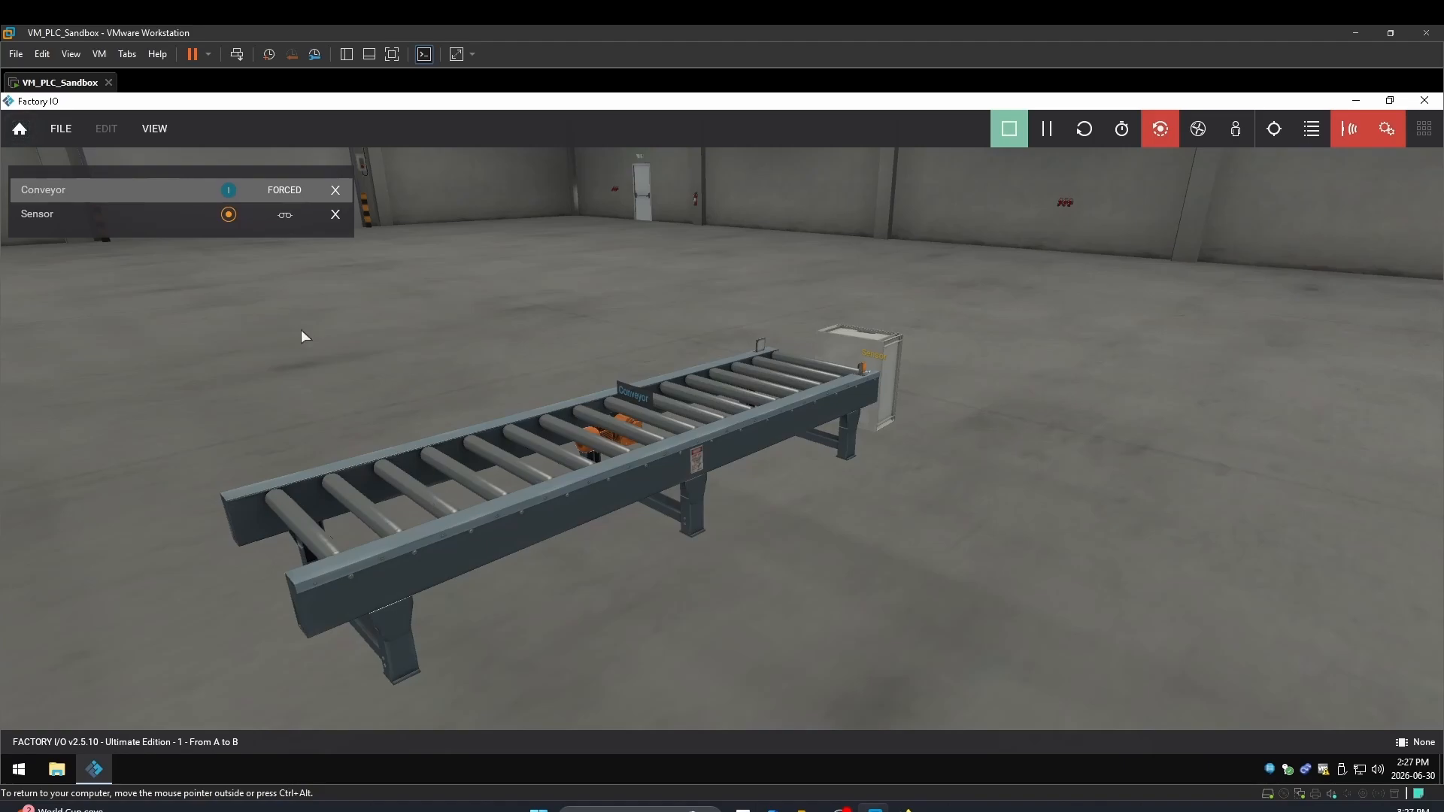
left_click(67, 140)
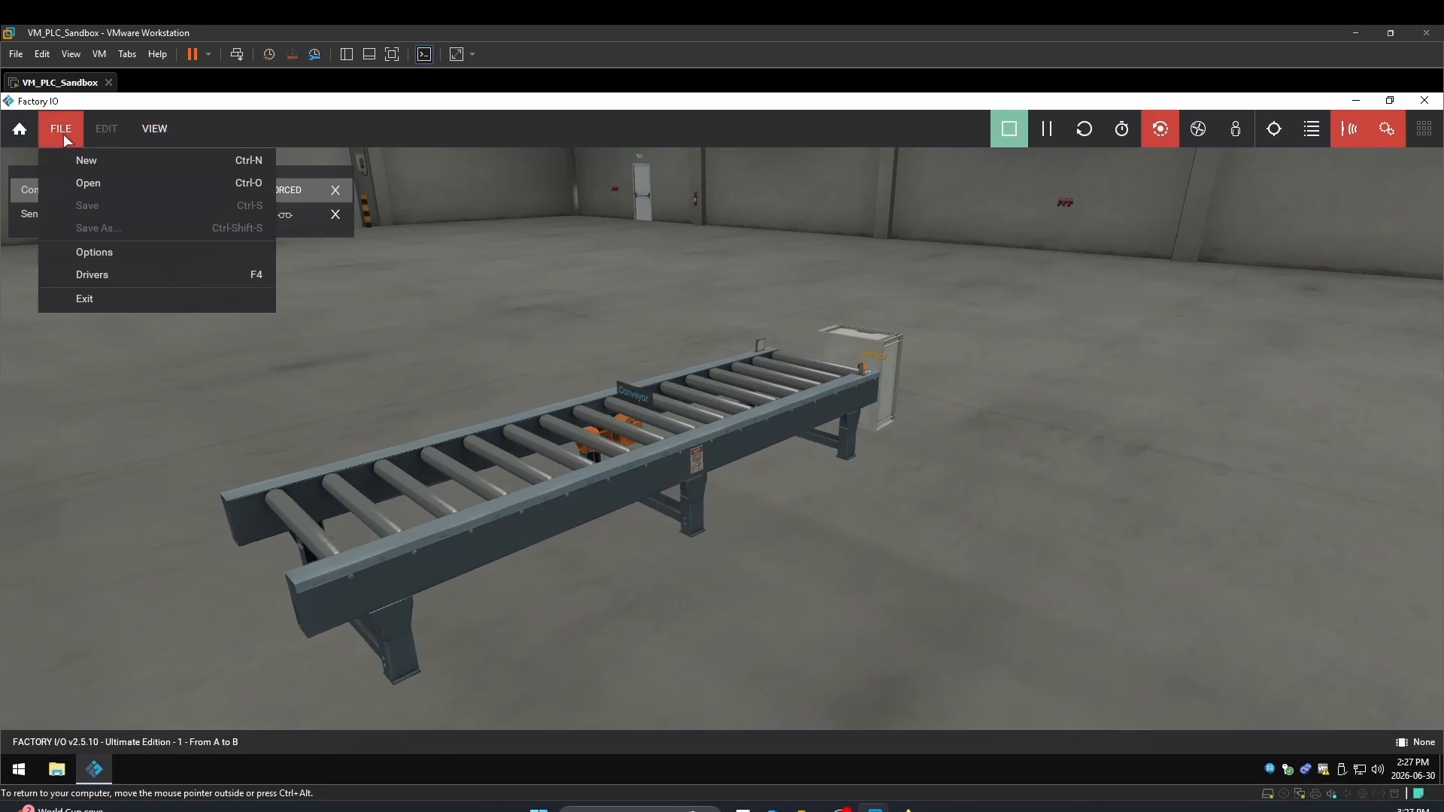
left_click(98, 252)
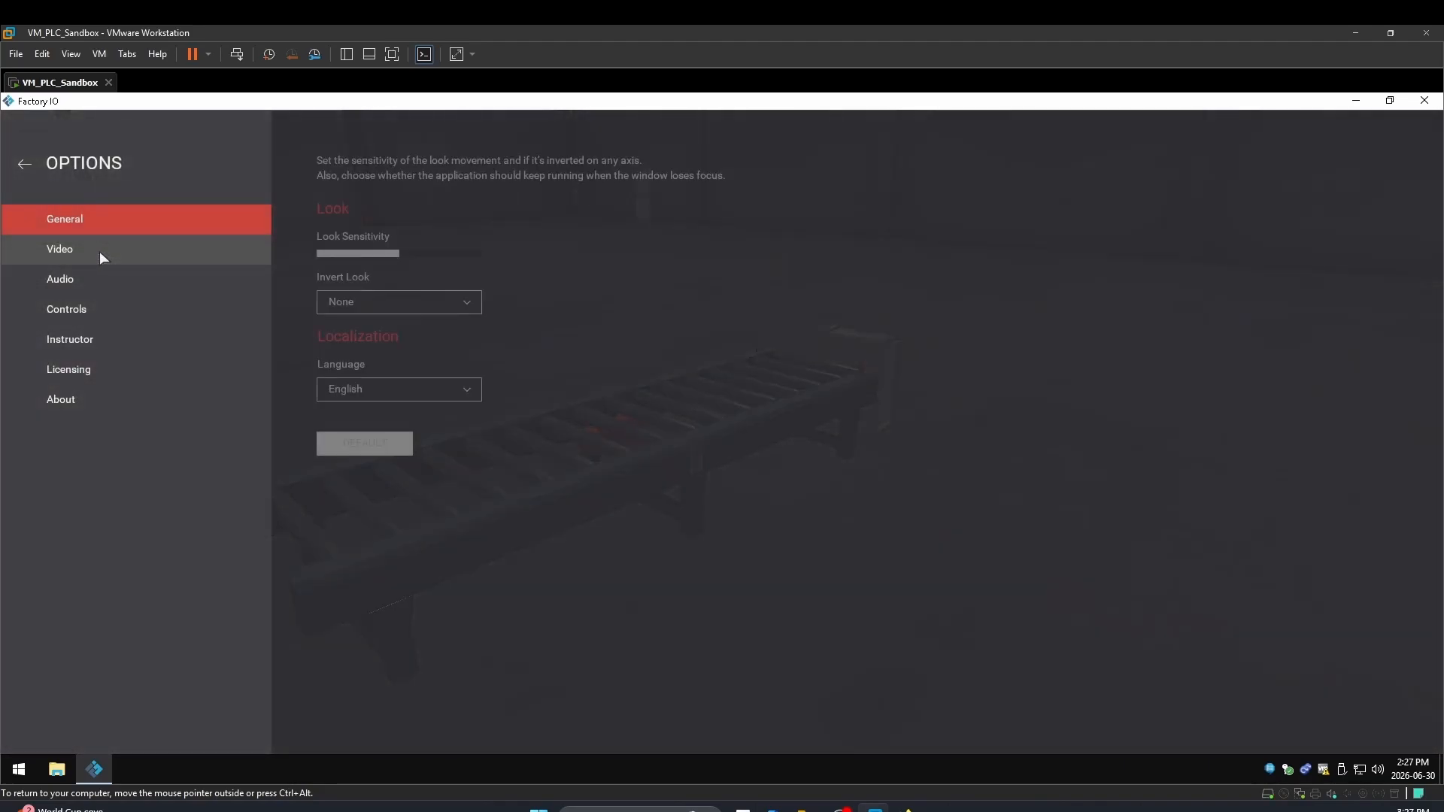
left_click(66, 283)
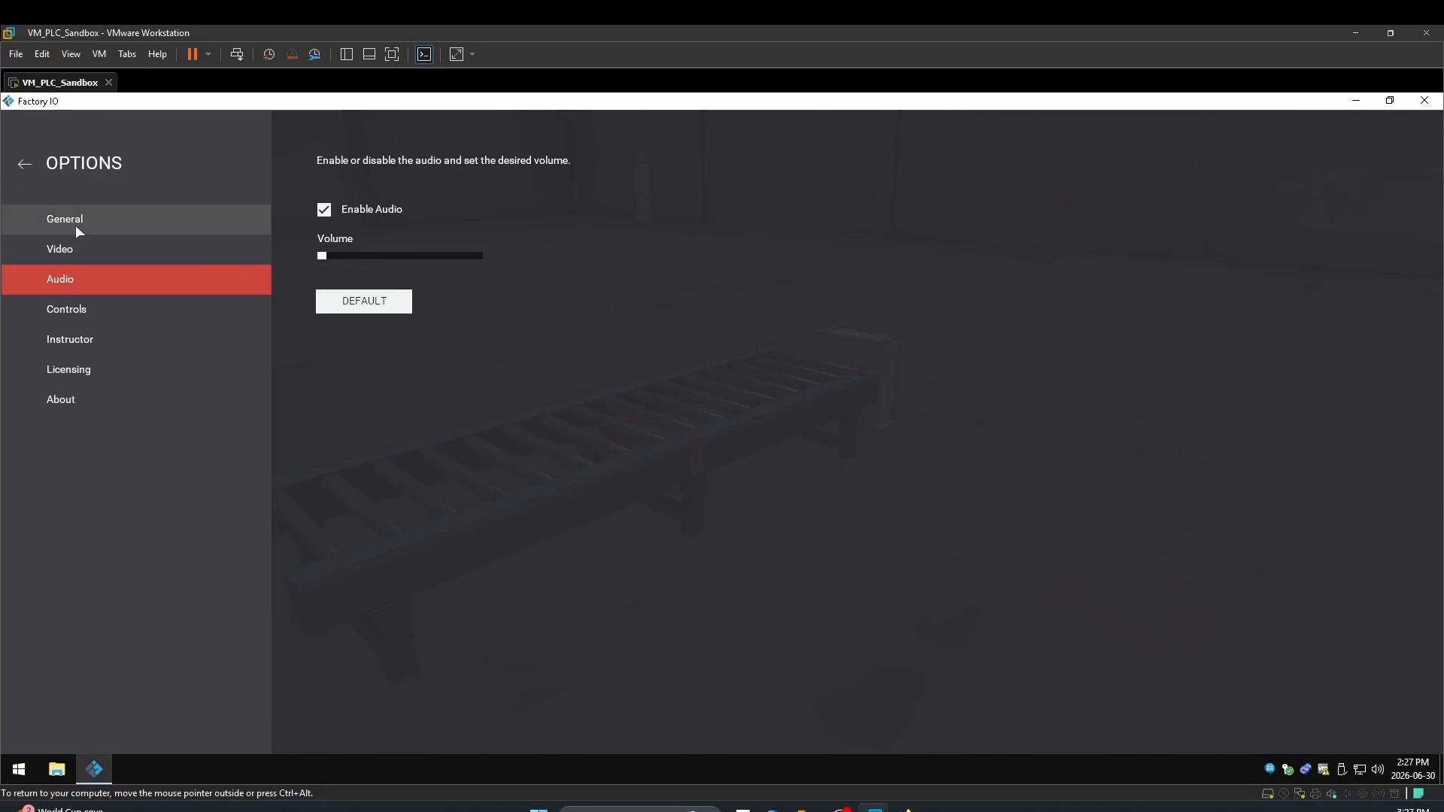
left_click(29, 166)
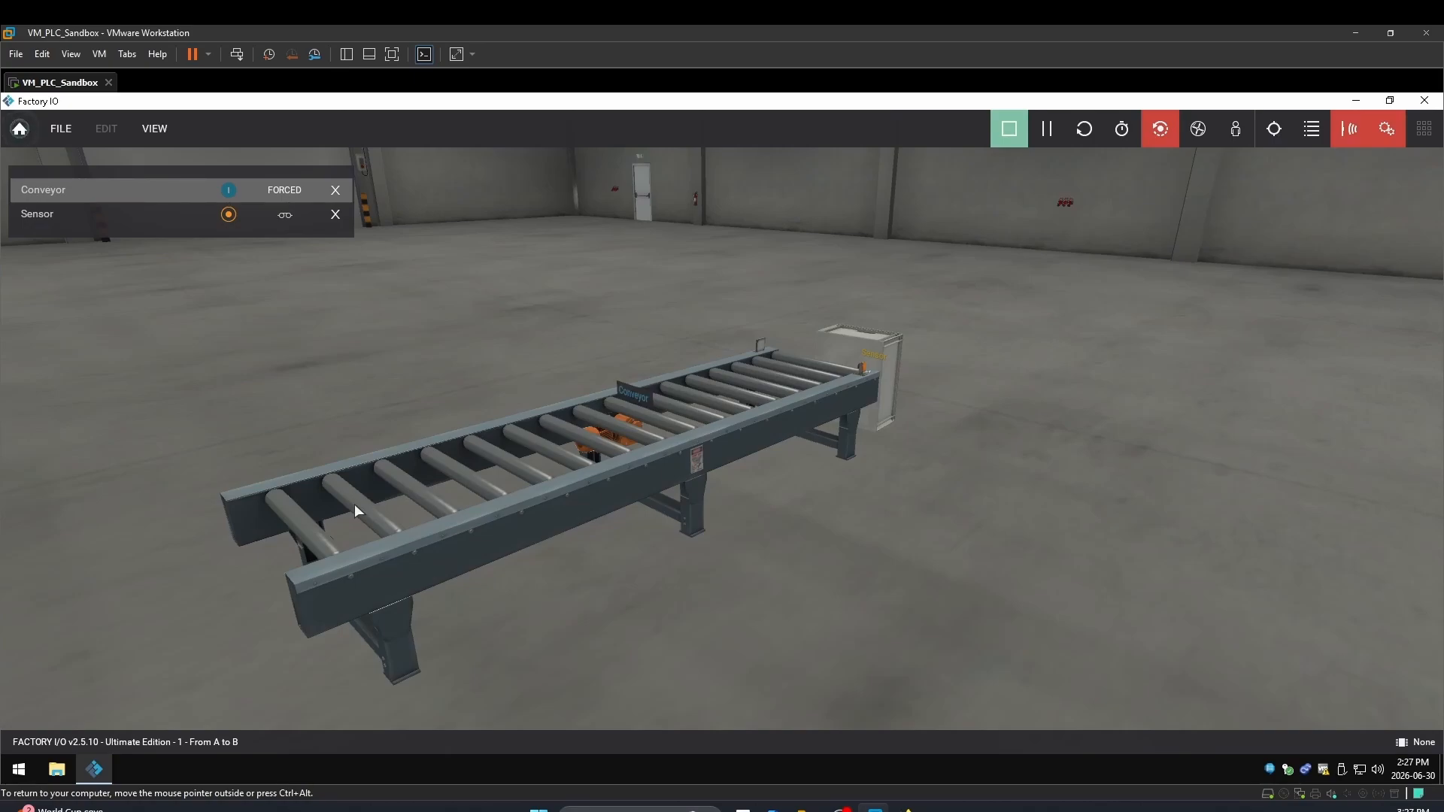
Stop the simulation and delete the leftover crate from the roller conveyor
left_click(1009, 128)
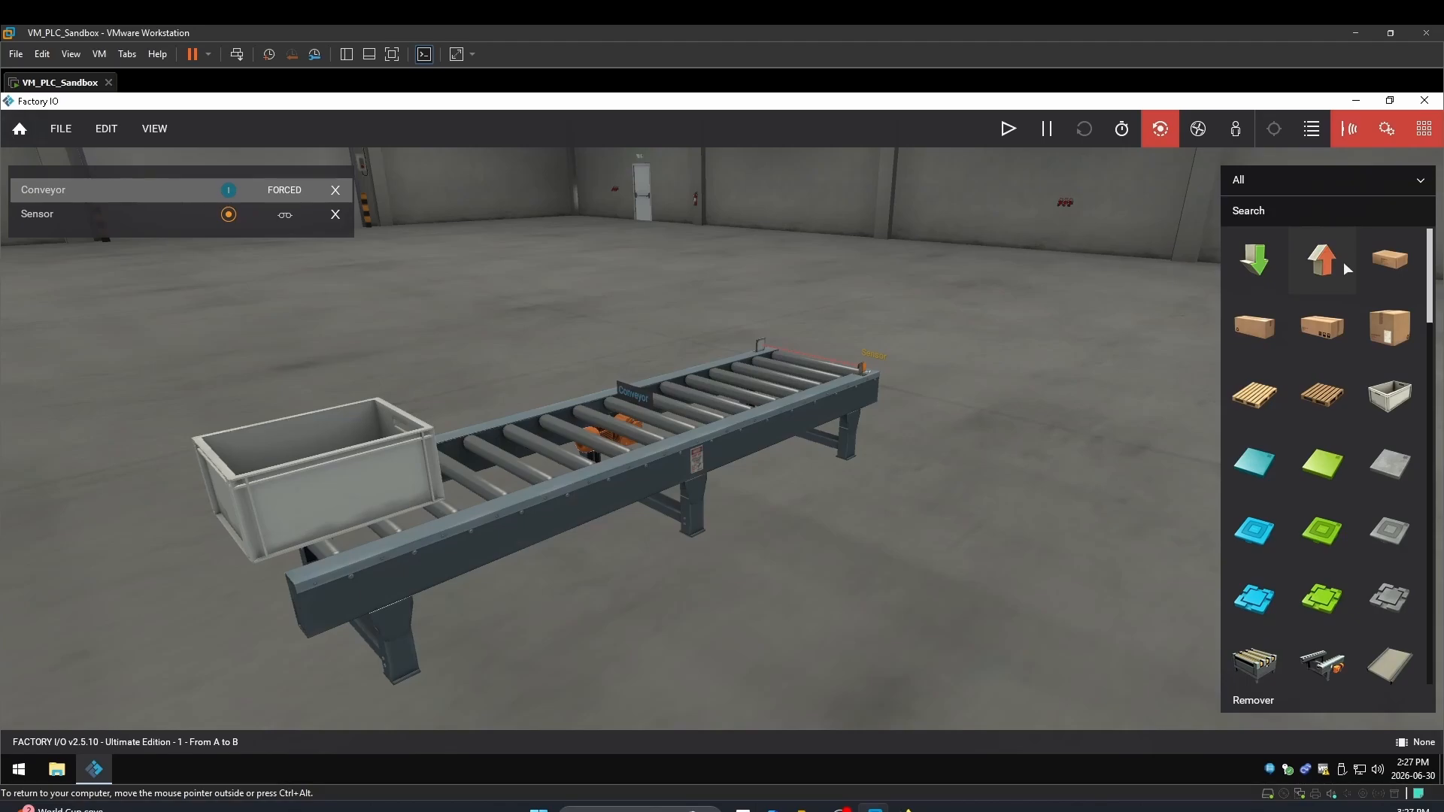
left_click(326, 490)
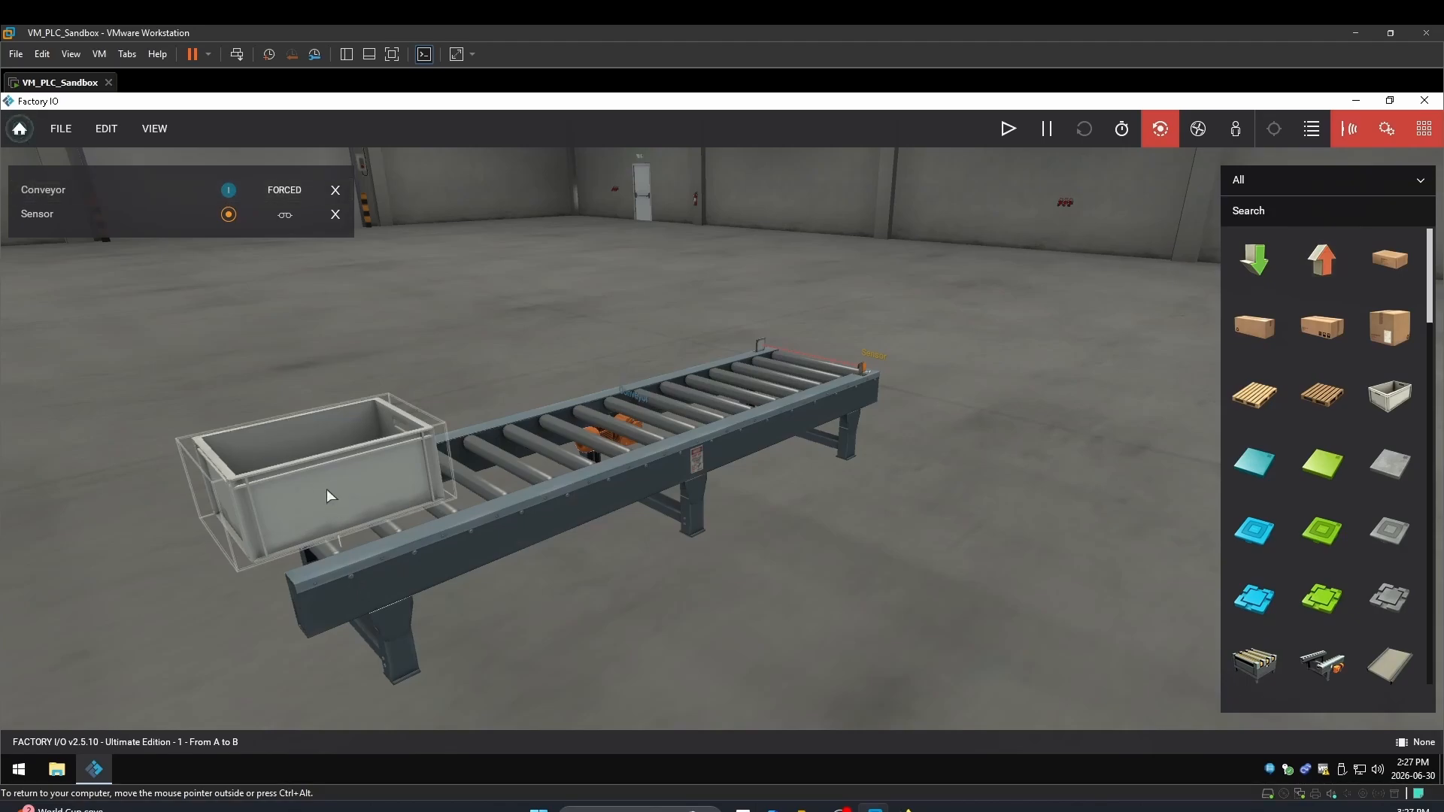
key("Delete")
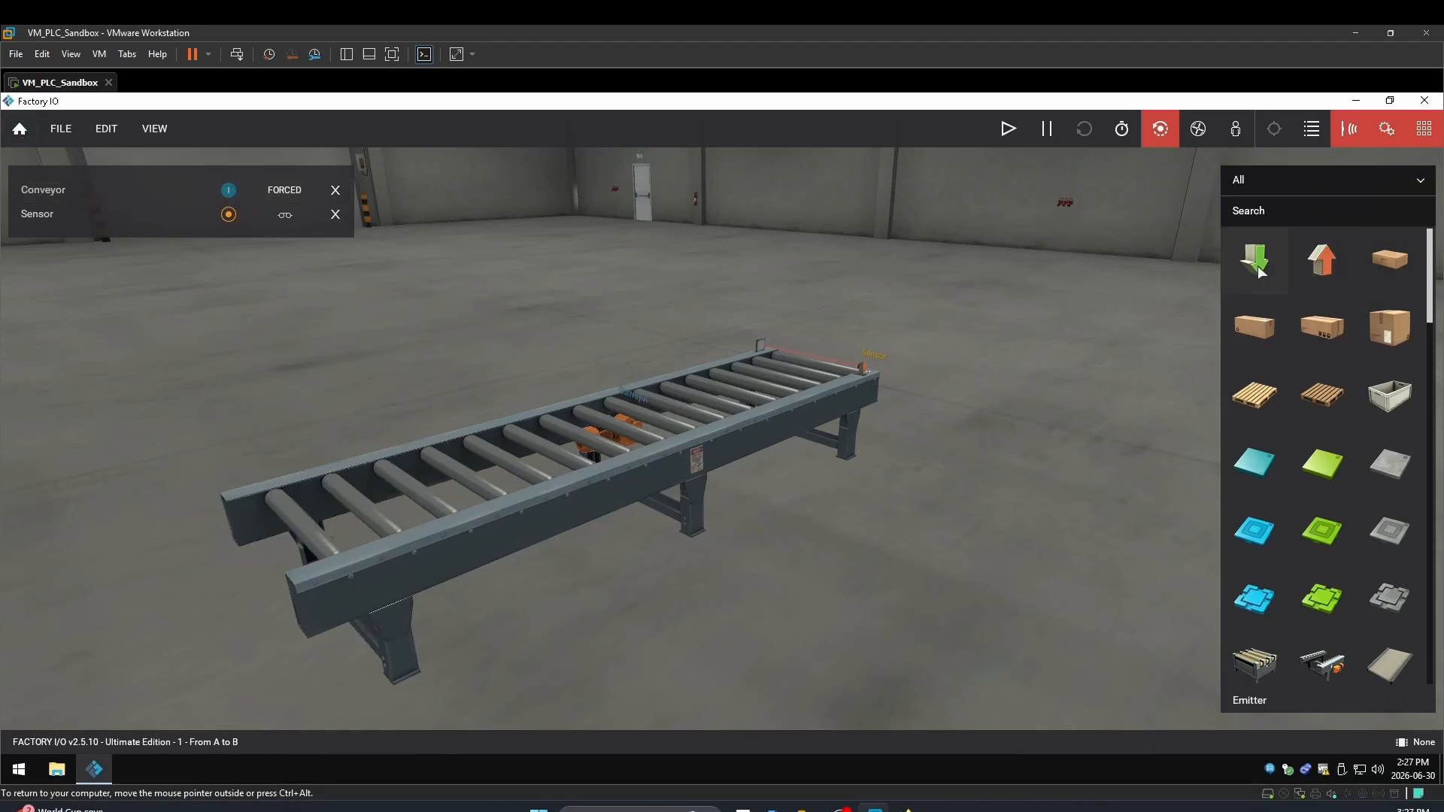
Drag an Emitter into the scene and slide it above the roller conveyor
left_click_drag(1262, 261, 658, 625)
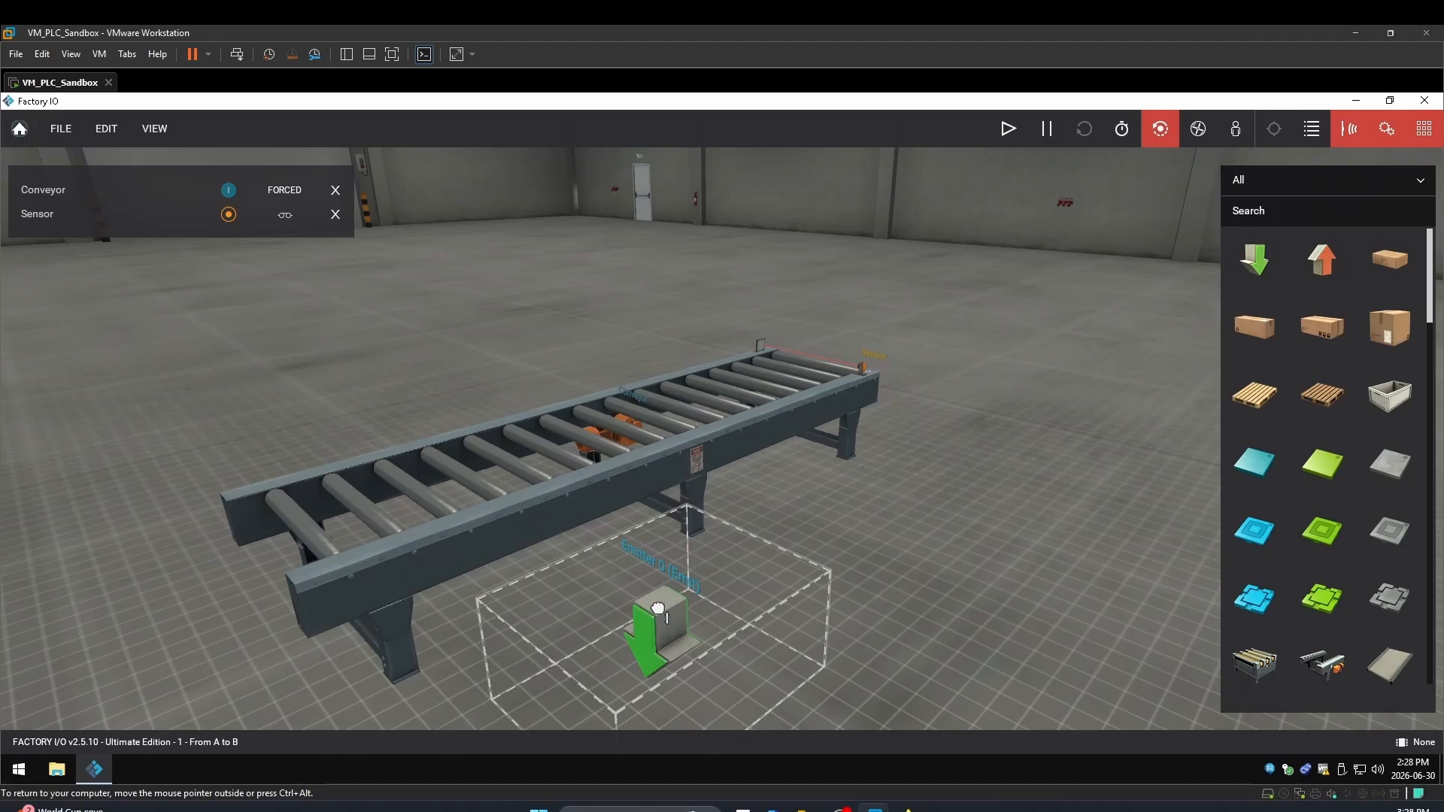
left_click_drag(658, 608, 436, 378)
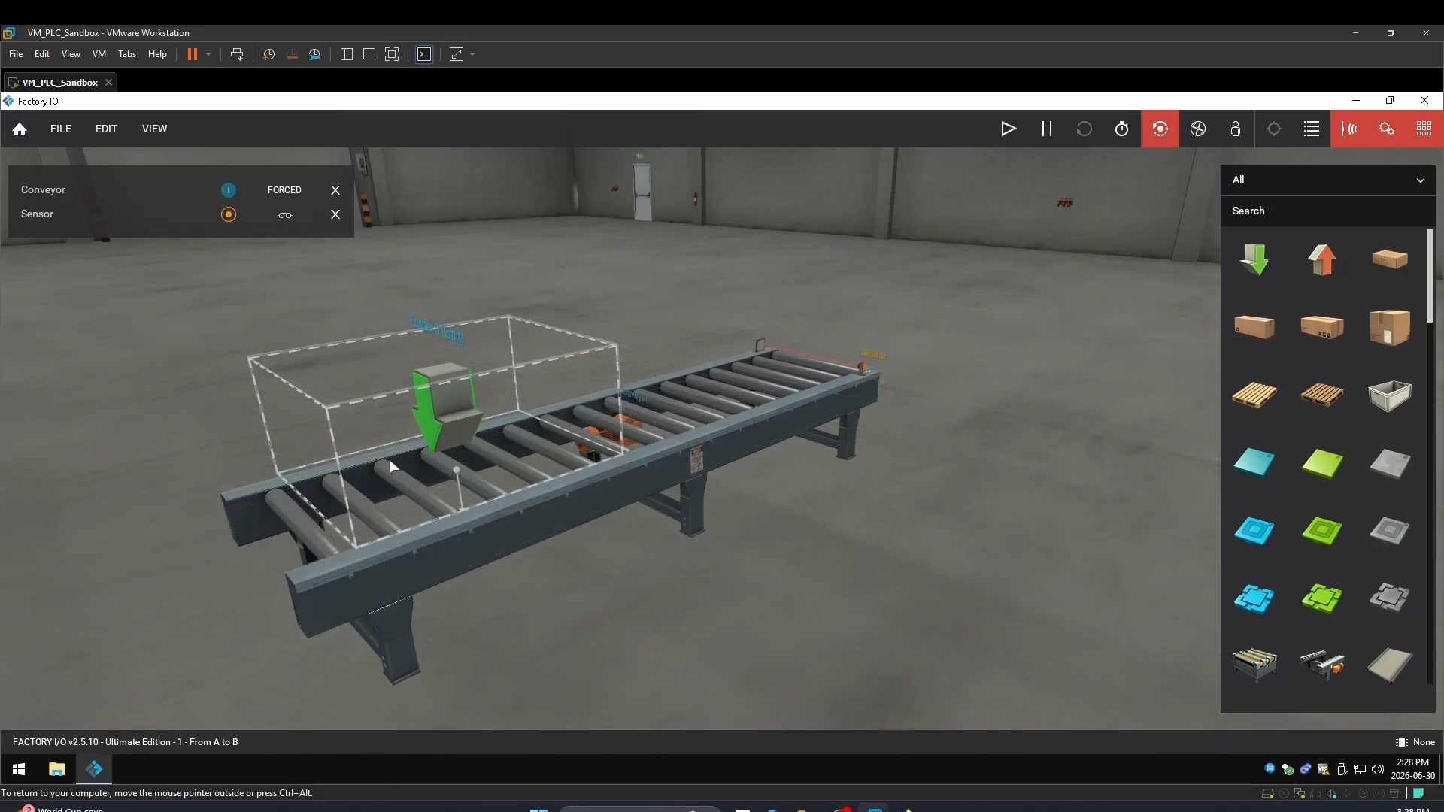
right_click_drag(313, 582, 821, 678)
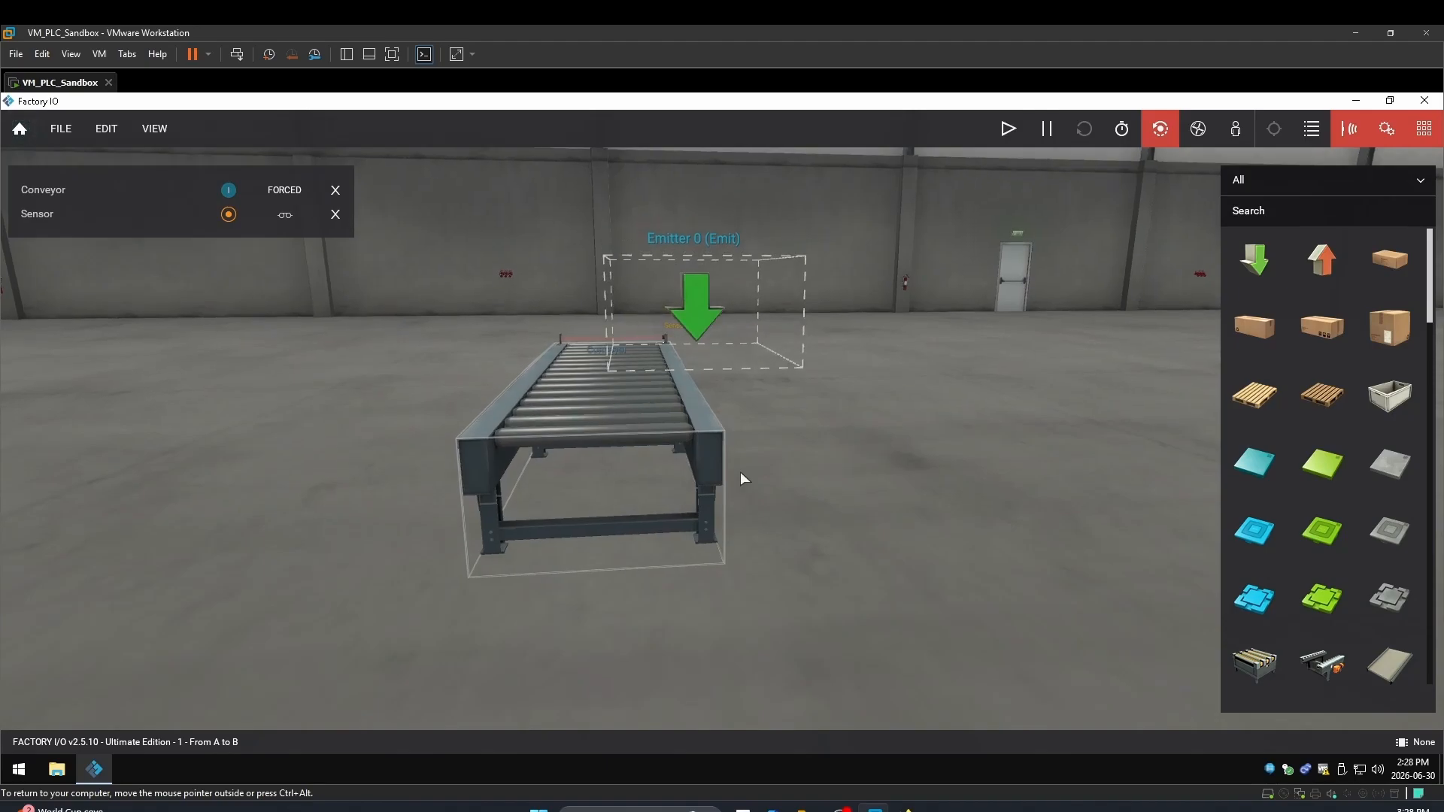
left_click_drag(693, 302, 625, 379)
Set the Emitter at the conveyor's near end and test-run it to drop a boxed pallet
right_click_drag(625, 379, 109, 386)
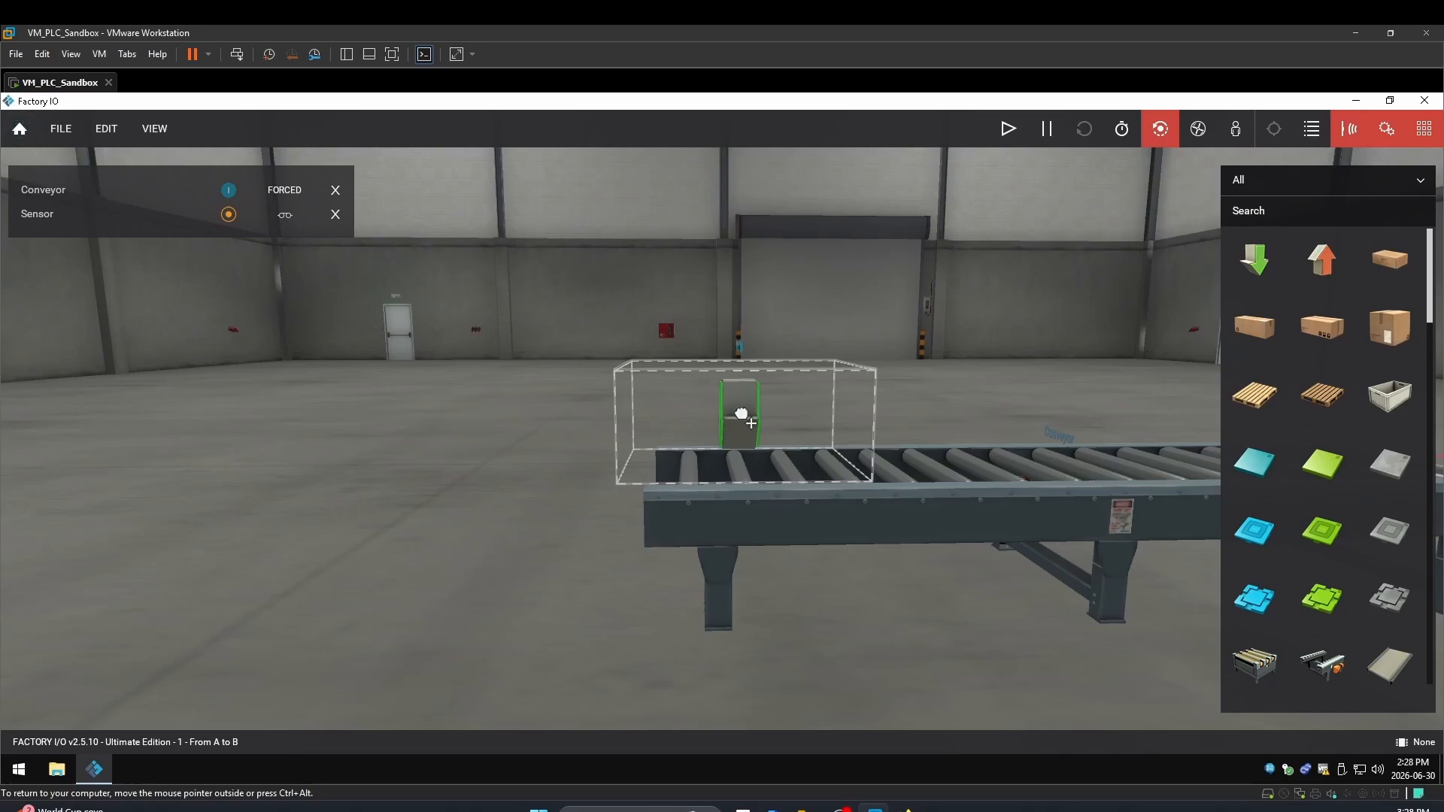
left_click_drag(742, 414, 774, 418)
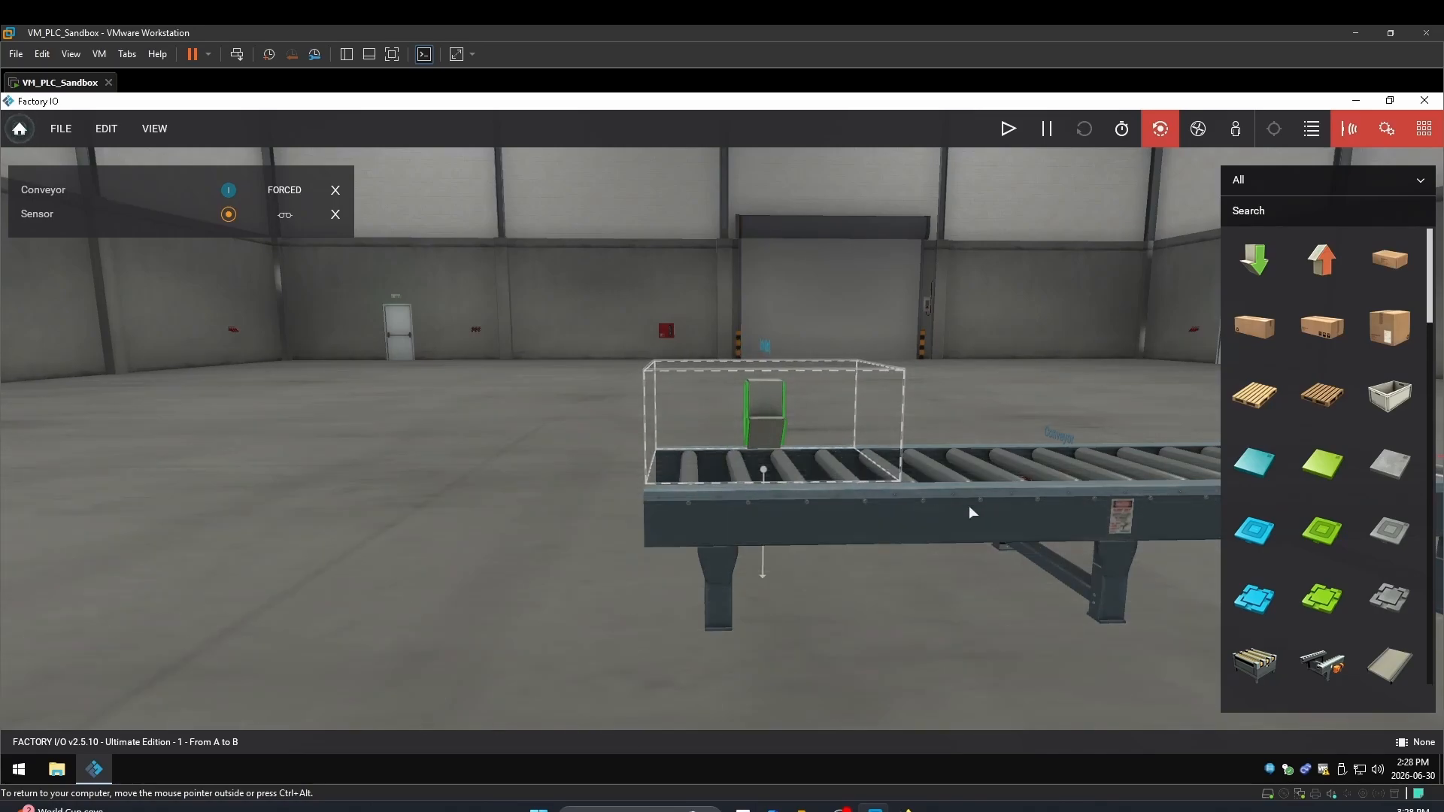
double_click(969, 507)
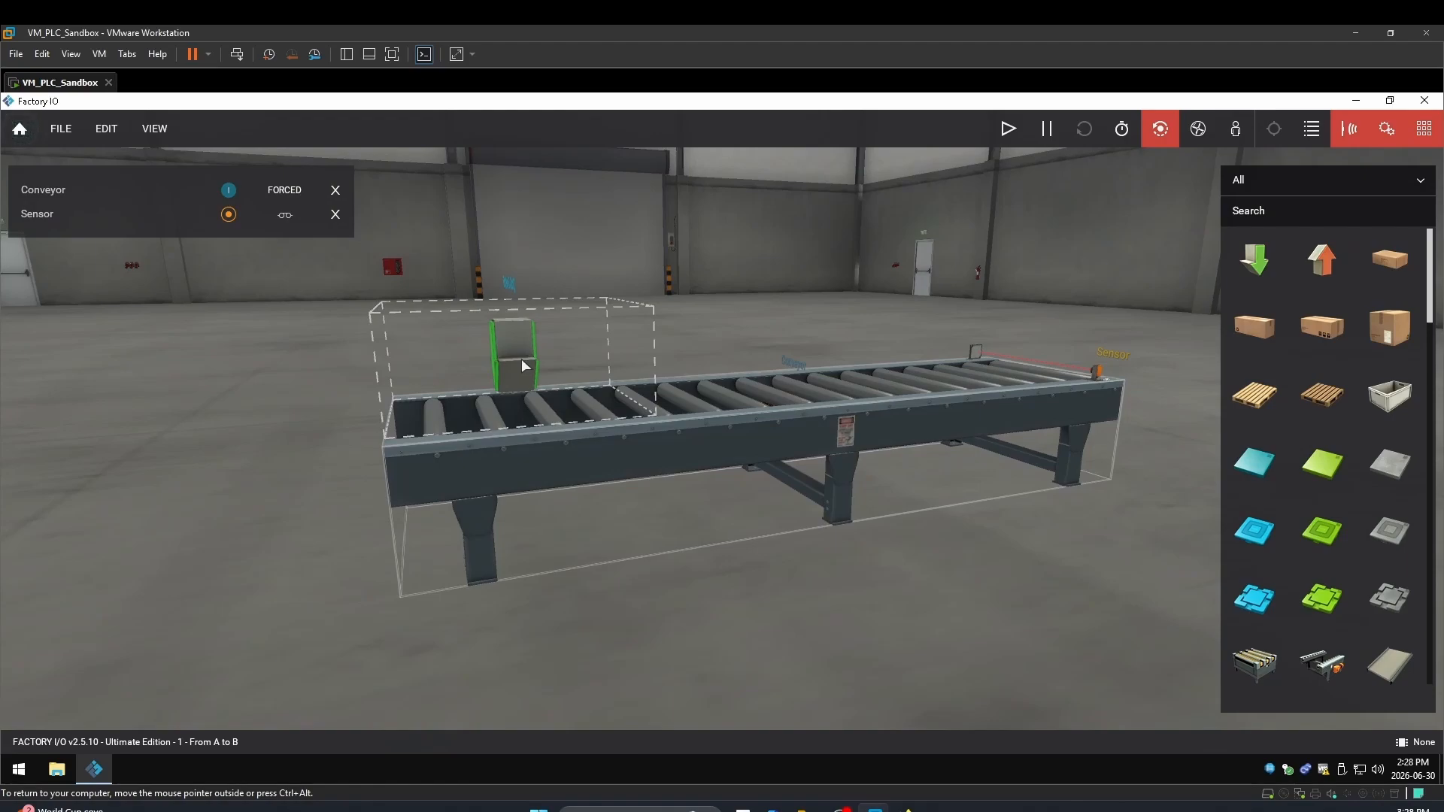
left_click(1007, 129)
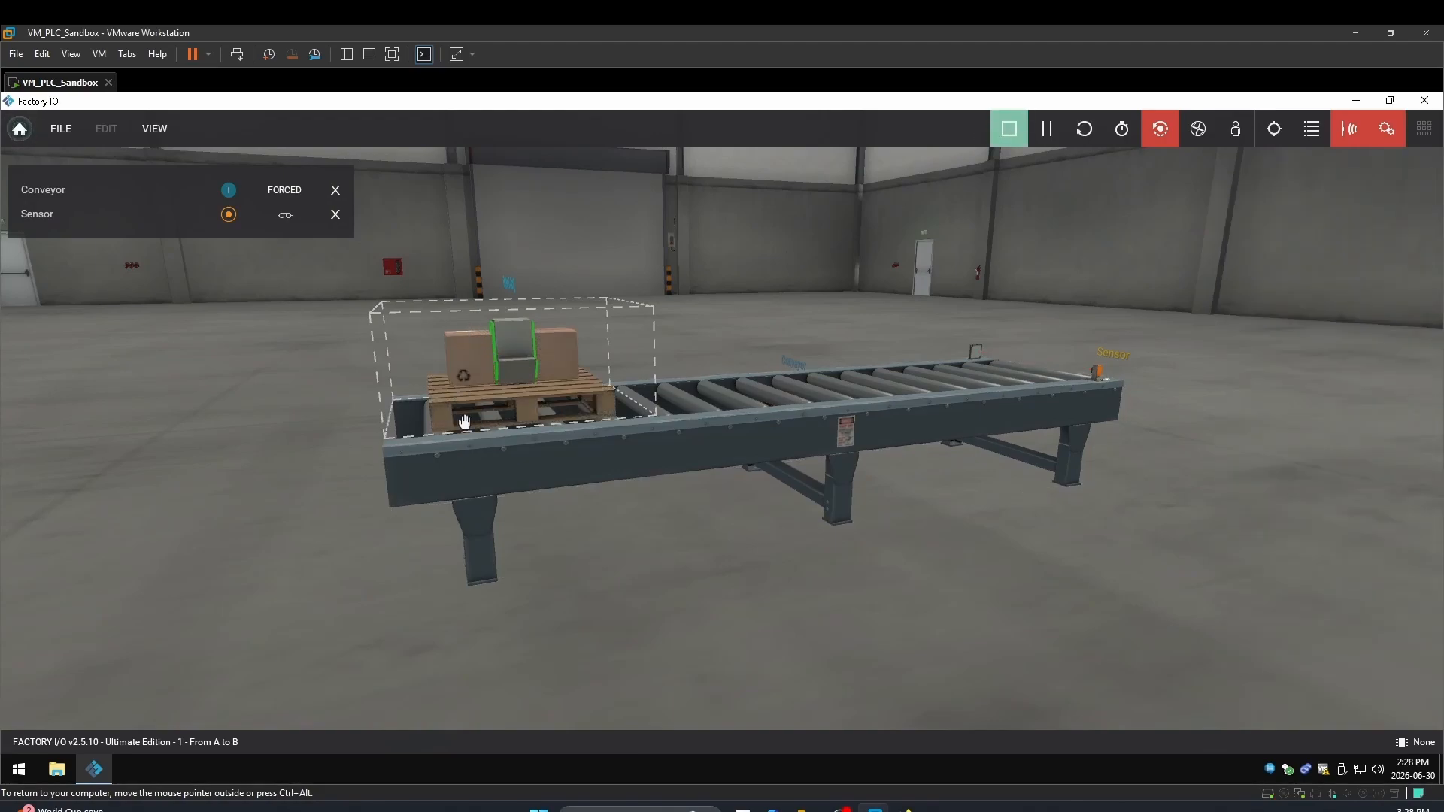
left_click(1010, 130)
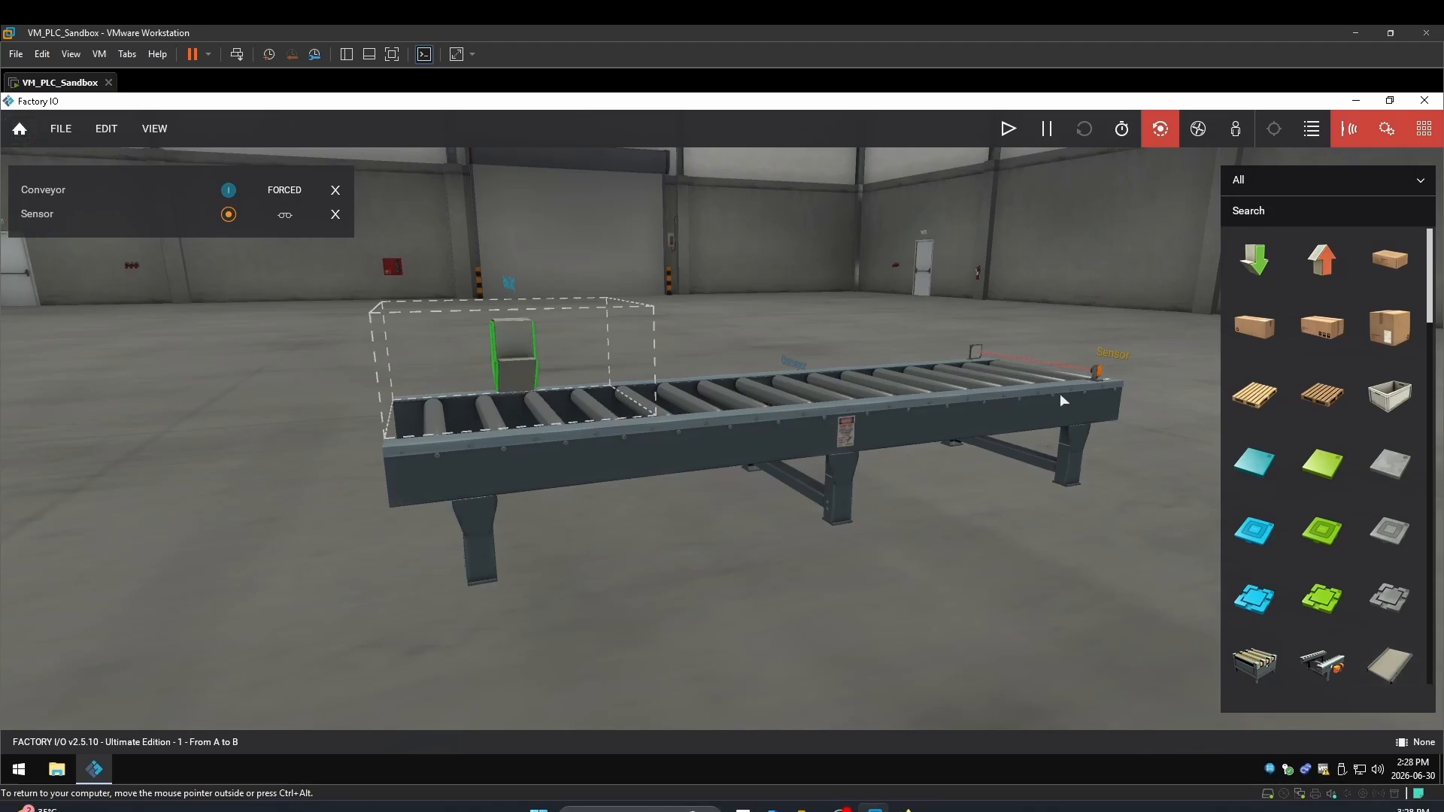
Add a Chute Conveyor Low, yaw it to face the conveyor, and set it at the far end
right_click_drag(1059, 394, 572, 369)
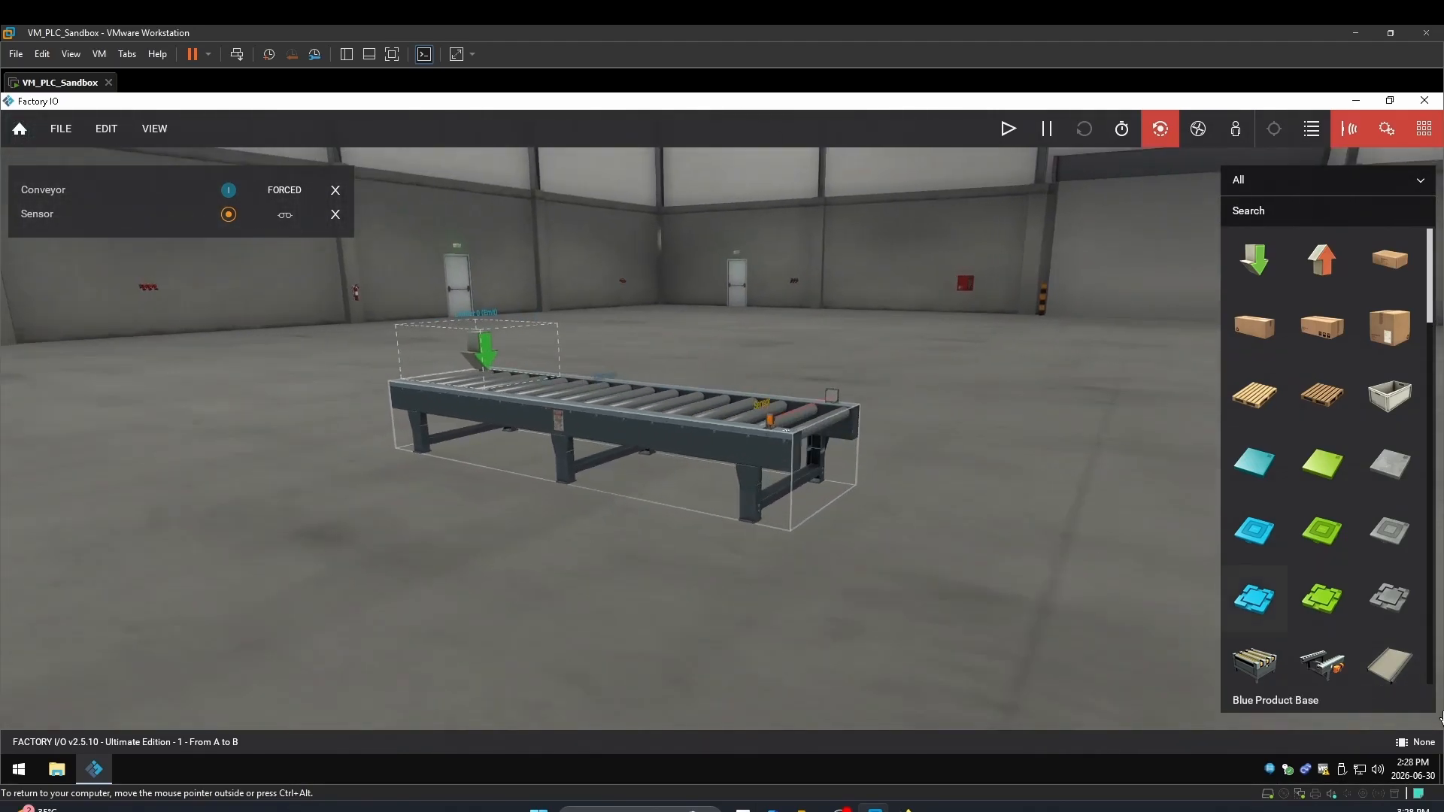
left_click_drag(1390, 662, 1019, 578)
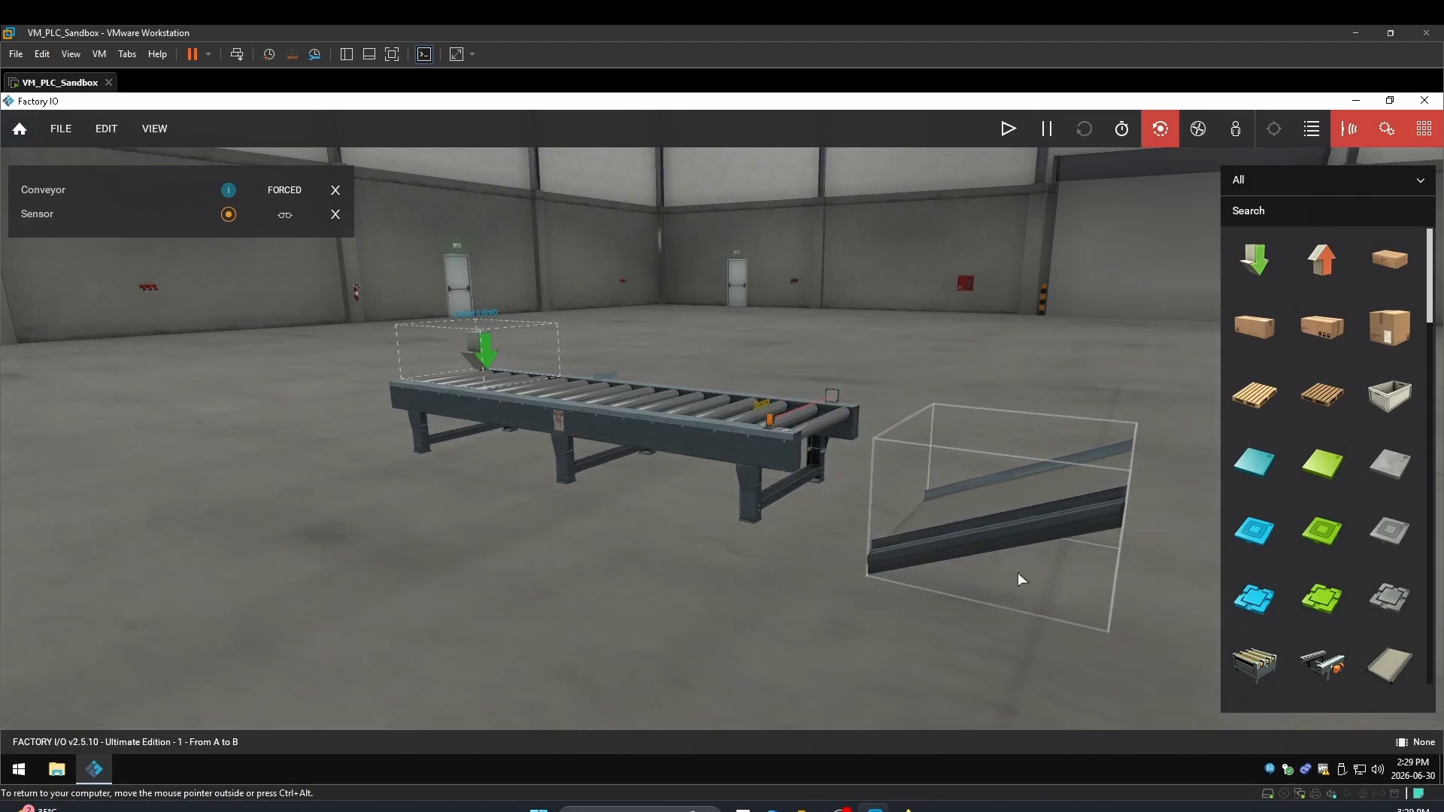
right_click(995, 502)
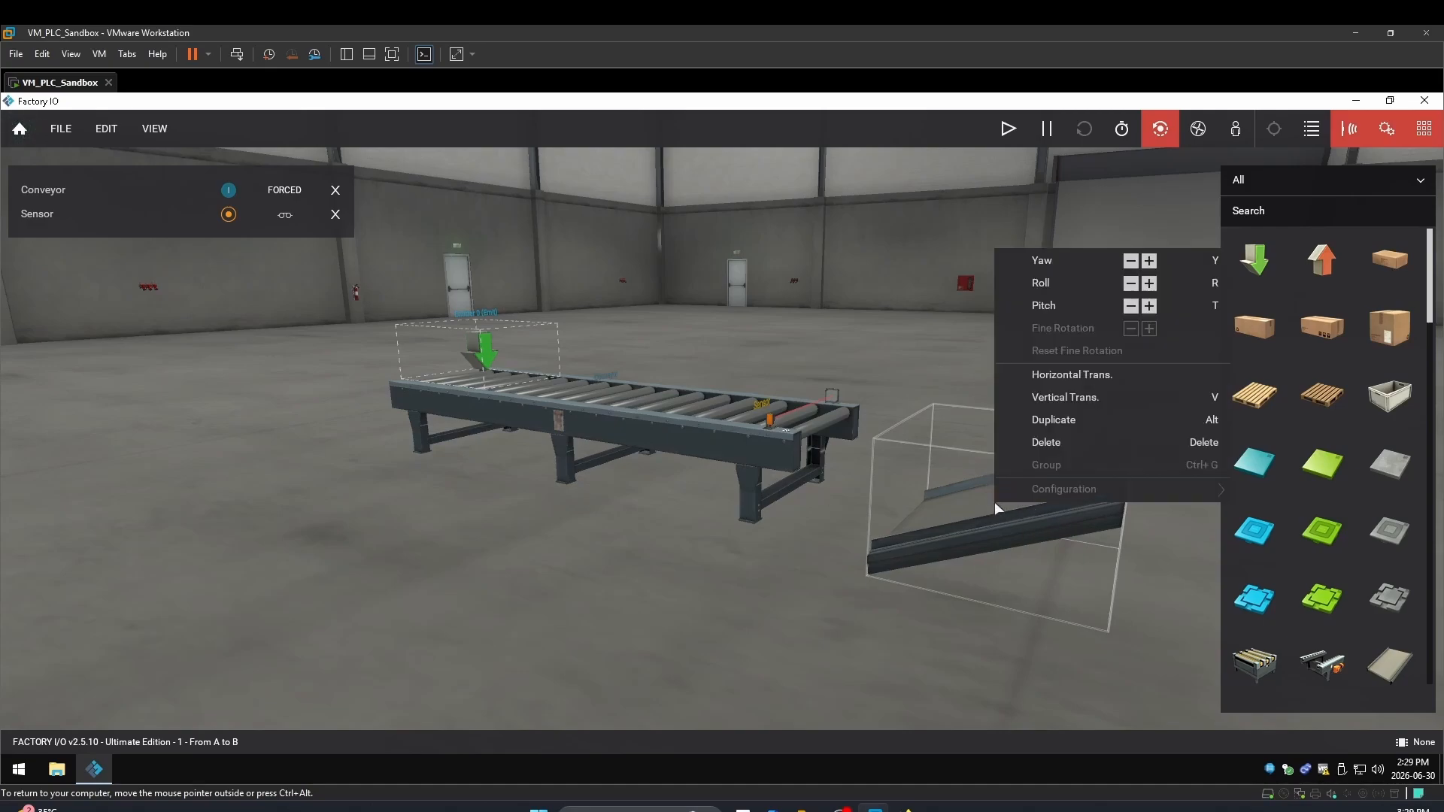
left_click(1131, 261)
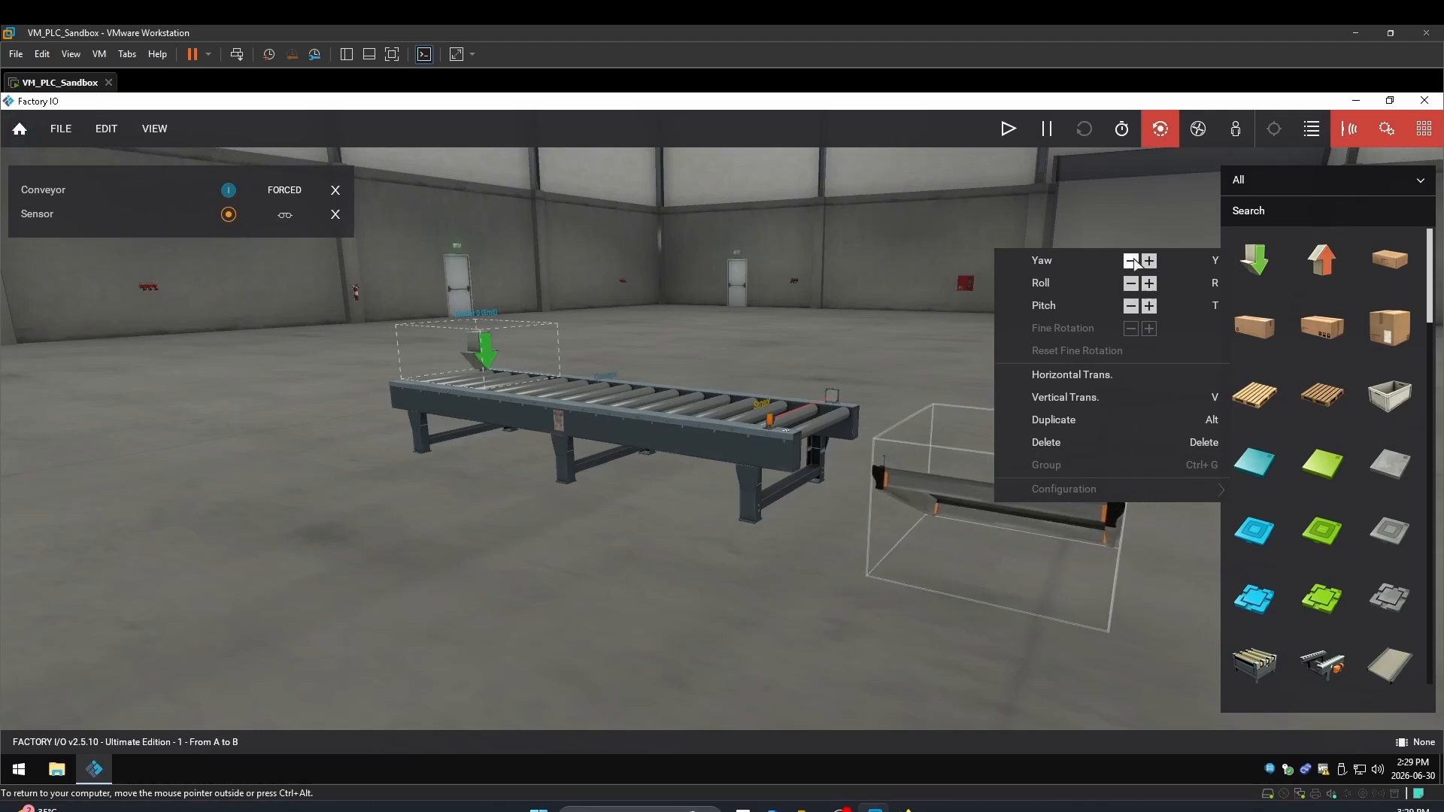
left_click(1131, 261)
left_click(1131, 261)
left_click(928, 469)
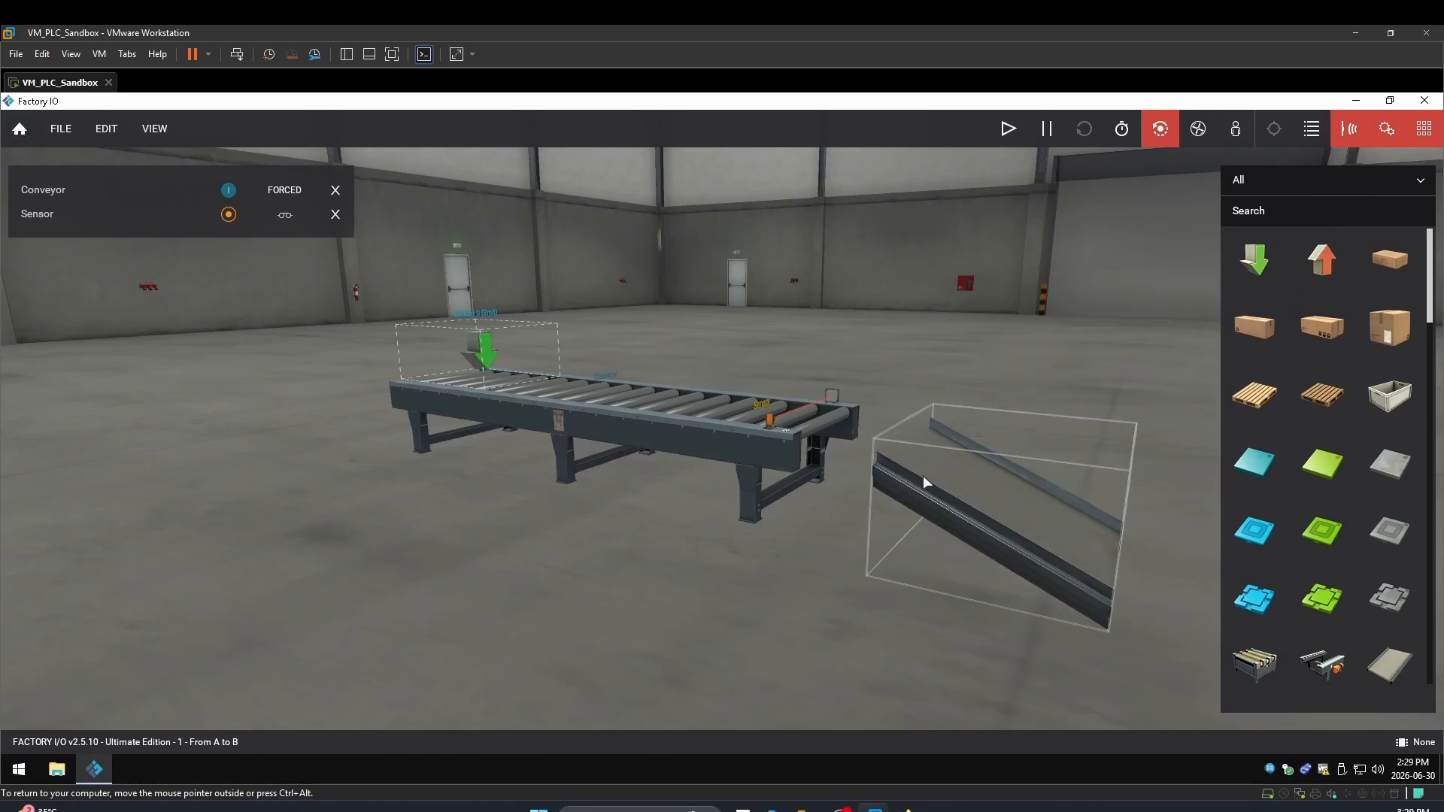
left_click_drag(923, 475, 818, 449)
right_click_drag(753, 427, 1386, 332)
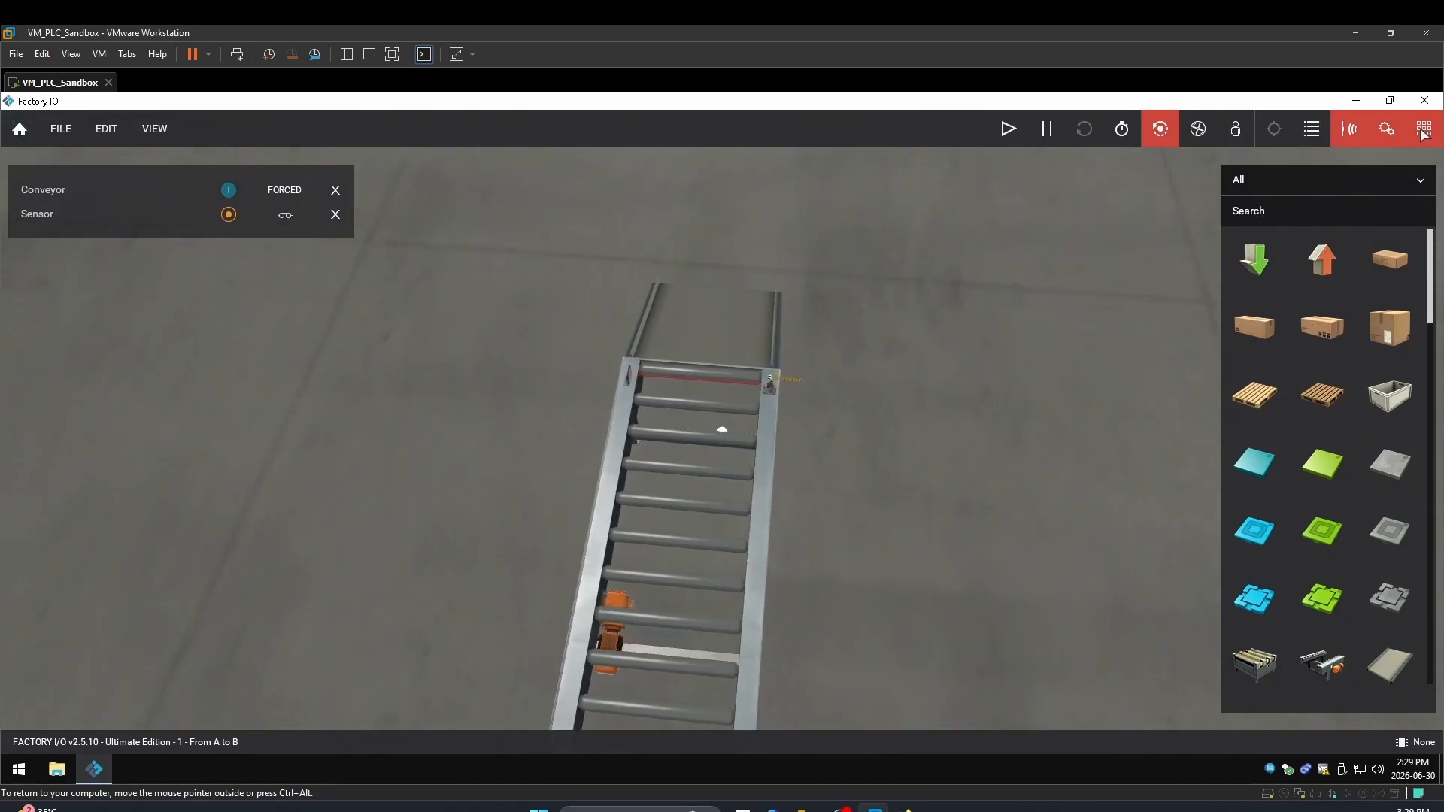
right_click_drag(1424, 134, 778, 381)
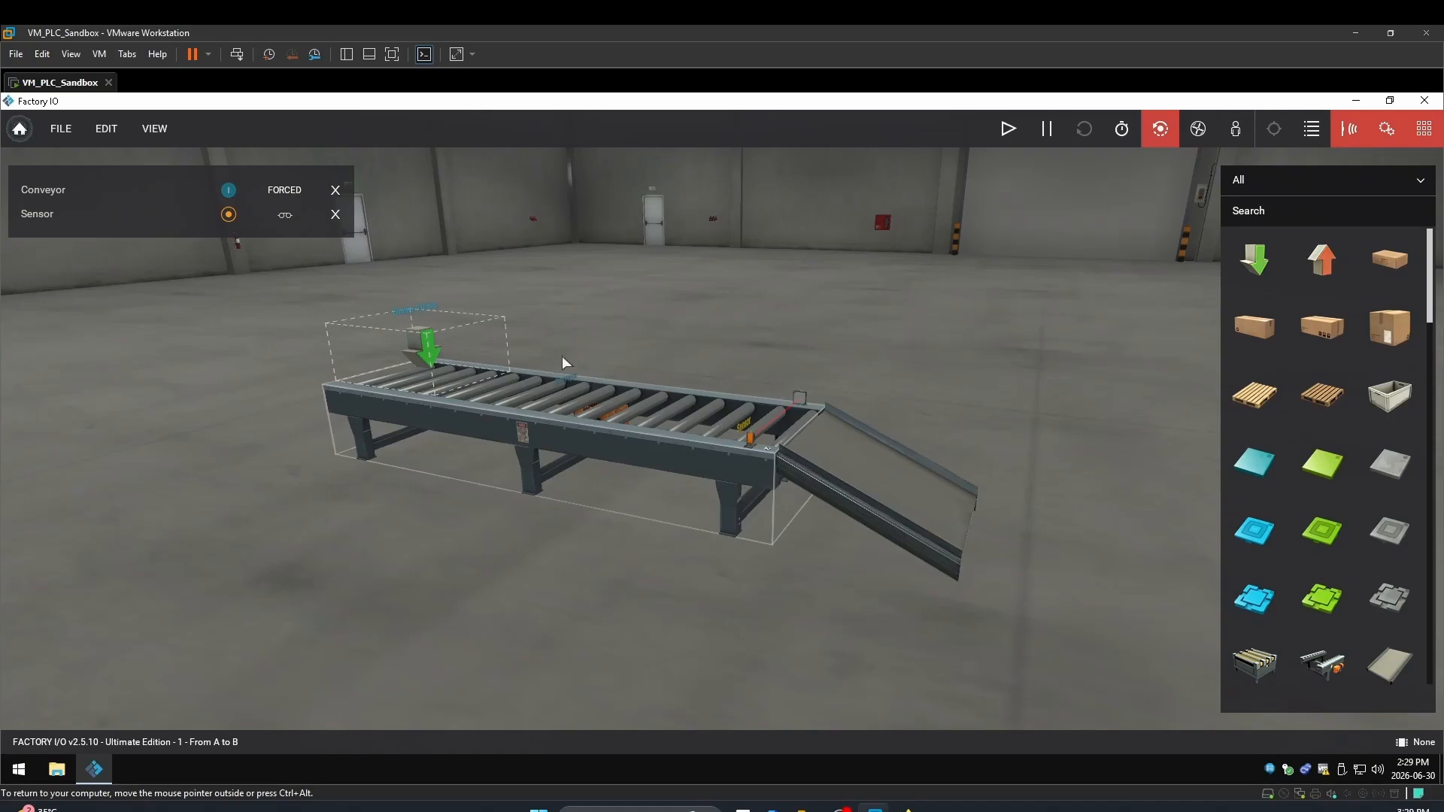
Run the line with Conveyor forced on so pallets slide down the chute, then stop it
left_click(1008, 129)
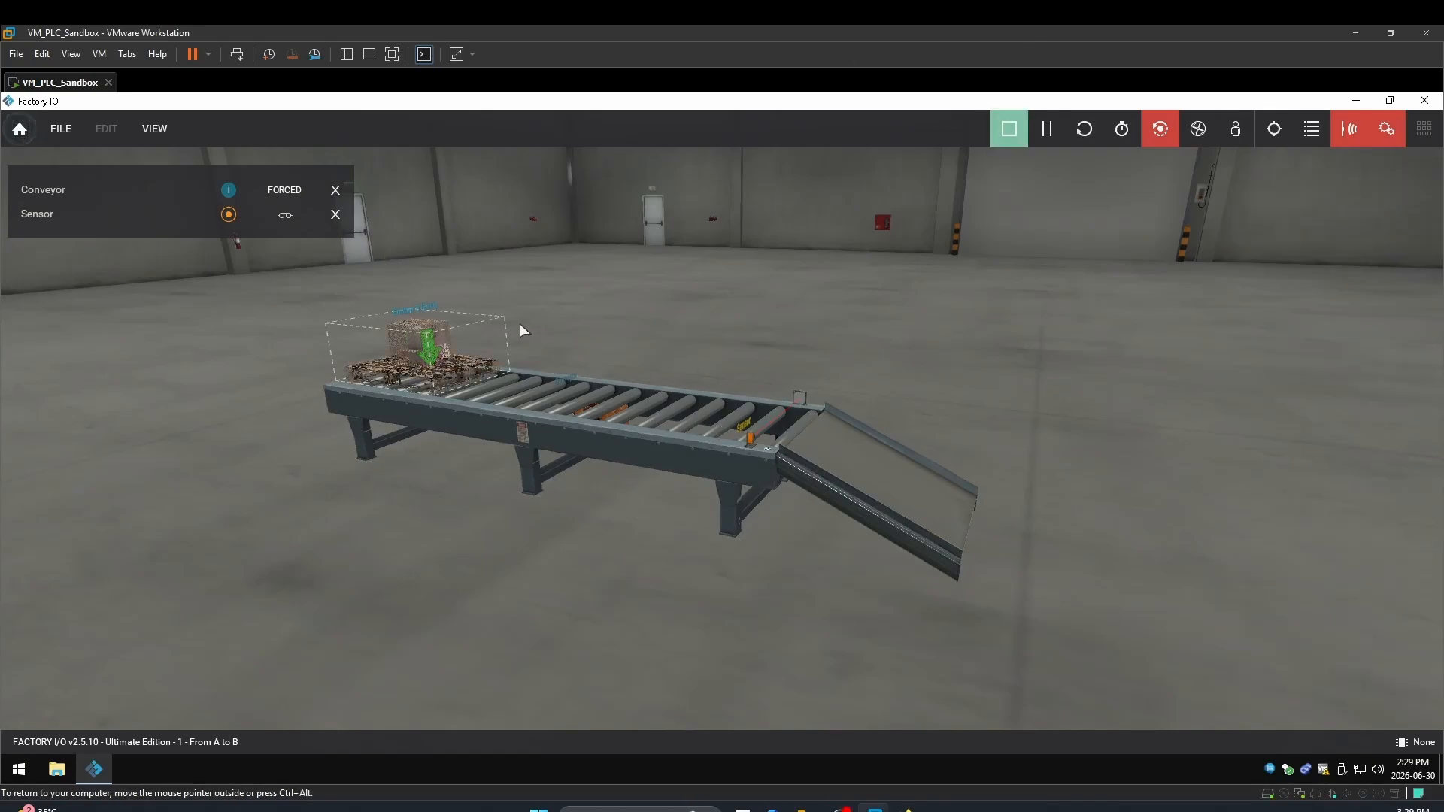
left_click(227, 192)
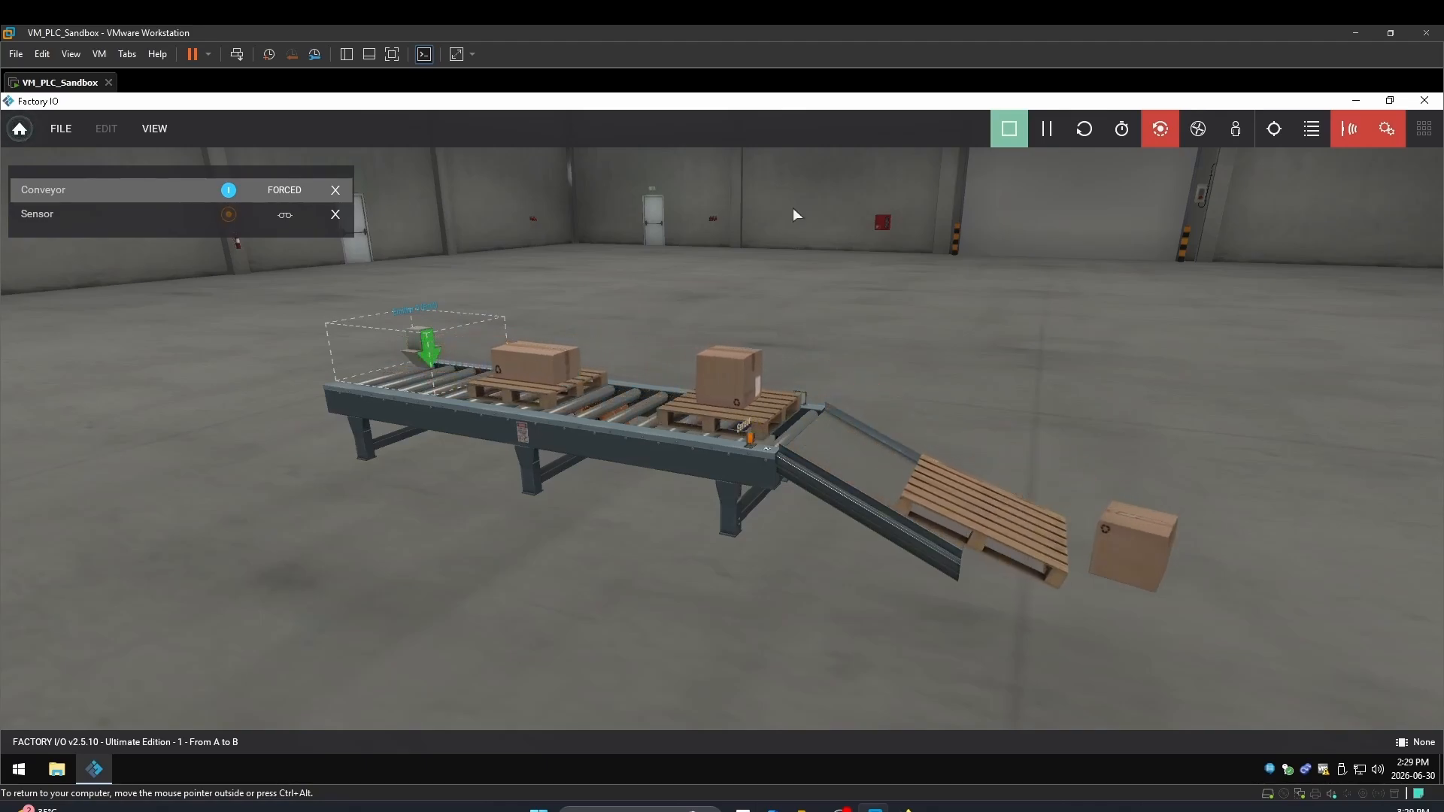
left_click(1008, 128)
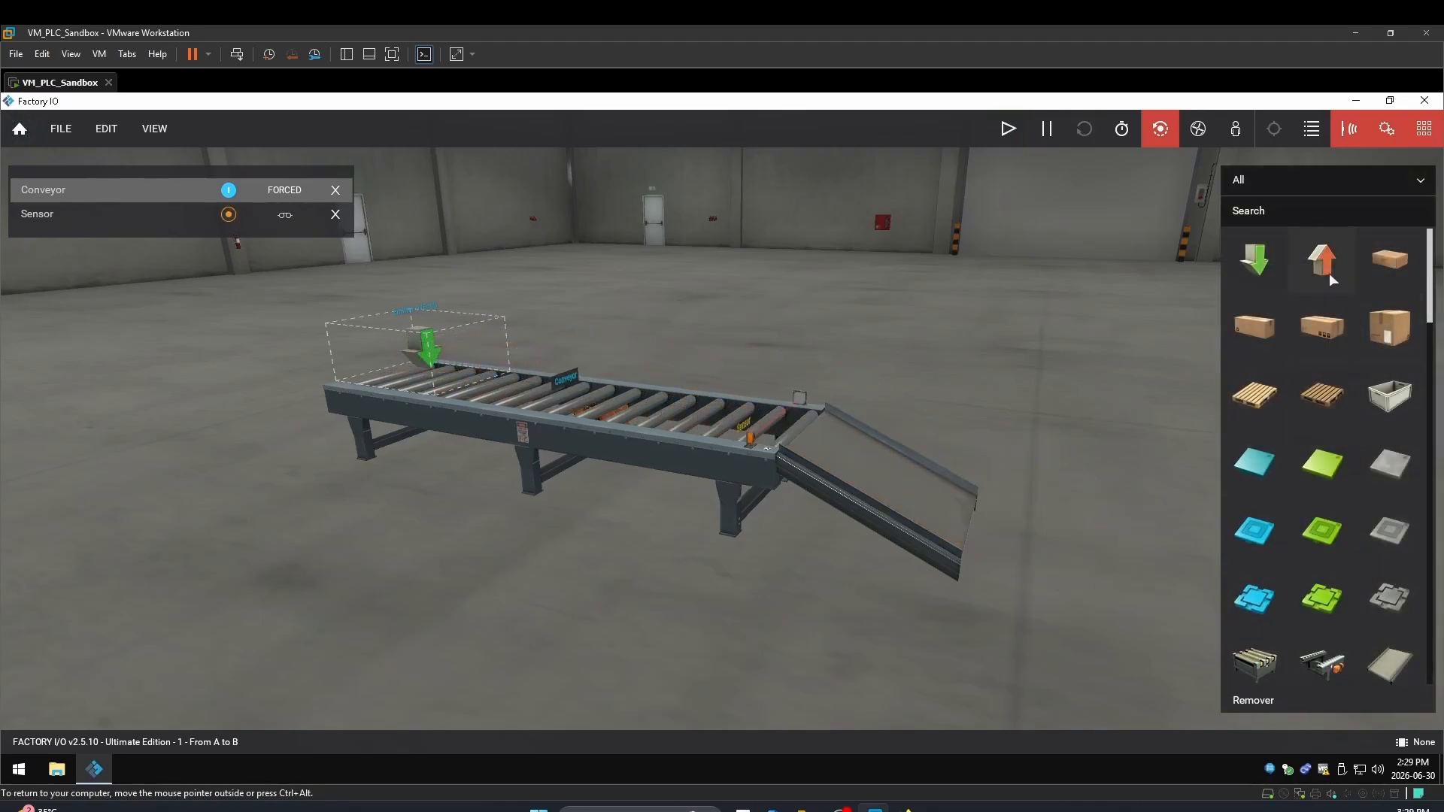
Place a Remover at the outfeed chute's end and start the simulation to test it
left_click_drag(1328, 275, 1065, 547)
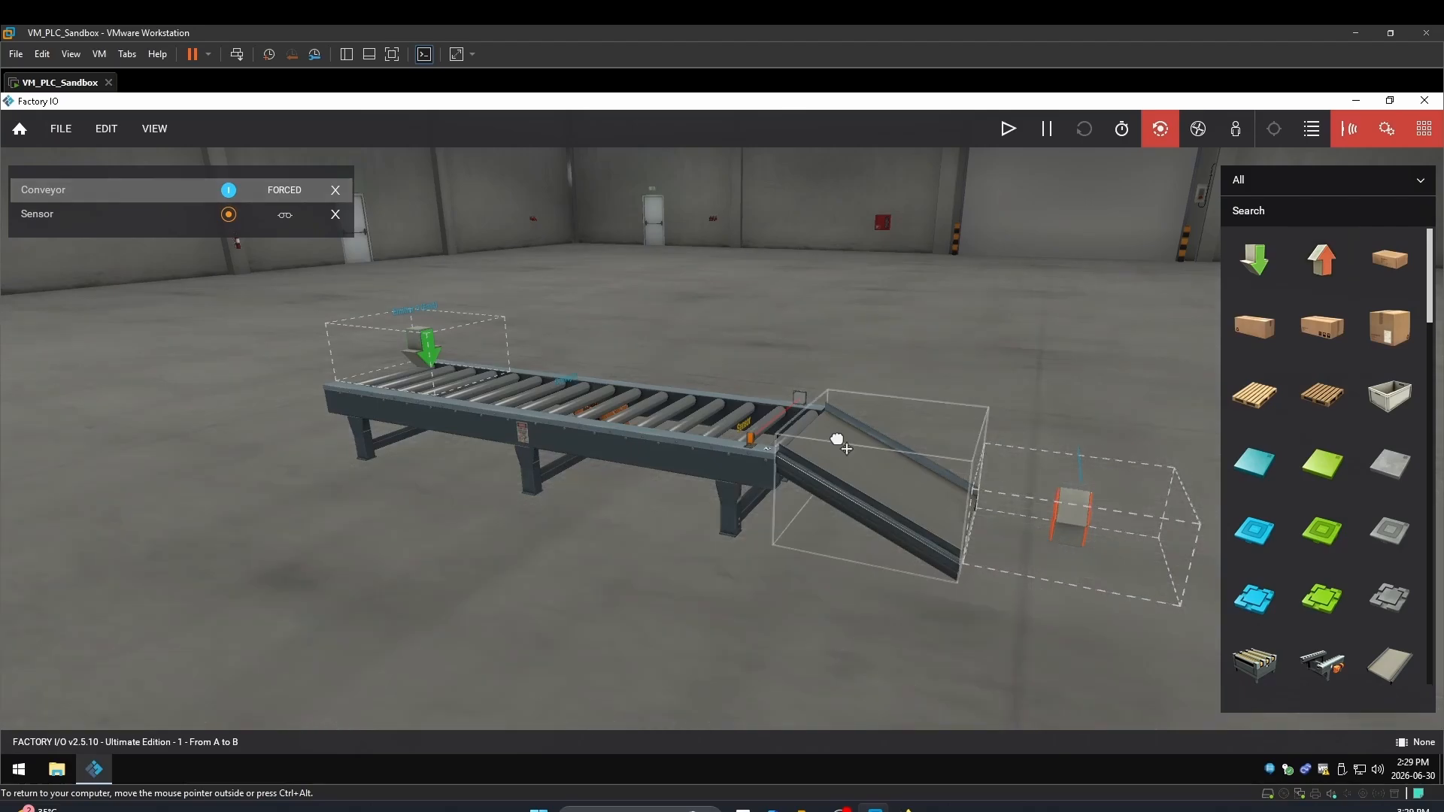
double_click(837, 440)
right_click_drag(837, 439, 1419, 149)
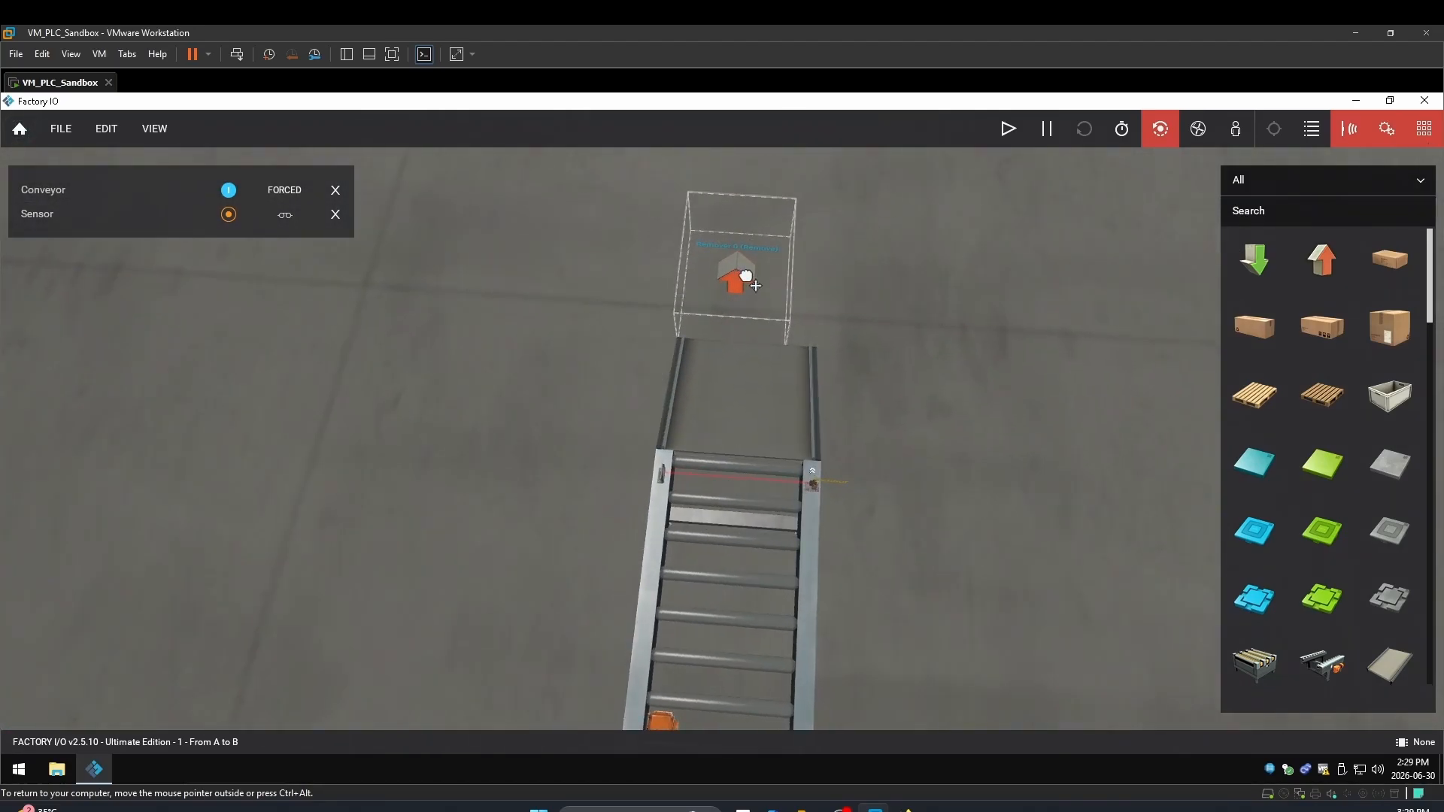
left_click_drag(738, 274, 752, 280)
right_click_drag(751, 347, 517, 646)
scroll(516, 647, "down", 3)
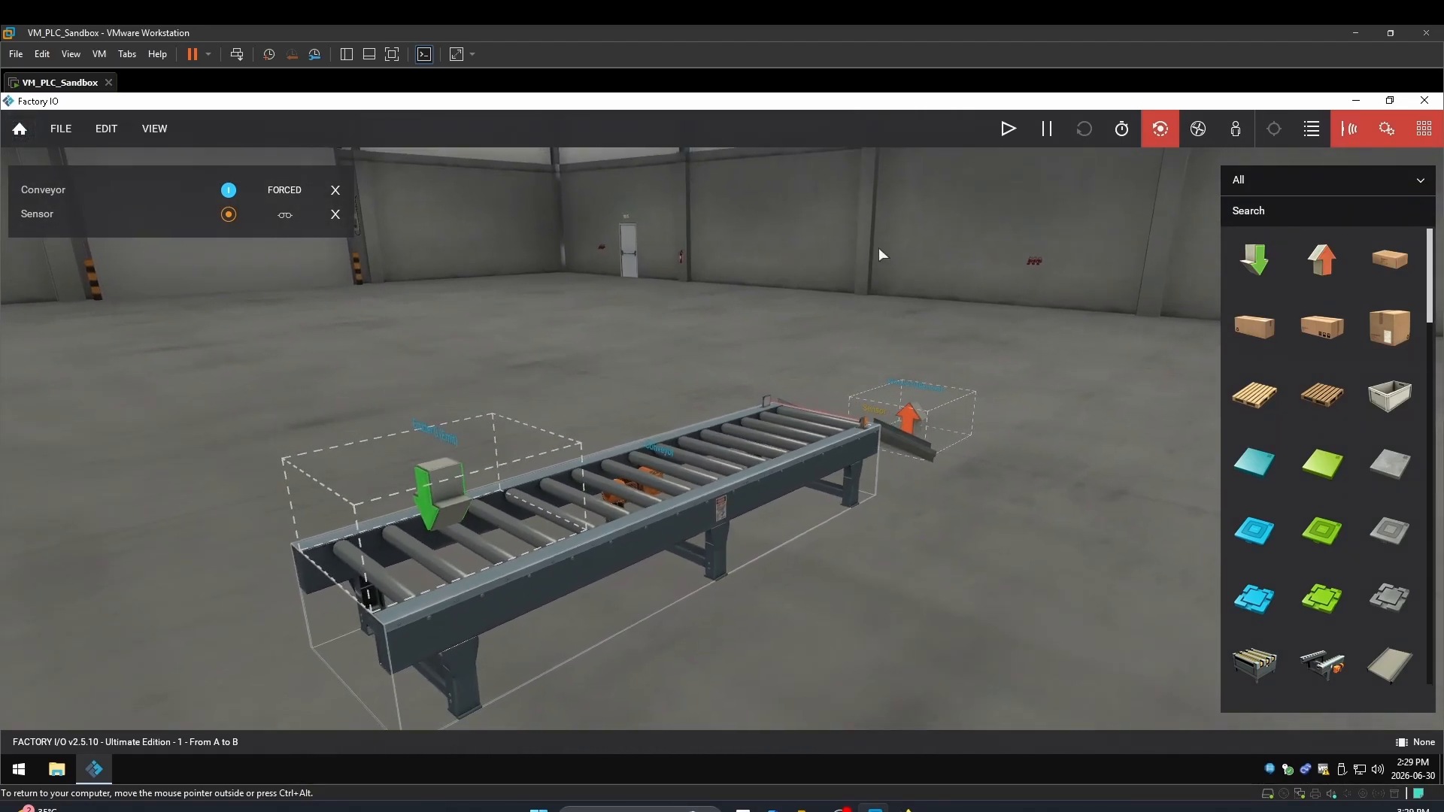
left_click(1014, 142)
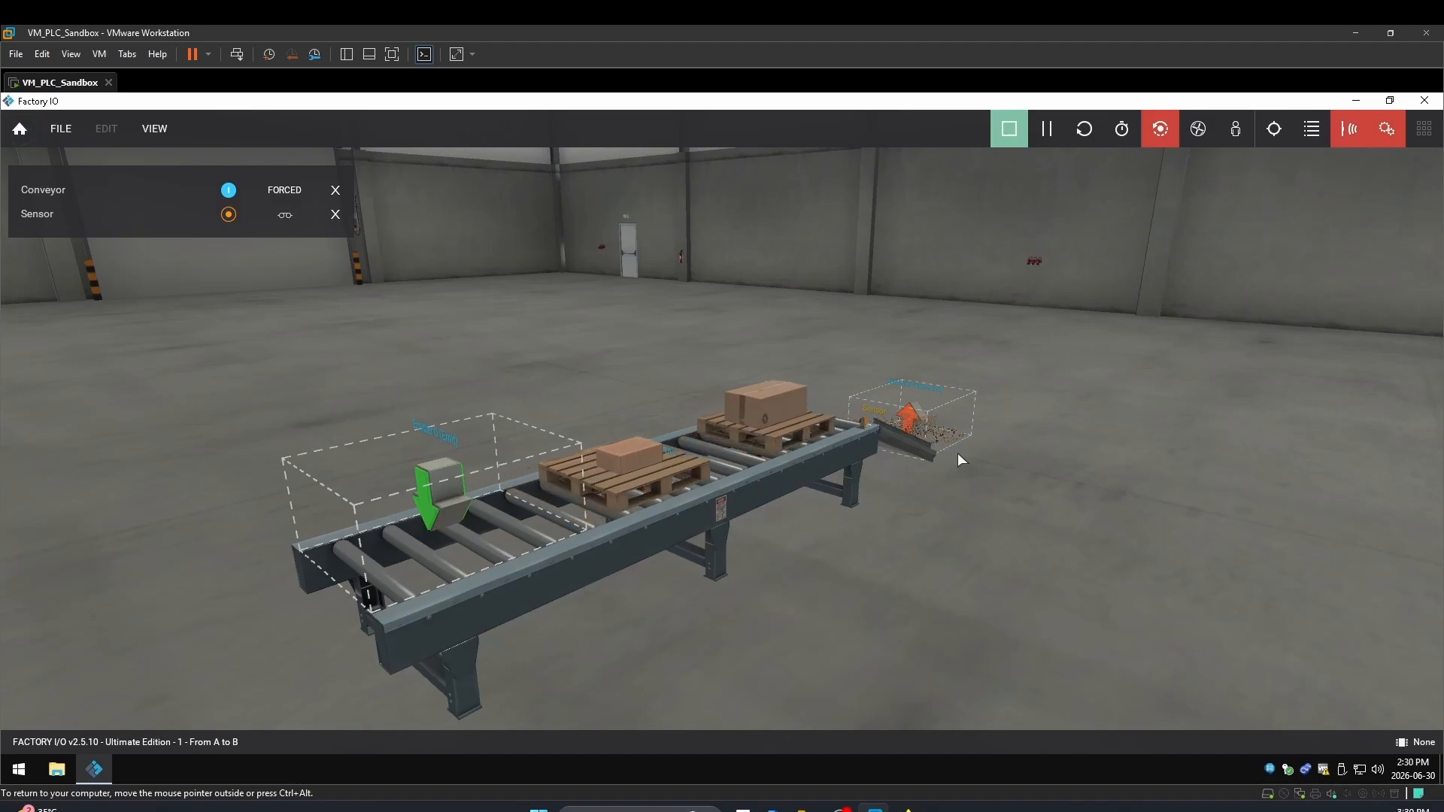
Set the emitter's Base to Emit to None, clearing Pallet and Square Pallet, then rerun the simulation
left_click(1010, 129)
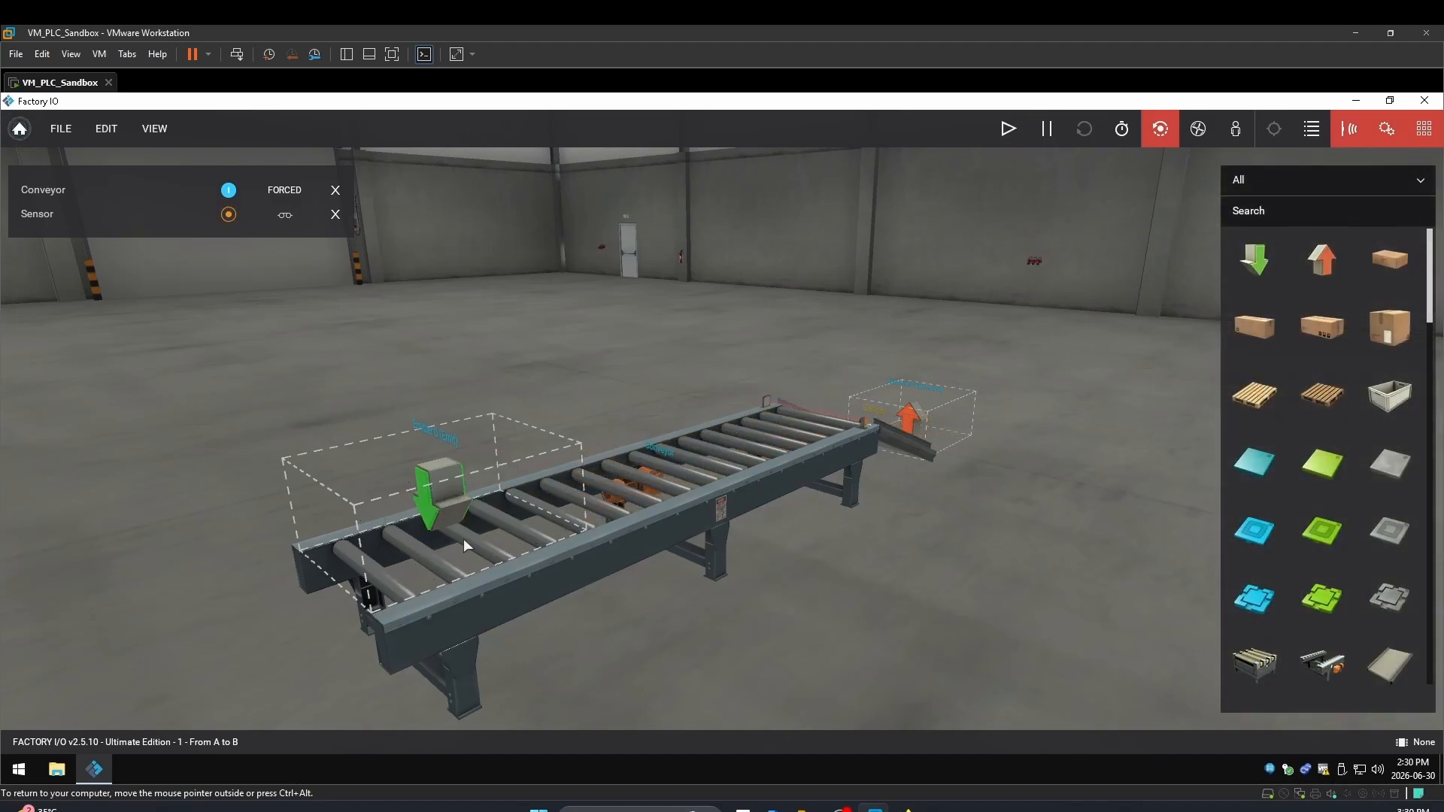
right_click(448, 504)
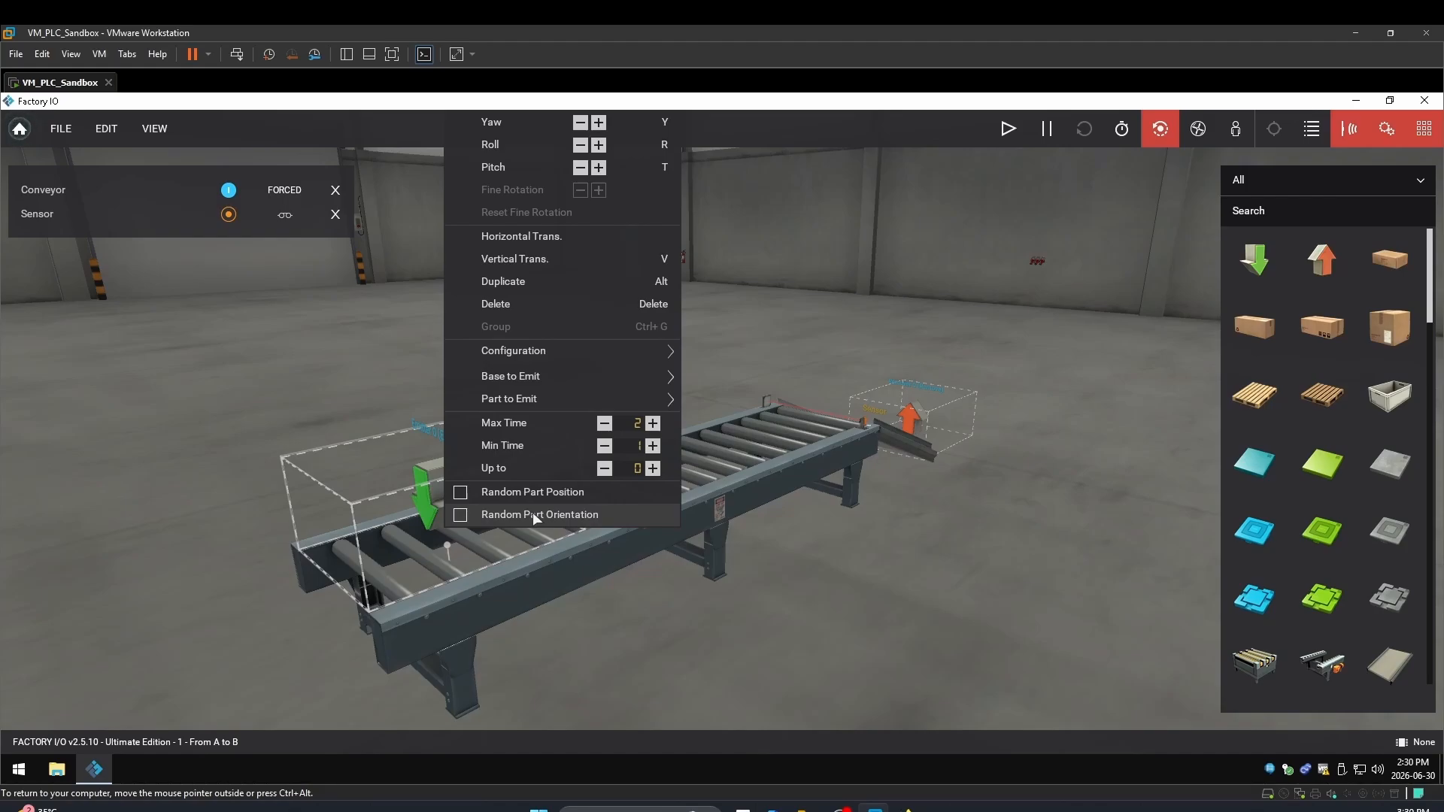
mouse_move(555, 349)
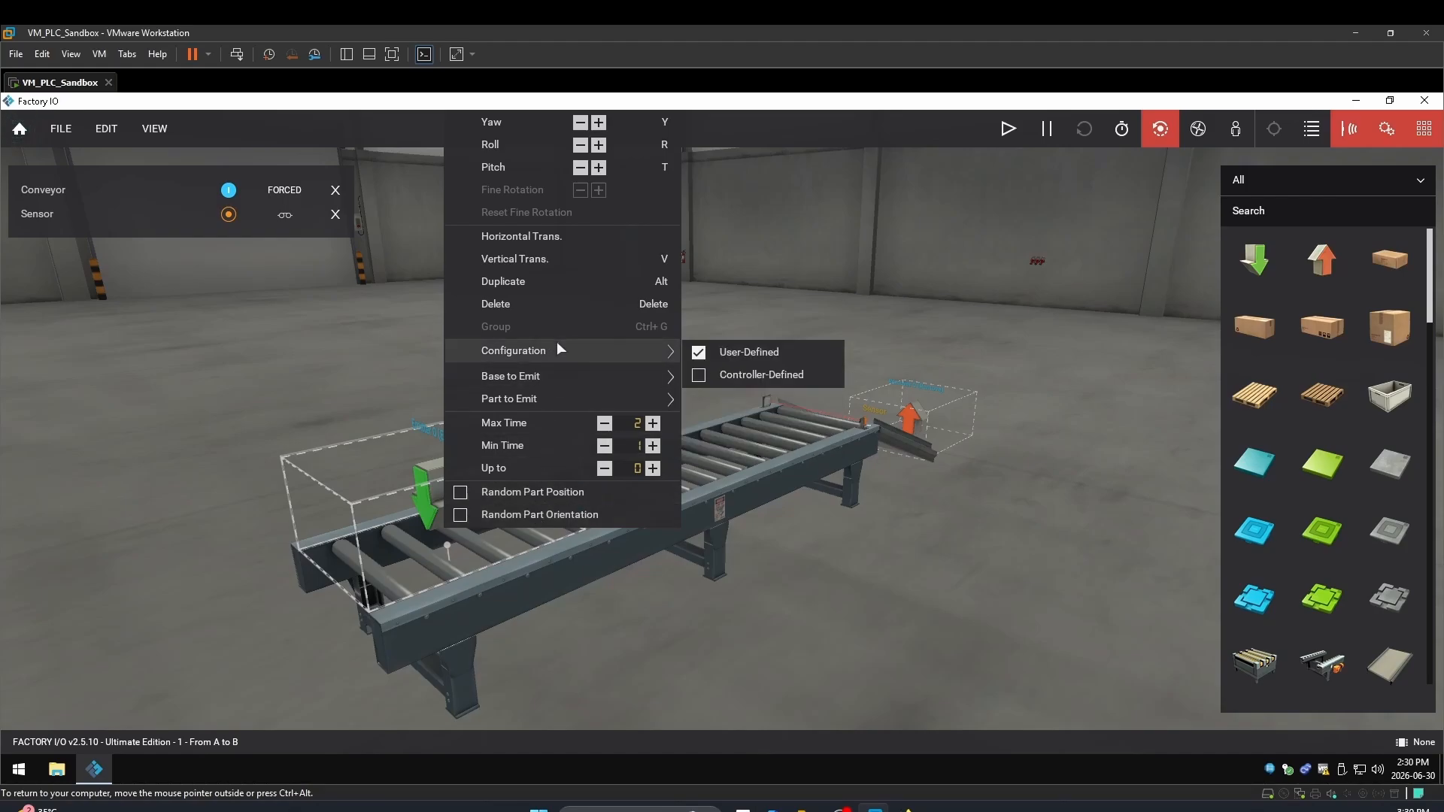
mouse_move(570, 372)
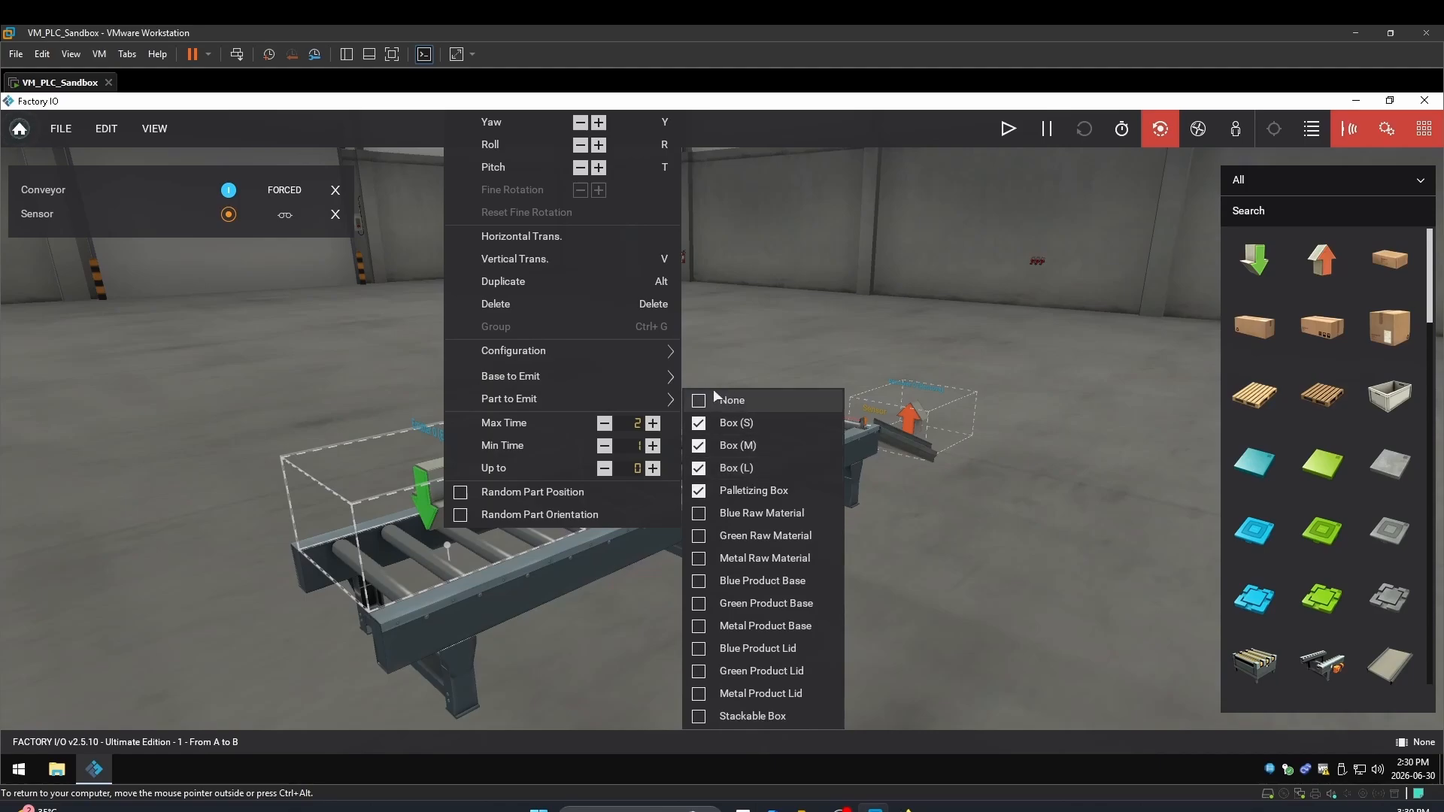
left_click(699, 402)
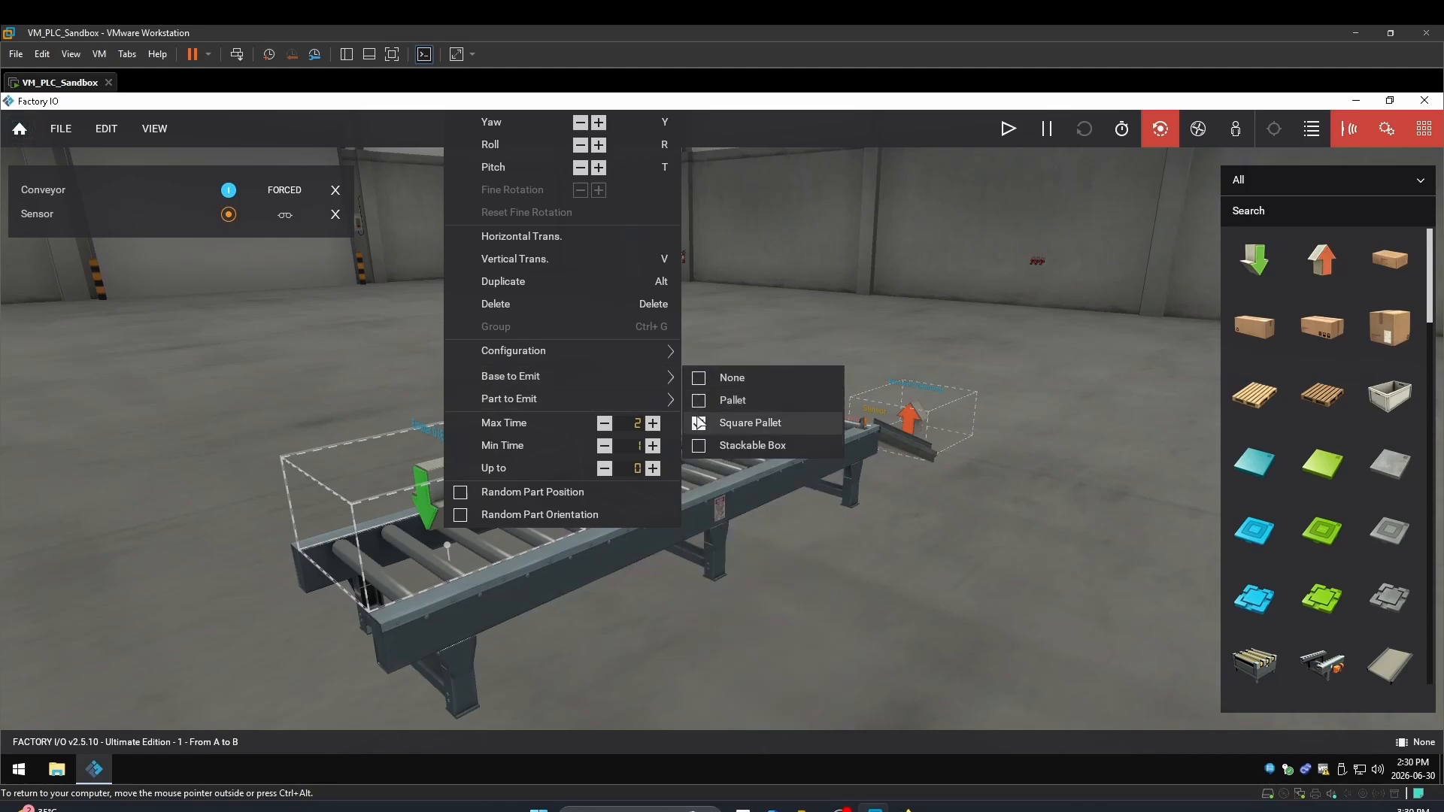
left_click(698, 425)
mouse_move(550, 392)
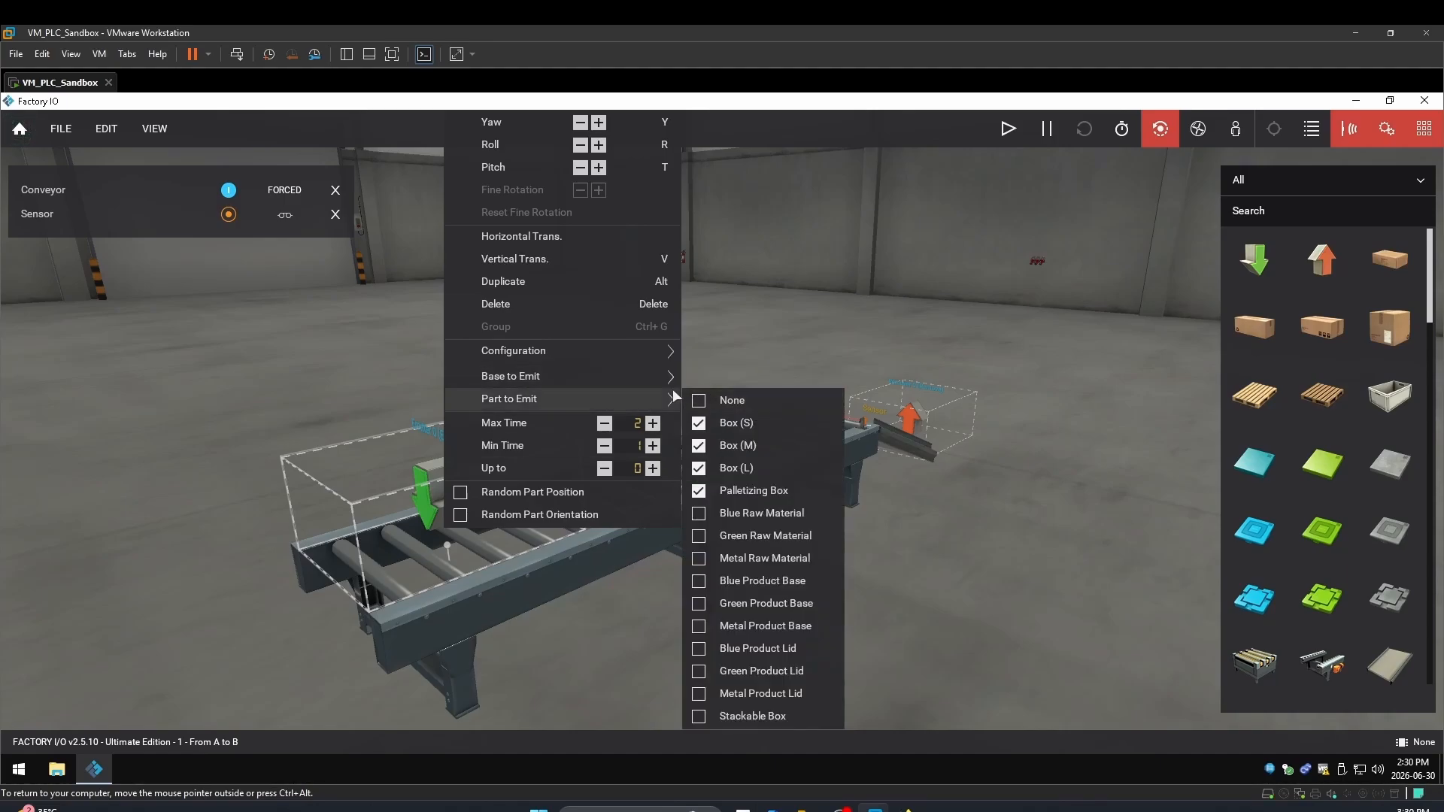
left_click(699, 378)
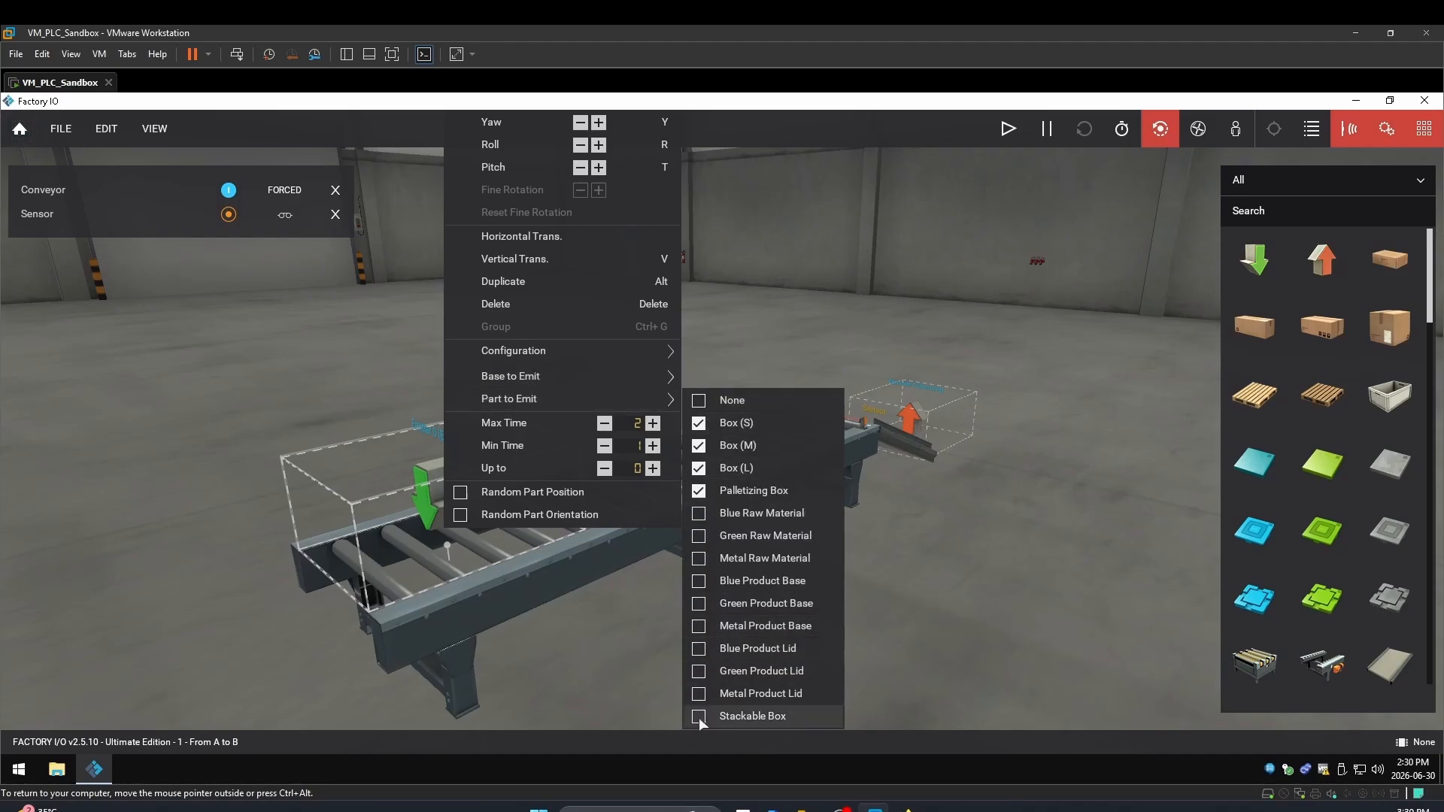
mouse_move(592, 370)
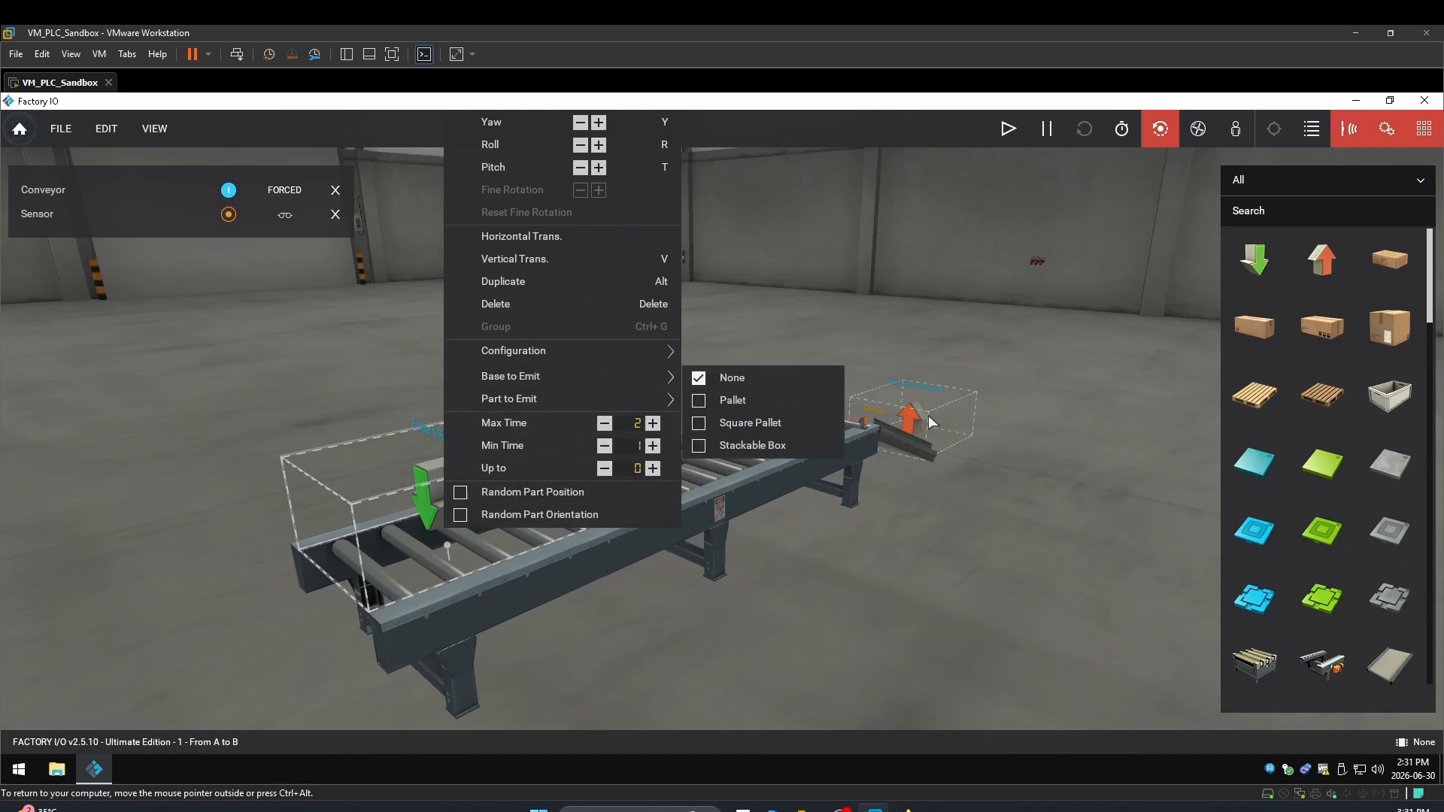
left_click(1009, 128)
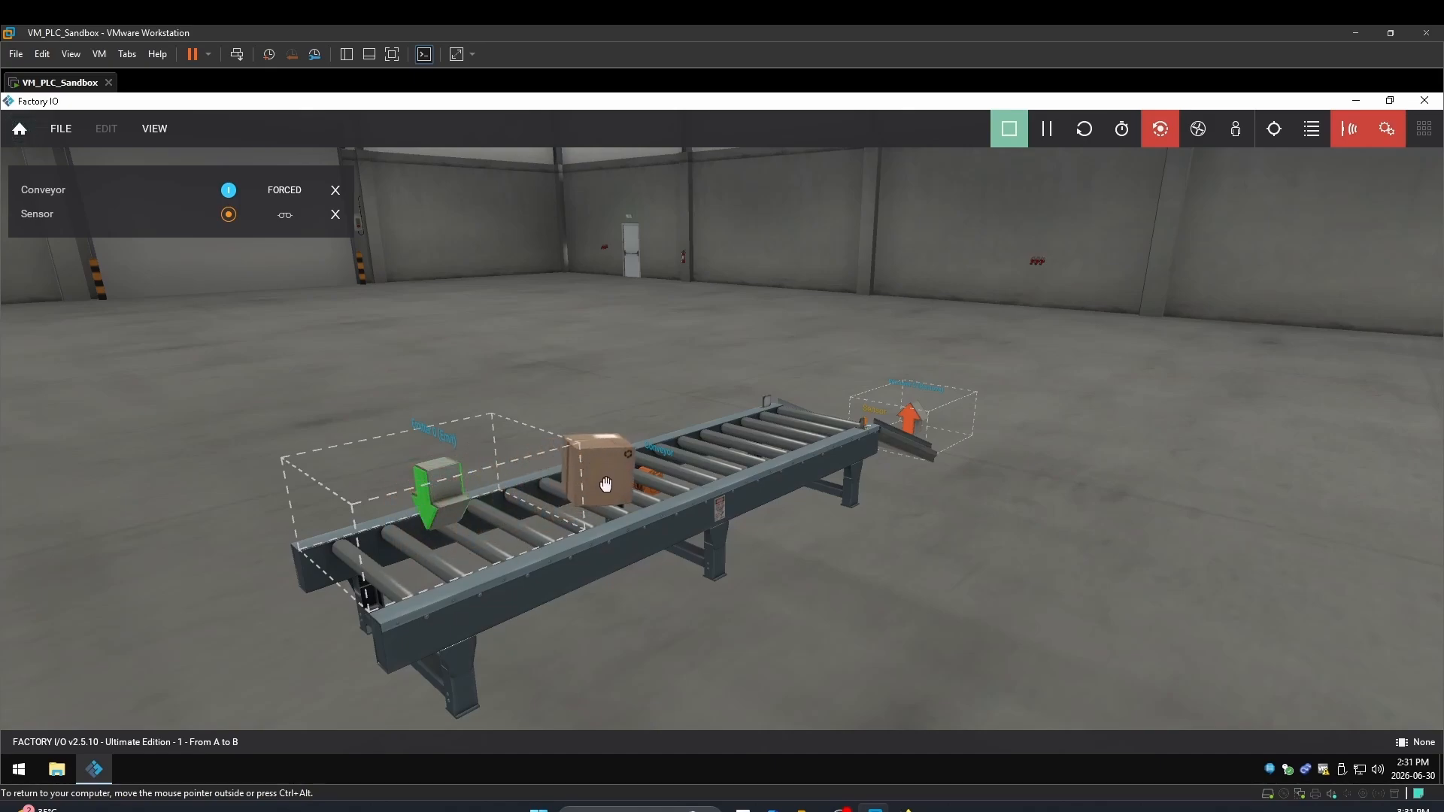
Grab a moving box and fling it off the running conveyor
left_click_drag(603, 486, 454, 320)
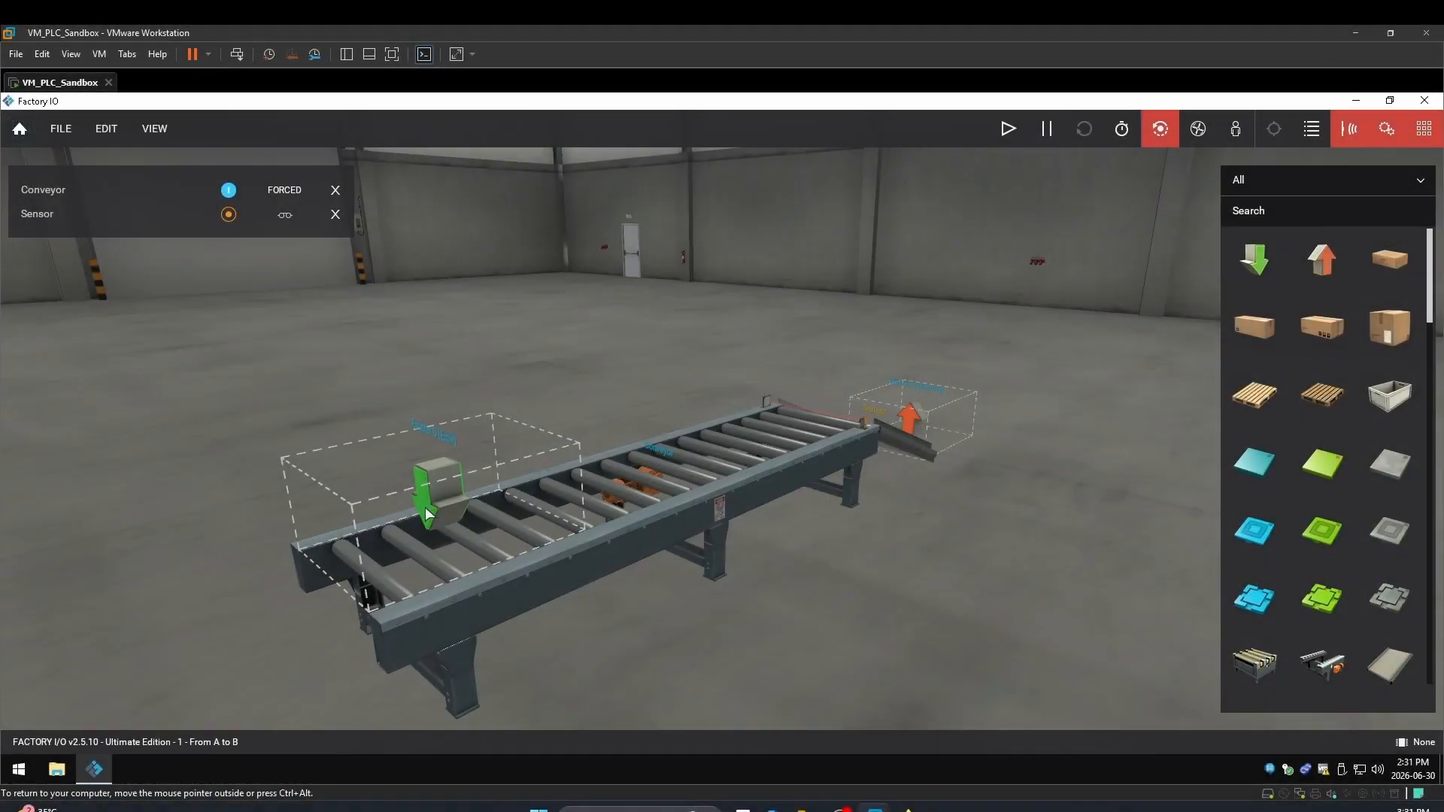
Uncheck Stackable Box in the emitter's Part to Emit list, leaving Box (S), (M), (L), and rerun
right_click(426, 513)
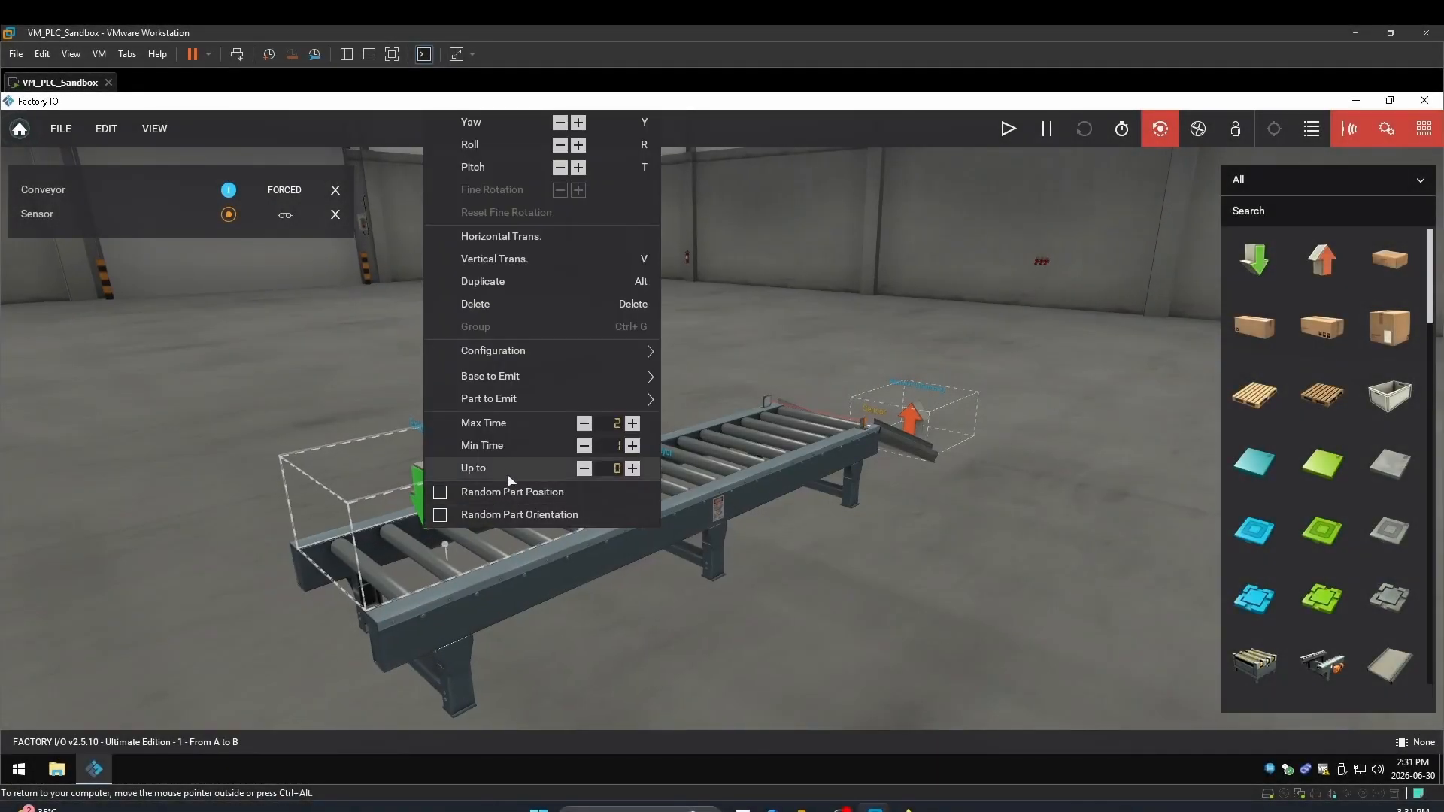
mouse_move(495, 394)
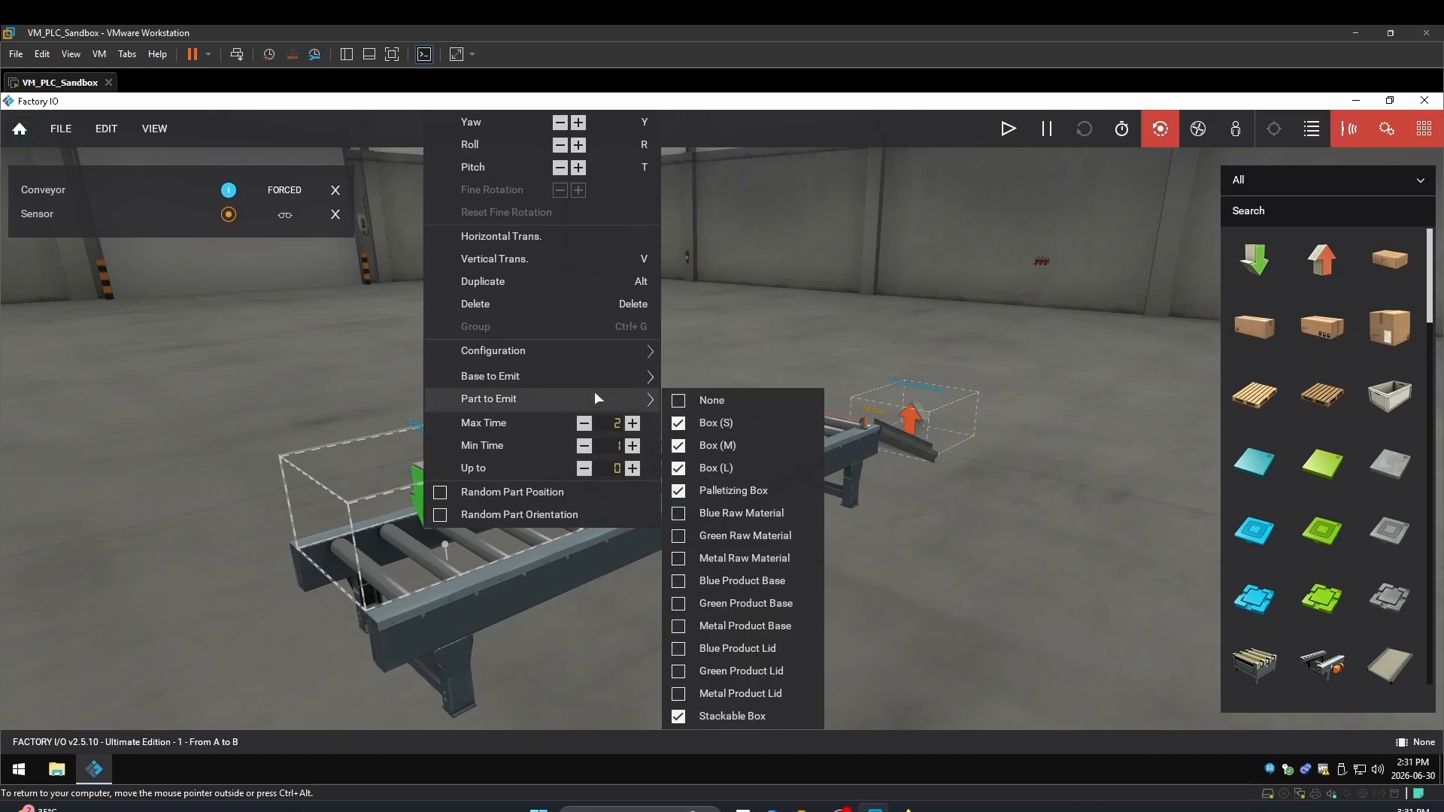
mouse_move(611, 375)
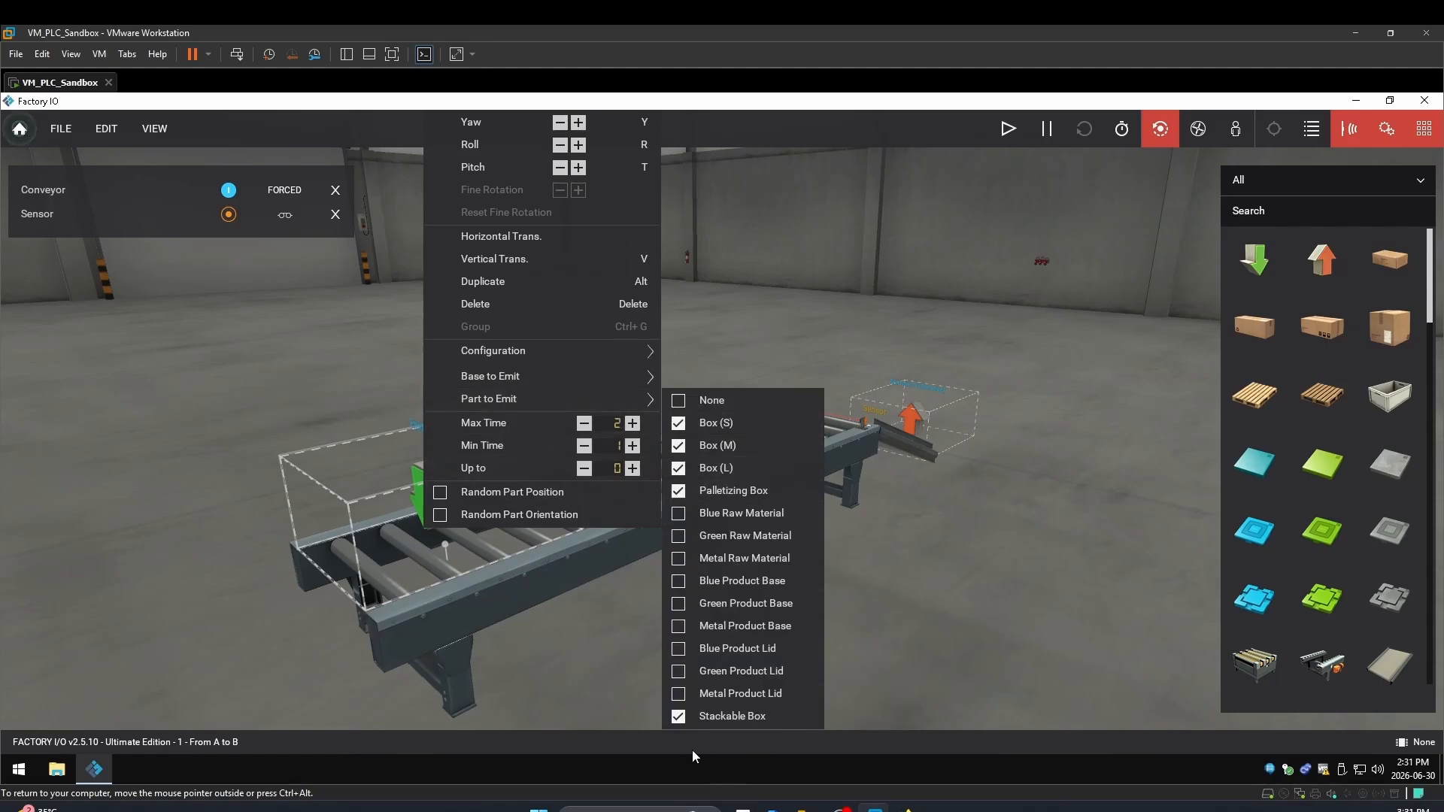
left_click(676, 718)
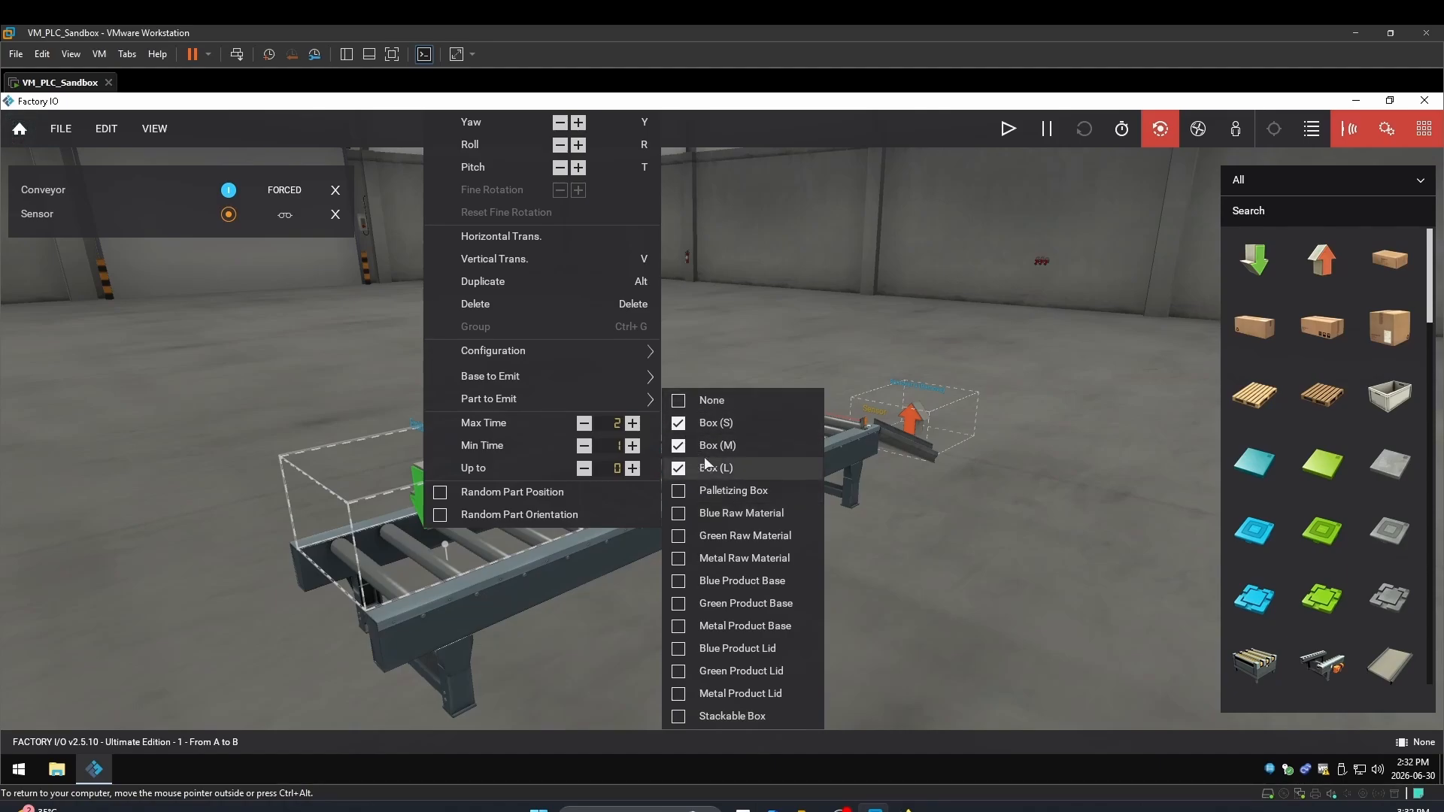
left_click(1009, 129)
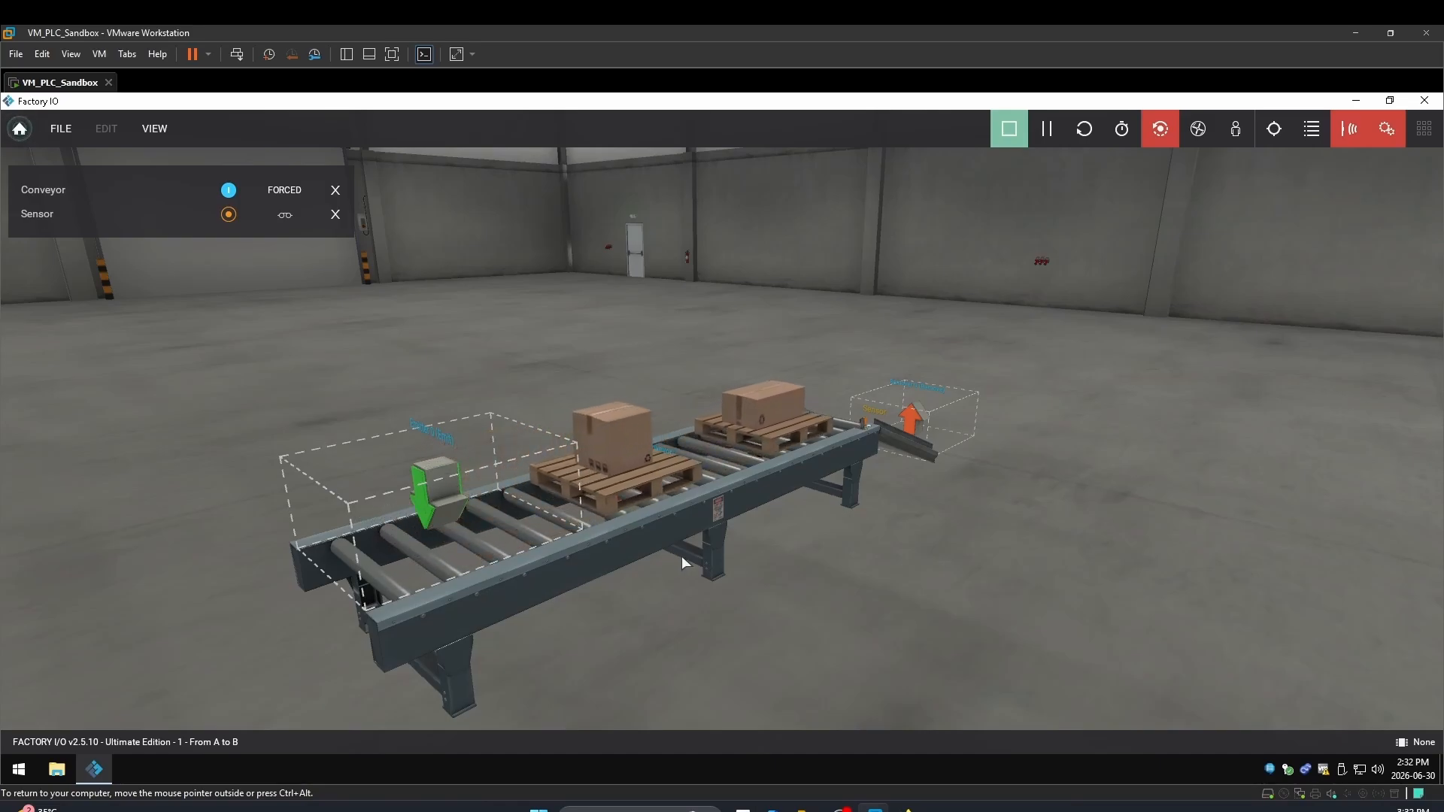
Set the emitter's Max Time to 5 and restart the simulation
key("F5")
right_click(439, 513)
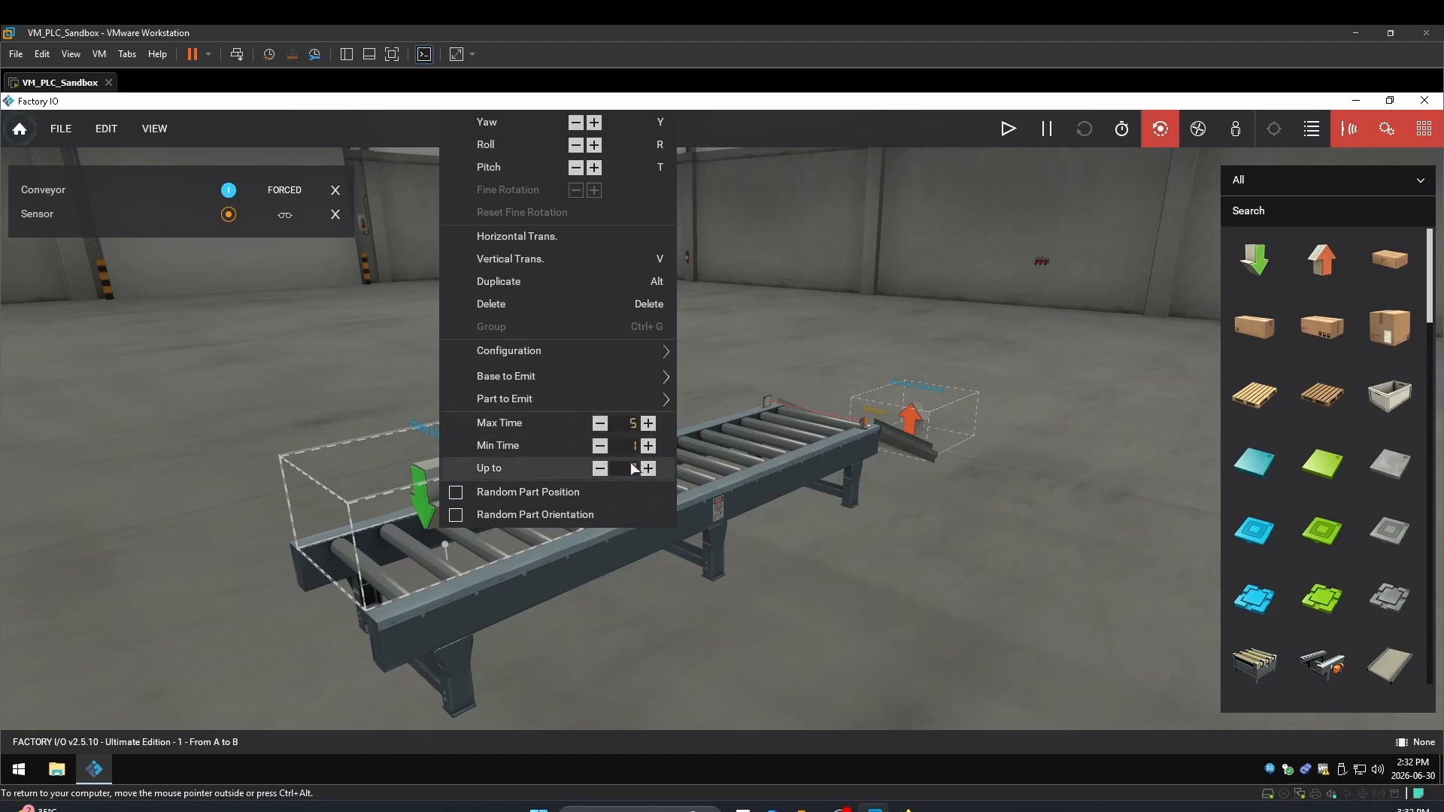
left_click(1007, 129)
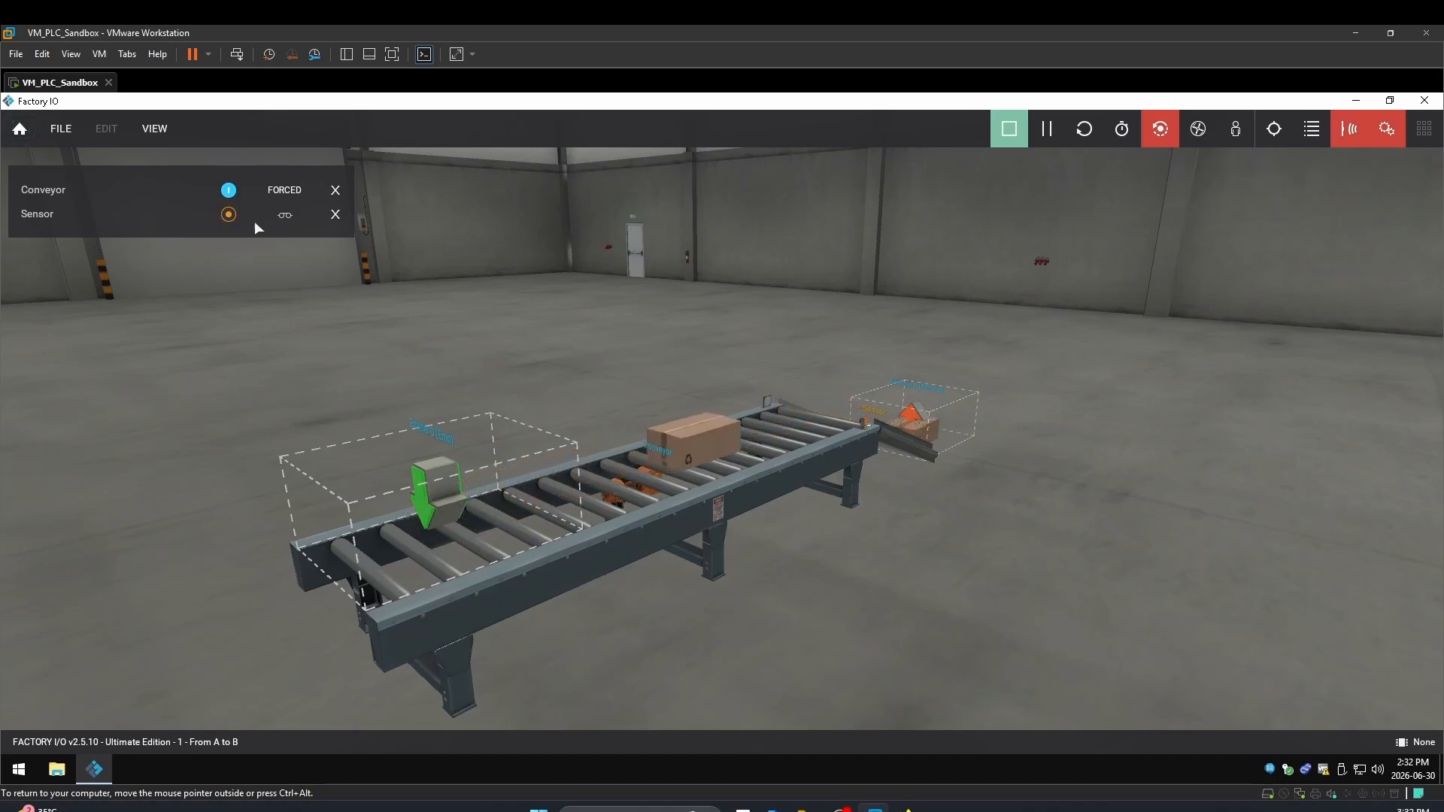
Release the forced Conveyor signal and reset the scene so a fresh box is emitted
left_click(230, 191)
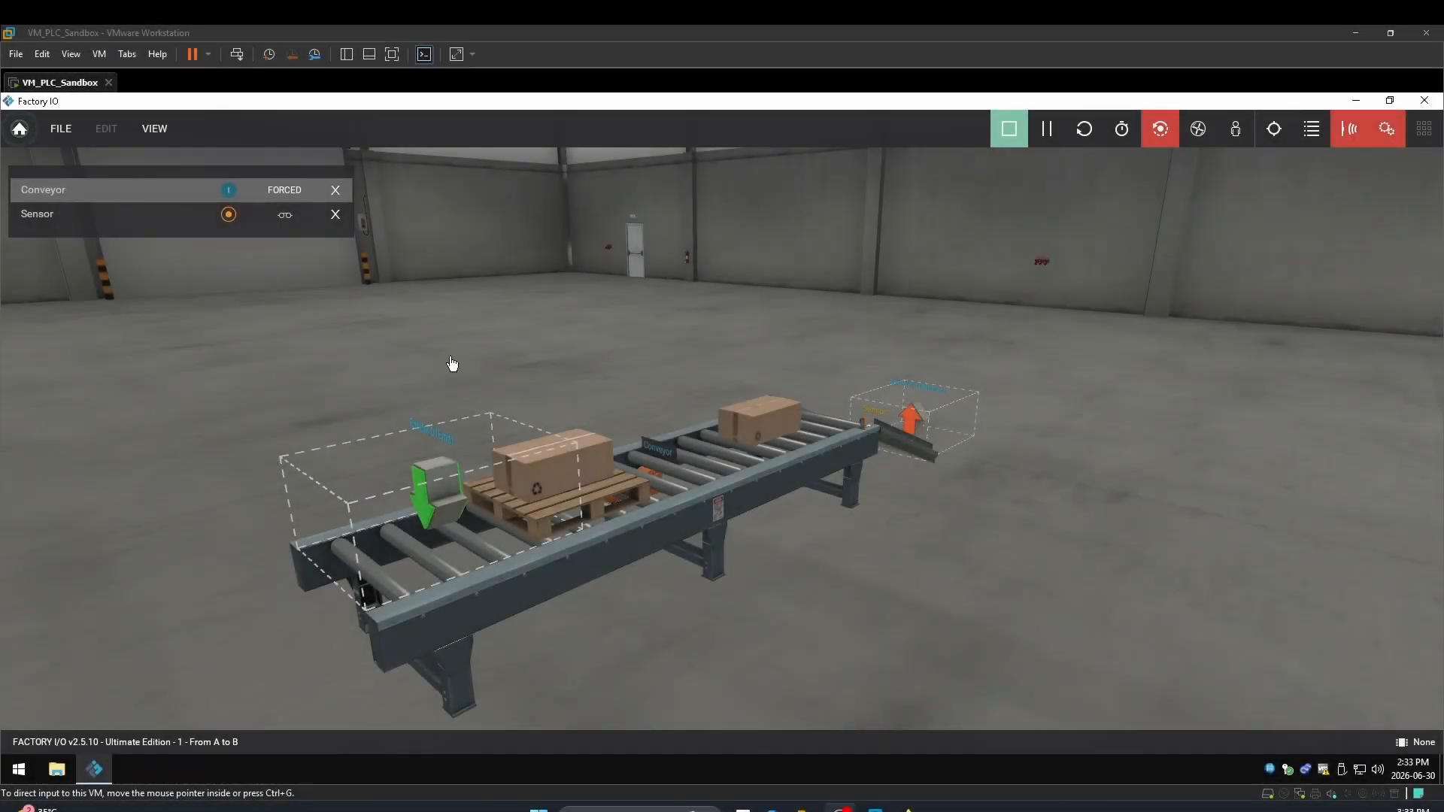
left_click(1011, 131)
left_click(1011, 131)
left_click(1084, 131)
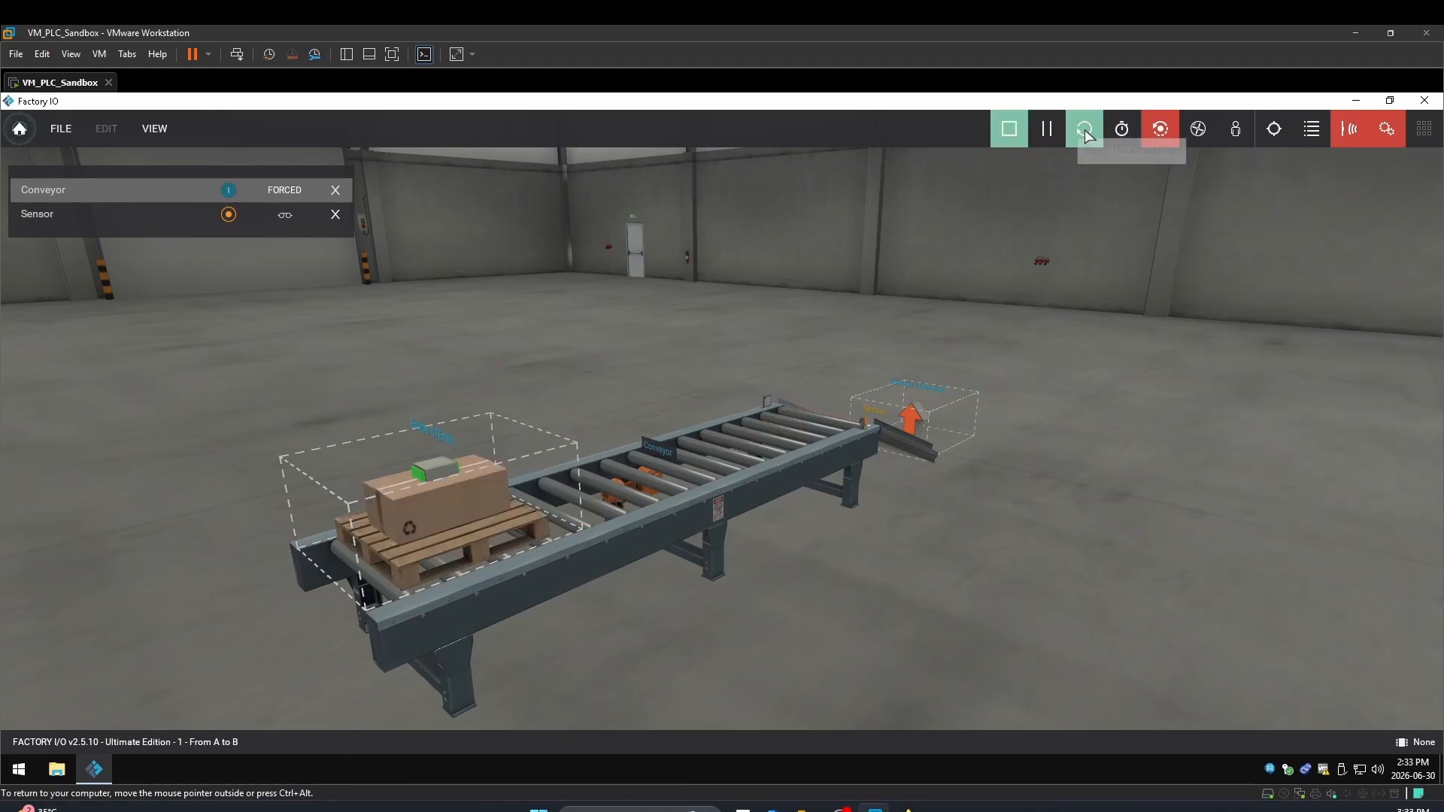
left_click(1084, 131)
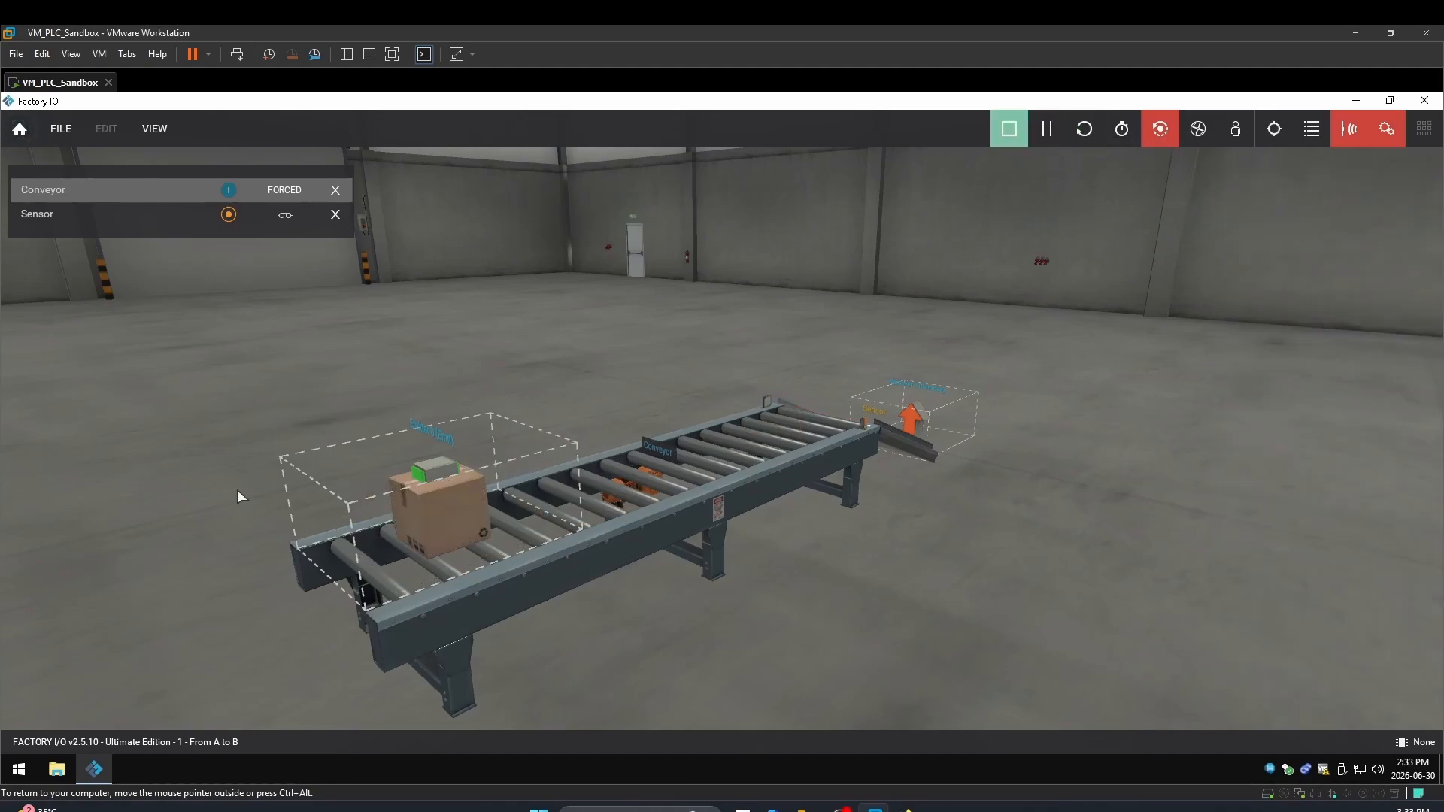
Select Control I/O as the driver under File > Drivers and bring its window forward
left_click(64, 129)
left_click(114, 278)
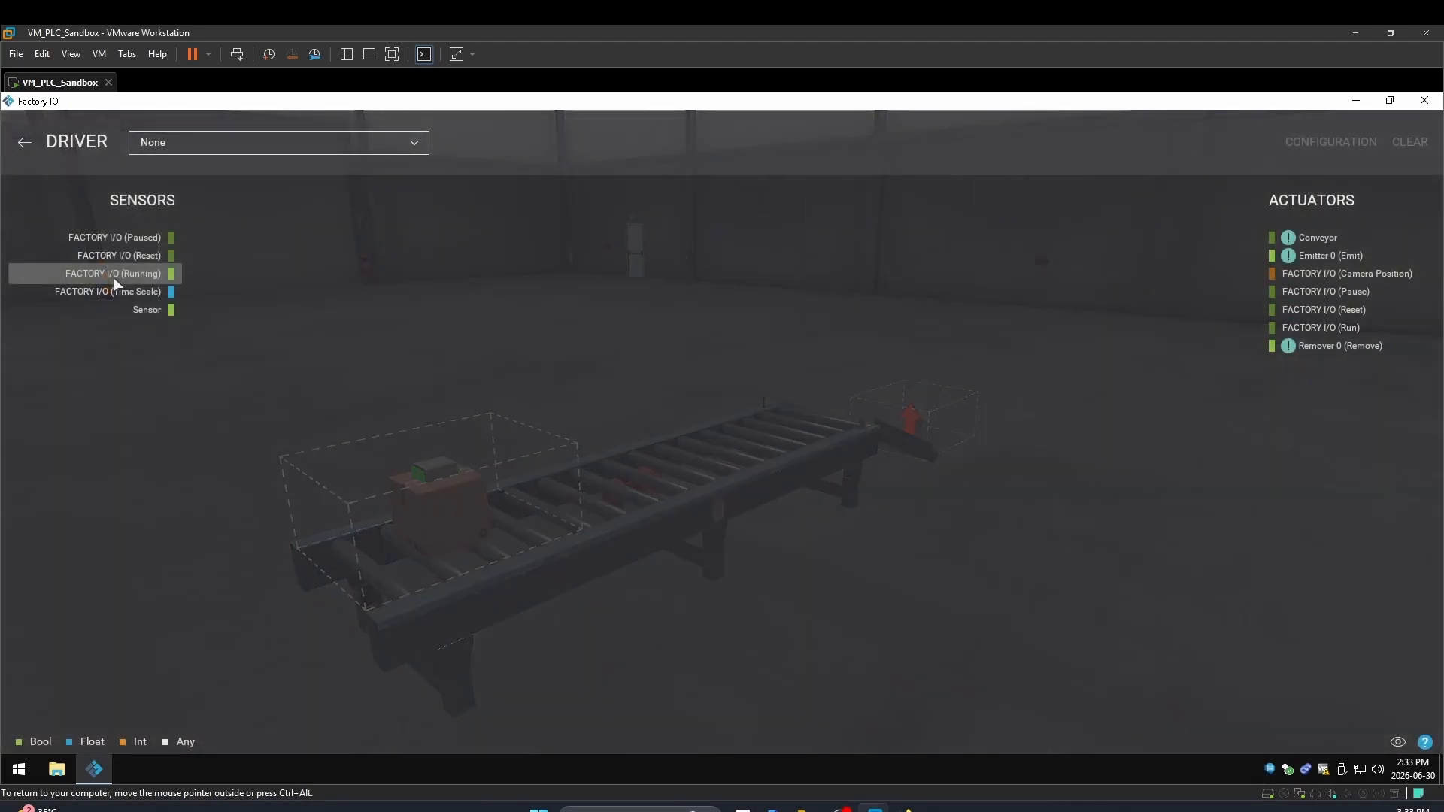
left_click(415, 146)
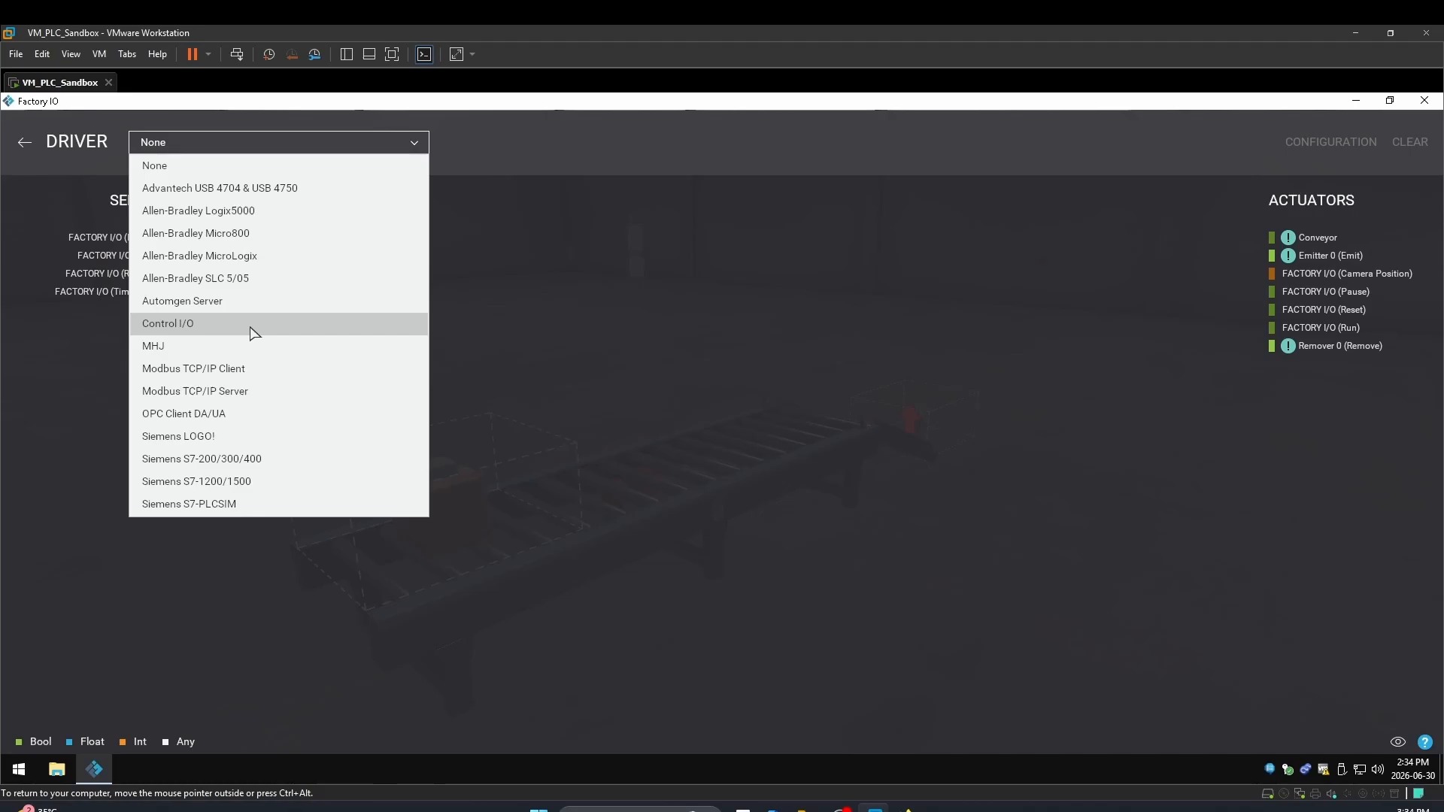
left_click(167, 323)
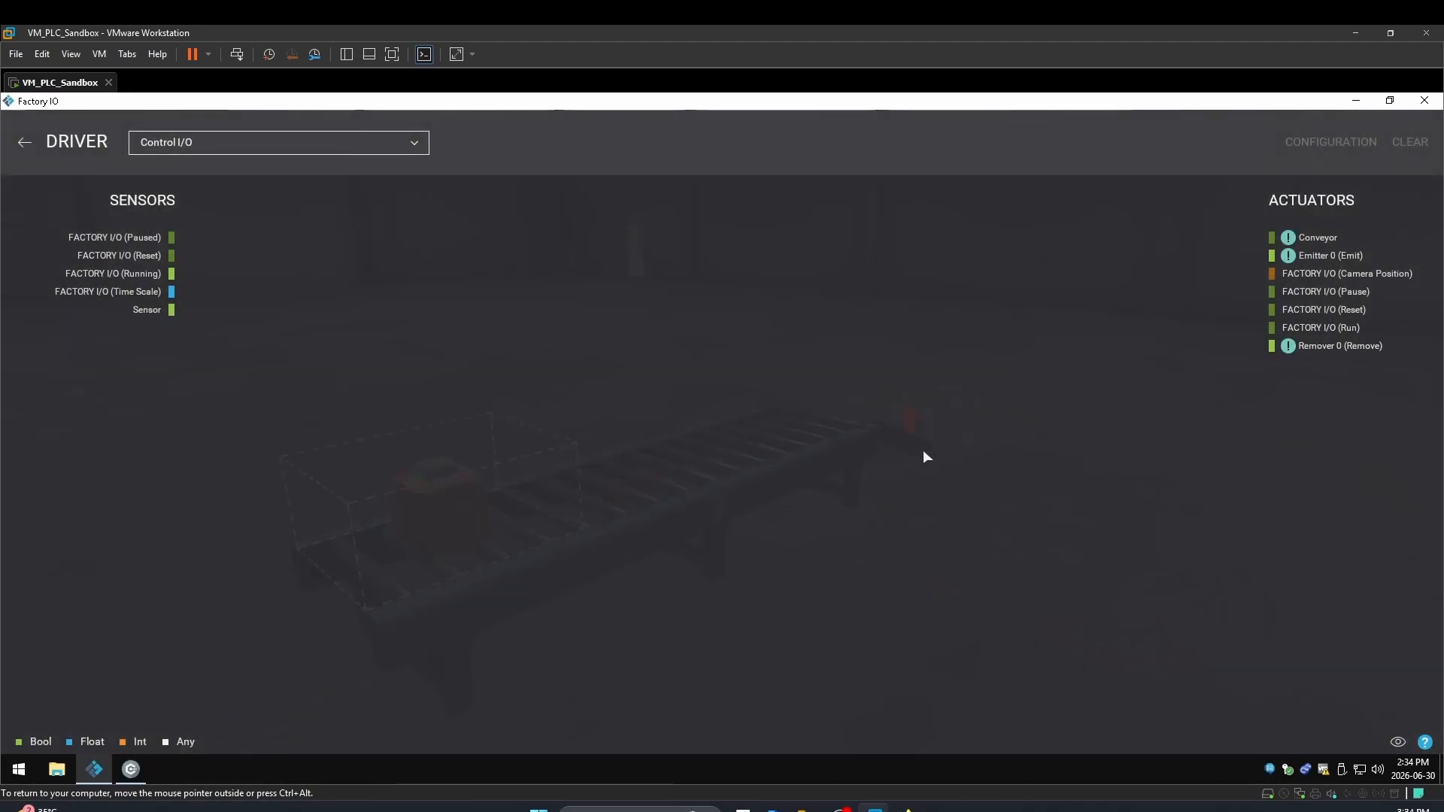
left_click(131, 767)
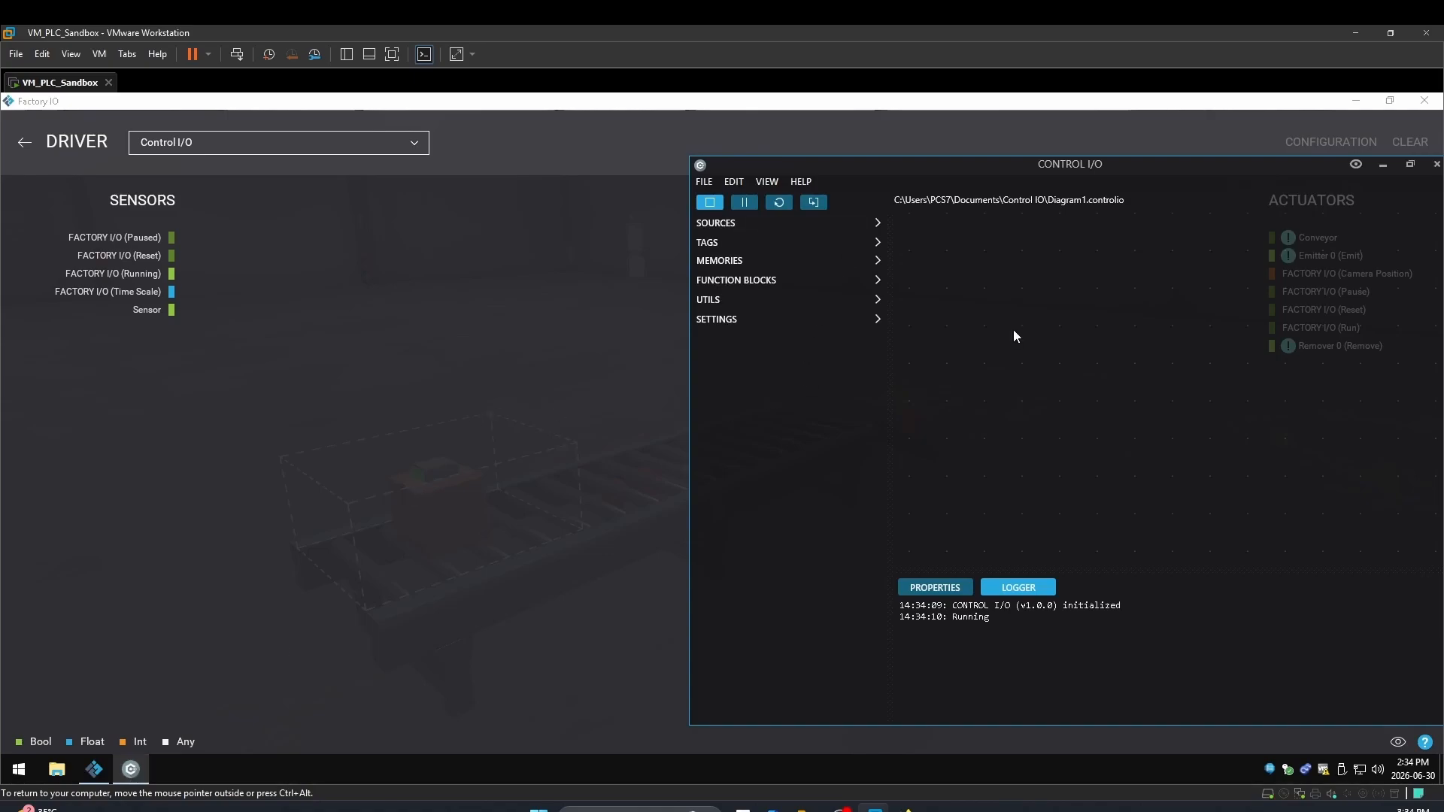
Add a BOOL on/off switch source to Diagram1 and set it off
left_click(723, 225)
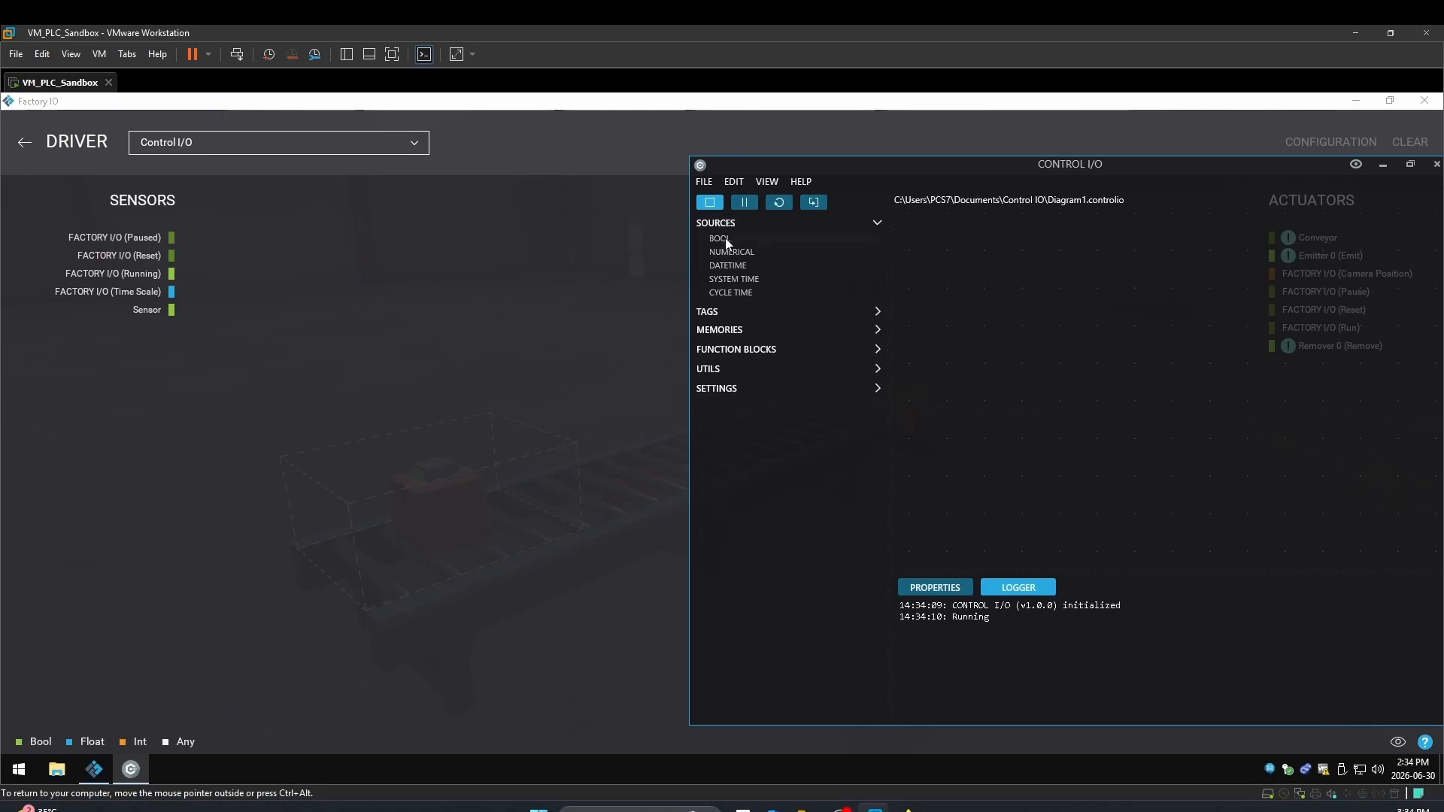
left_click(725, 237)
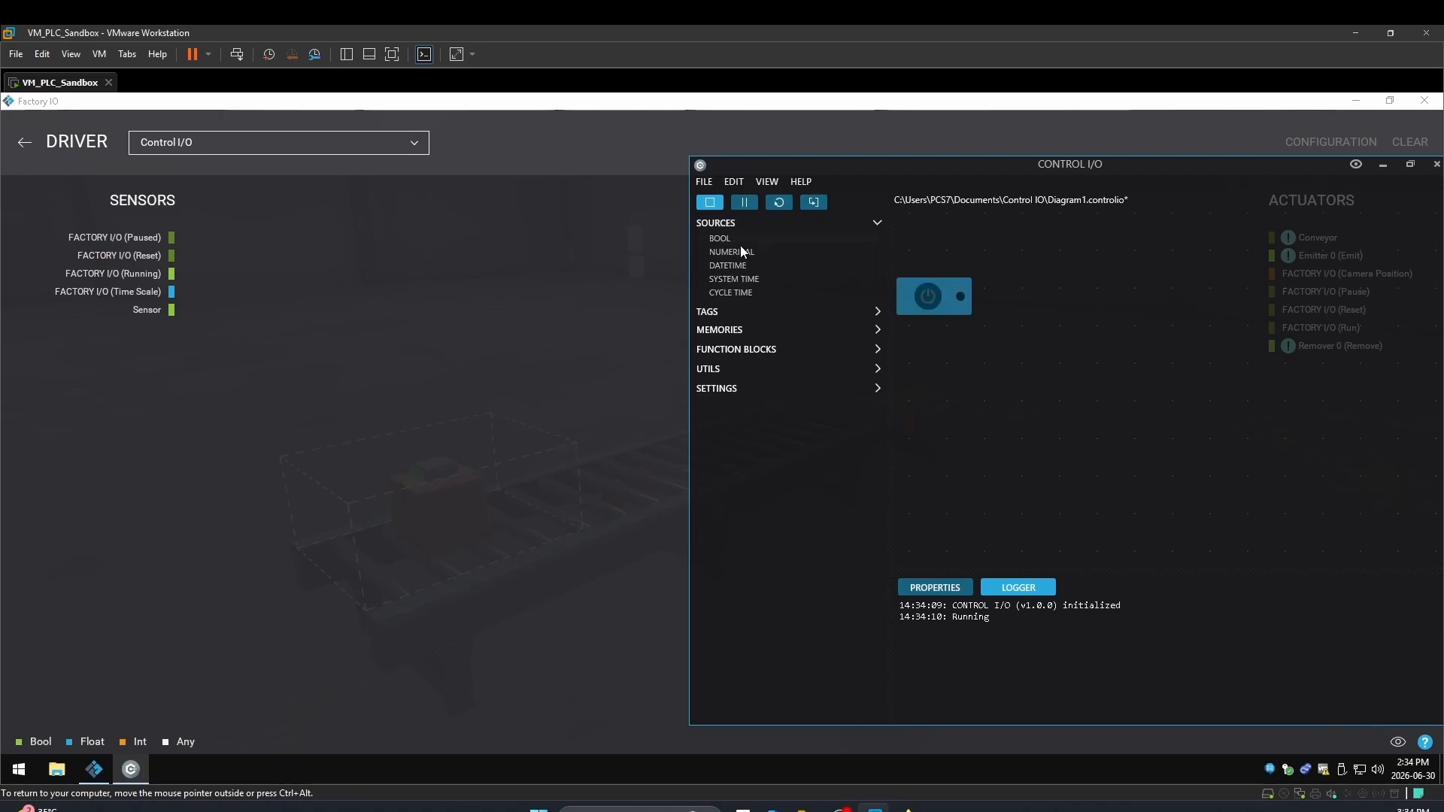
left_click(937, 298)
Place the Conveyor and Sensor tags on the diagram, Sensor beneath Conveyor at address 1
left_click(876, 309)
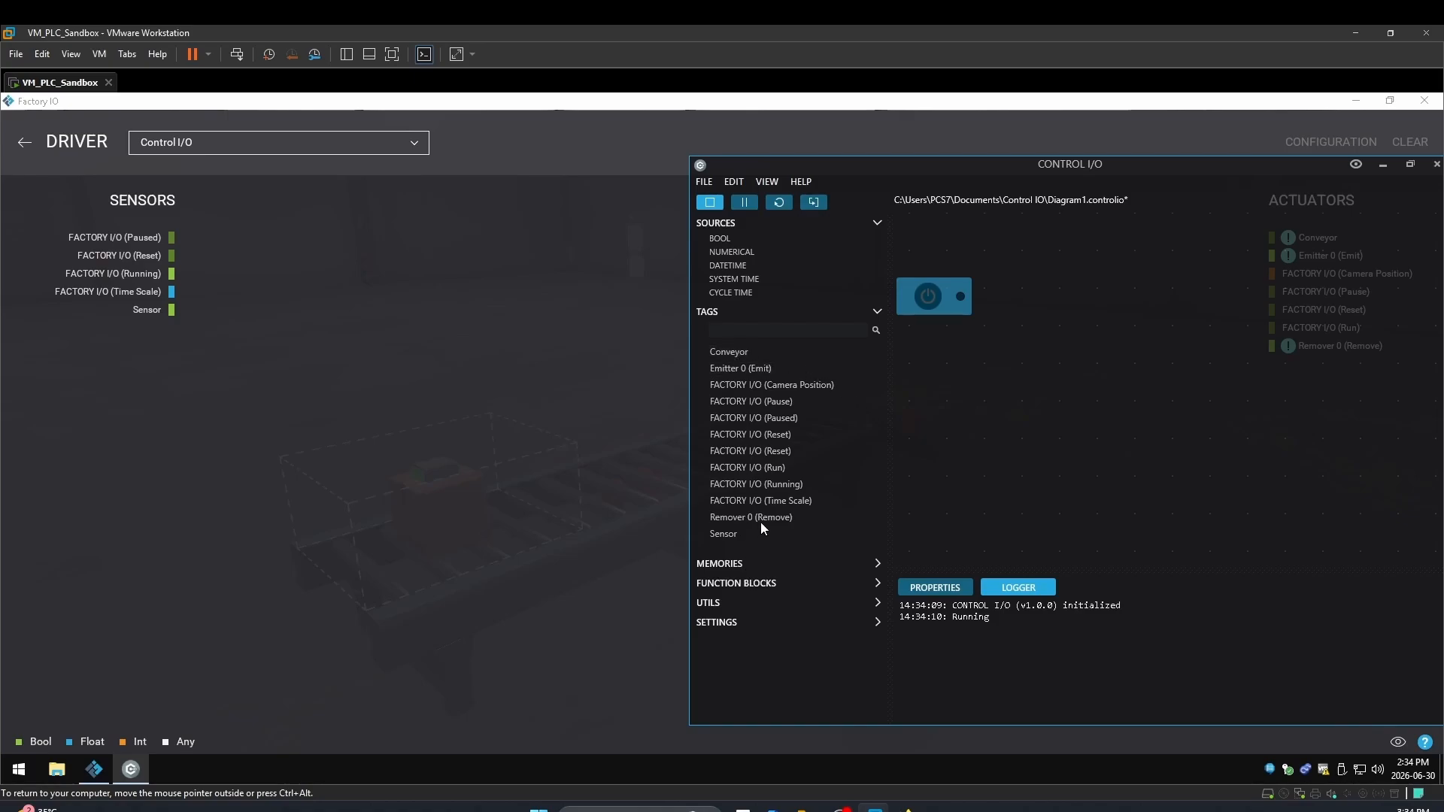
left_click_drag(737, 353, 1105, 300)
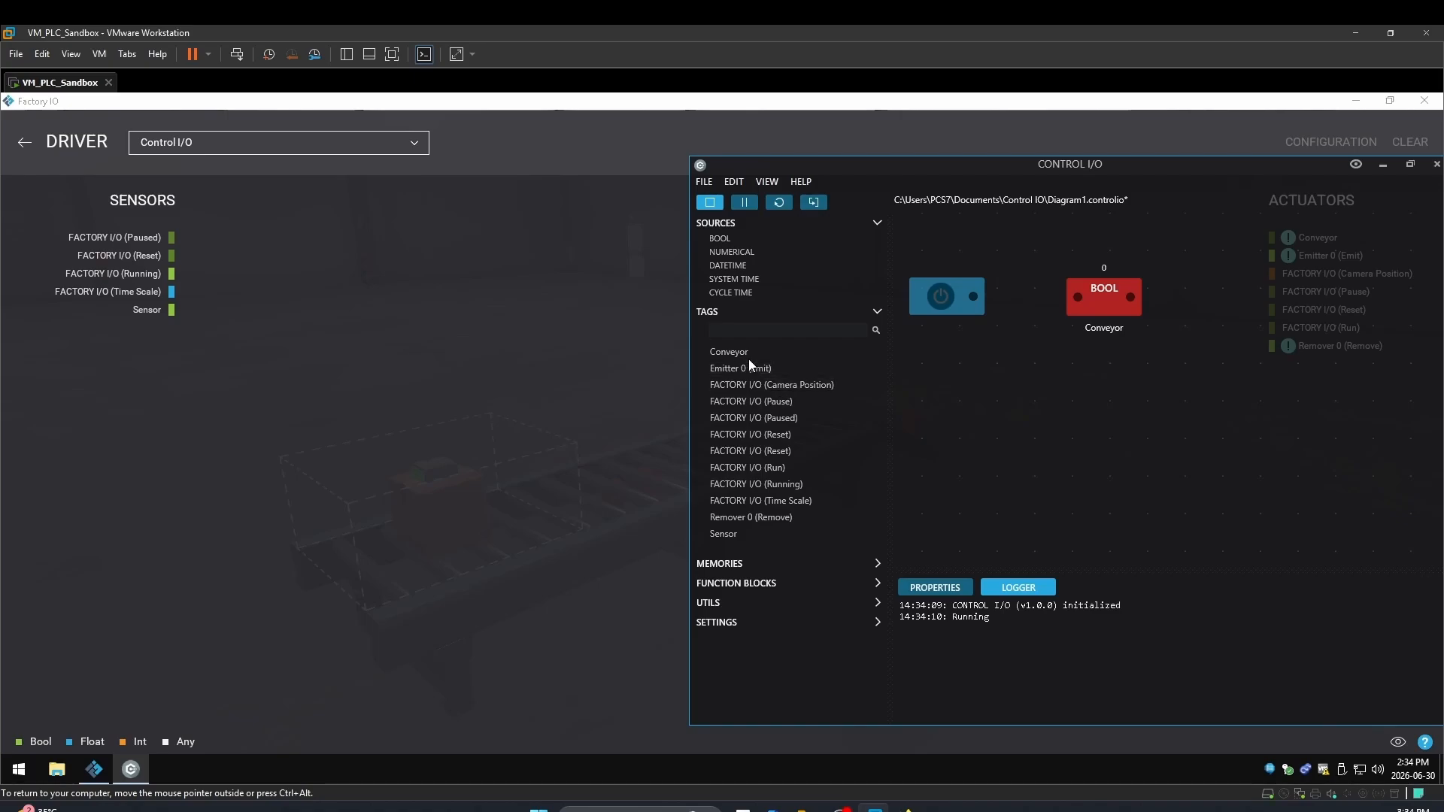
left_click_drag(728, 536, 931, 456)
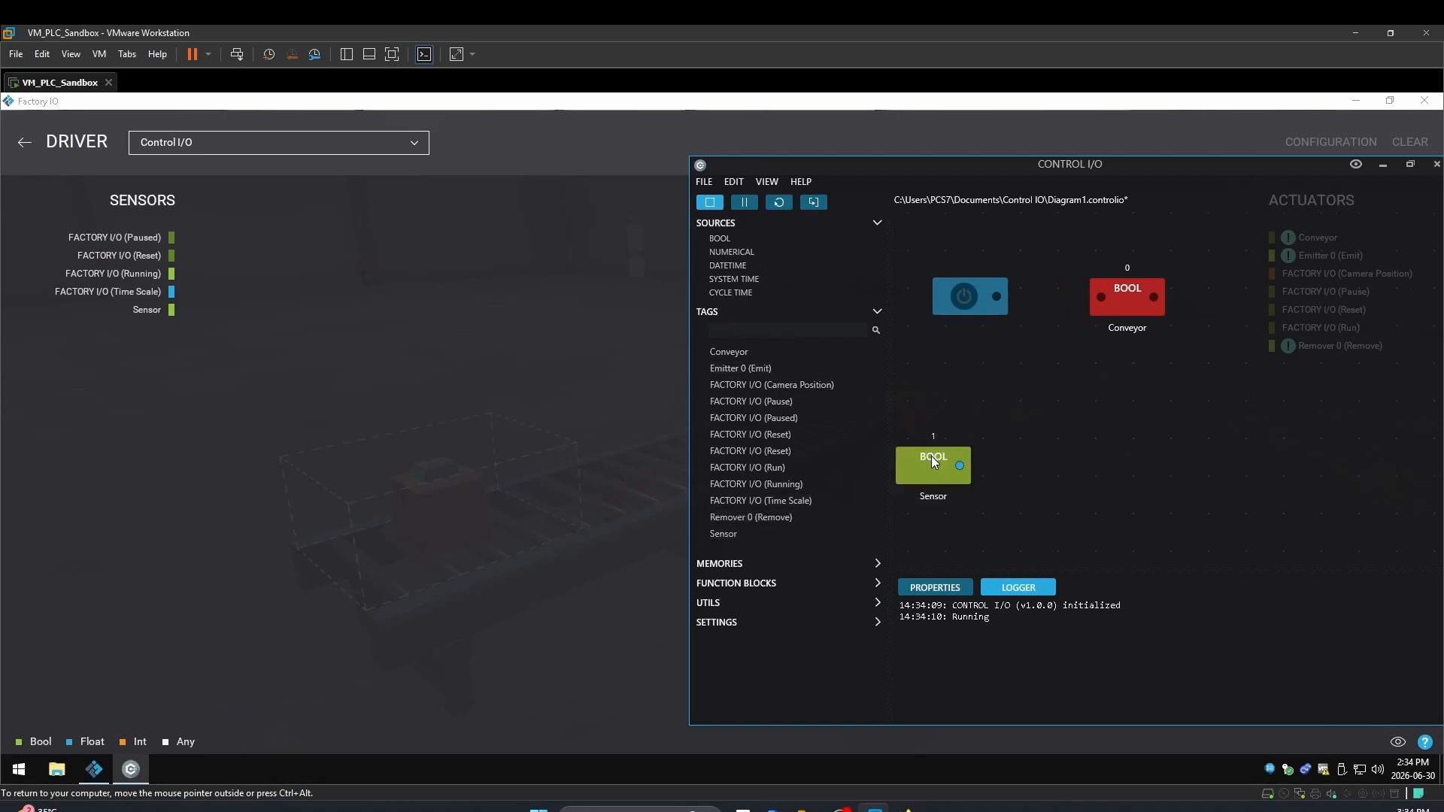
left_click_drag(982, 391, 1138, 399)
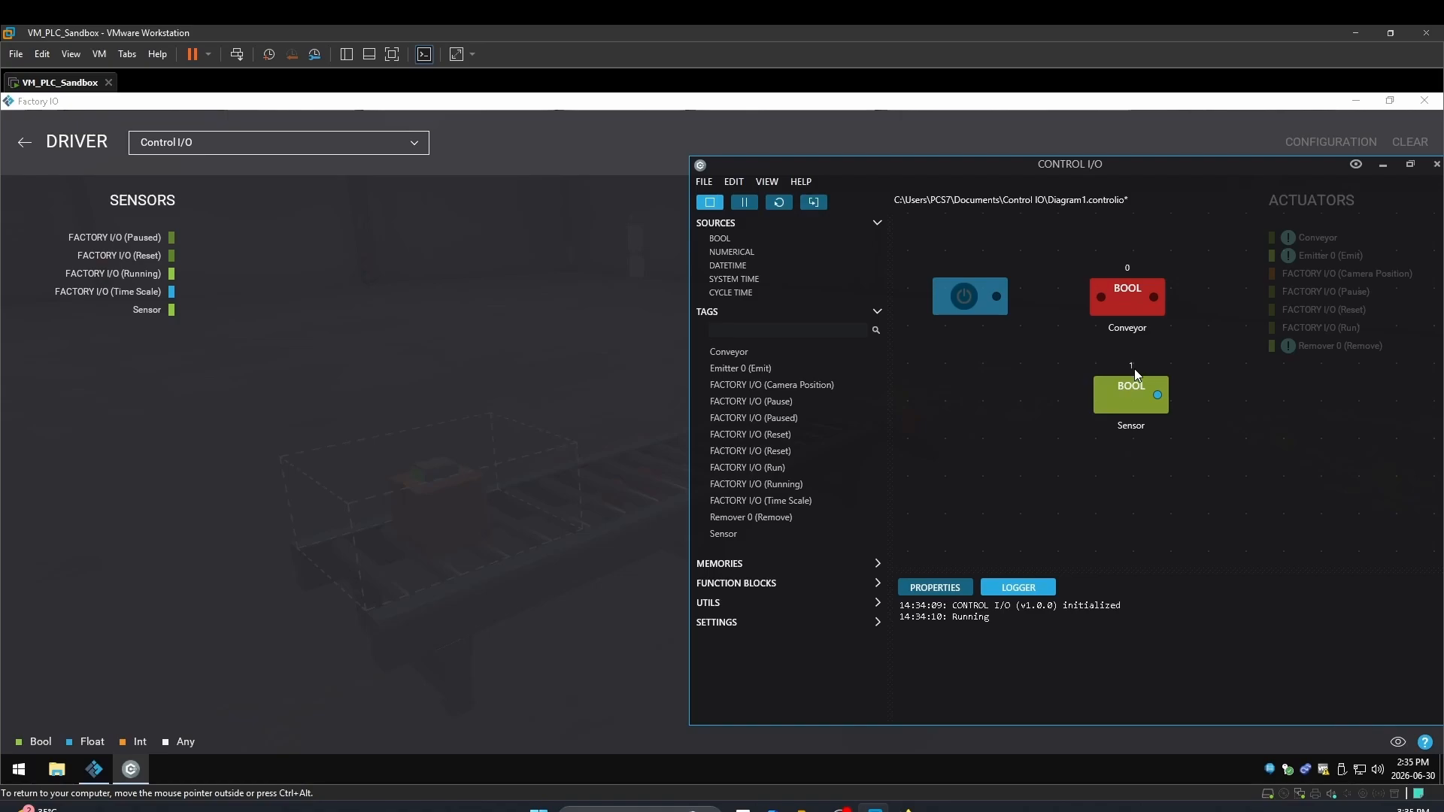
left_click(1116, 400)
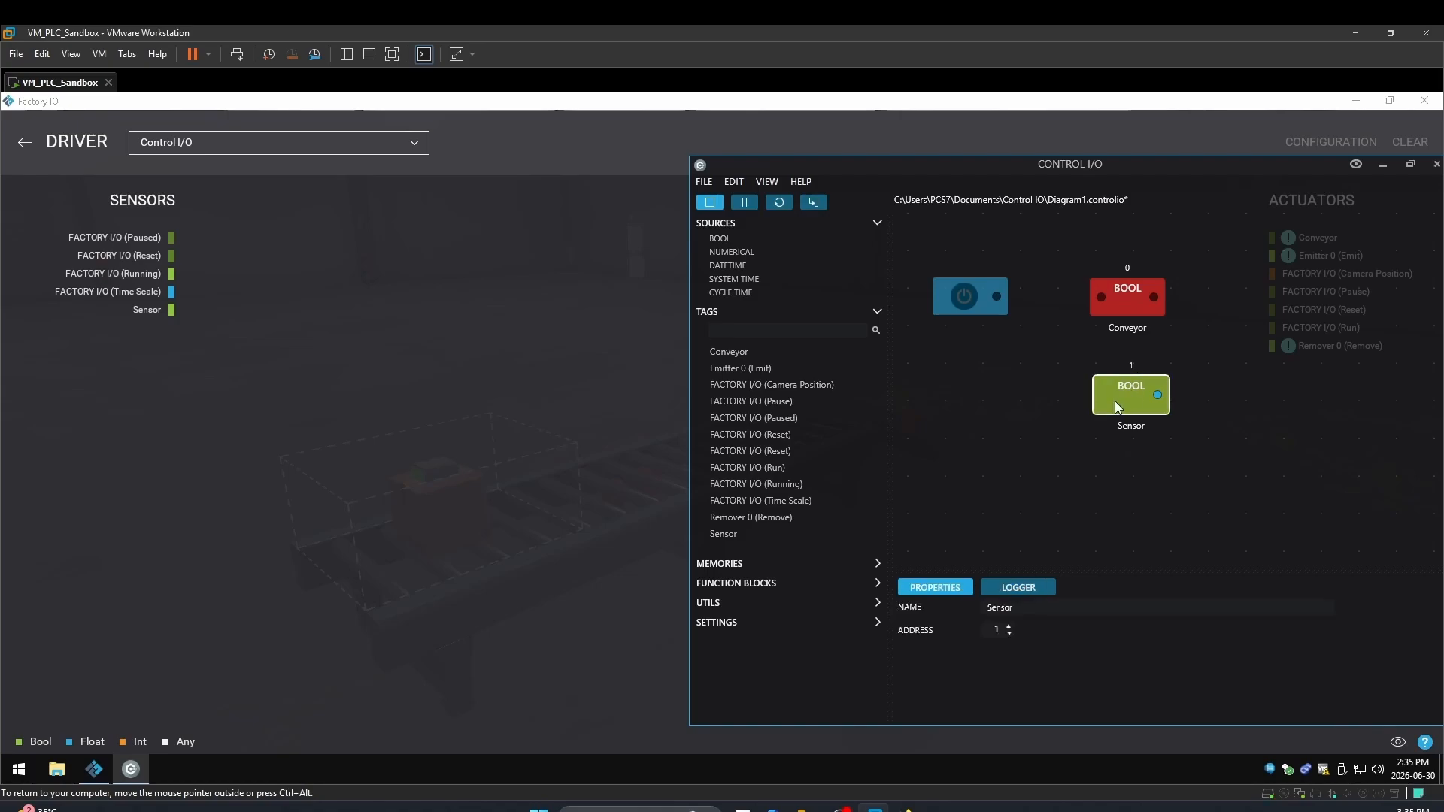
left_click(1009, 627)
left_click(1009, 626)
left_click(1009, 633)
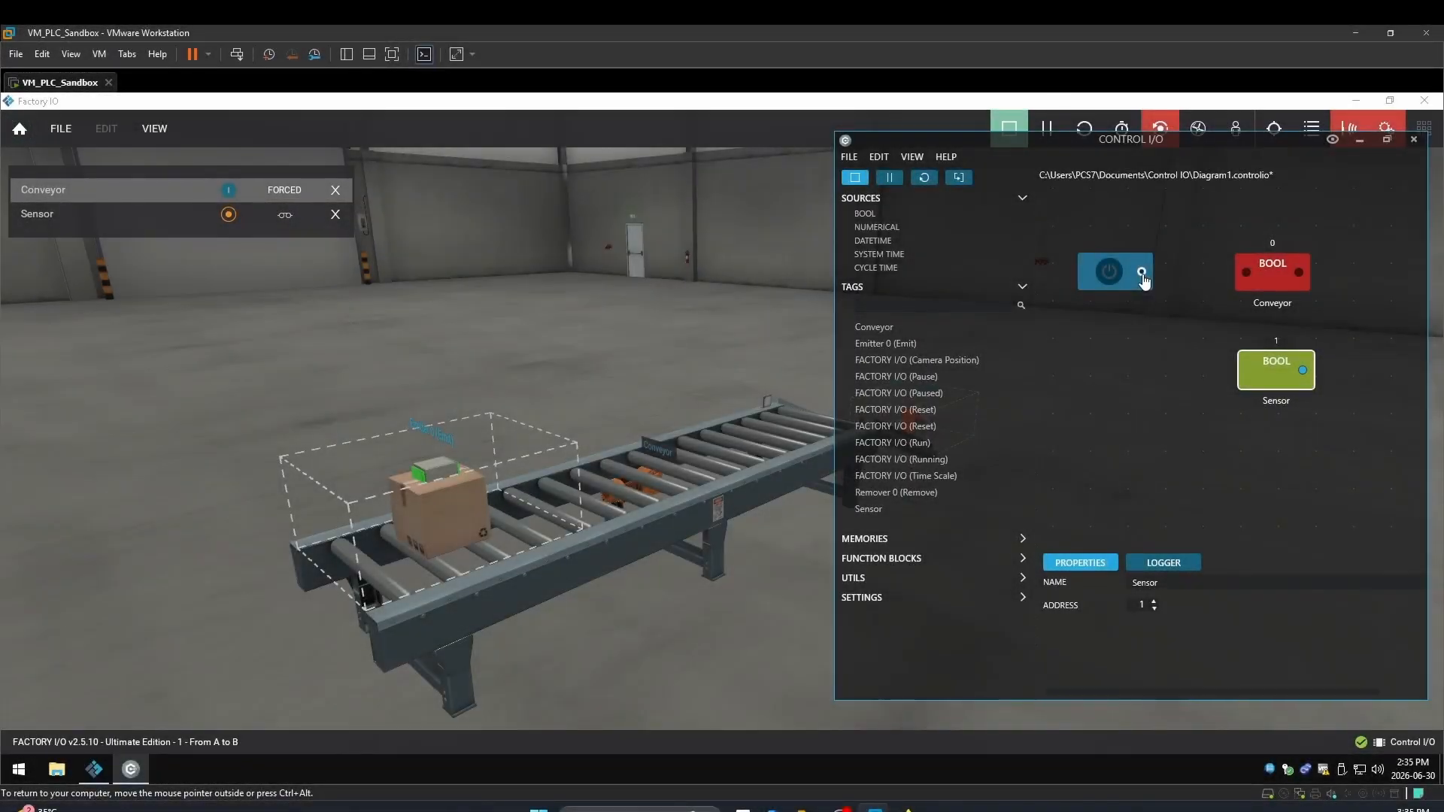
Wire the on/off switch to the Conveyor input and unforce the Conveyor in Factory IO
left_click_drag(1142, 272, 1252, 271)
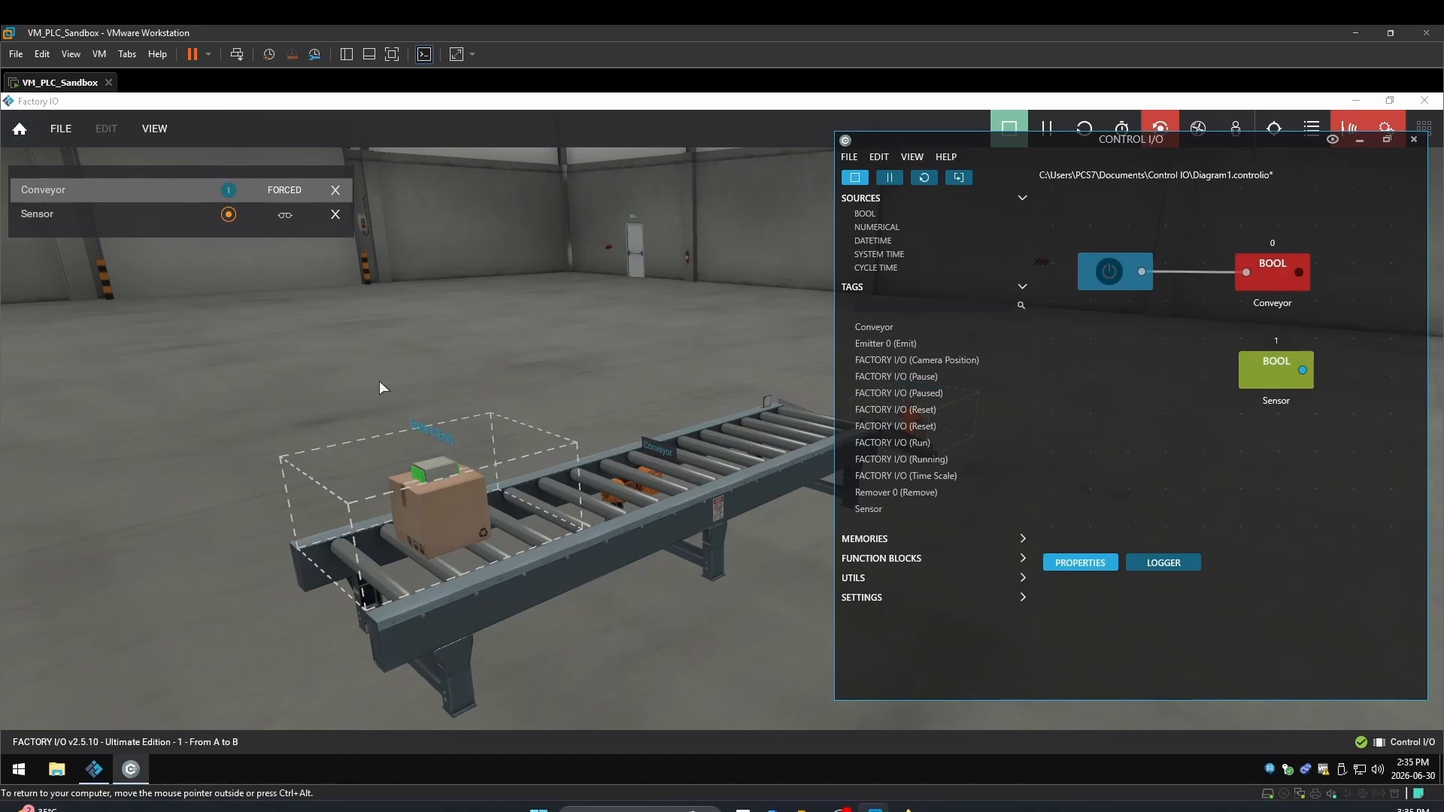
left_click(289, 192)
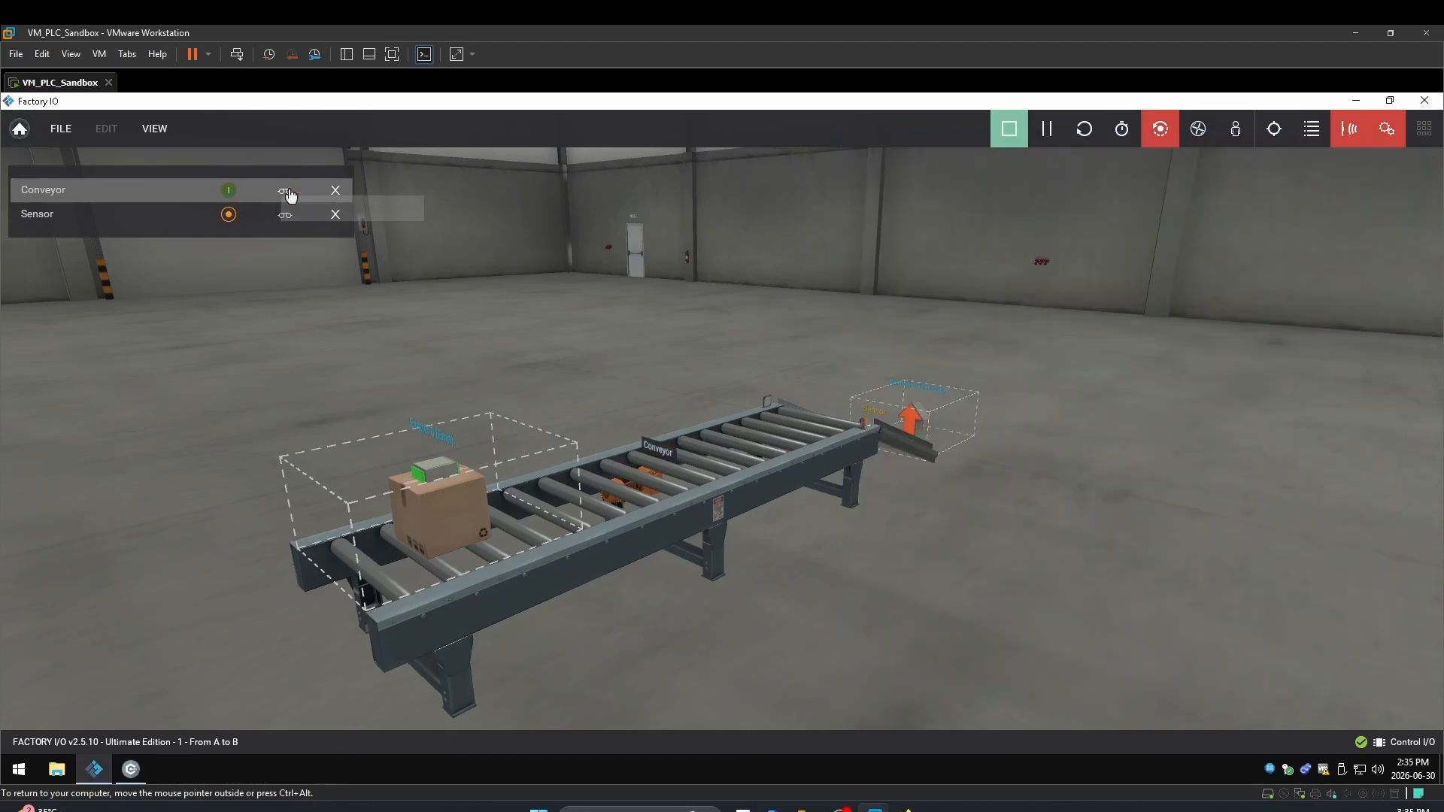
left_click(131, 768)
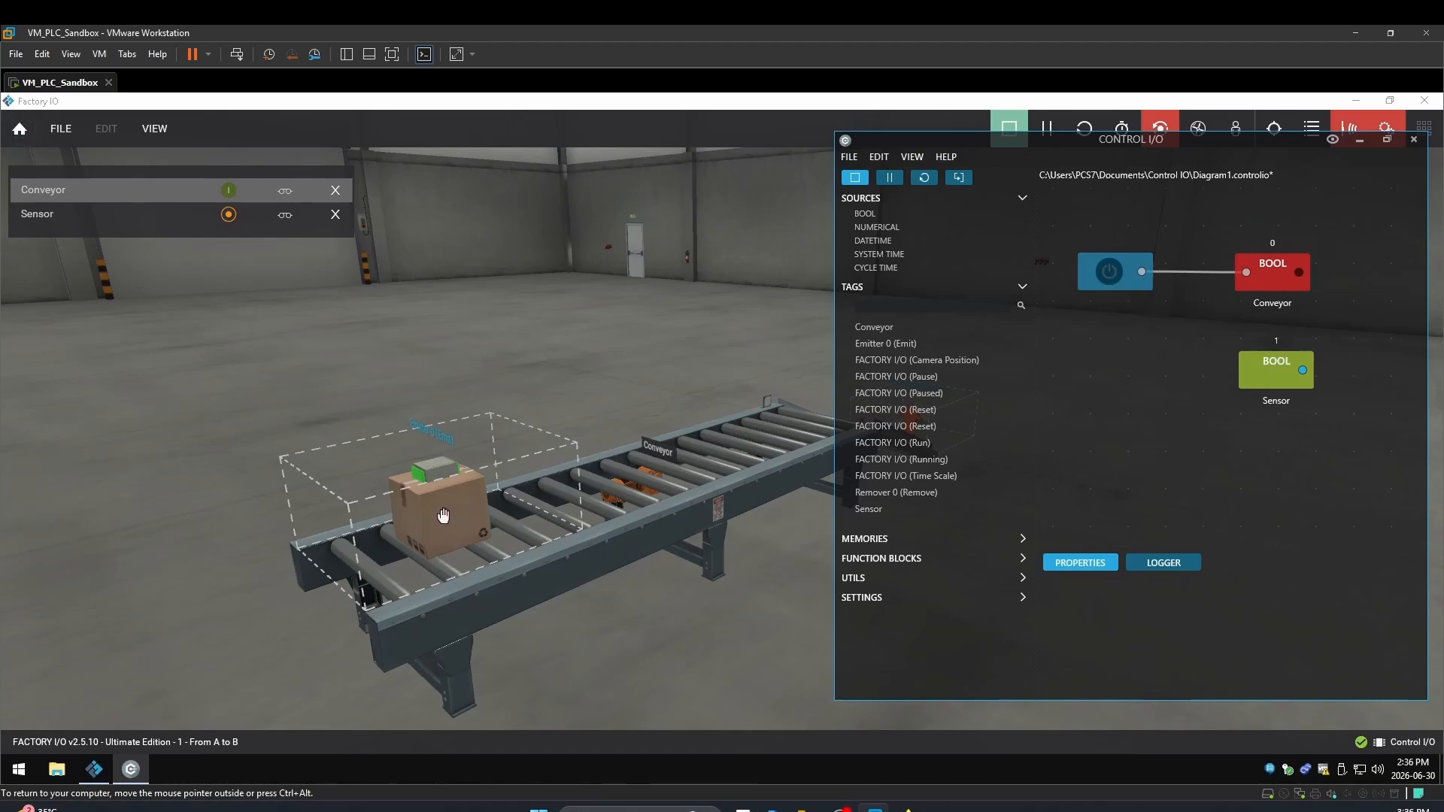
left_click(442, 516)
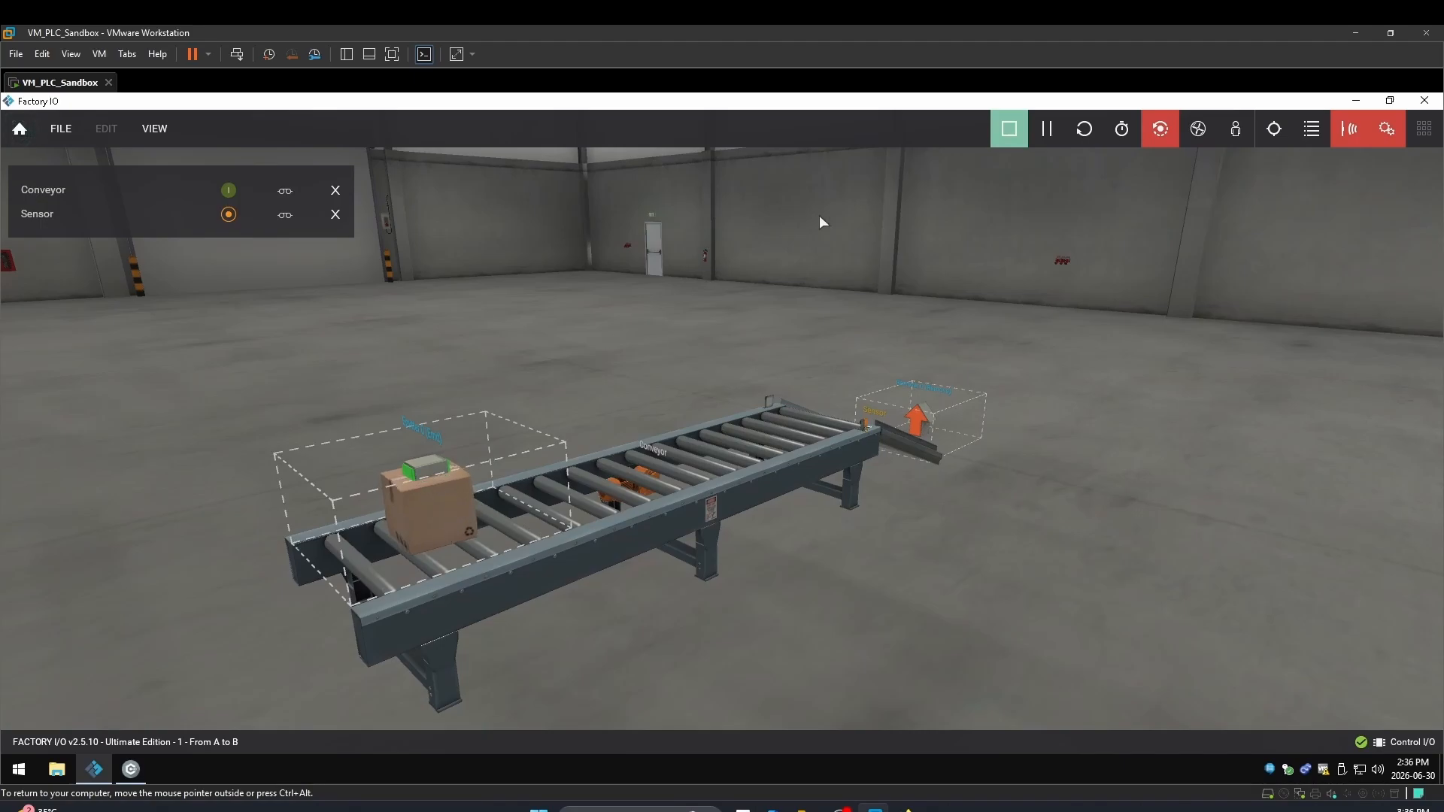
Set the emitter's Base to Emit to Square Pallet and restart the simulation
left_click(1000, 135)
right_click(412, 485)
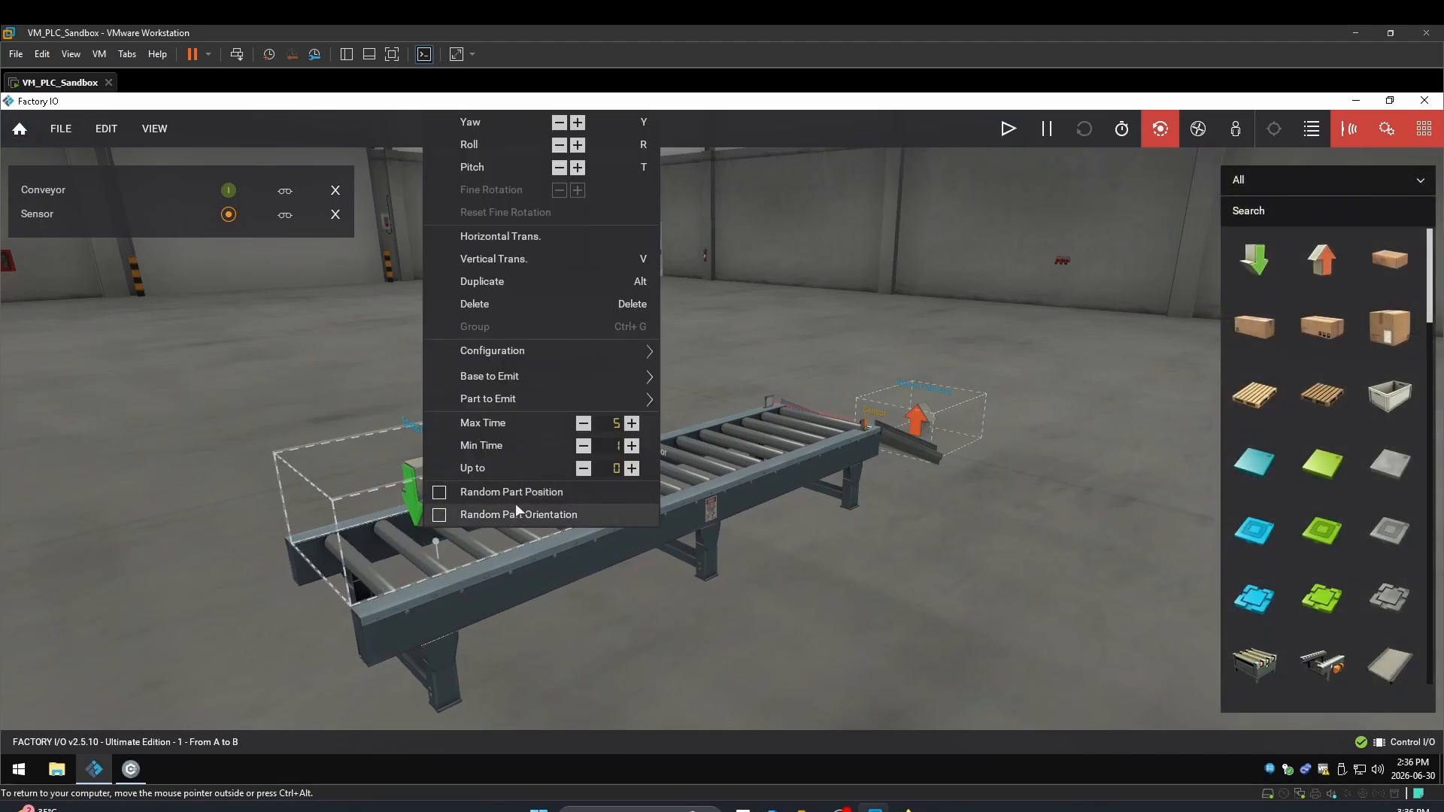
mouse_move(573, 373)
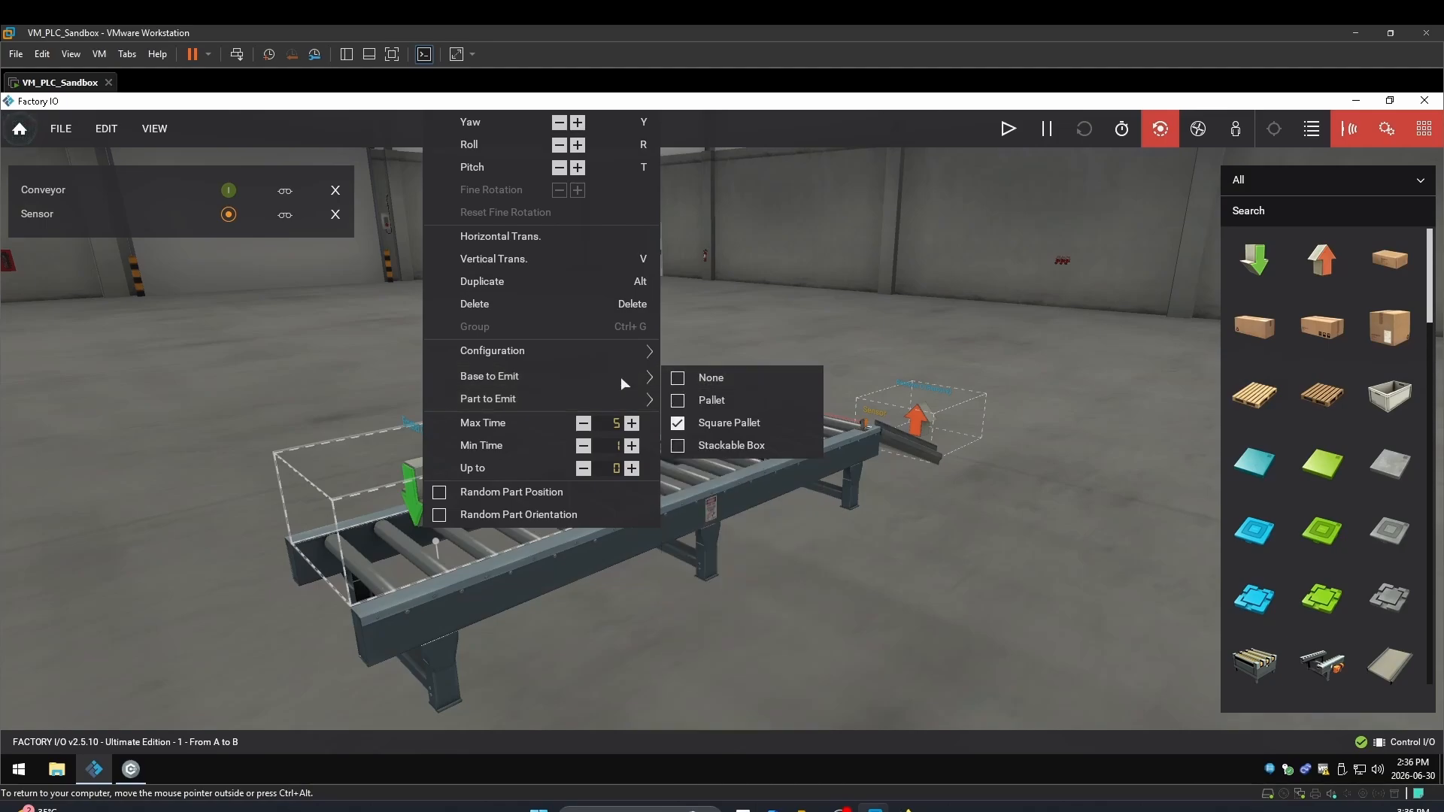
left_click(1006, 135)
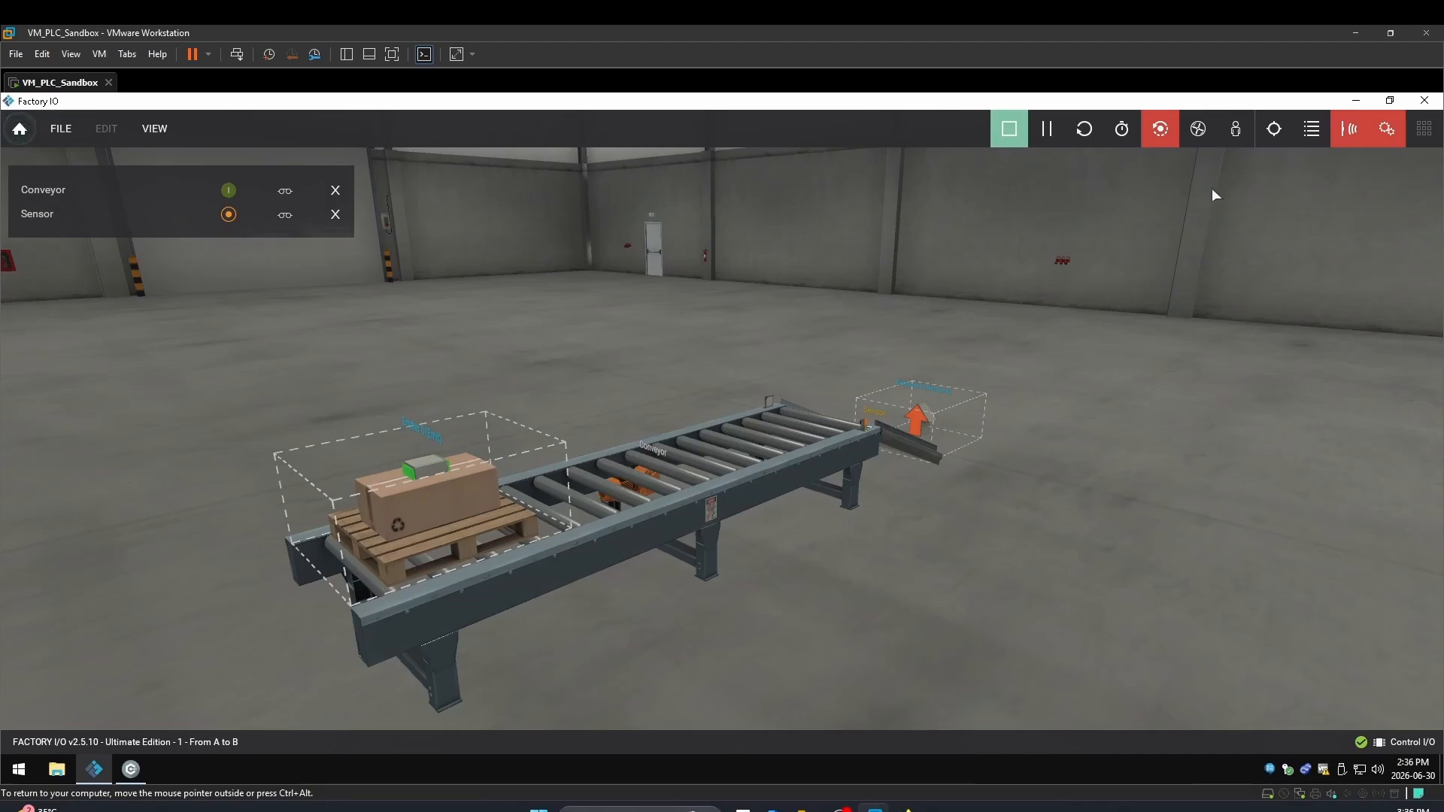
Toggle the Control I/O switch on then off, driving a box to the conveyor's sensor end
left_click(130, 768)
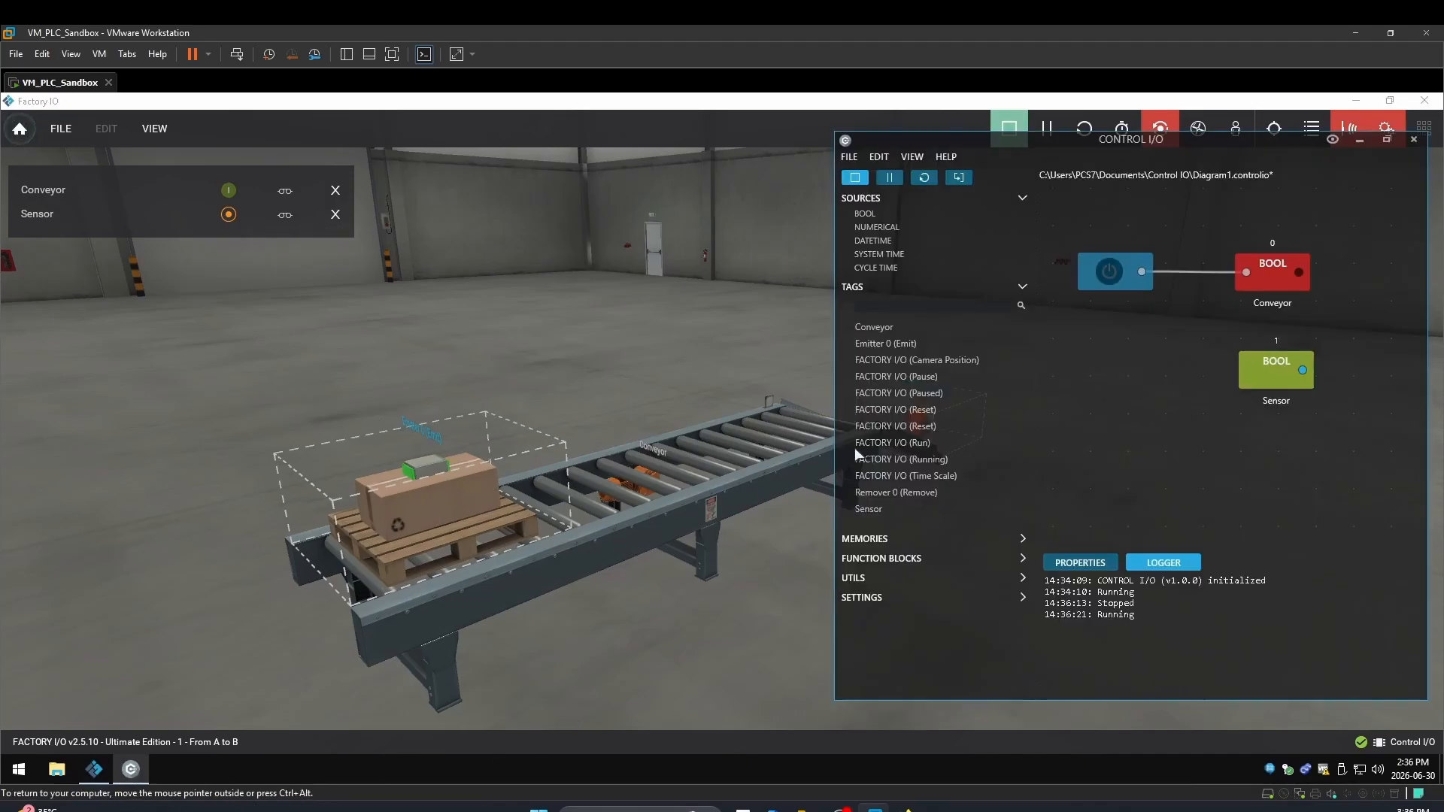
left_click(1104, 268)
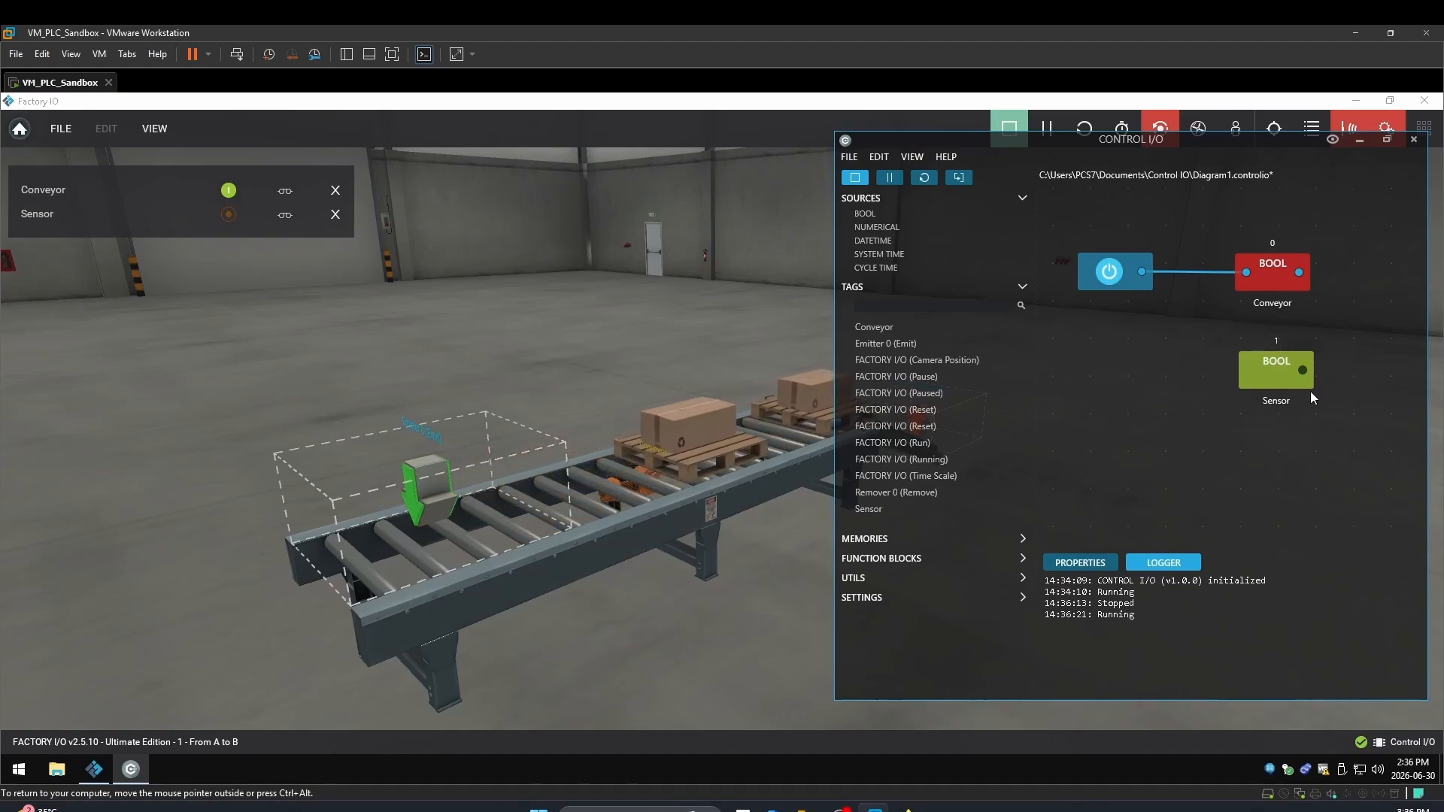
left_click(1108, 272)
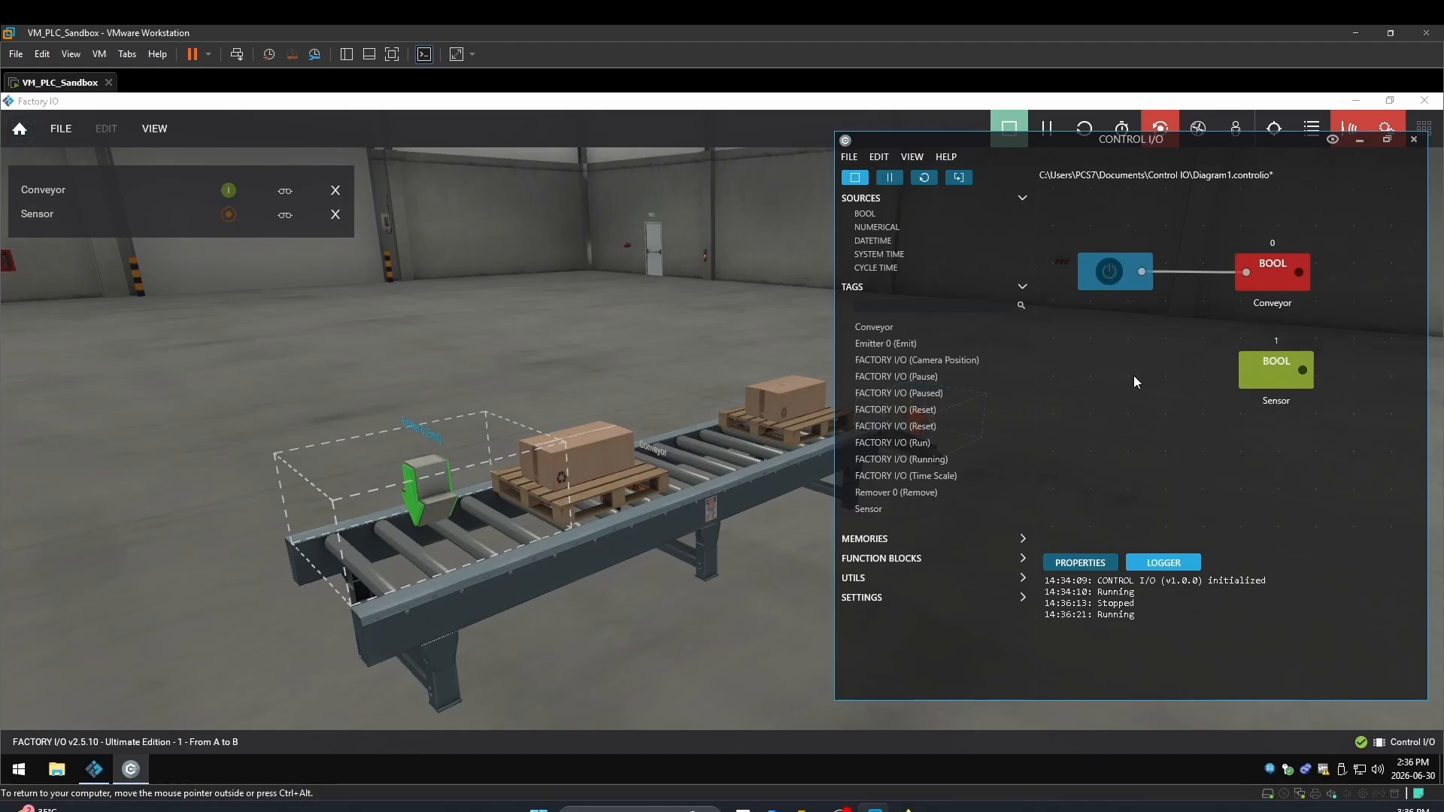
left_click(741, 394)
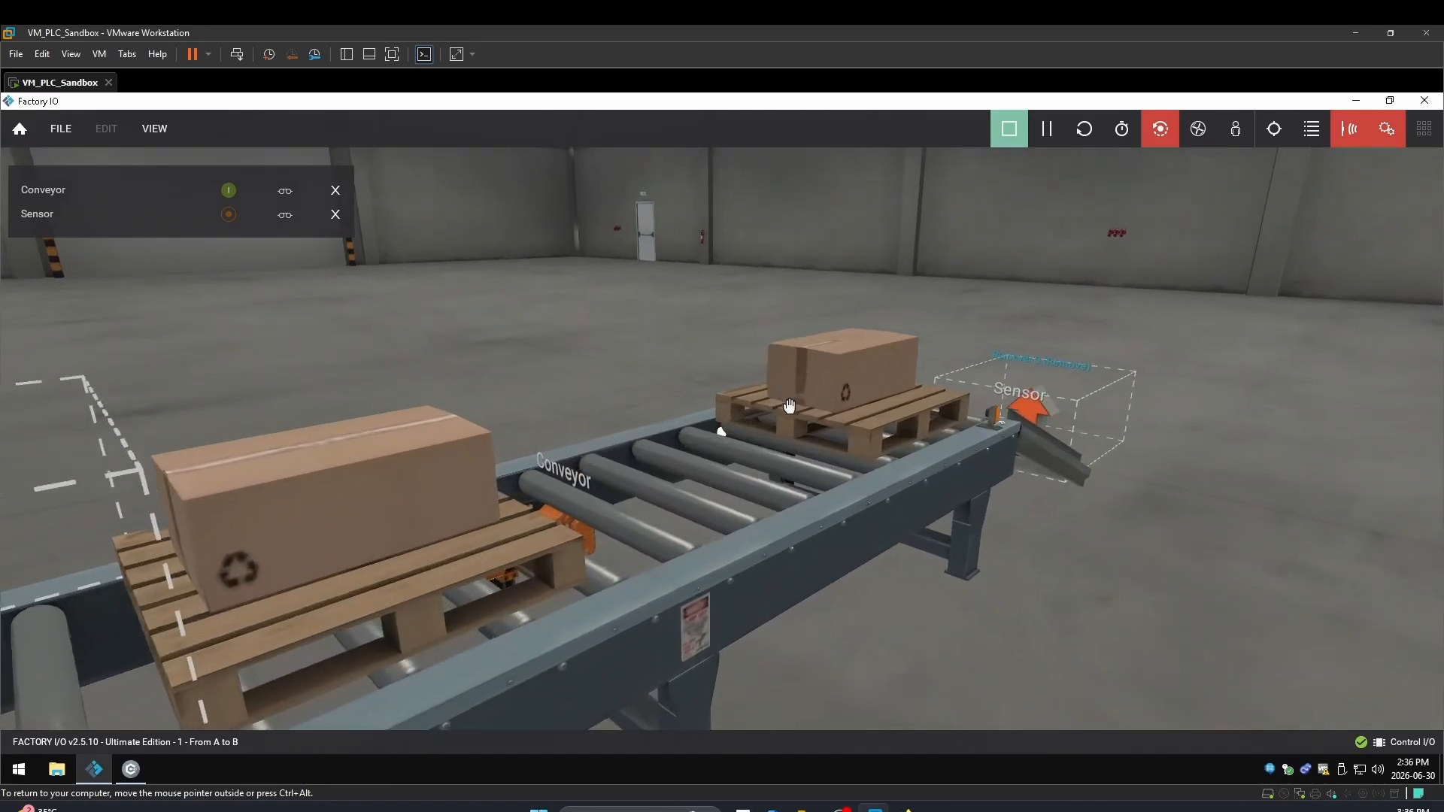
scroll(744, 399, "up", 3)
right_click_drag(745, 403, 428, 404)
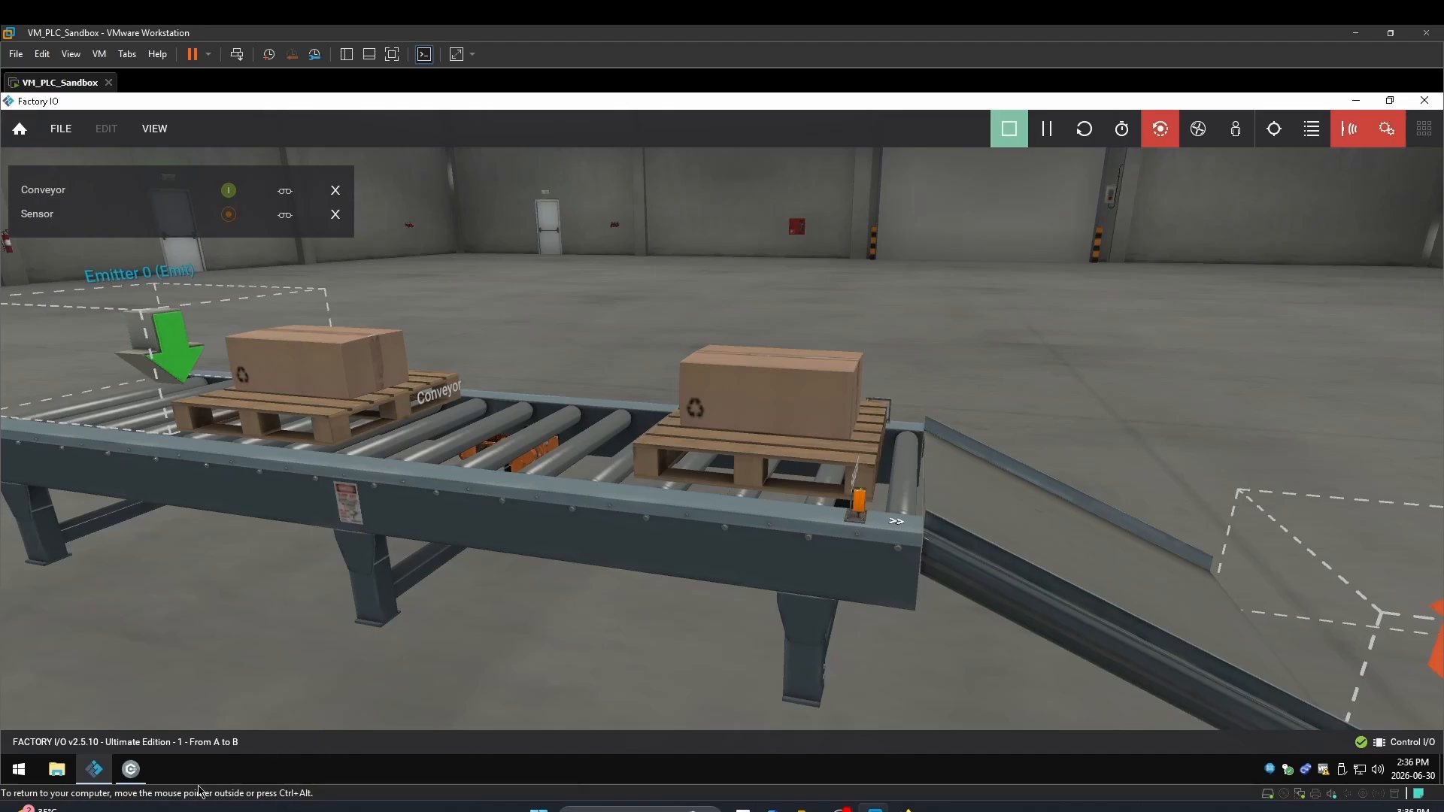
left_click(131, 769)
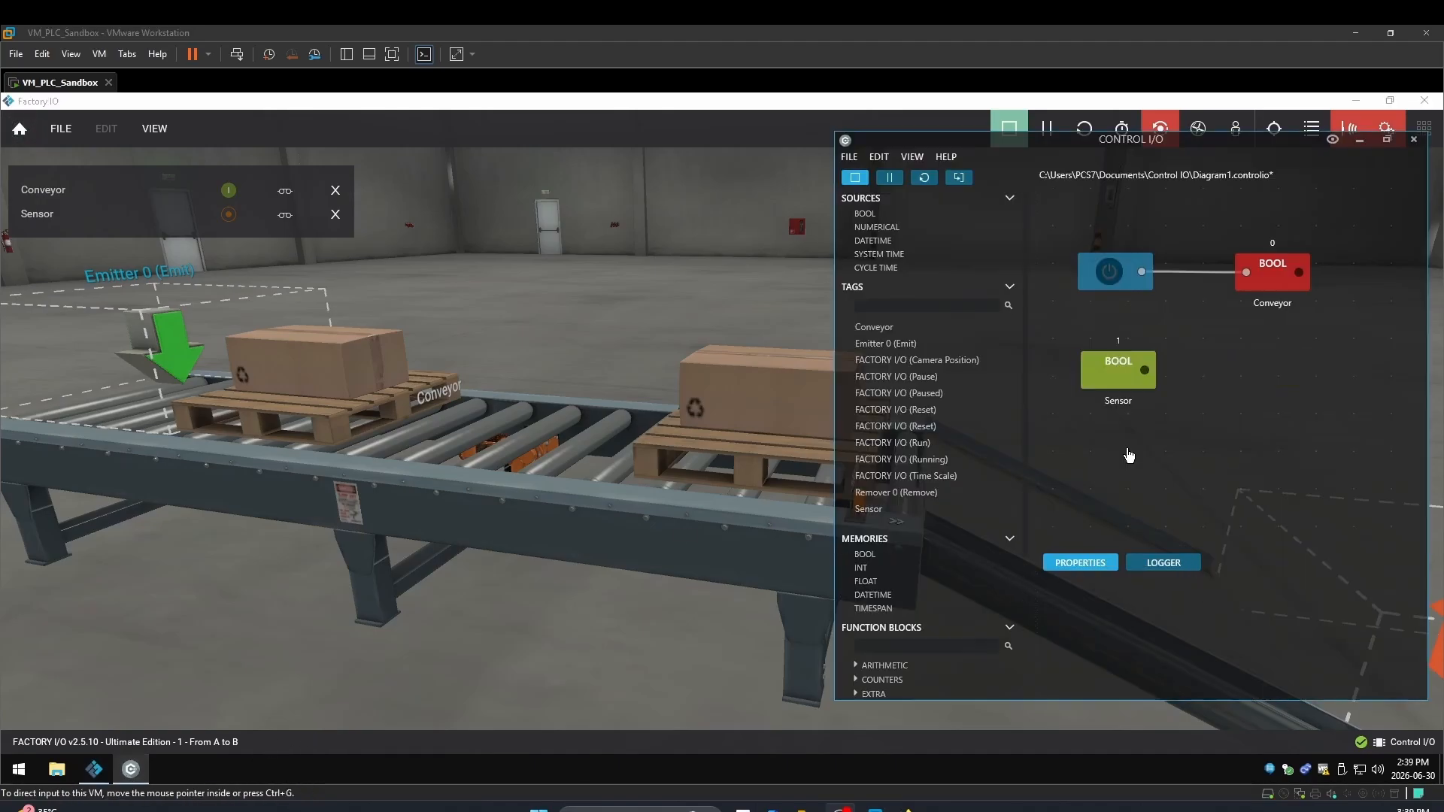
Delete the switch-to-Conveyor wire and connect the Sensor output to the Conveyor input instead
left_click(1143, 371)
left_click_drag(1144, 371, 1248, 273)
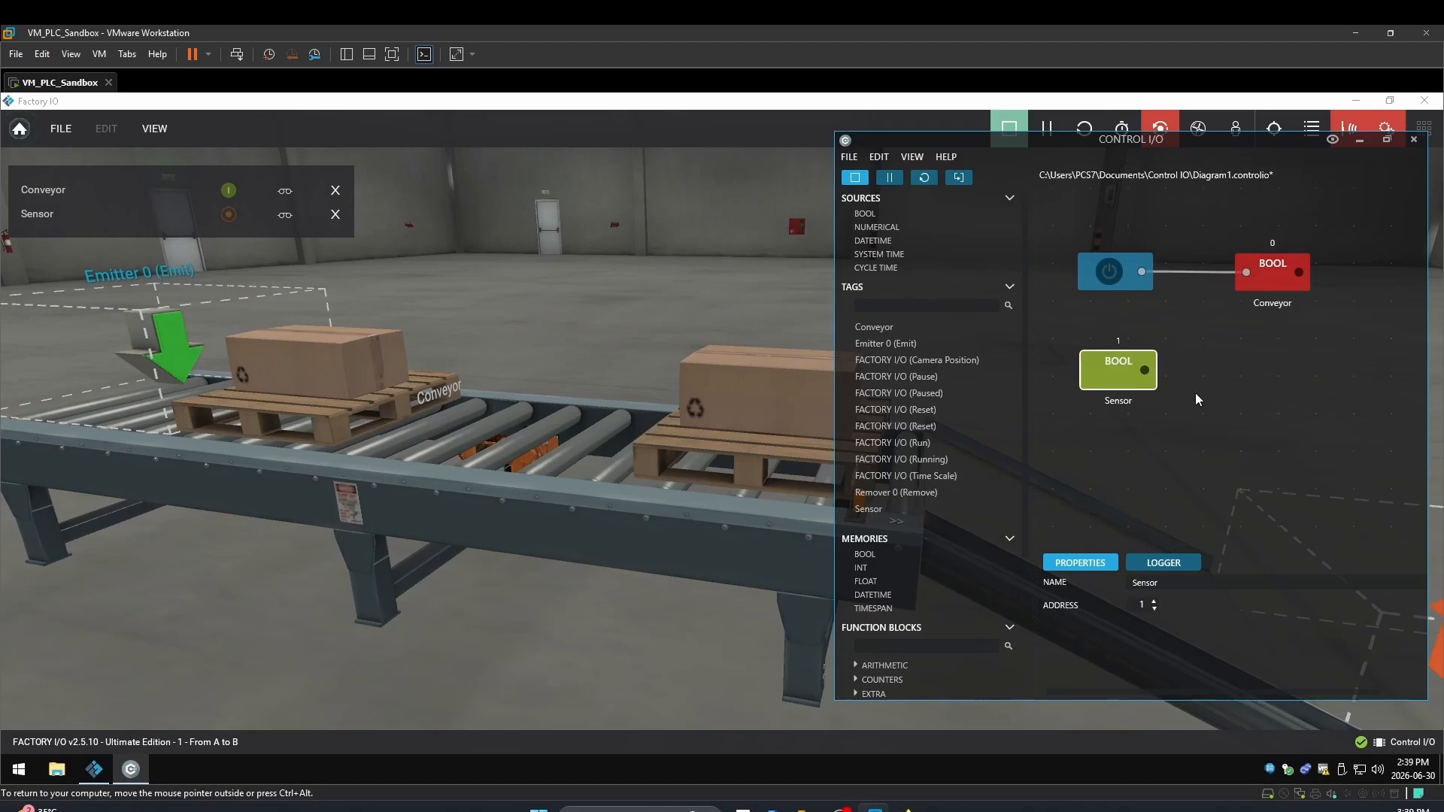
left_click_drag(1144, 370, 1144, 277)
left_click_drag(1144, 369, 1247, 281)
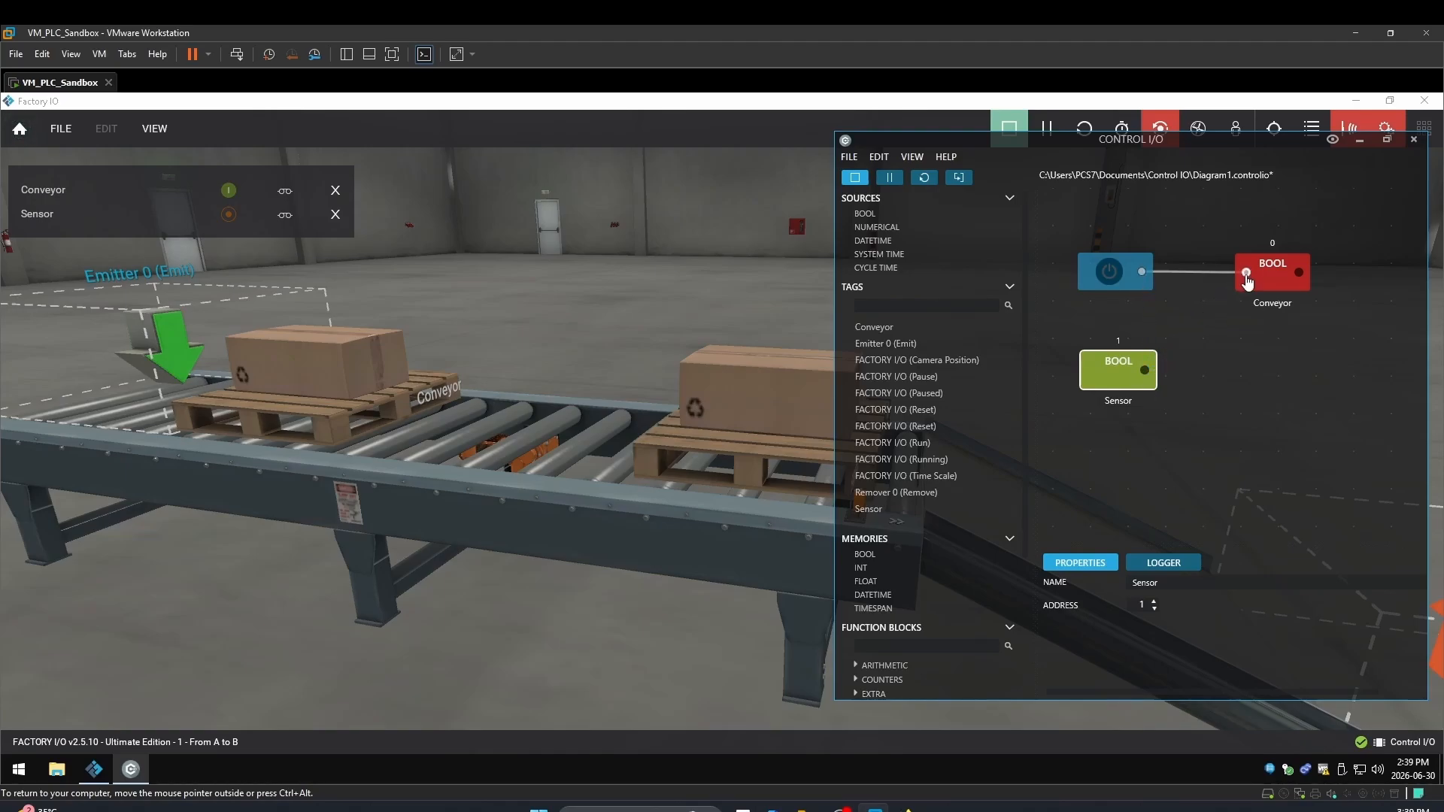
left_click(1207, 272)
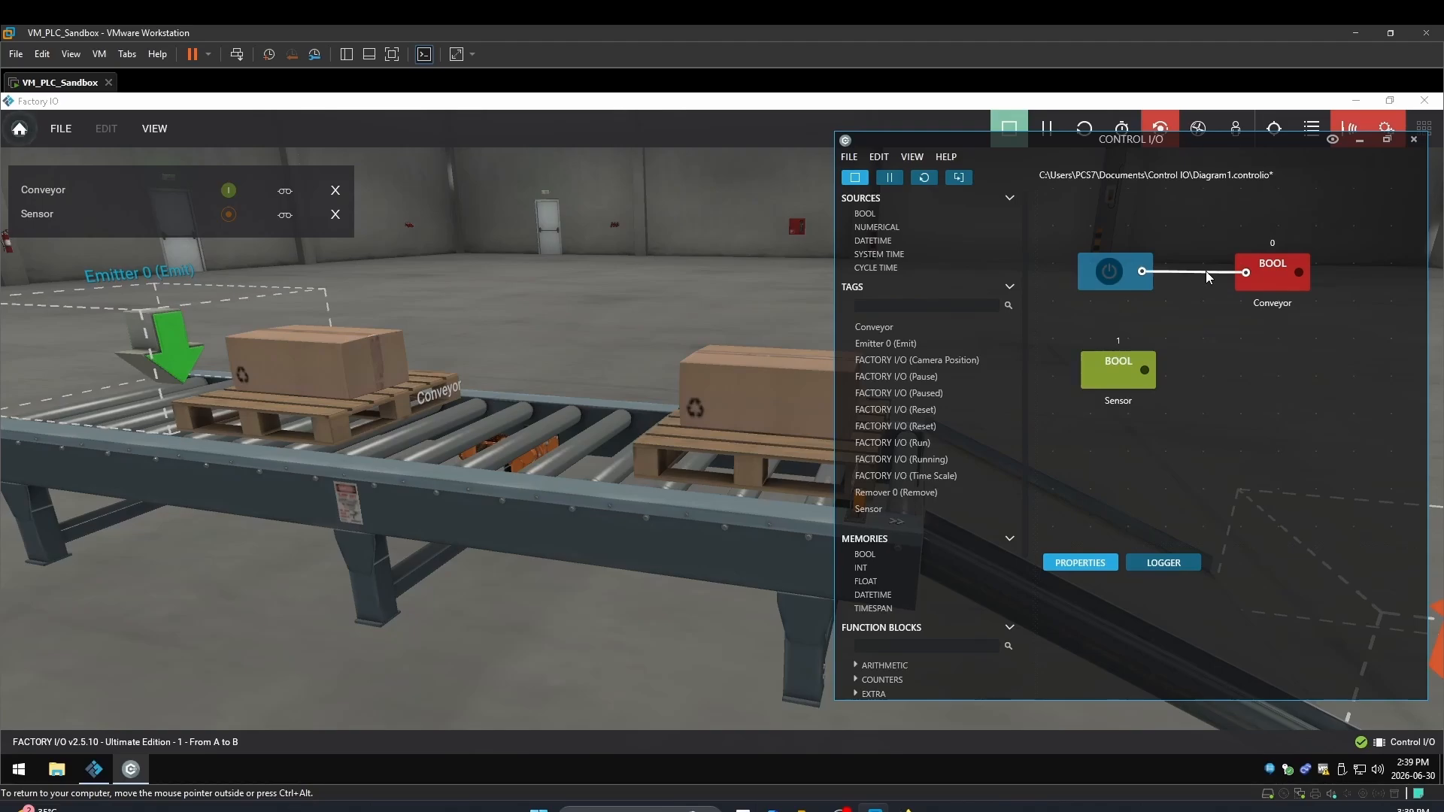
key("Delete")
left_click_drag(1231, 273, 1242, 276)
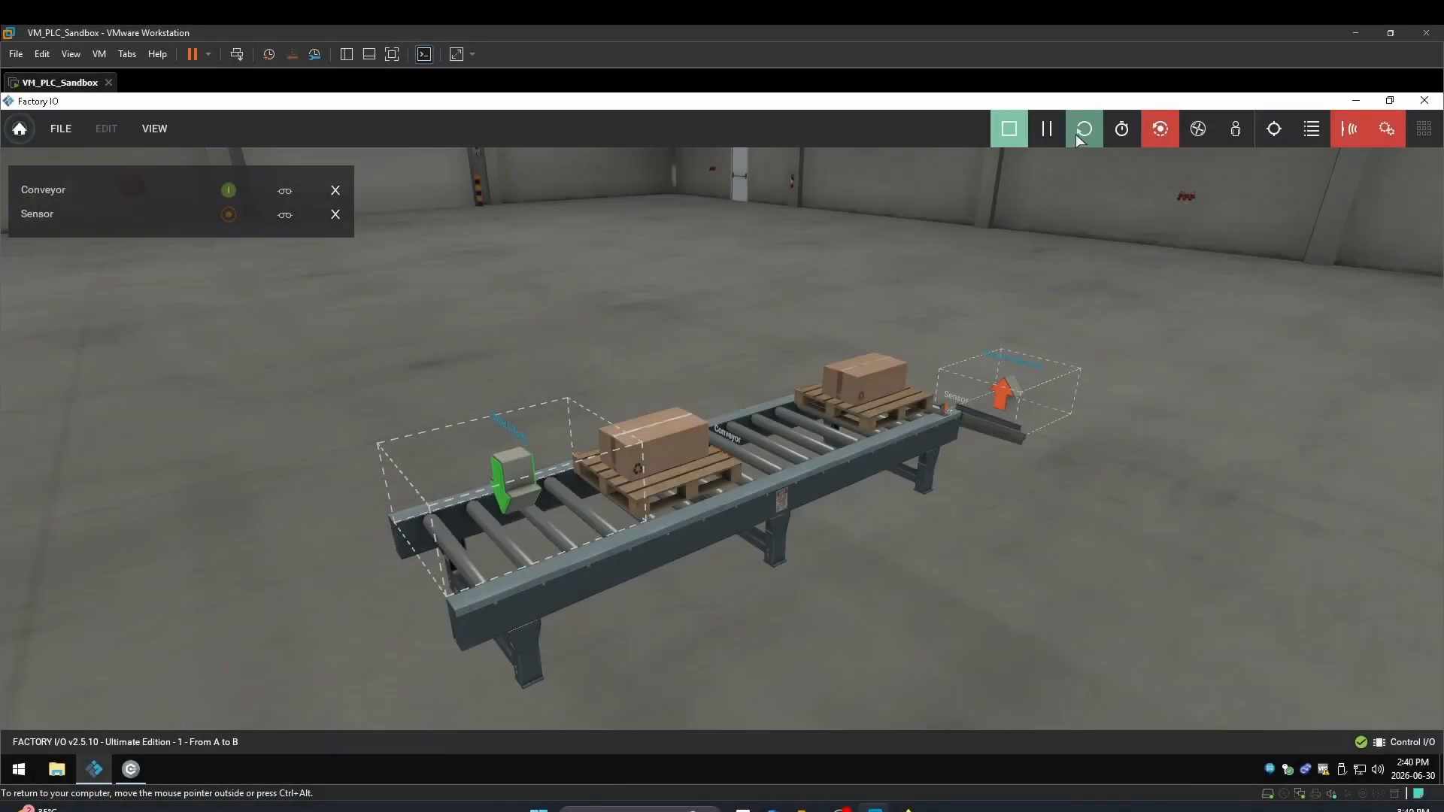
Reset the simulation several times and bring the Control I/O Sensor-to-Conveyor diagram in front
left_click(1075, 134)
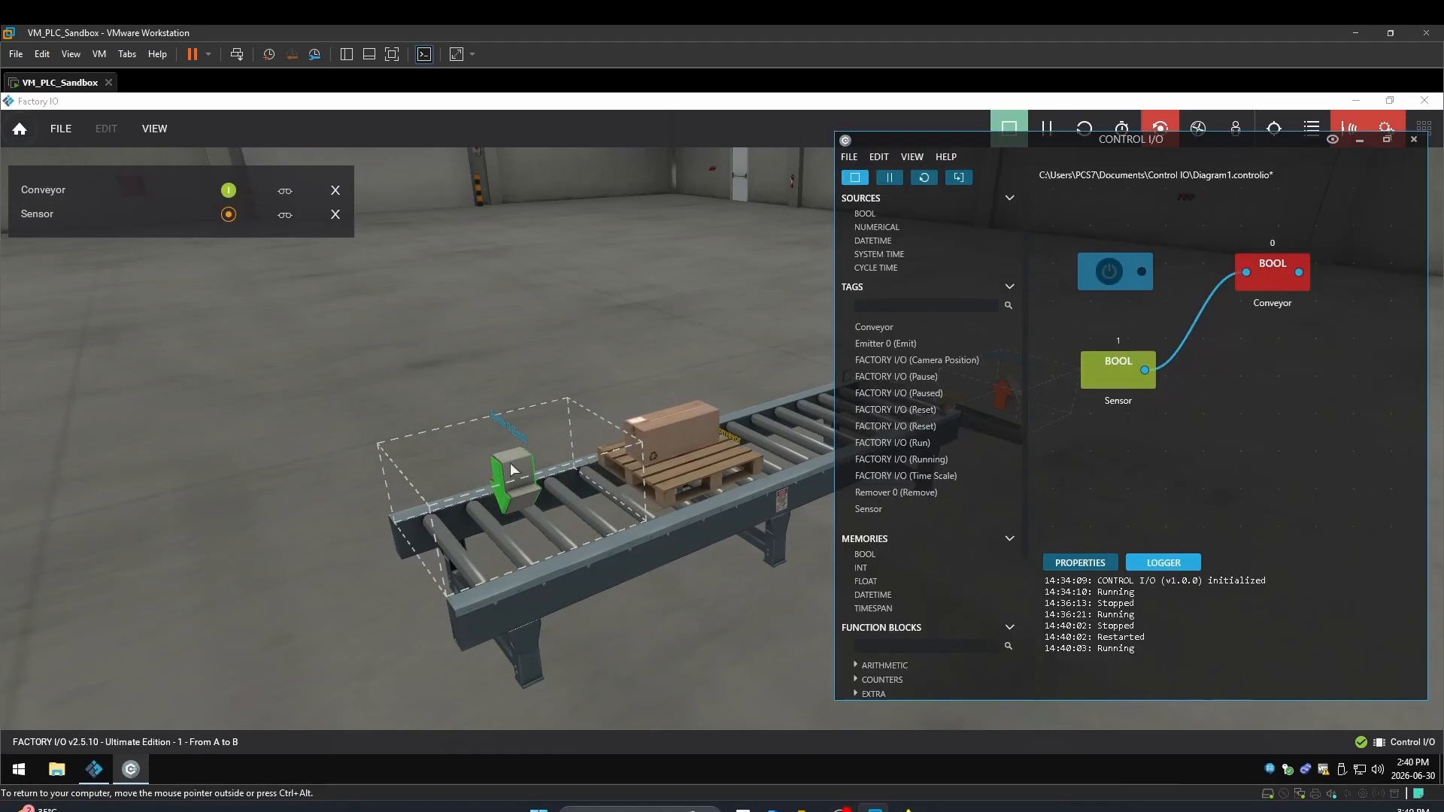
left_click(131, 769)
double_click(706, 459)
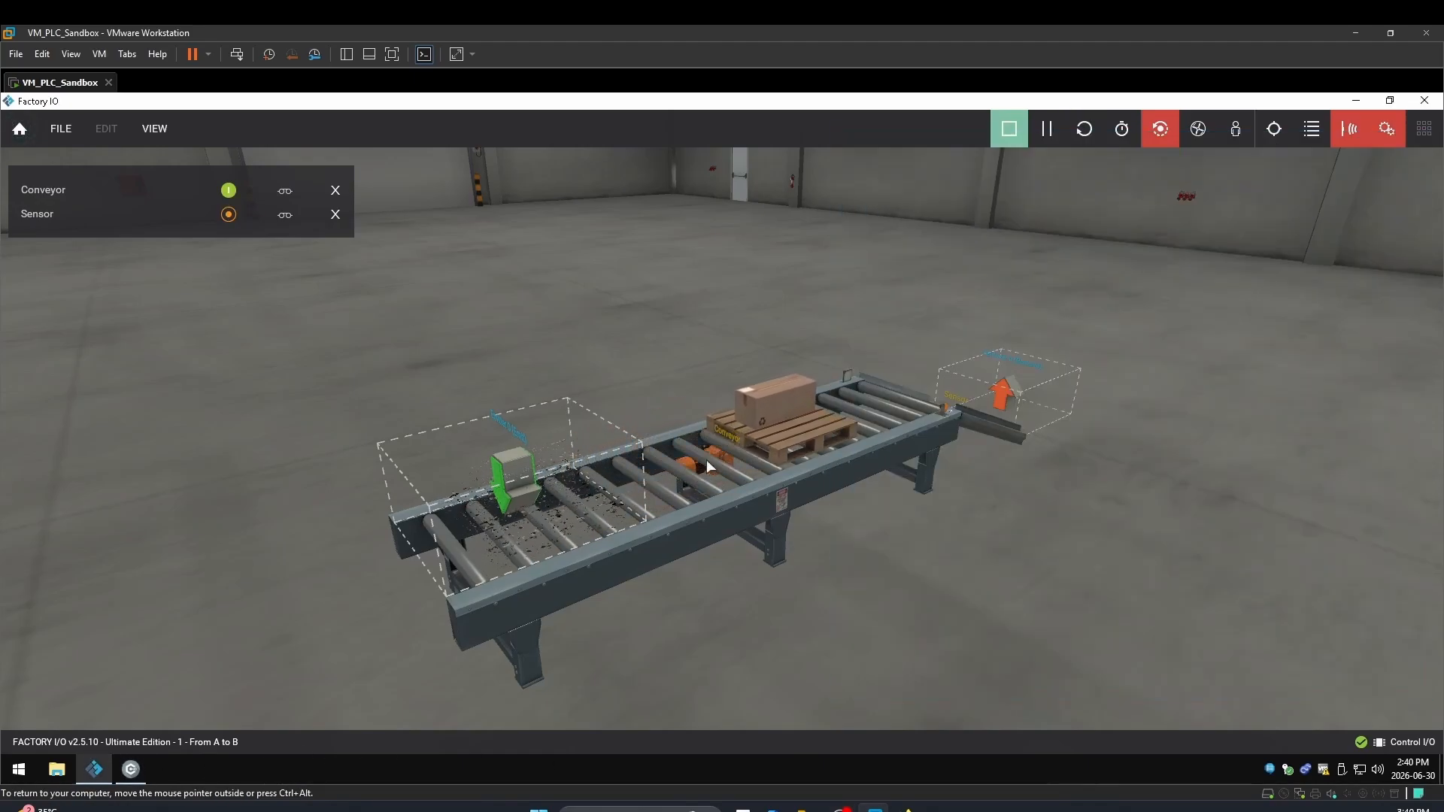
left_click(129, 770)
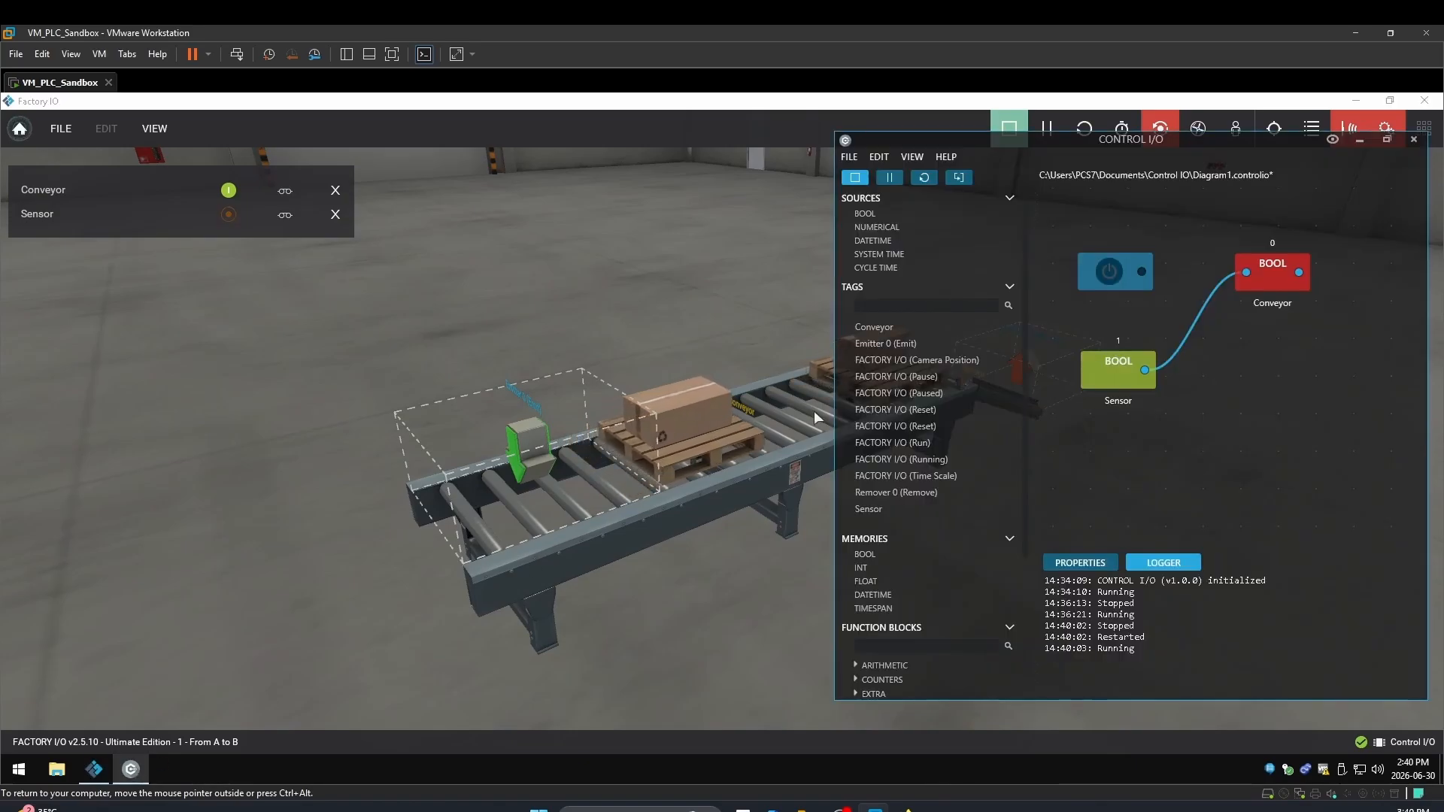
left_click(1081, 128)
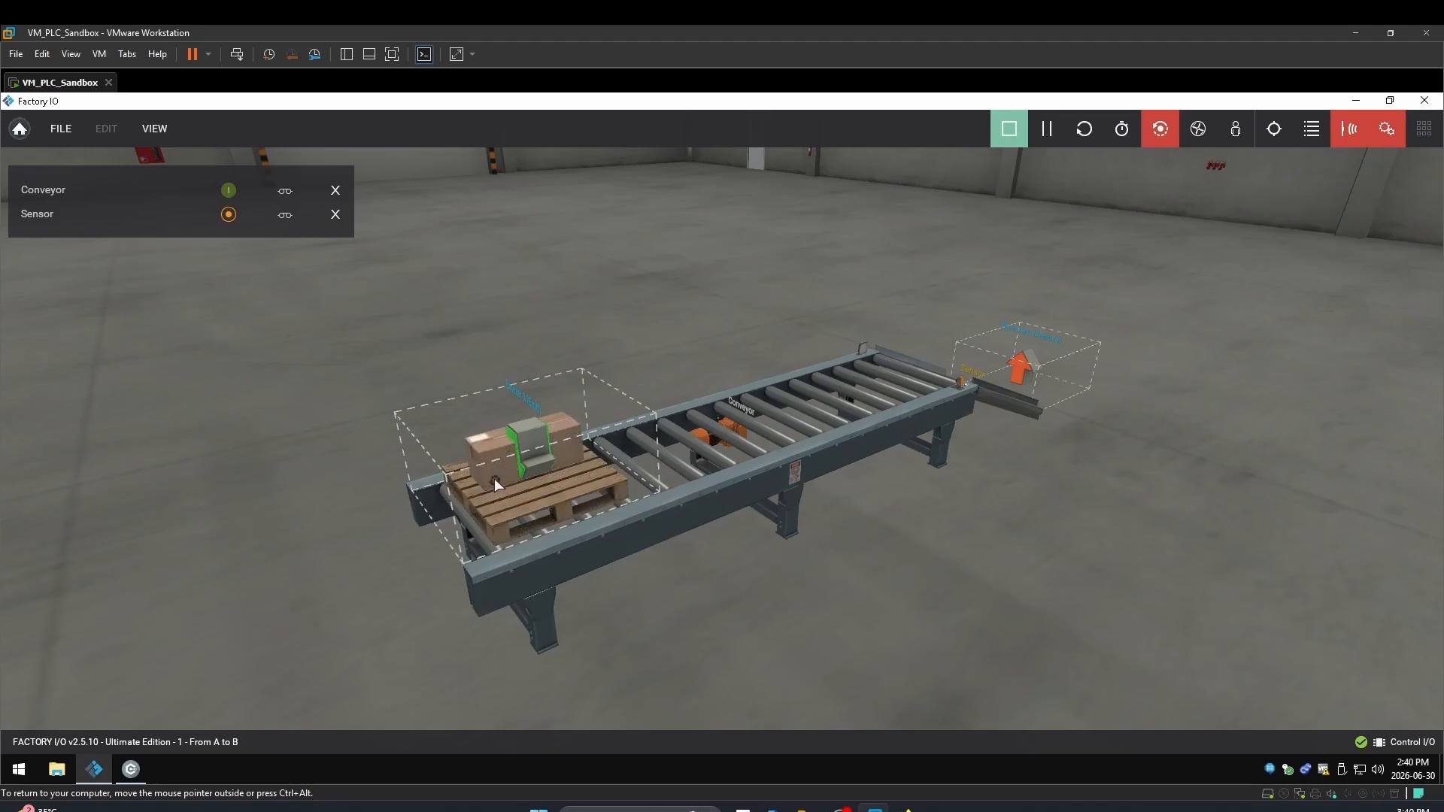
left_click(131, 769)
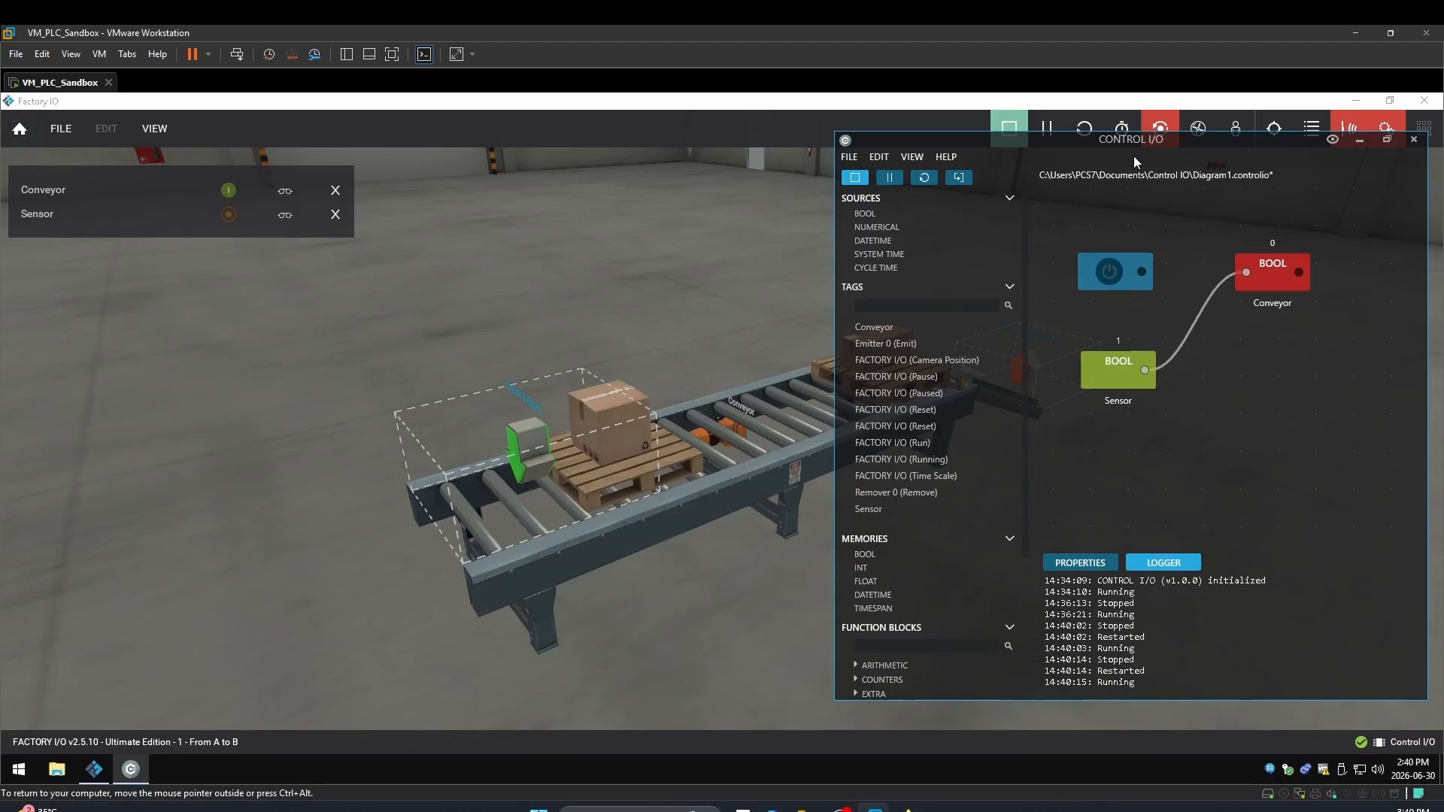
left_click(1083, 129)
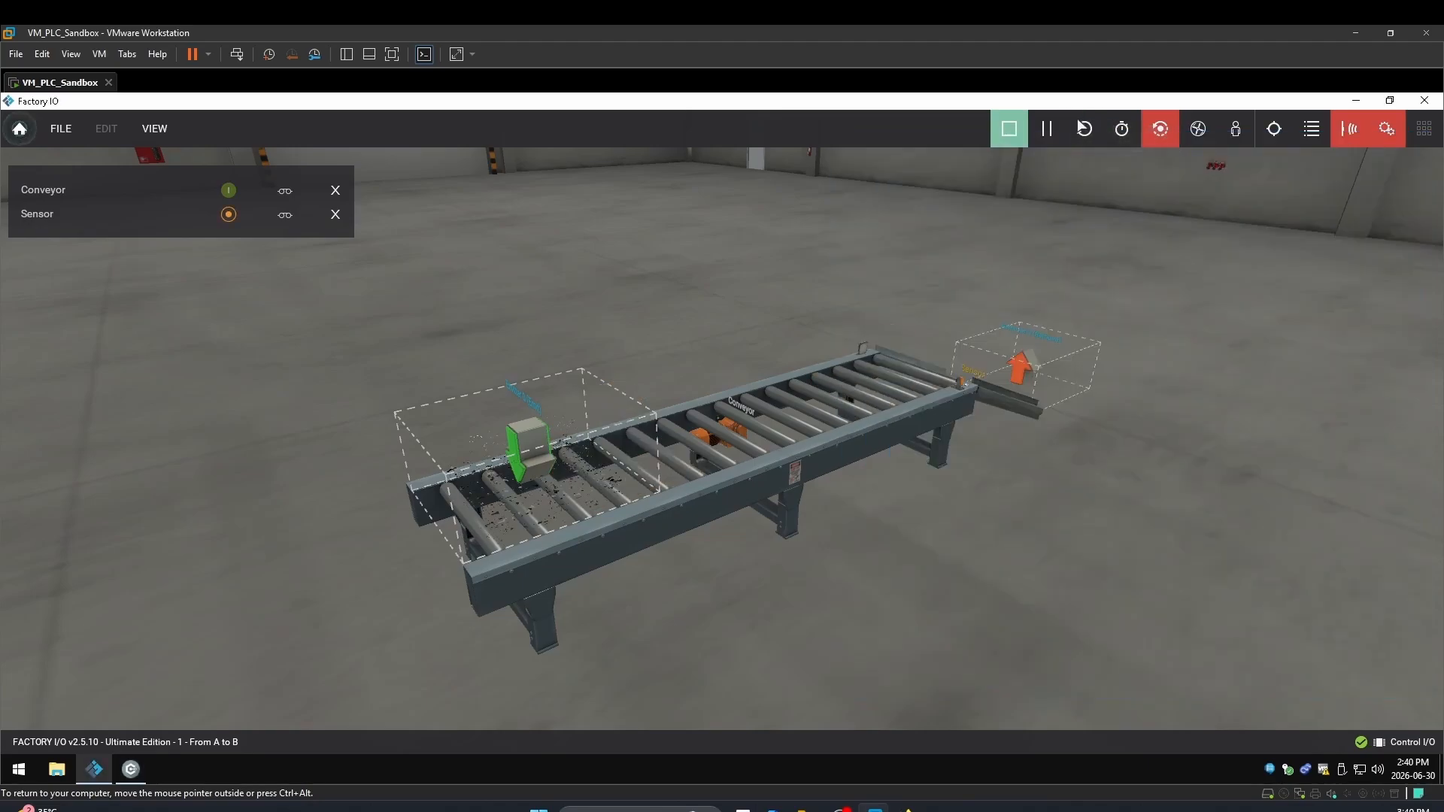
left_click(131, 770)
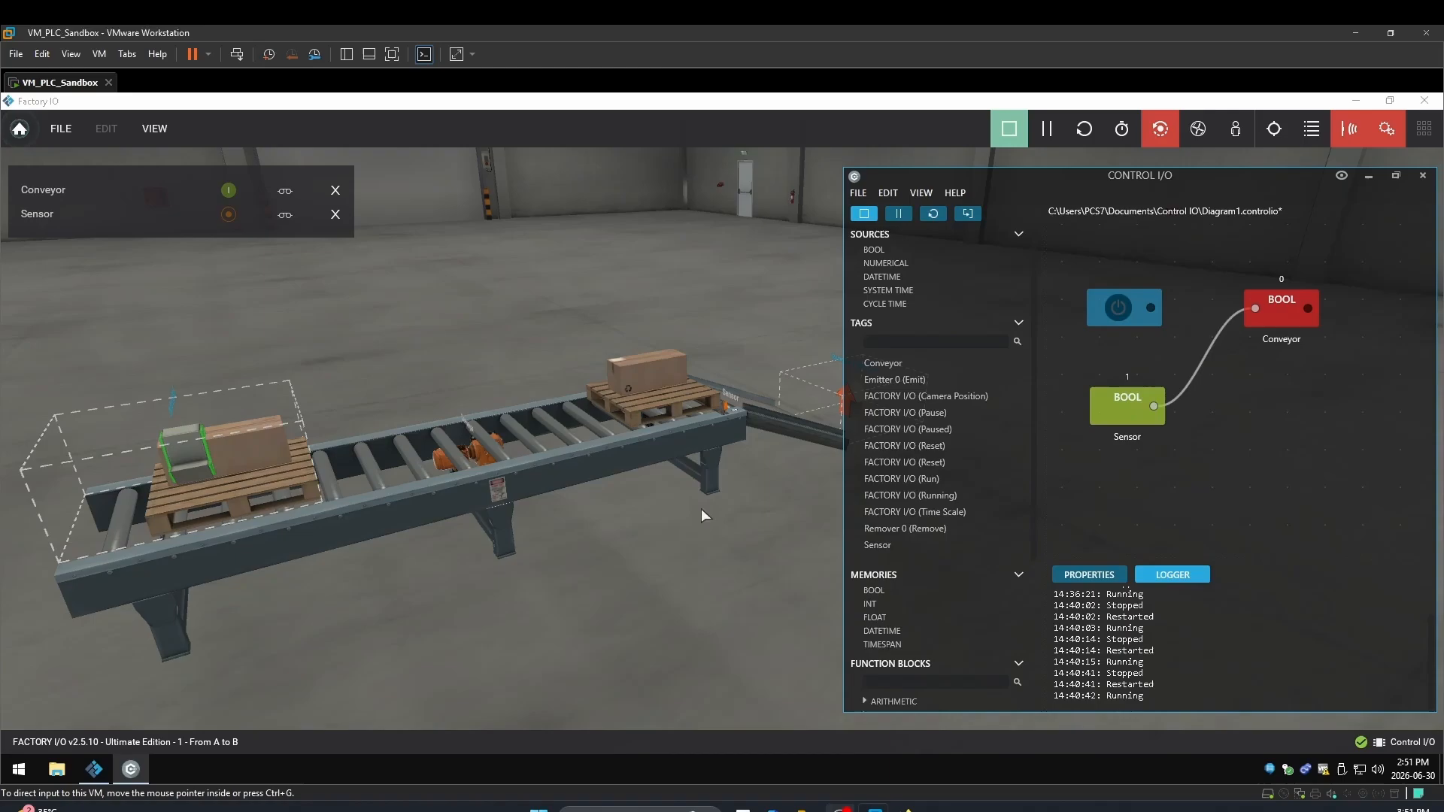
Stop the simulation to enter edit mode and scroll the parts palette to the roller conveyors
left_click(700, 516)
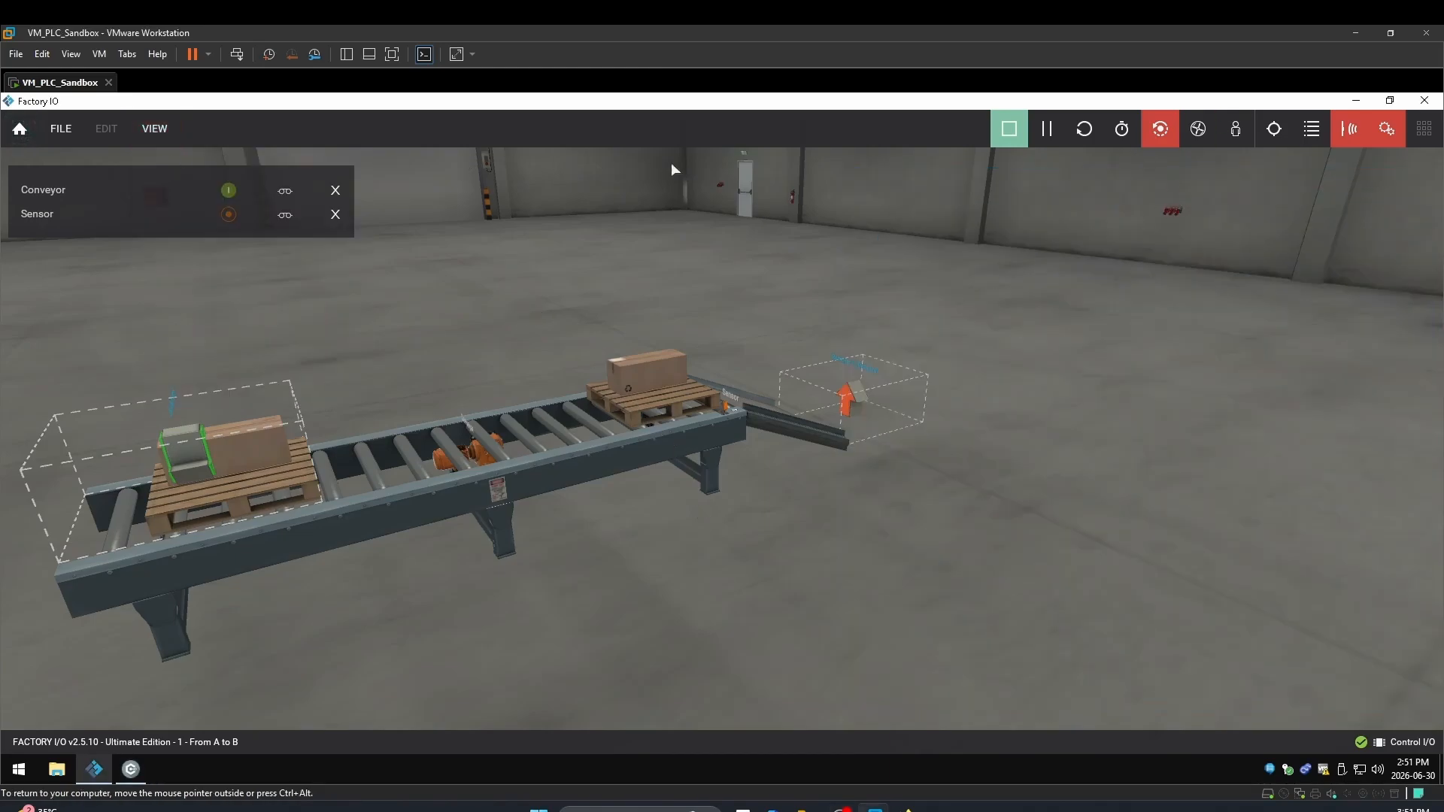
left_click(1007, 132)
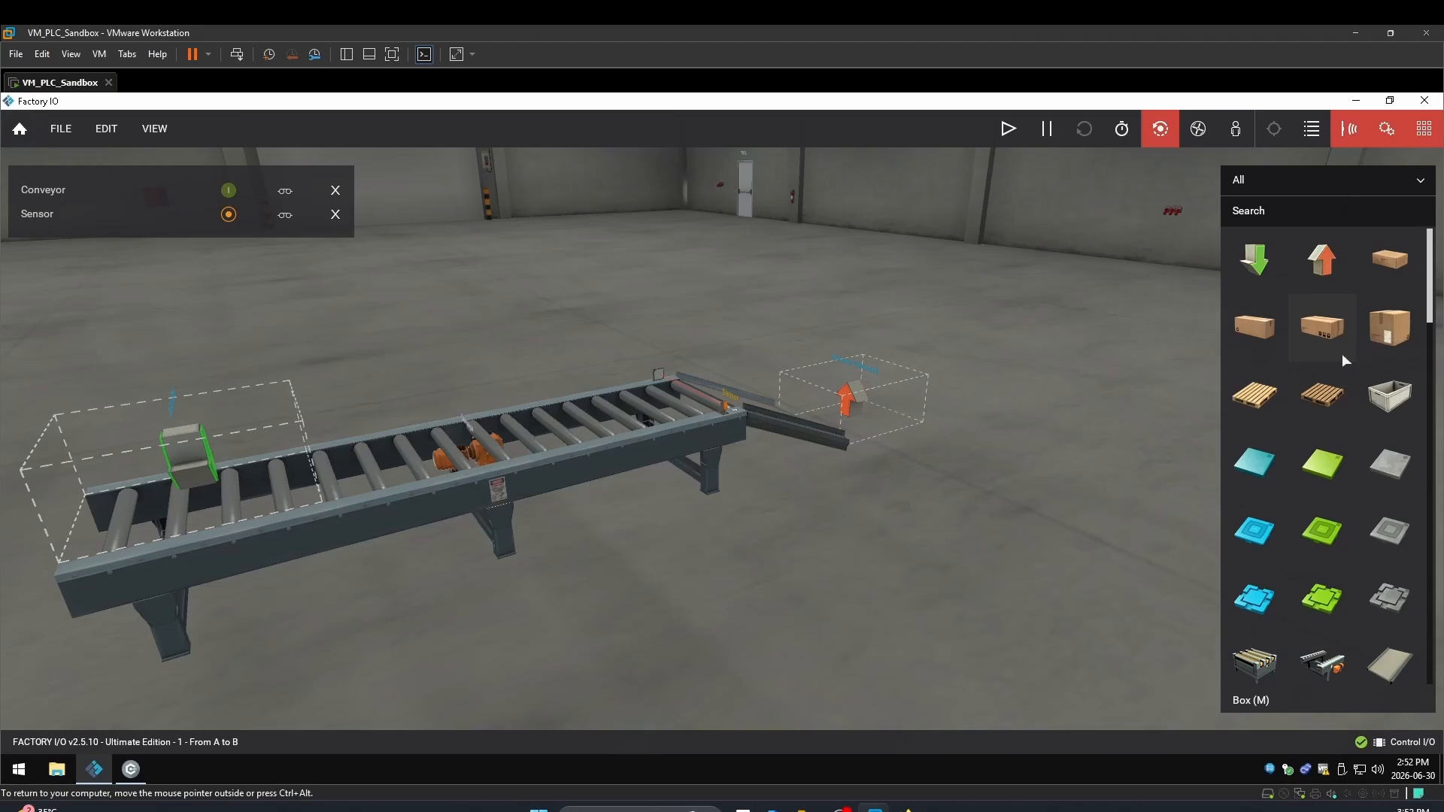
scroll(1341, 354, "down", 3)
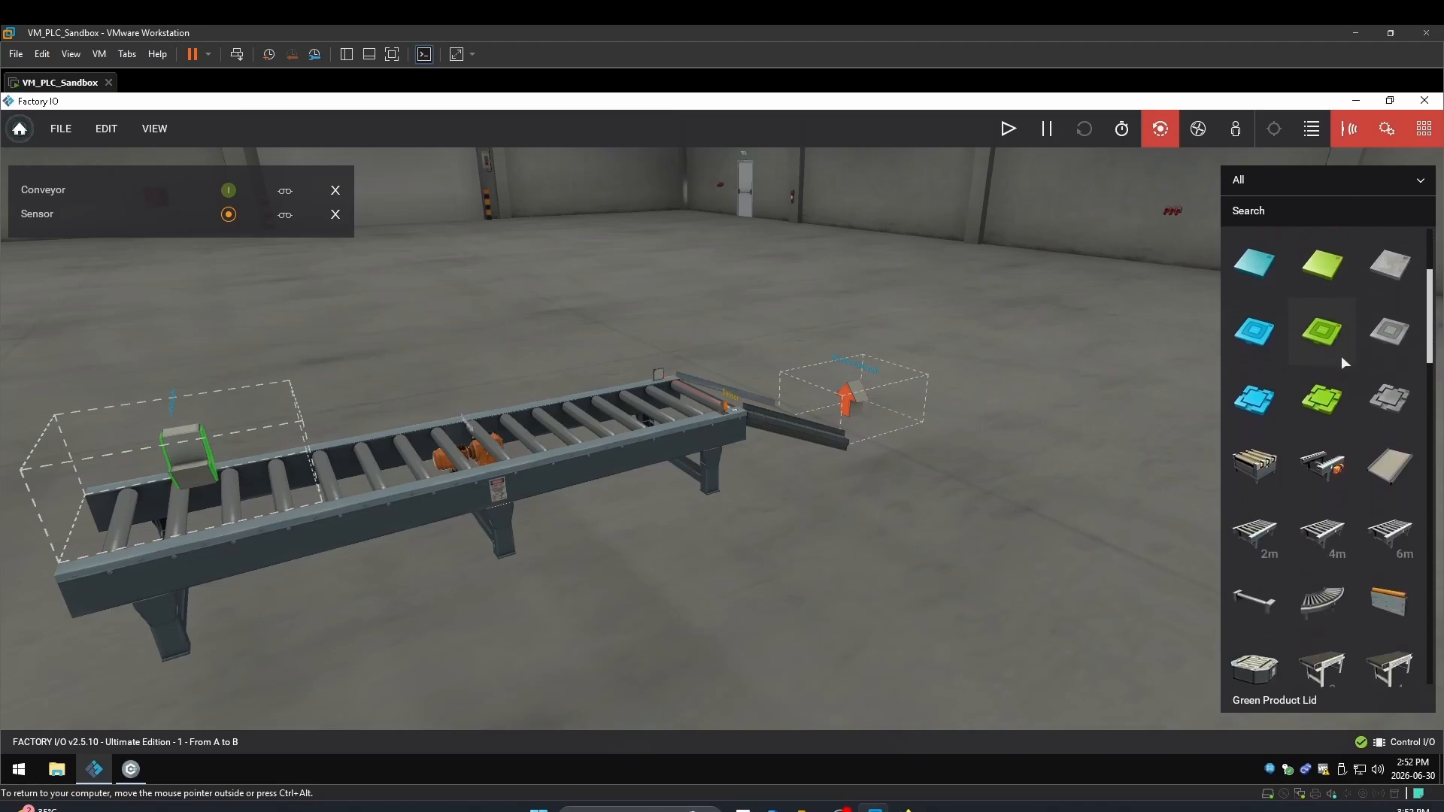
scroll(1342, 356, "down", 1)
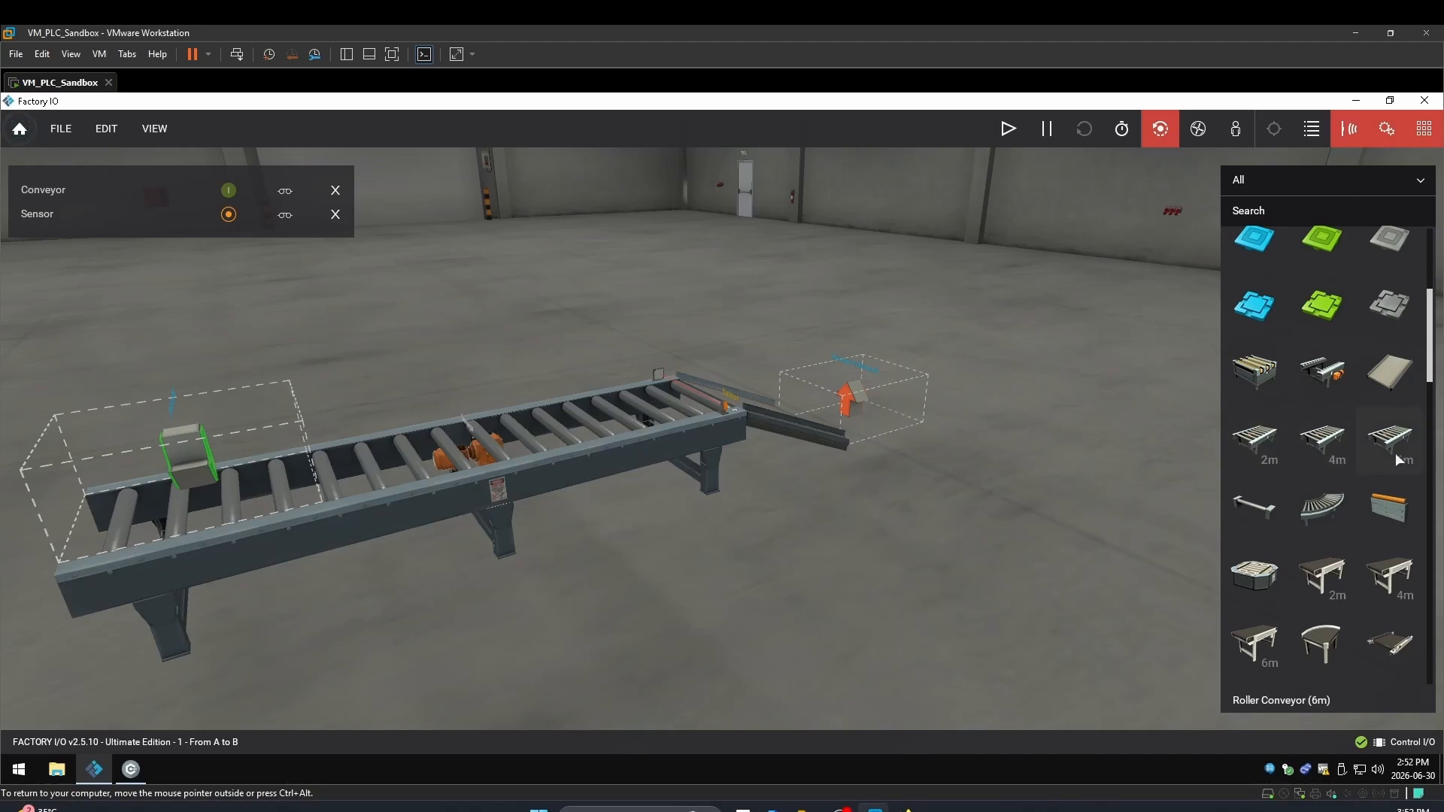
scroll(1121, 428, "down", 5)
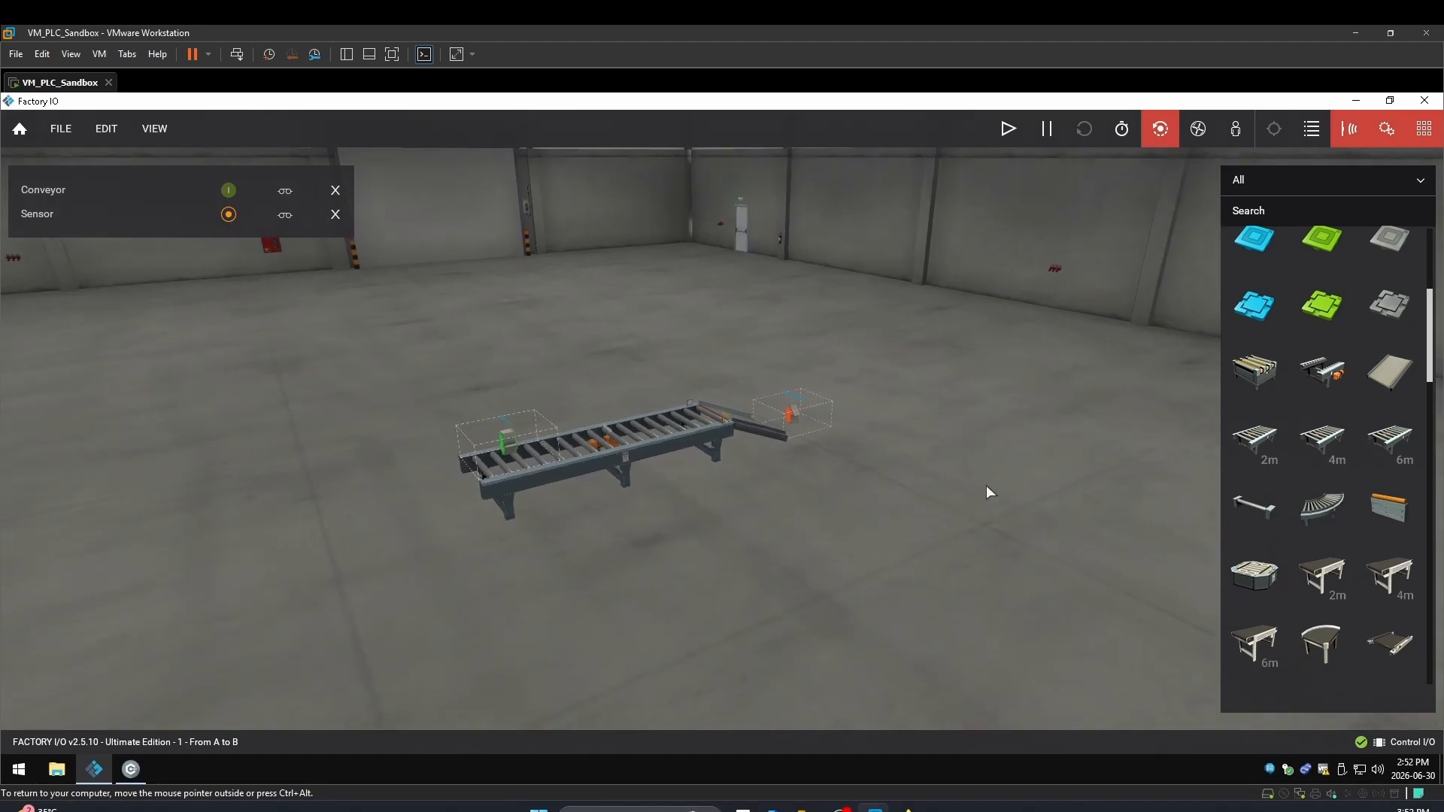
Place 2m, 4m and 6m roller conveyors on the floor beside the original line
left_click_drag(1254, 440, 752, 585)
left_click_drag(1328, 426, 906, 629)
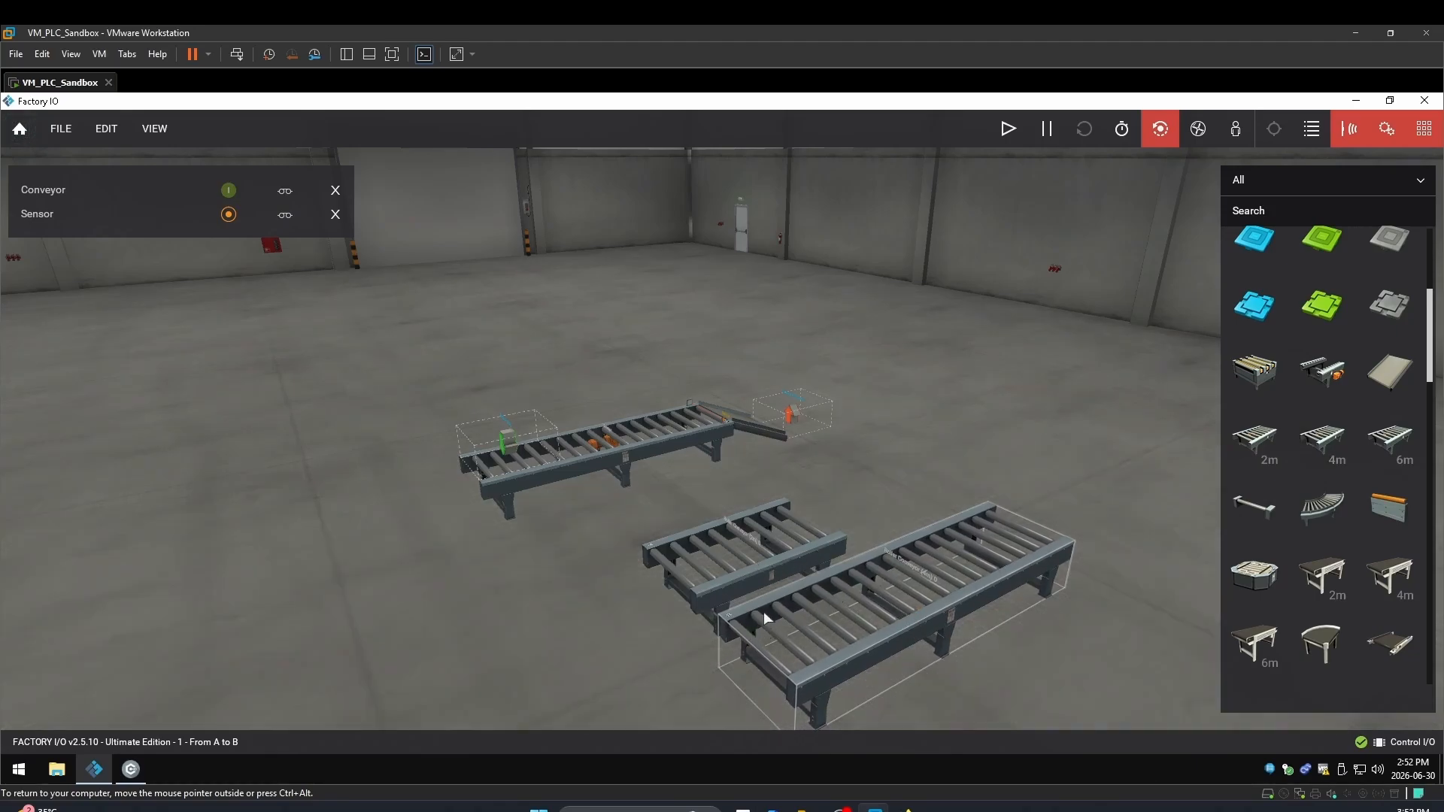
left_click_drag(1390, 439, 1083, 653)
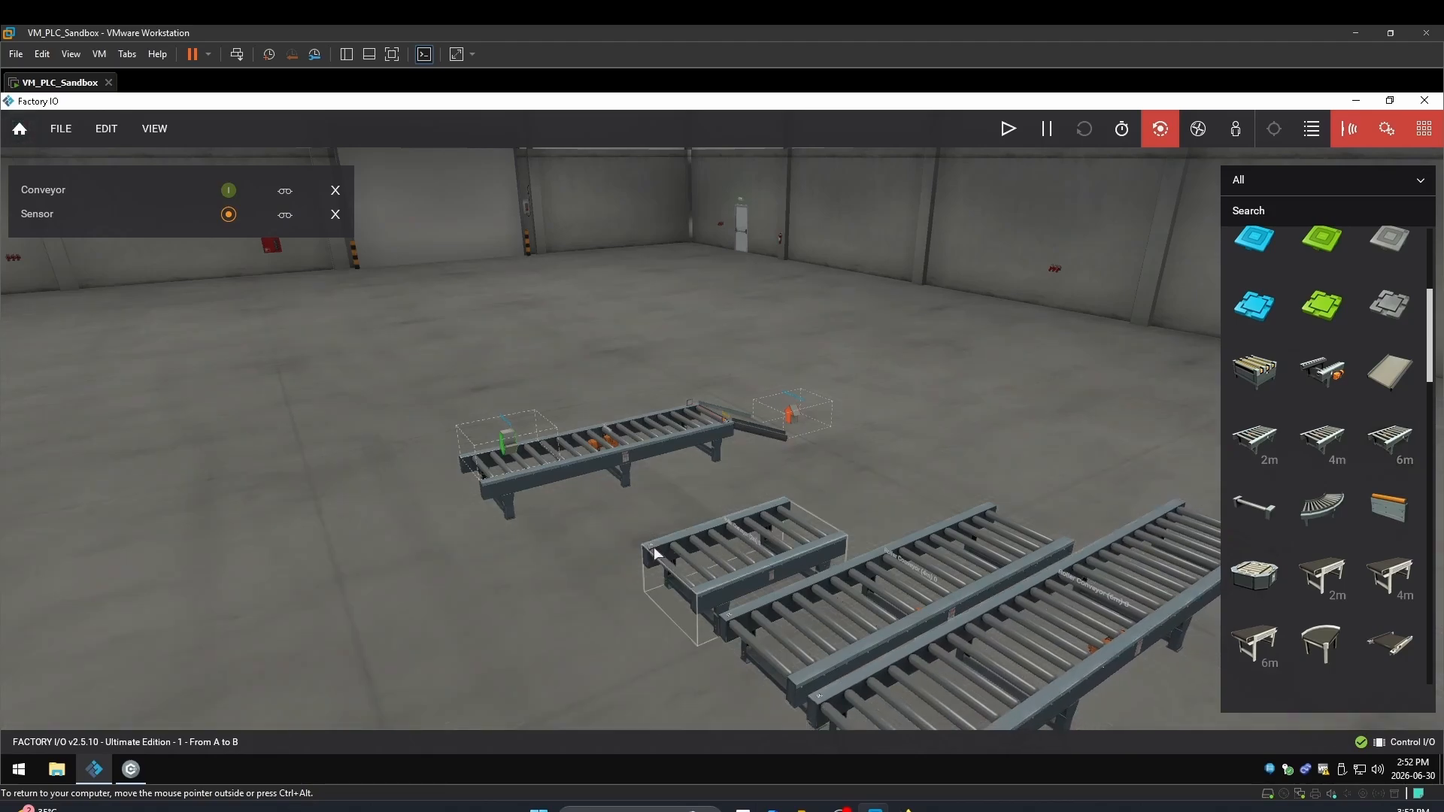
scroll(654, 553, "up", 5)
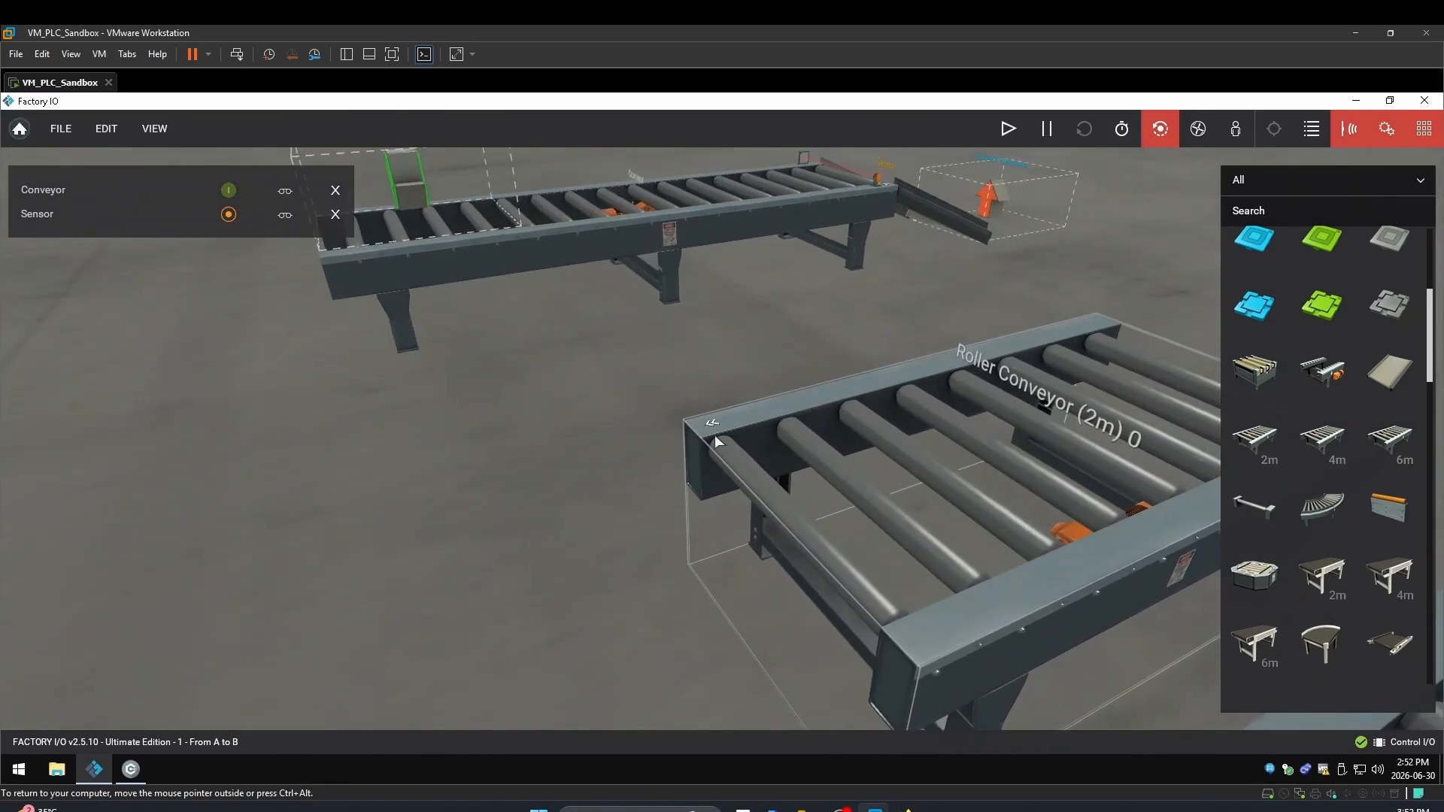
scroll(720, 430, "down", 5)
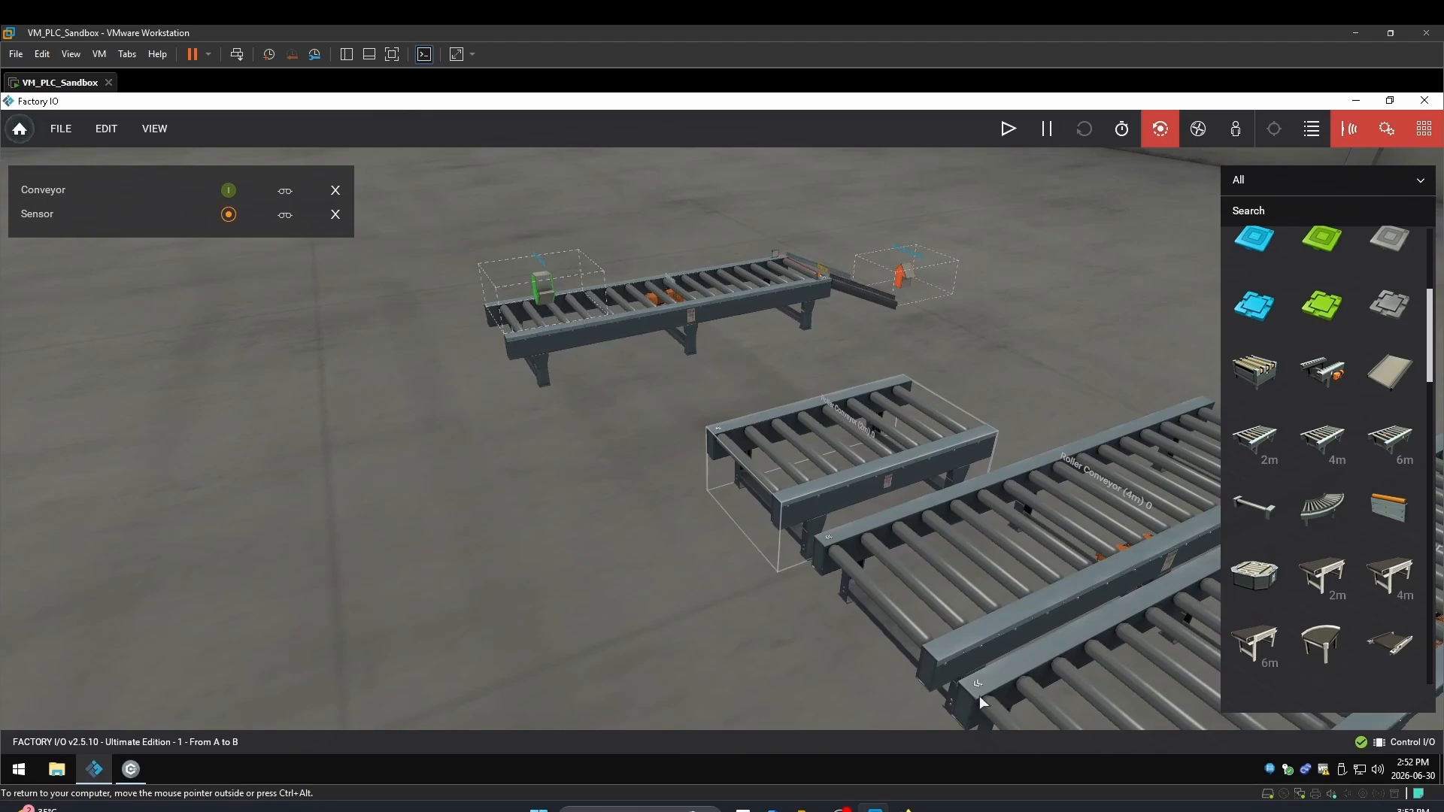
Nudge the 2m conveyor slightly left and move the 6m conveyor down and to the right
right_click_drag(756, 282, 718, 98)
double_click(681, 500)
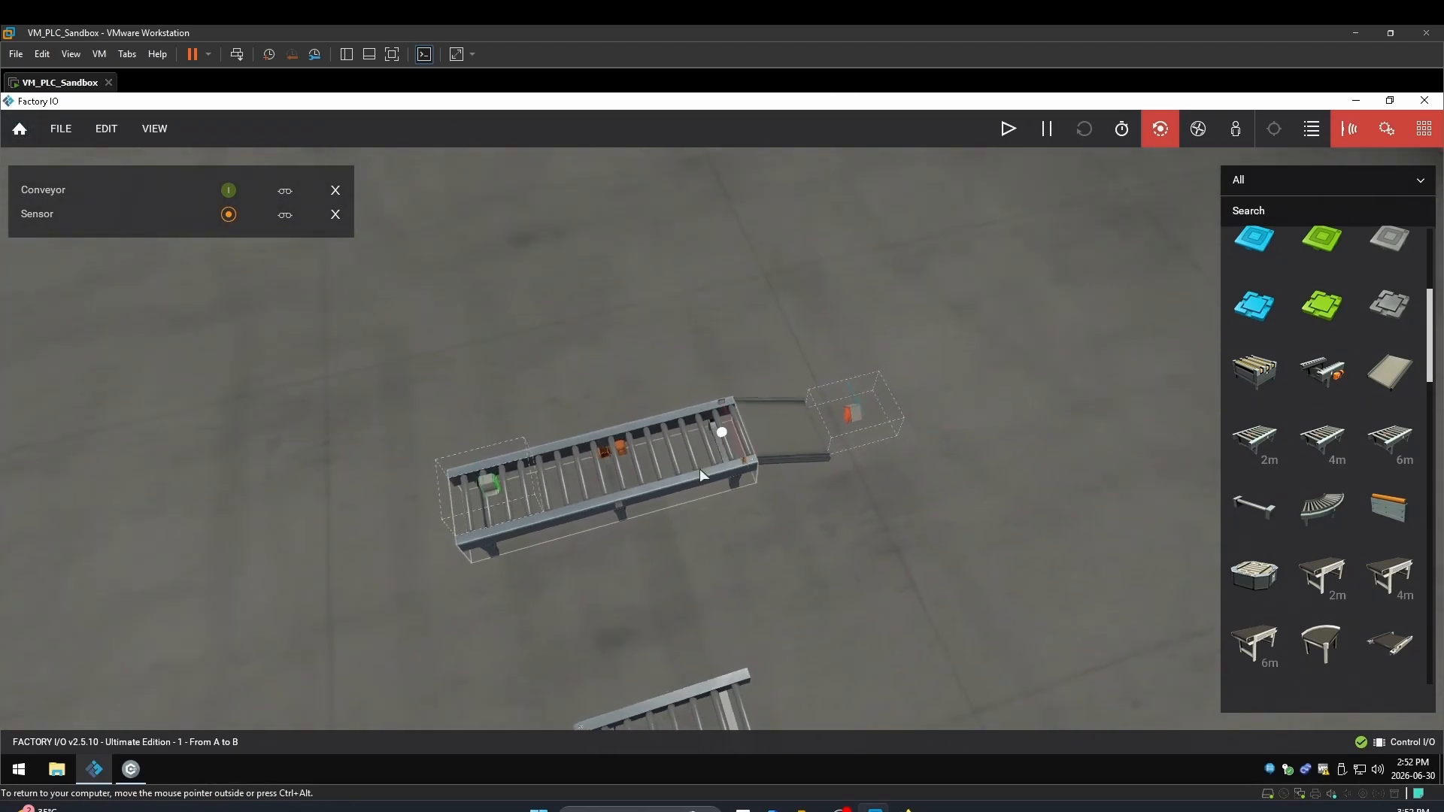
scroll(703, 465, "up", 6)
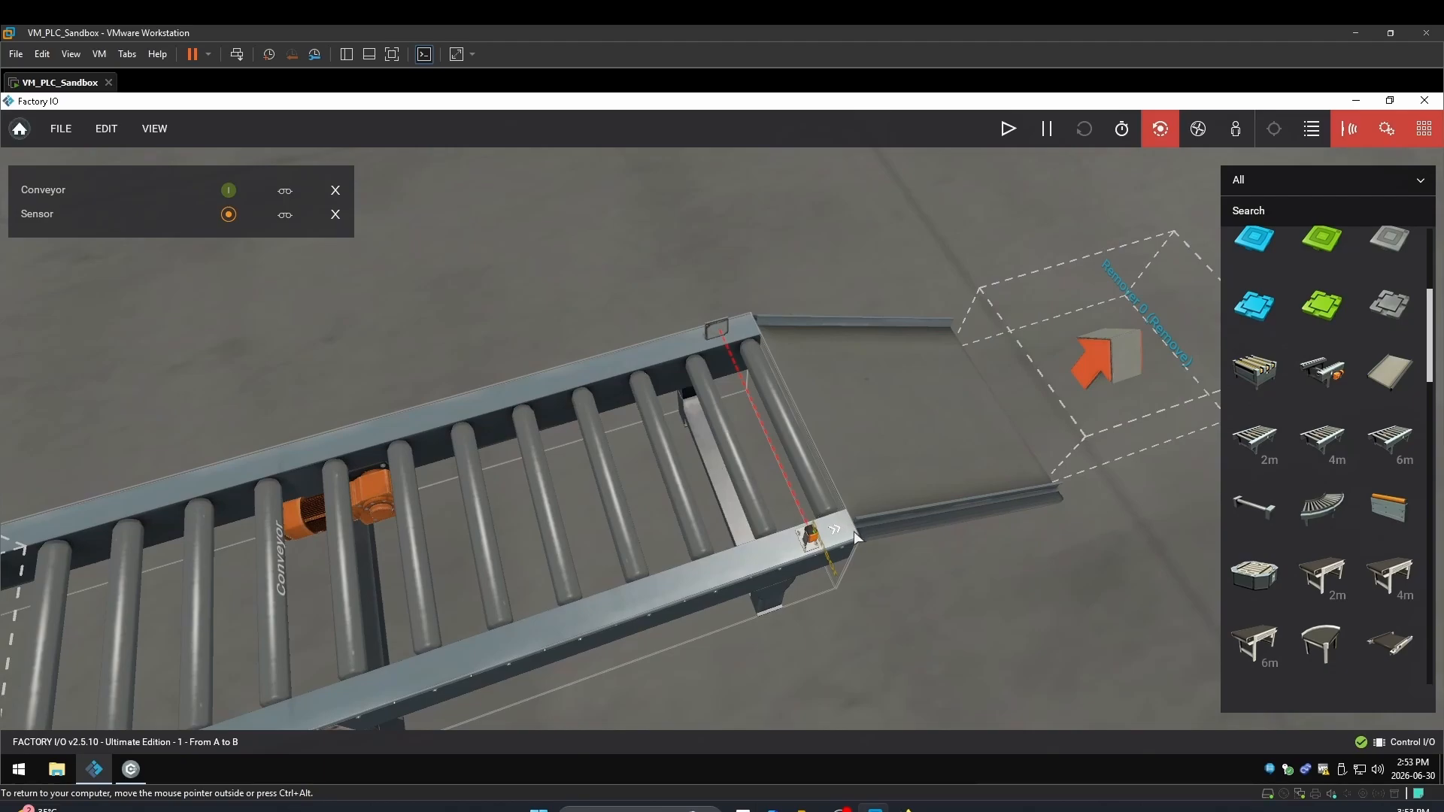
scroll(837, 534, "down", 10)
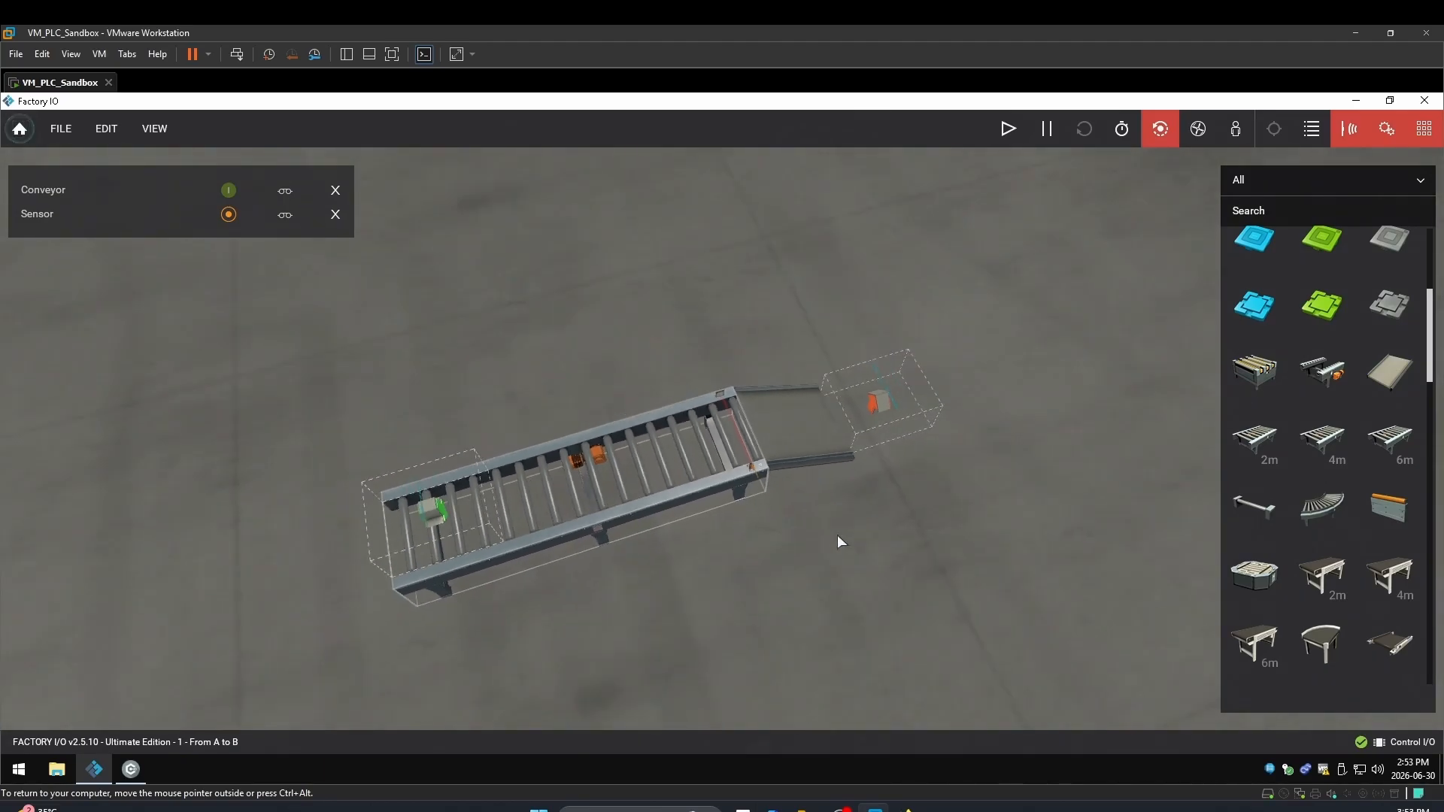
scroll(692, 611, "down", 1)
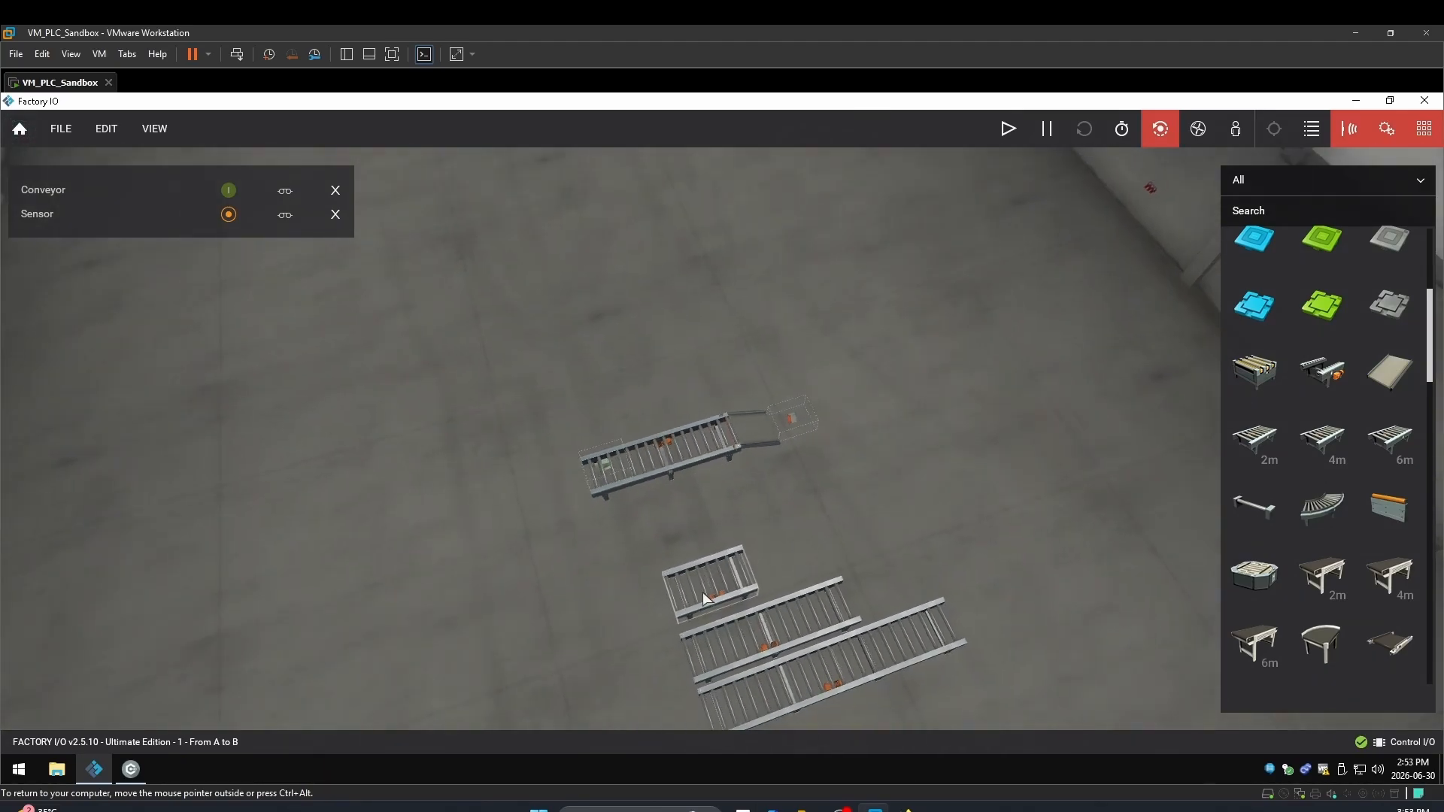
left_click_drag(703, 595, 702, 595)
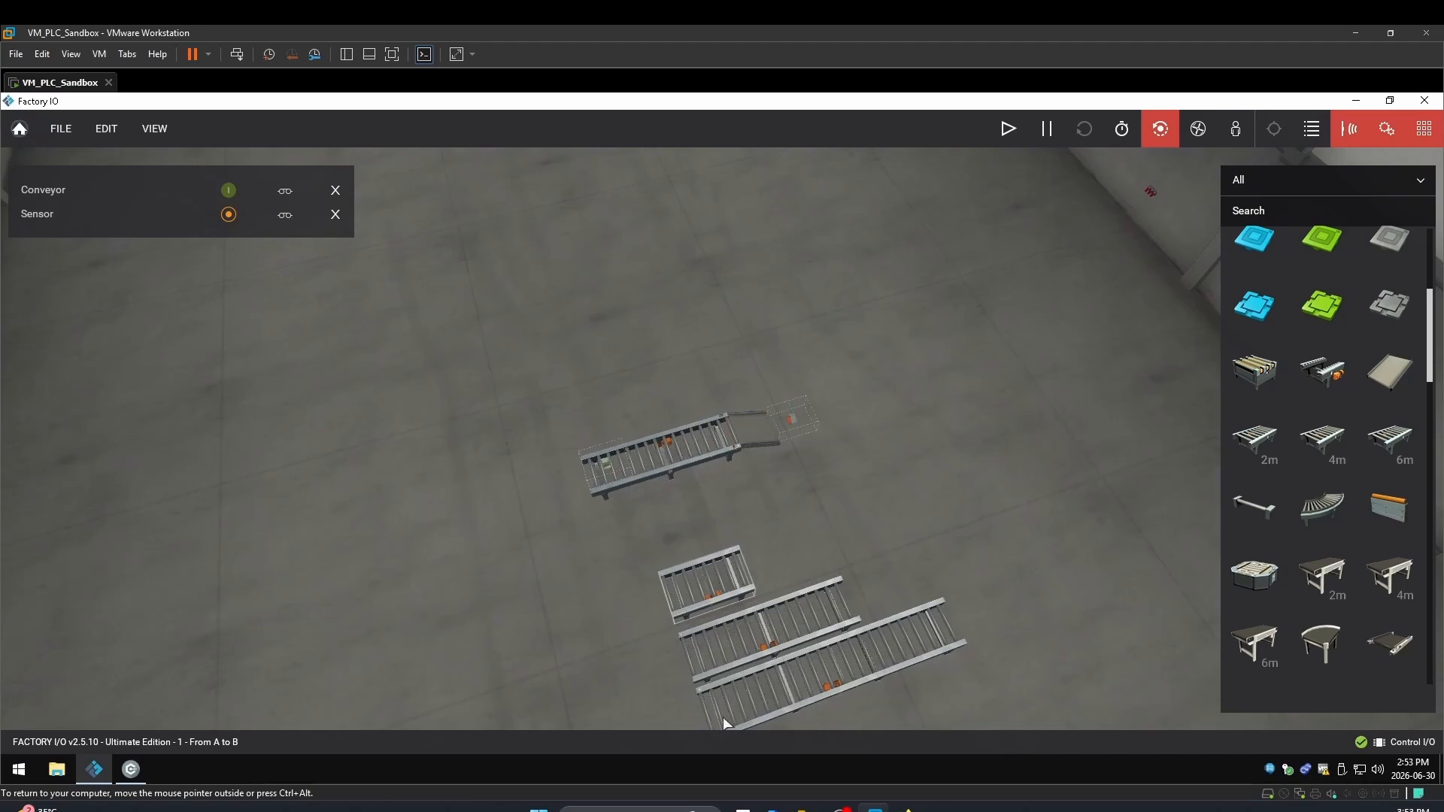
double_click(733, 663)
right_click_drag(732, 665, 536, 431)
scroll(535, 431, "up", 5)
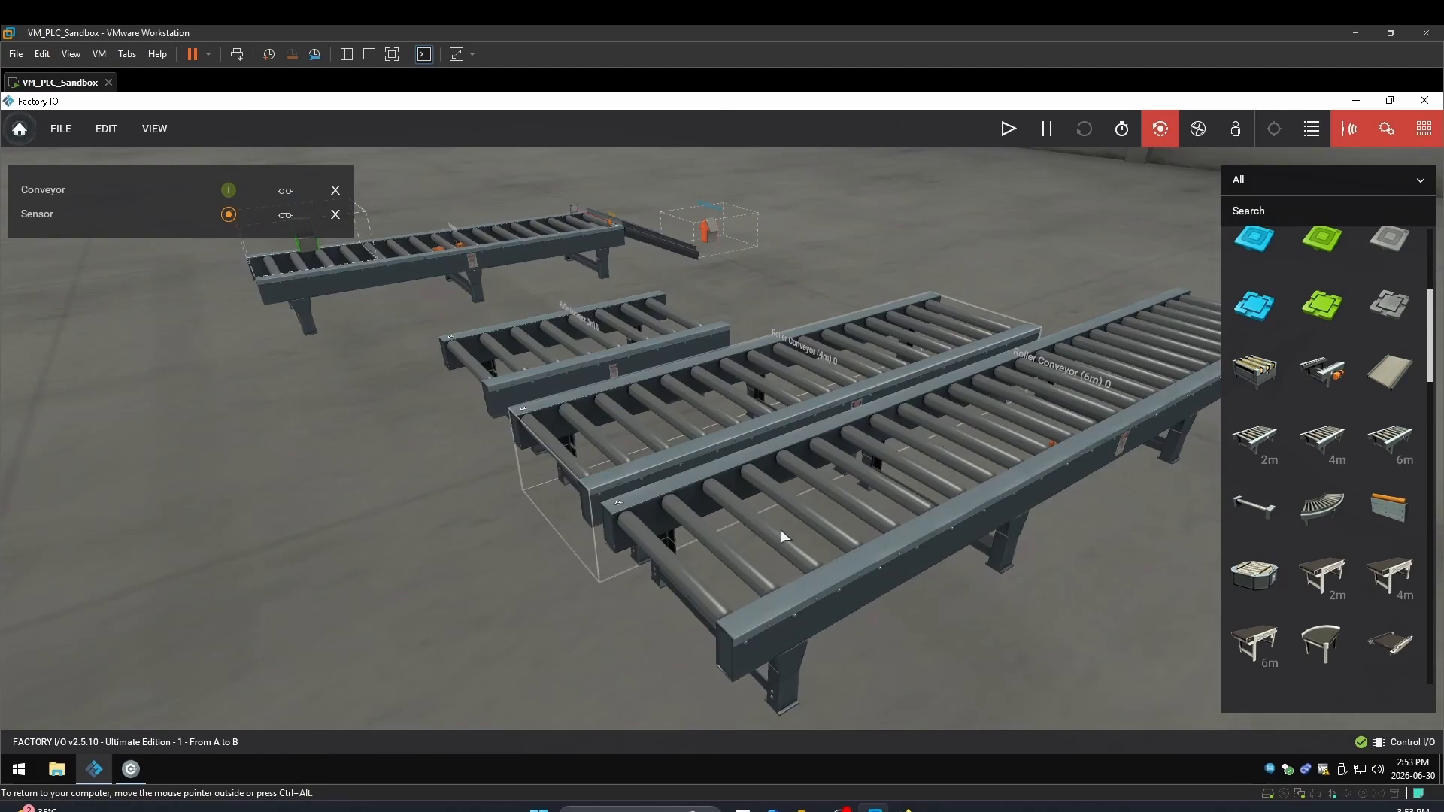
scroll(781, 530, "down", 2)
scroll(869, 466, "down", 2)
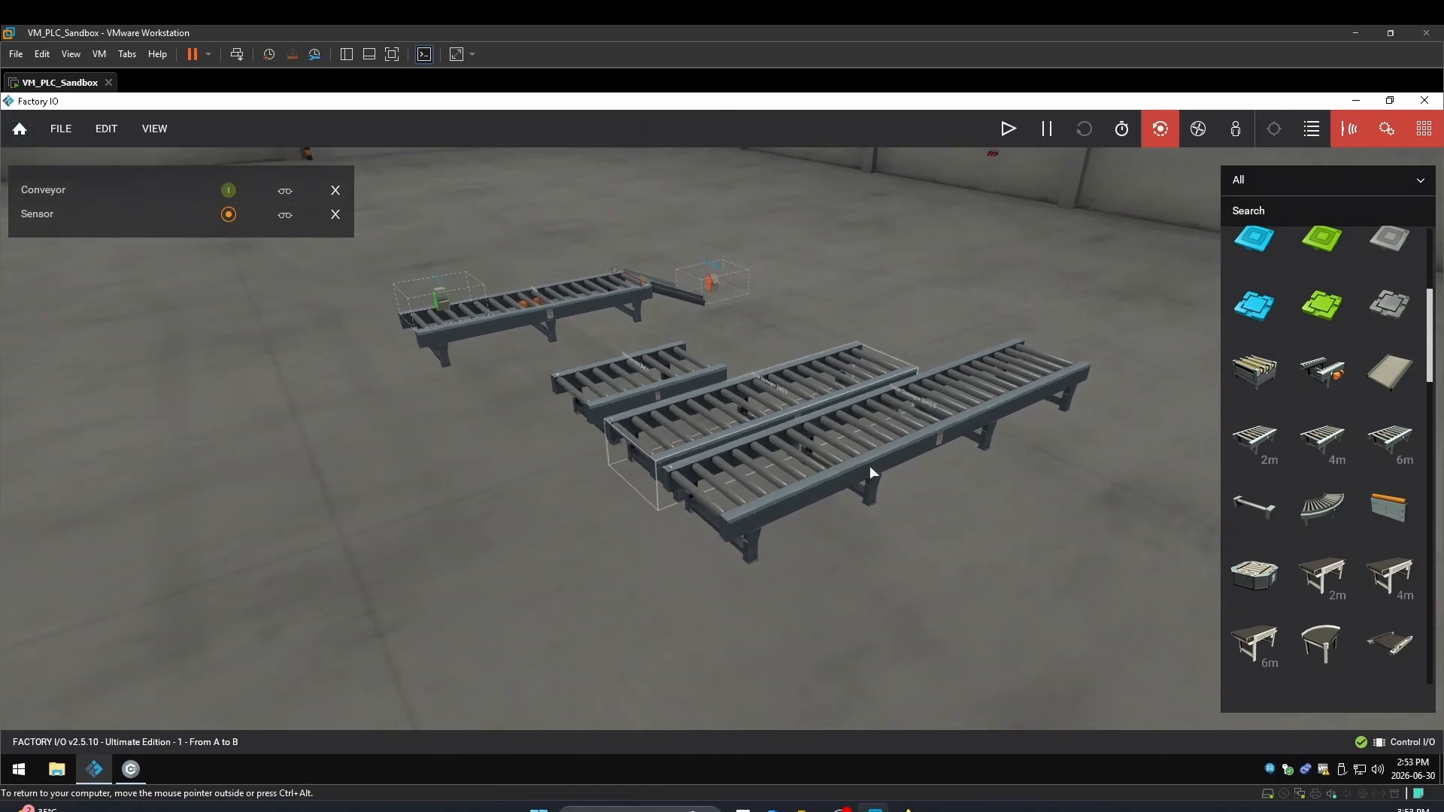
left_click_drag(872, 443, 1099, 531)
Rotate the 6m roller conveyor 180 degrees with two Yaw minus turns
right_click(1102, 512)
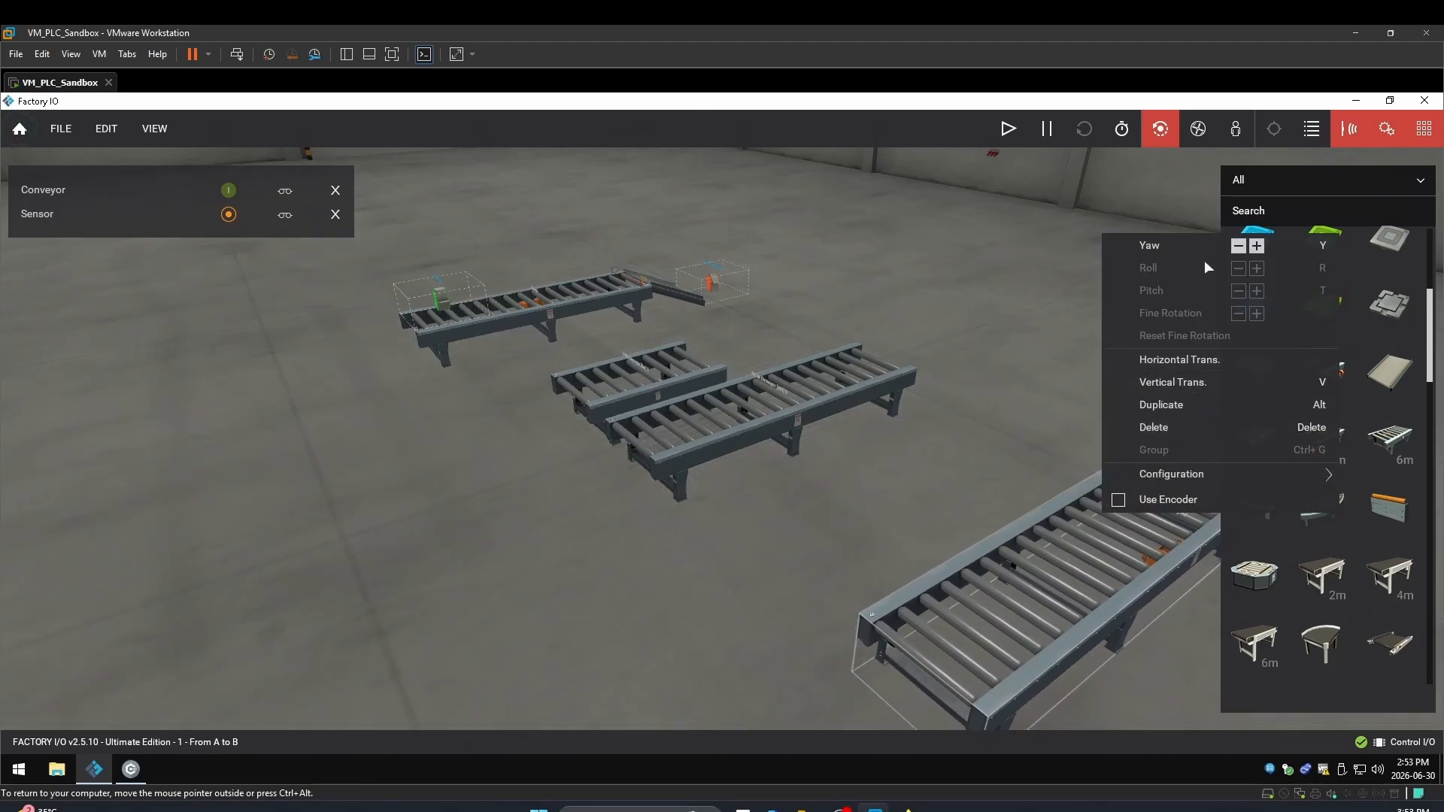
left_click(1238, 247)
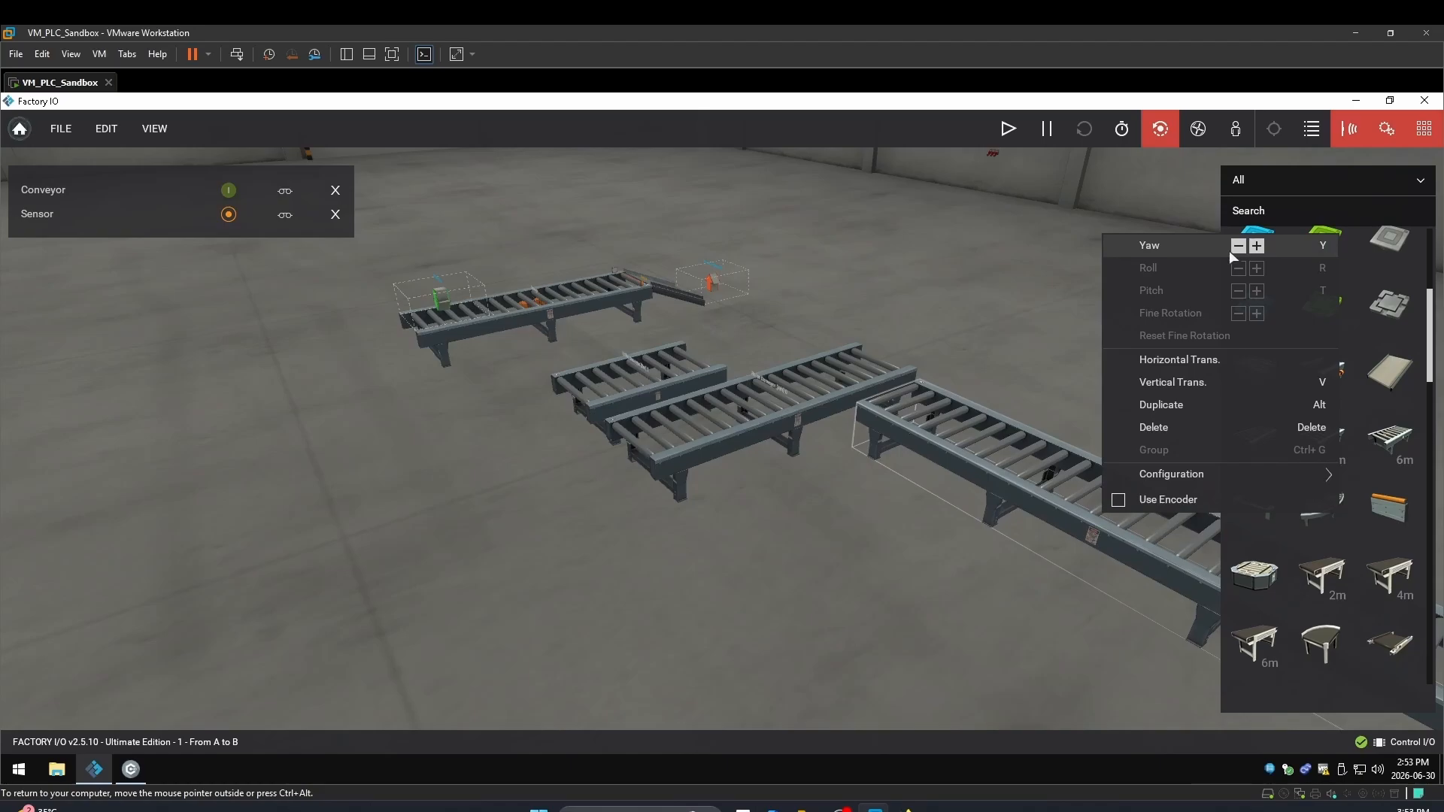
left_click(1238, 246)
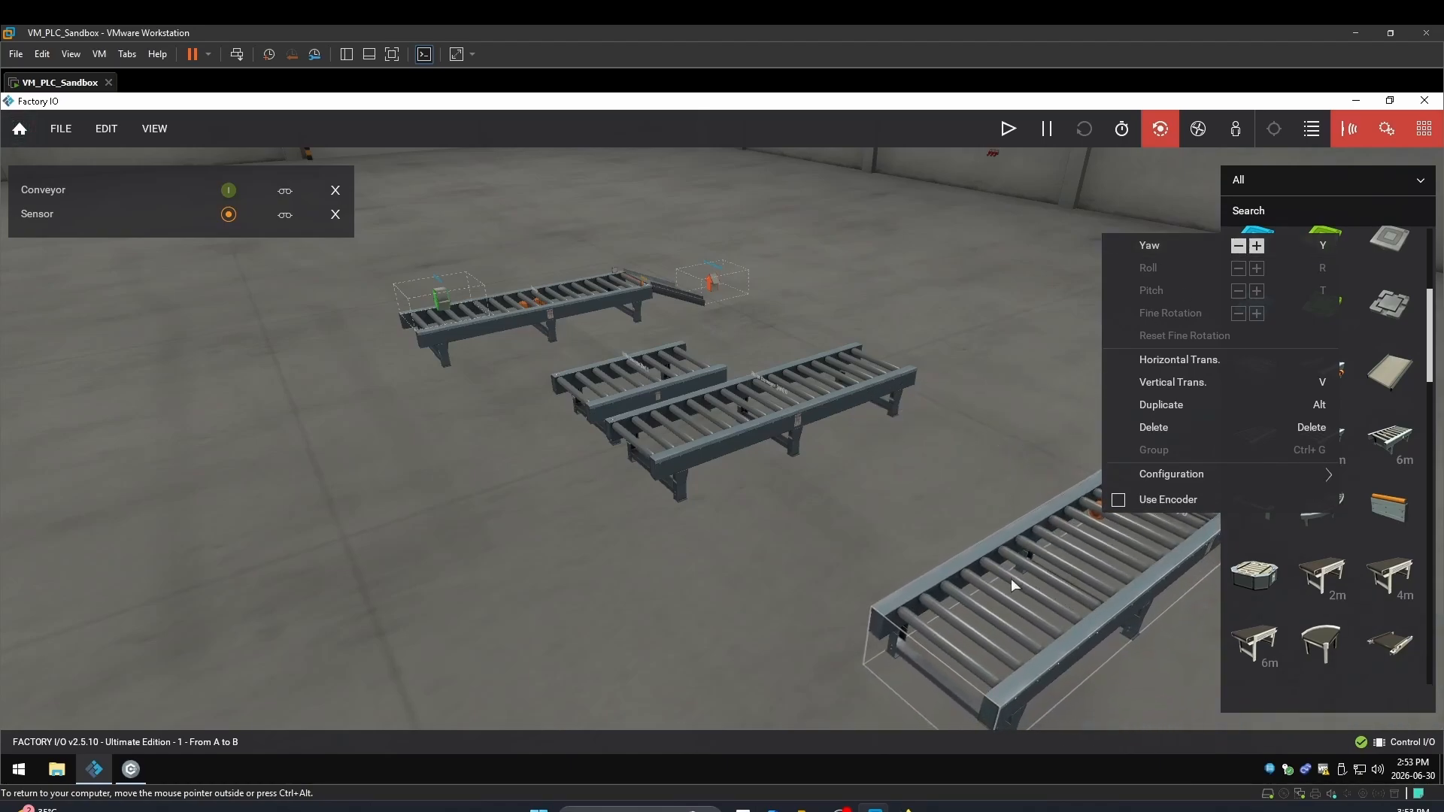
left_click(1036, 339)
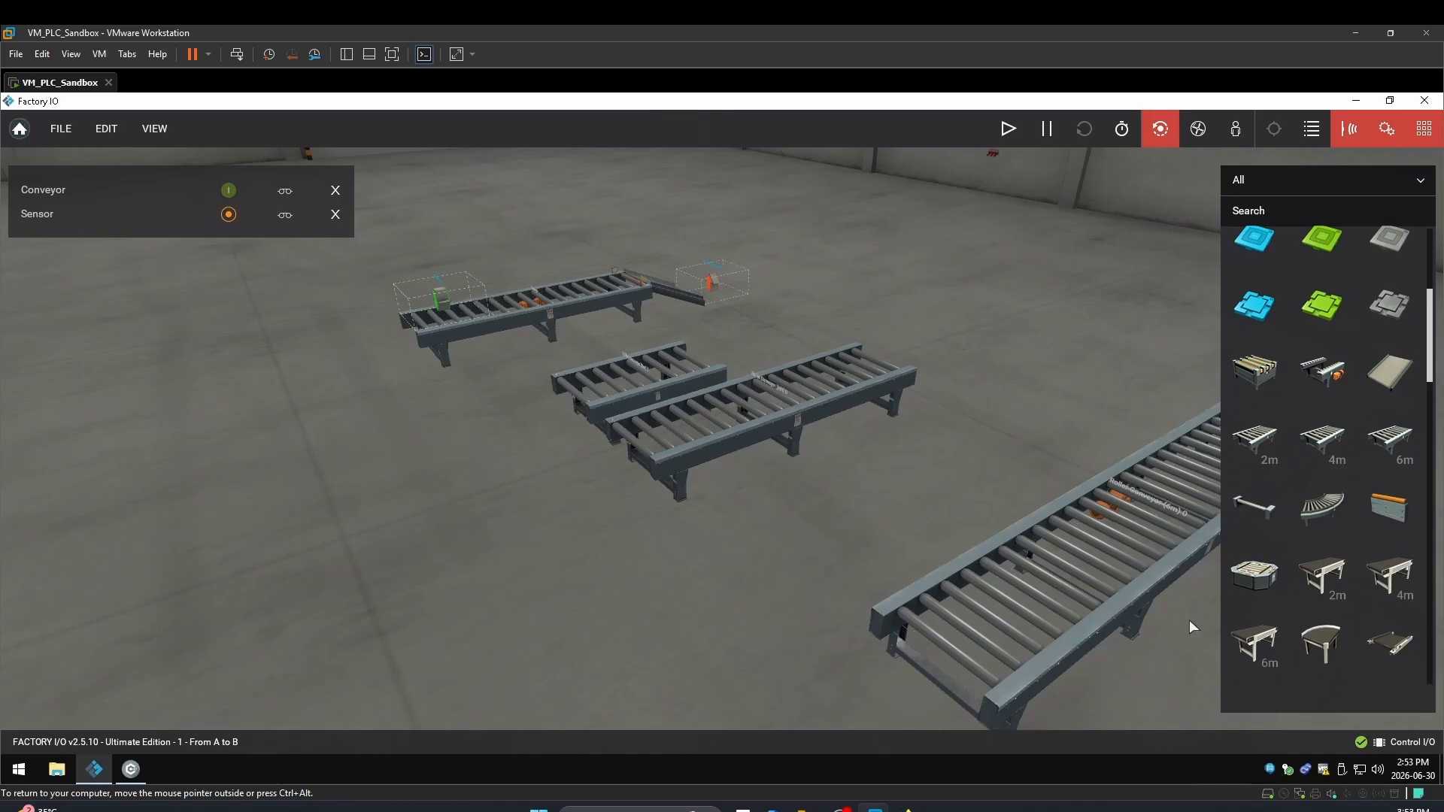
Add a curved roller conveyor after the 4m conveyor and attach the rotated long conveyor to its end
left_click_drag(1319, 515, 934, 400)
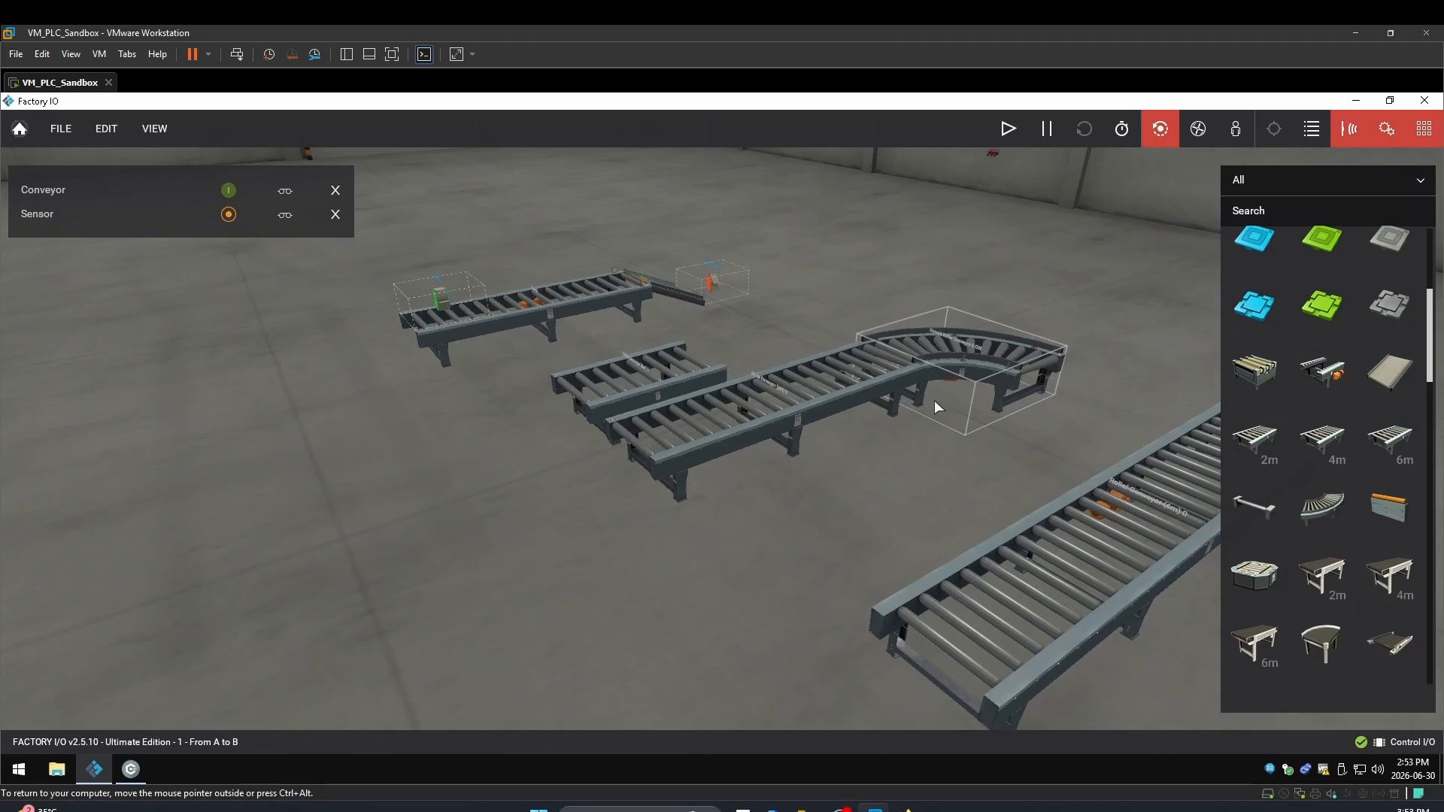
right_click(1092, 517)
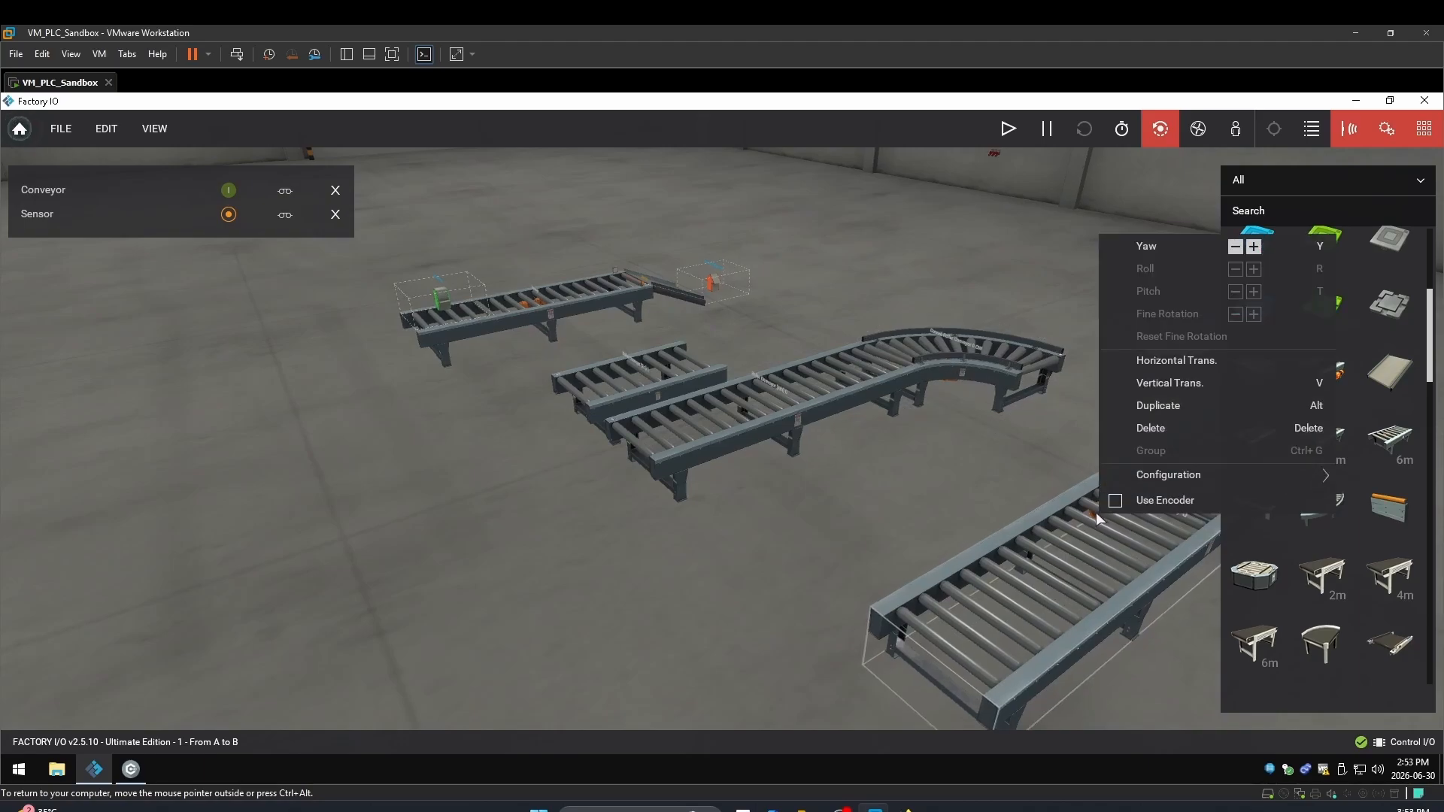
left_click(1236, 246)
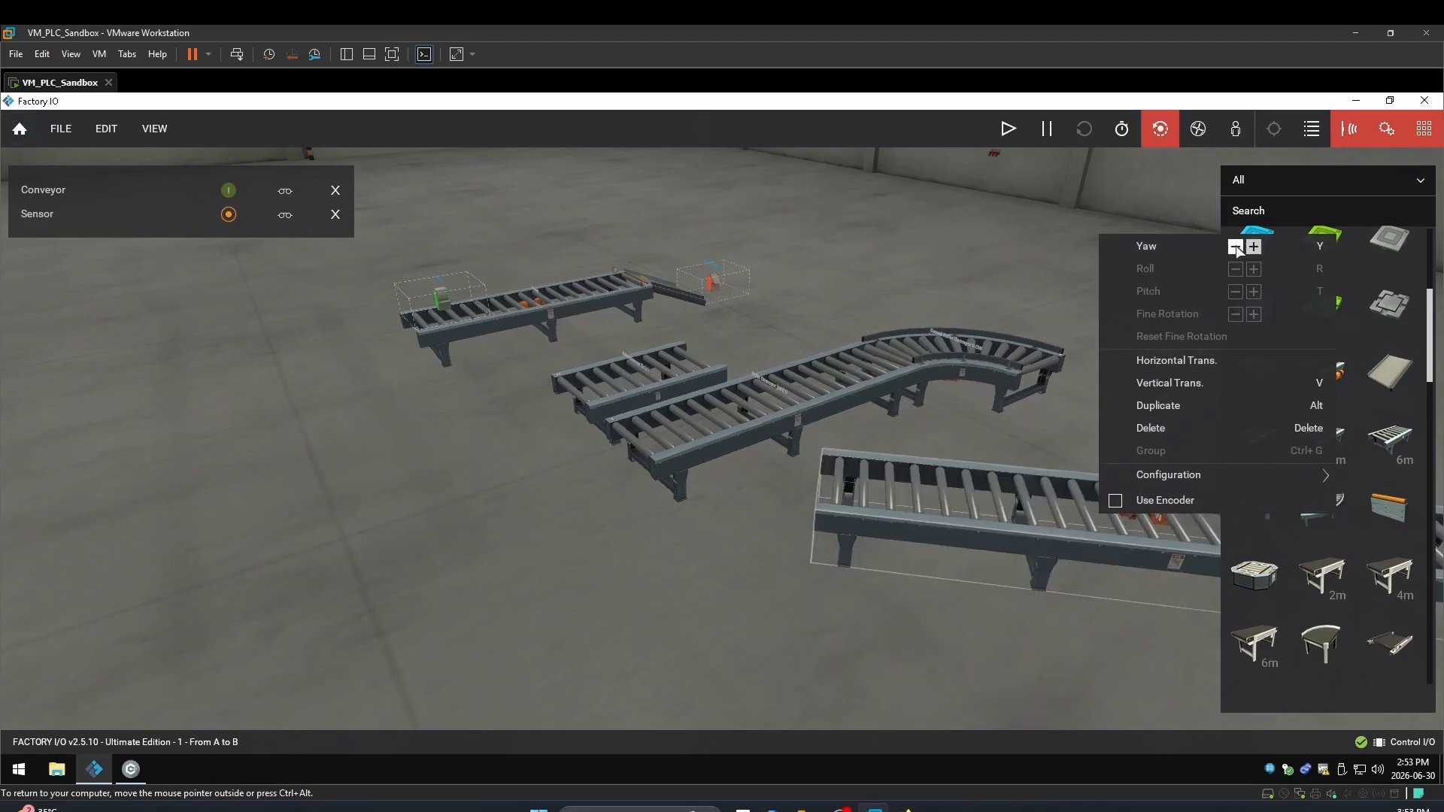
left_click_drag(1073, 399, 1128, 398)
scroll(1035, 382, "up", 4)
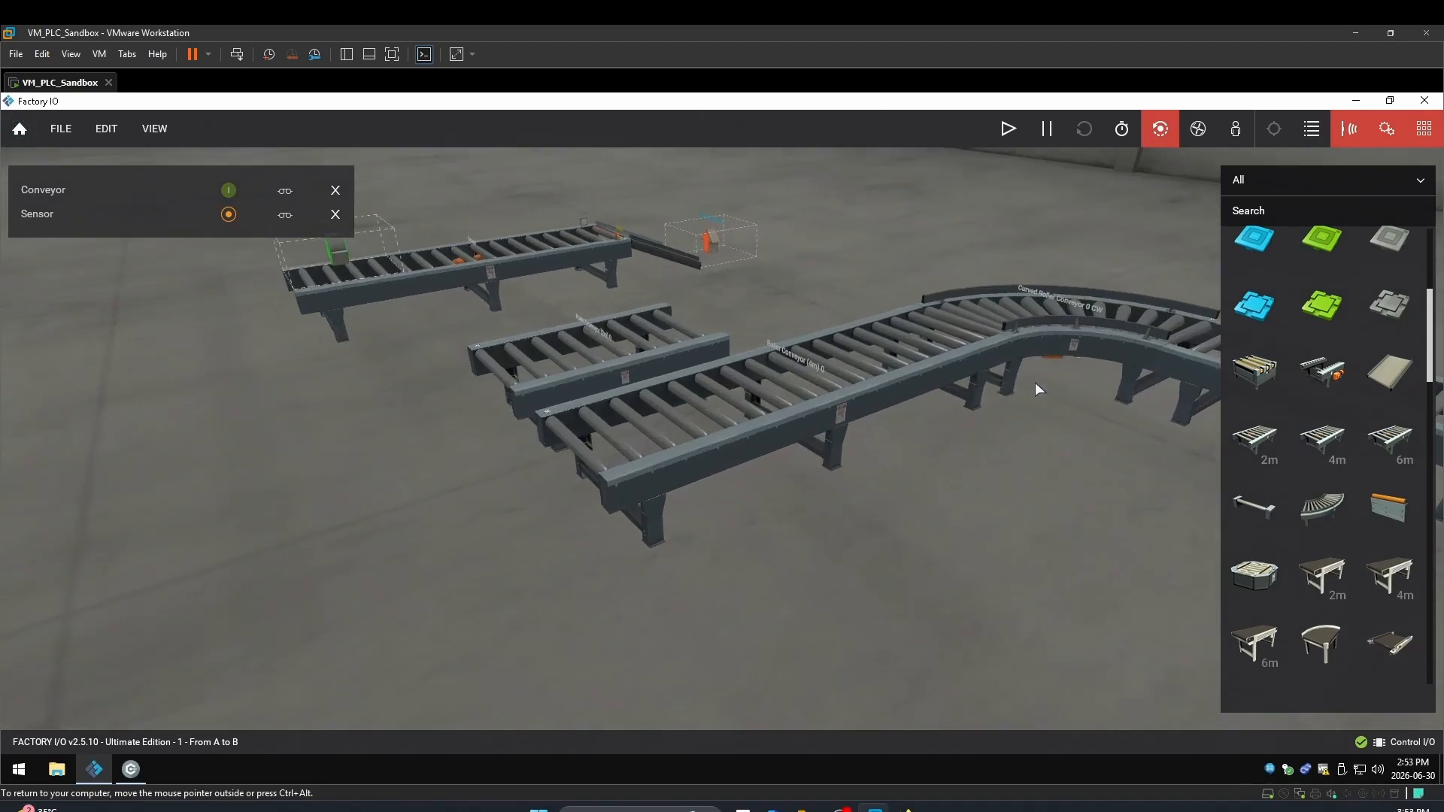
scroll(978, 390, "down", 4)
right_click_drag(1021, 349, 870, 321)
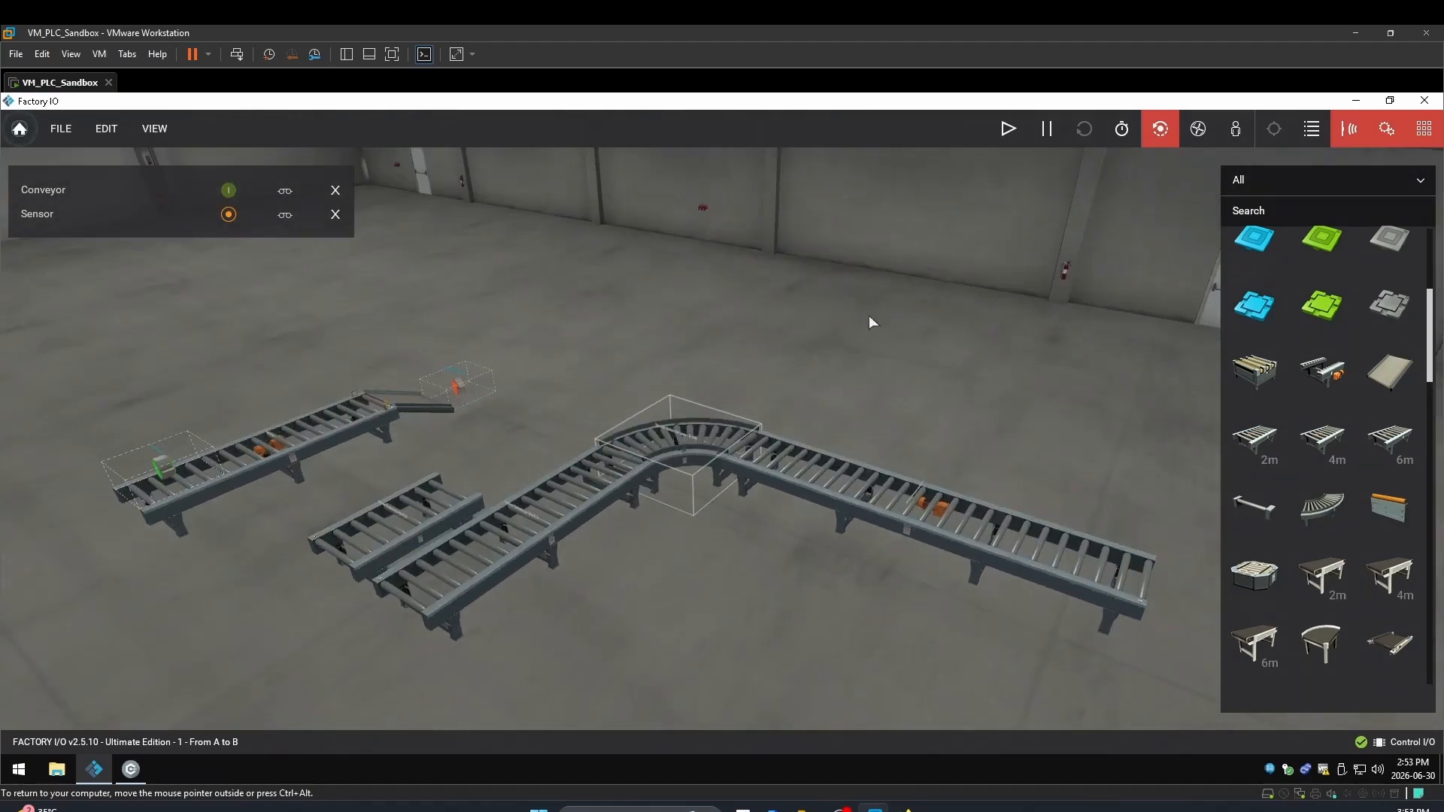
Add Roller Conveyor (2m) 0 to the watched tags and move that short conveyor to the lower left
left_click(422, 500)
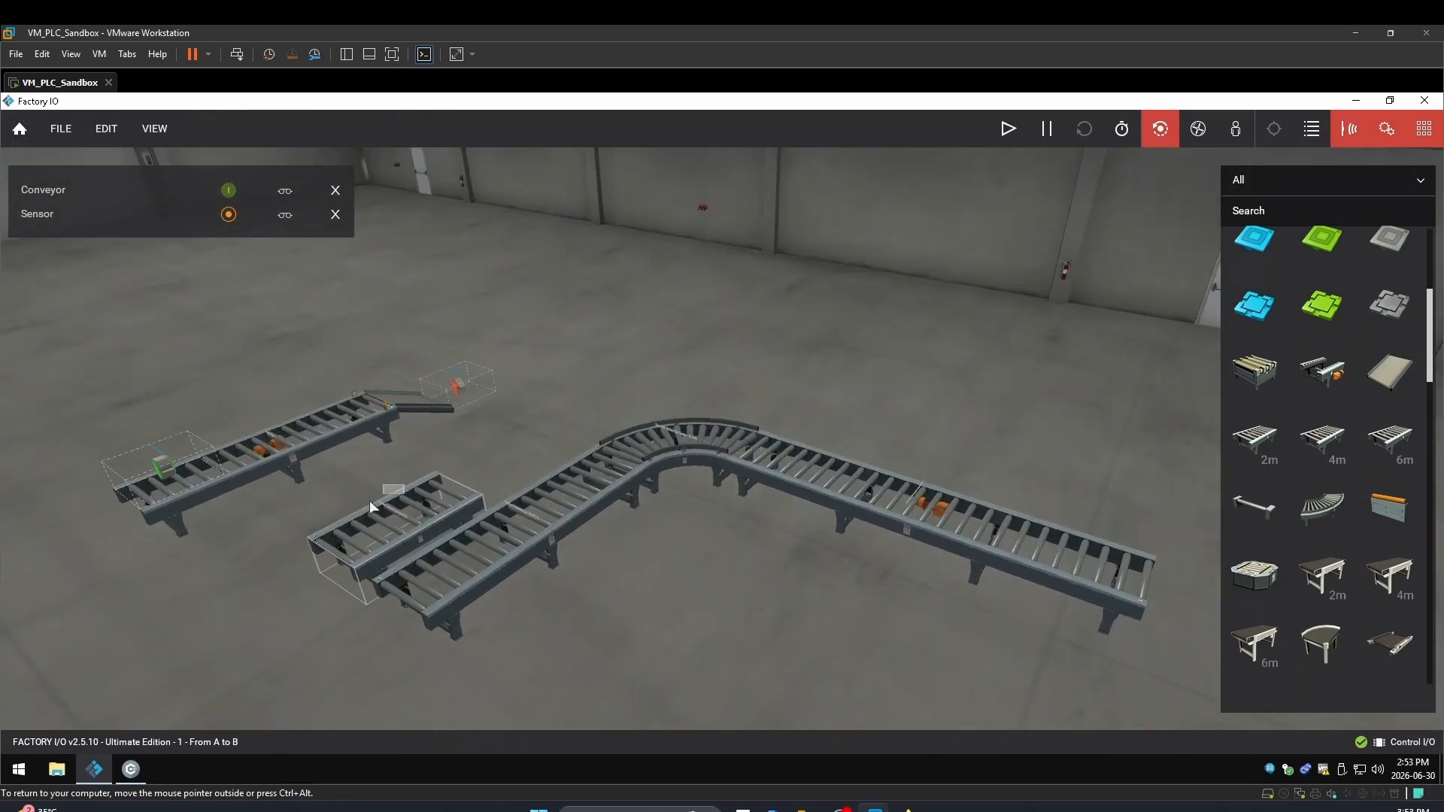
left_click(516, 534)
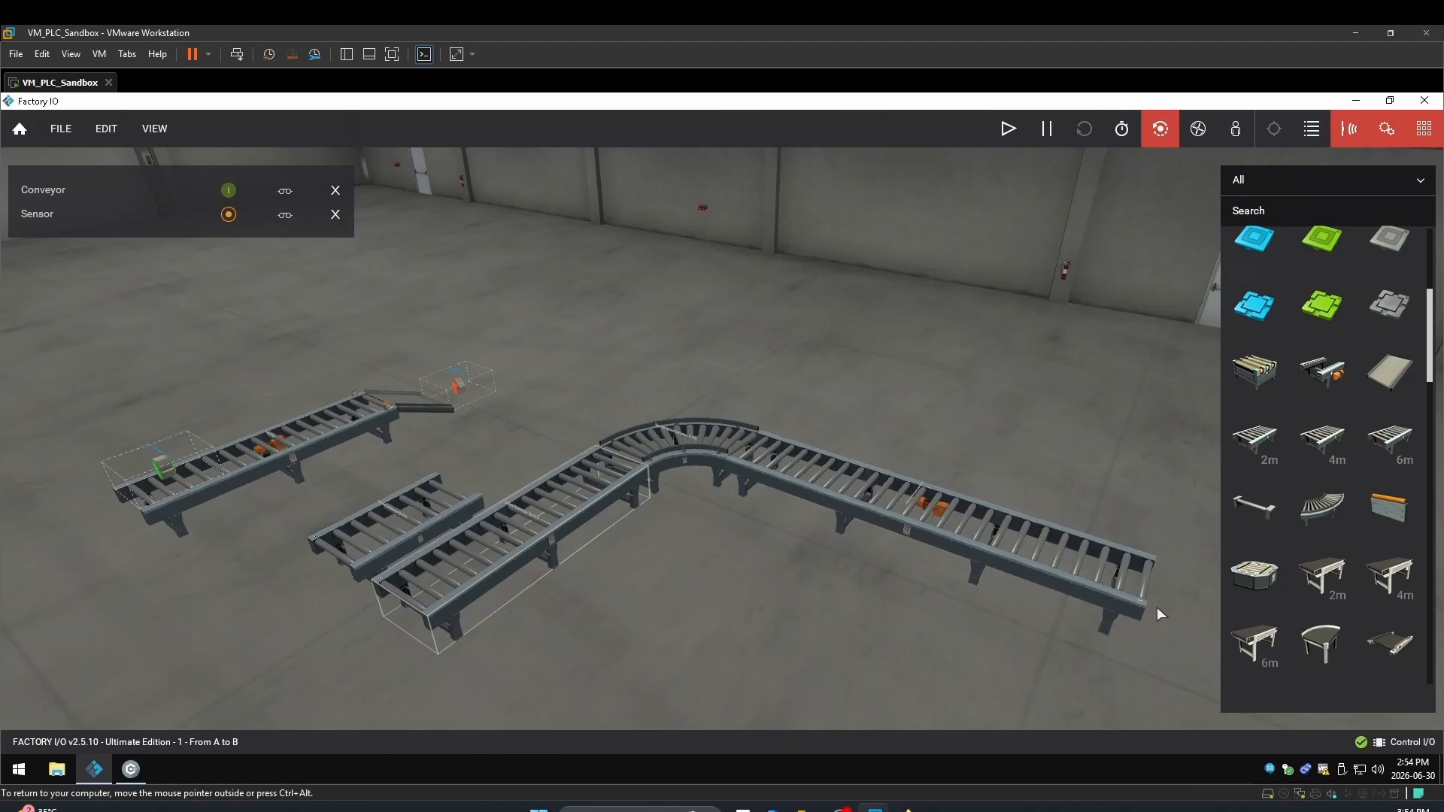
left_click(412, 521)
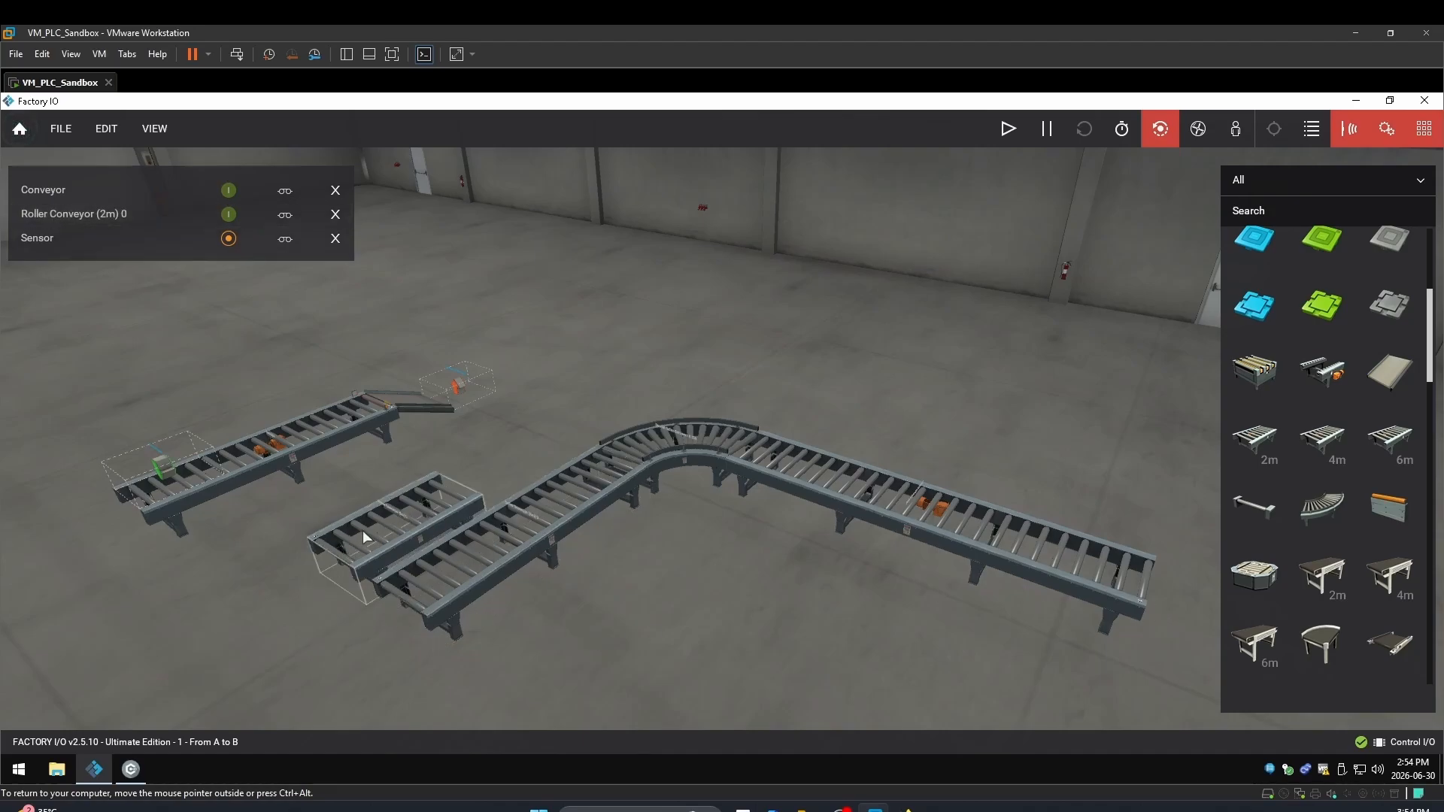
left_click_drag(353, 535, 218, 674)
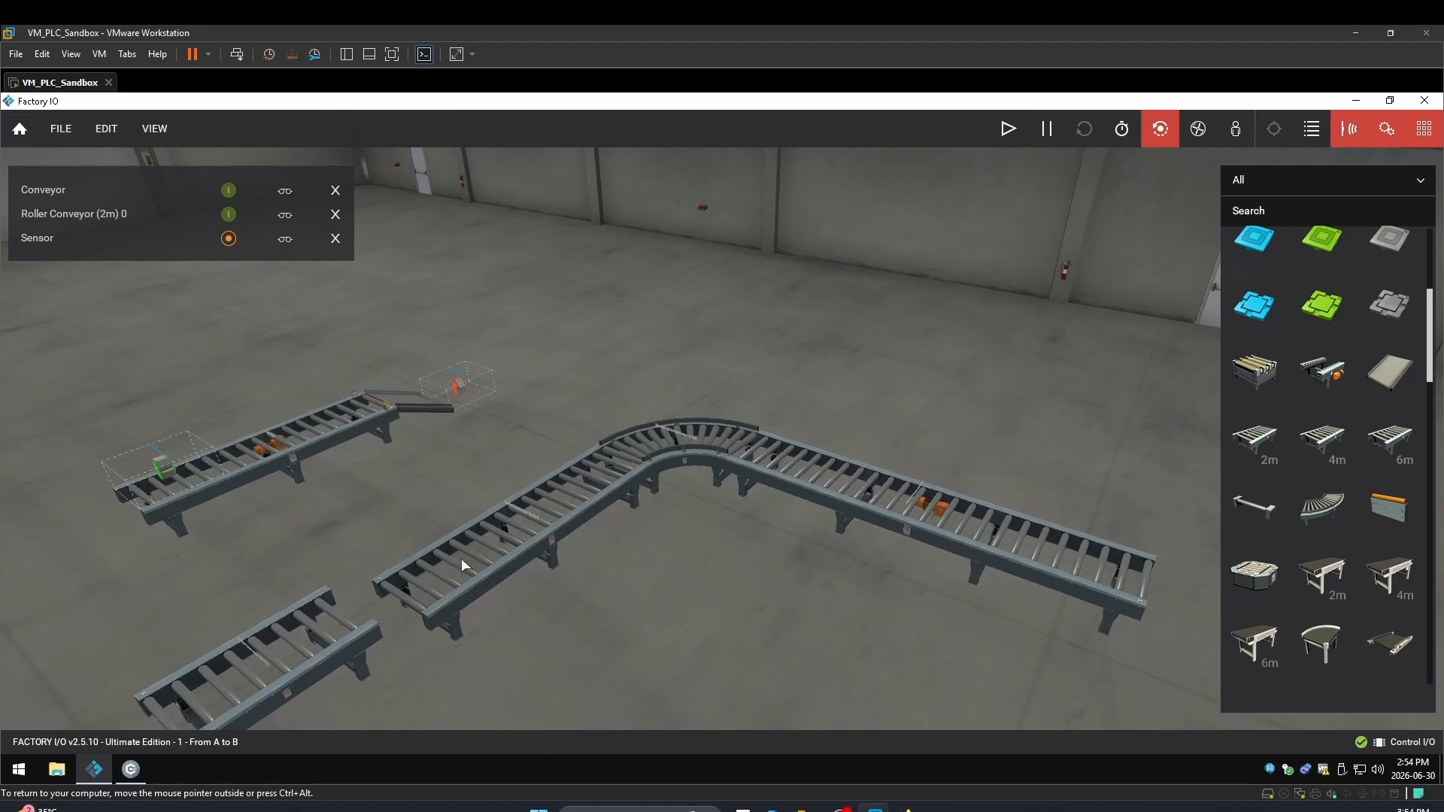
Turn the short conveyor near the line around and butt it against the long line
left_click(522, 547)
right_click(522, 547)
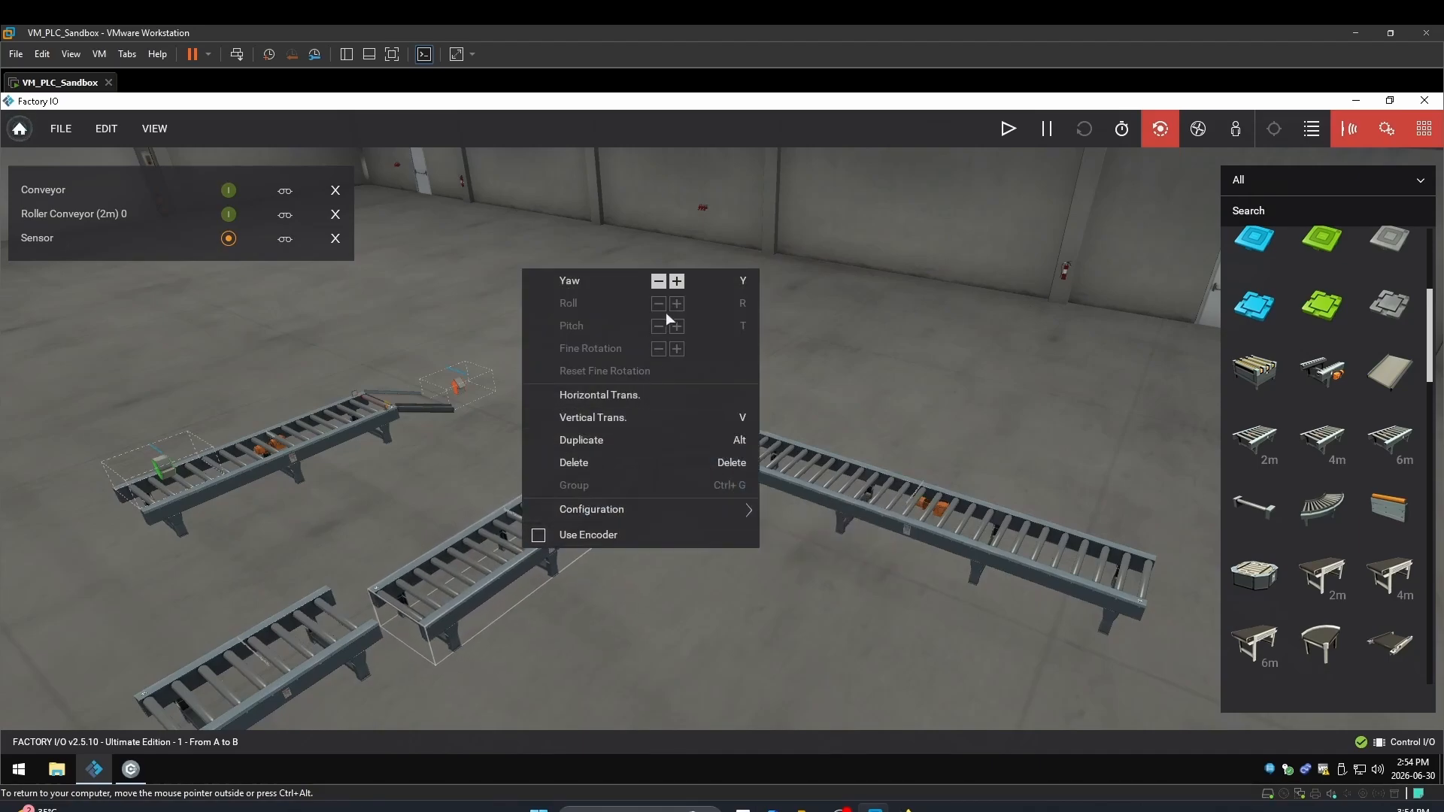
left_click(662, 285)
left_click(663, 285)
left_click(496, 587)
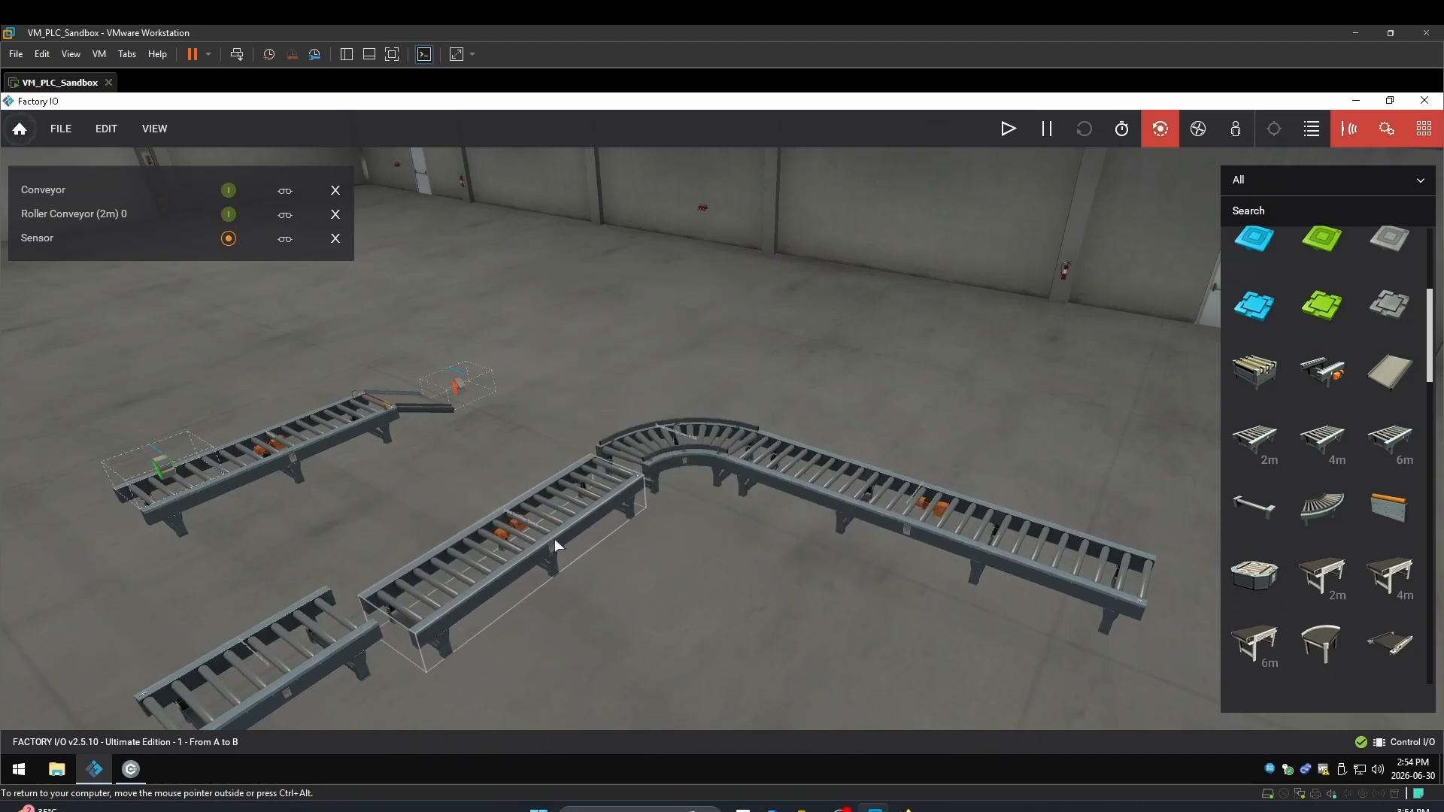
left_click_drag(570, 526, 569, 517)
Turn the lower-left roller conveyor around and join it onto the long line
left_click(231, 677)
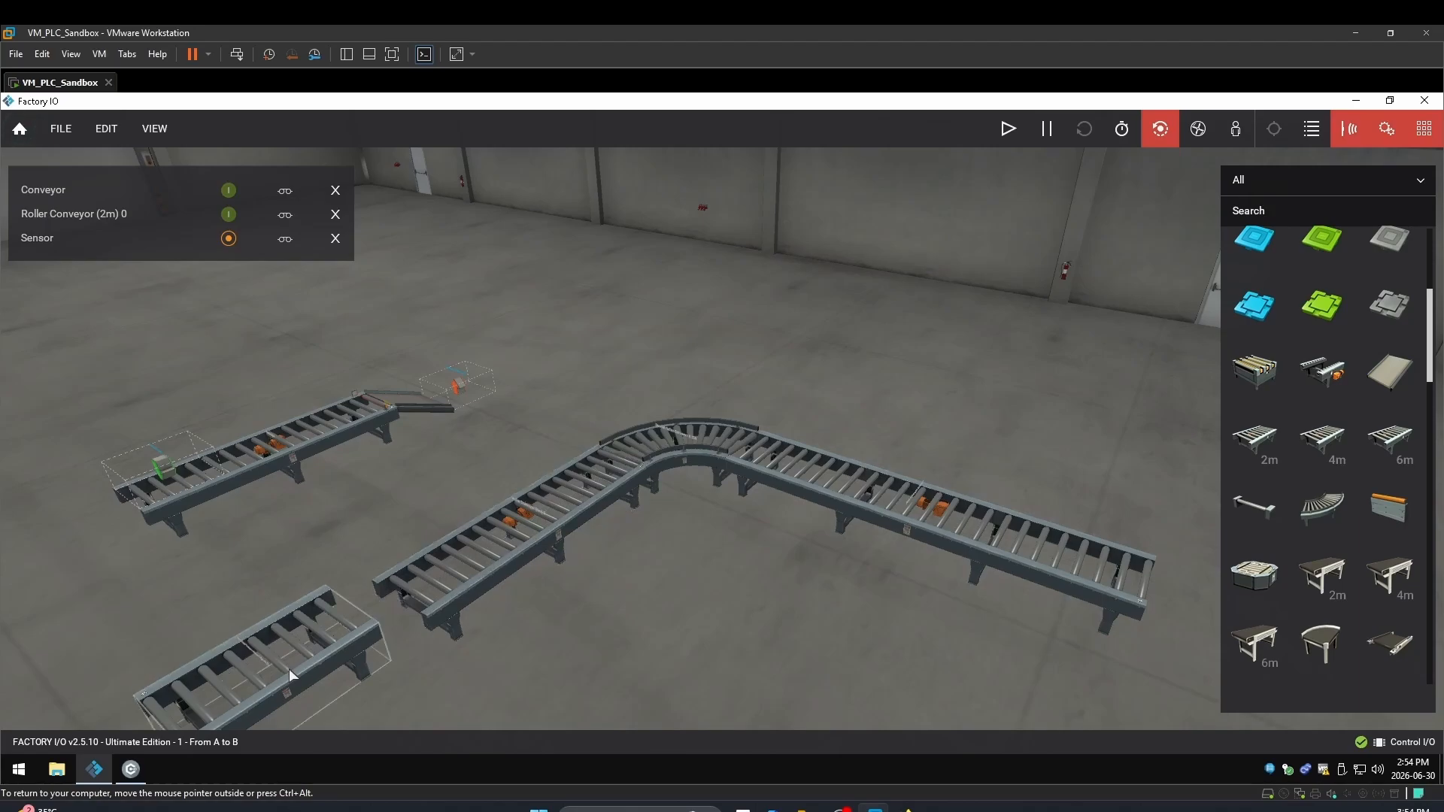
right_click(292, 675)
left_click(425, 402)
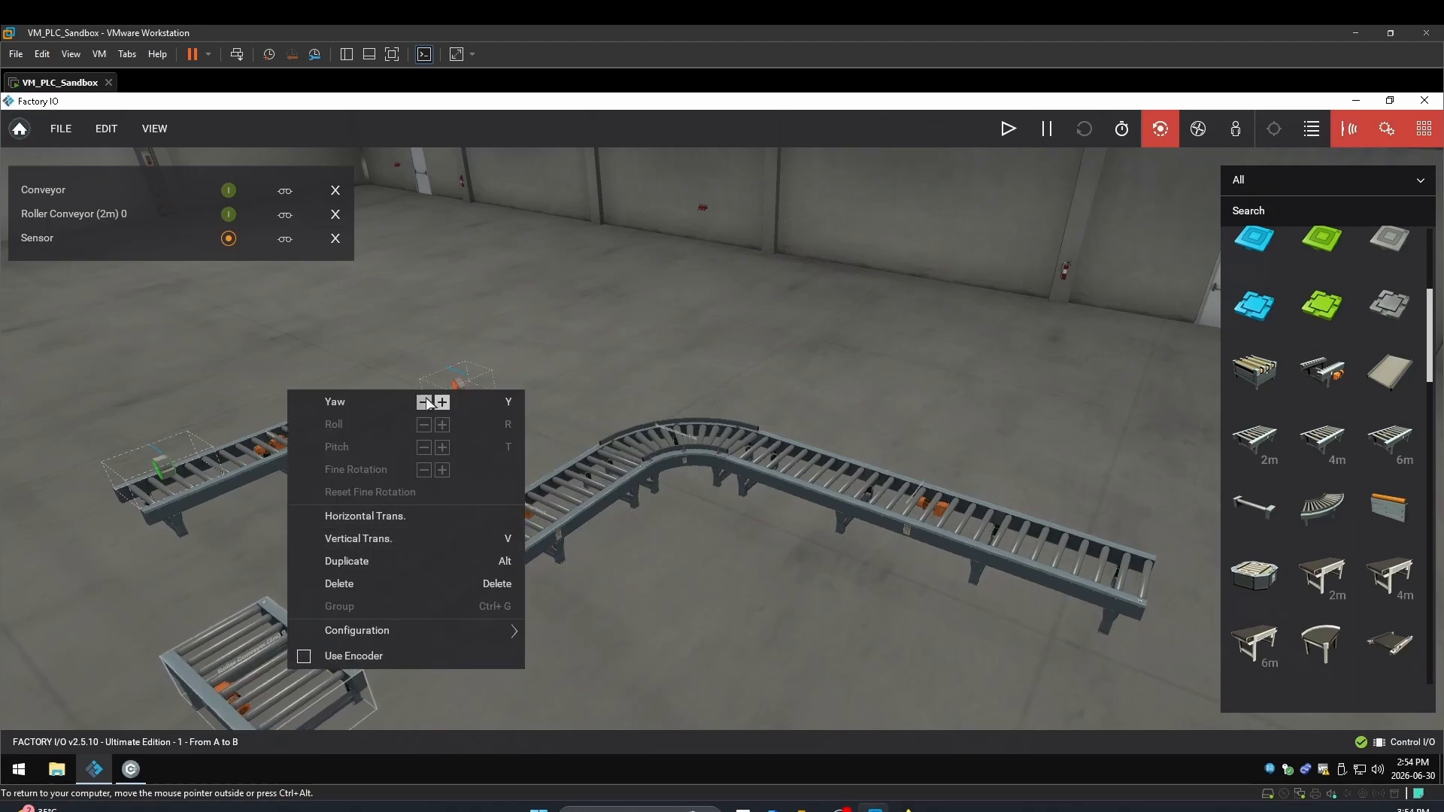
left_click(425, 402)
left_click(247, 657)
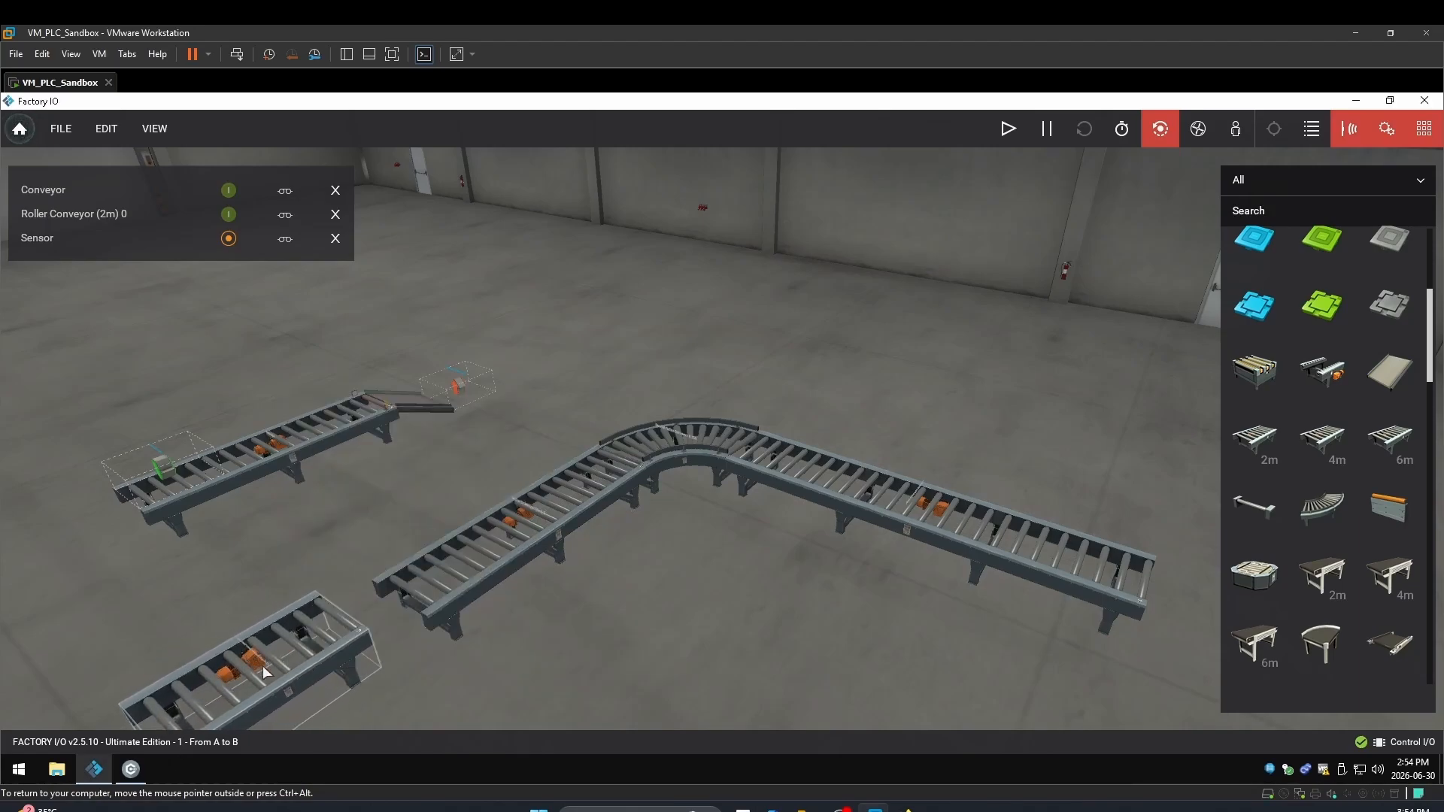
left_click_drag(261, 664, 334, 645)
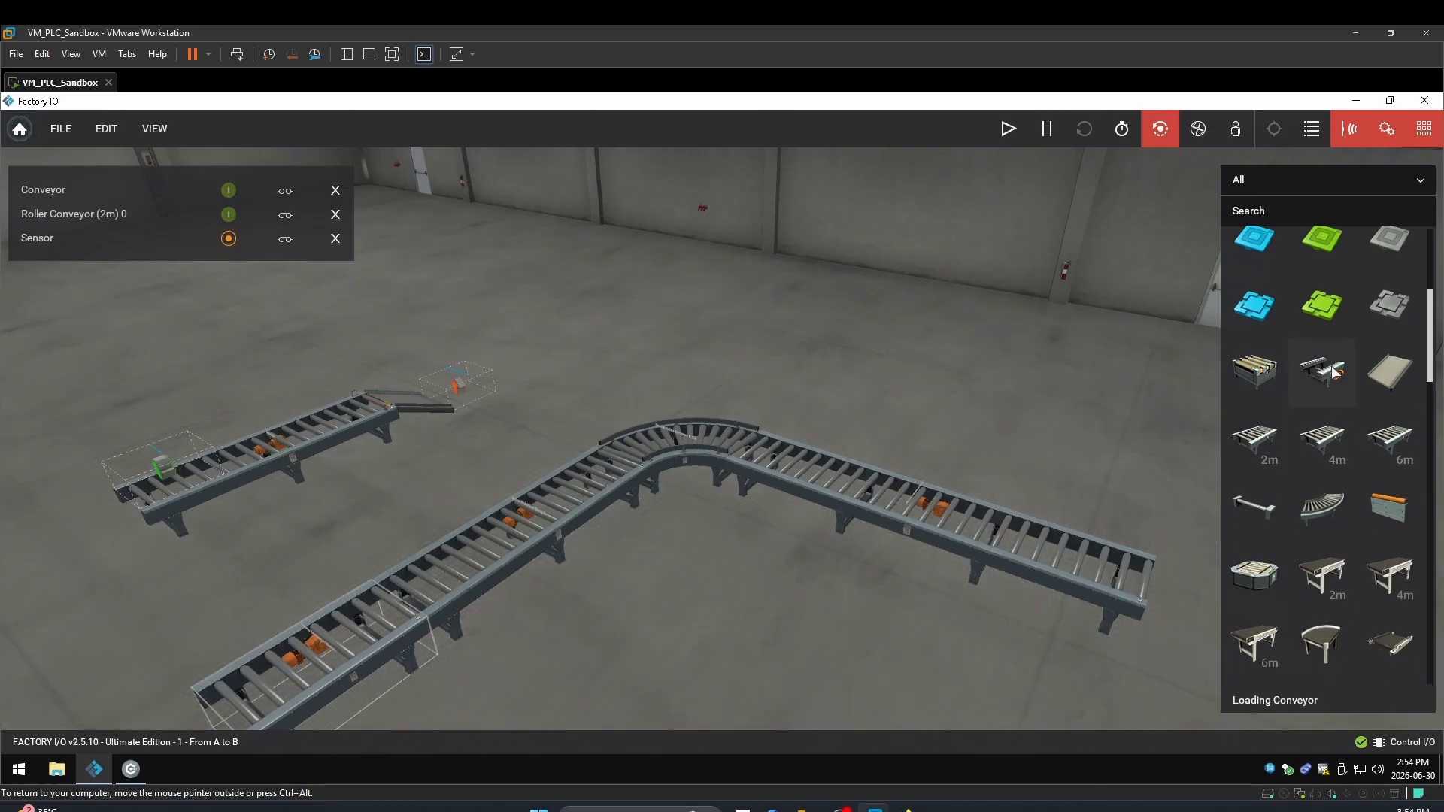
Place a Loading Conveyor on the floor
left_click_drag(1333, 372, 742, 681)
scroll(743, 681, "down", 3)
double_click(775, 643)
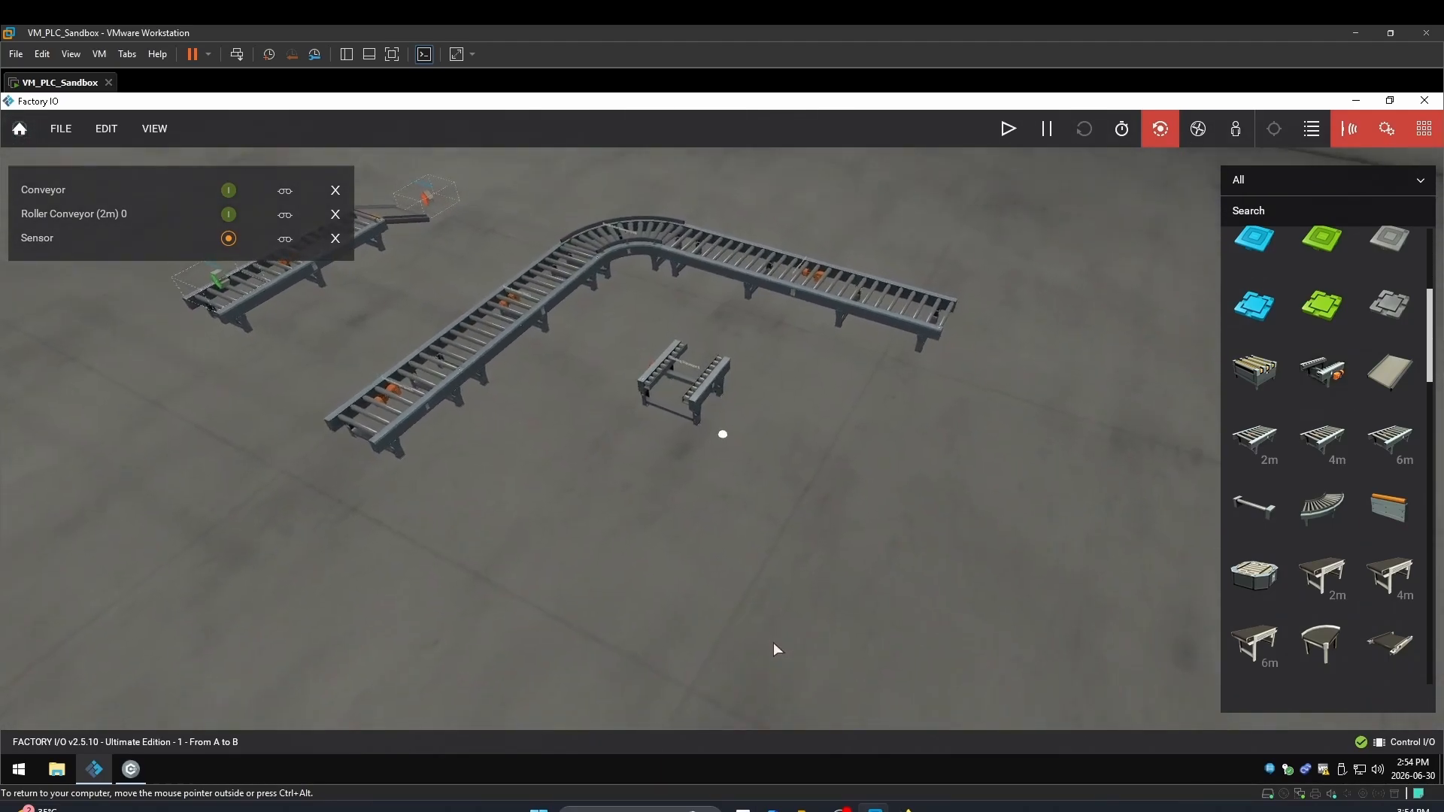
right_click_drag(773, 642, 823, 714)
scroll(704, 424, "up", 6)
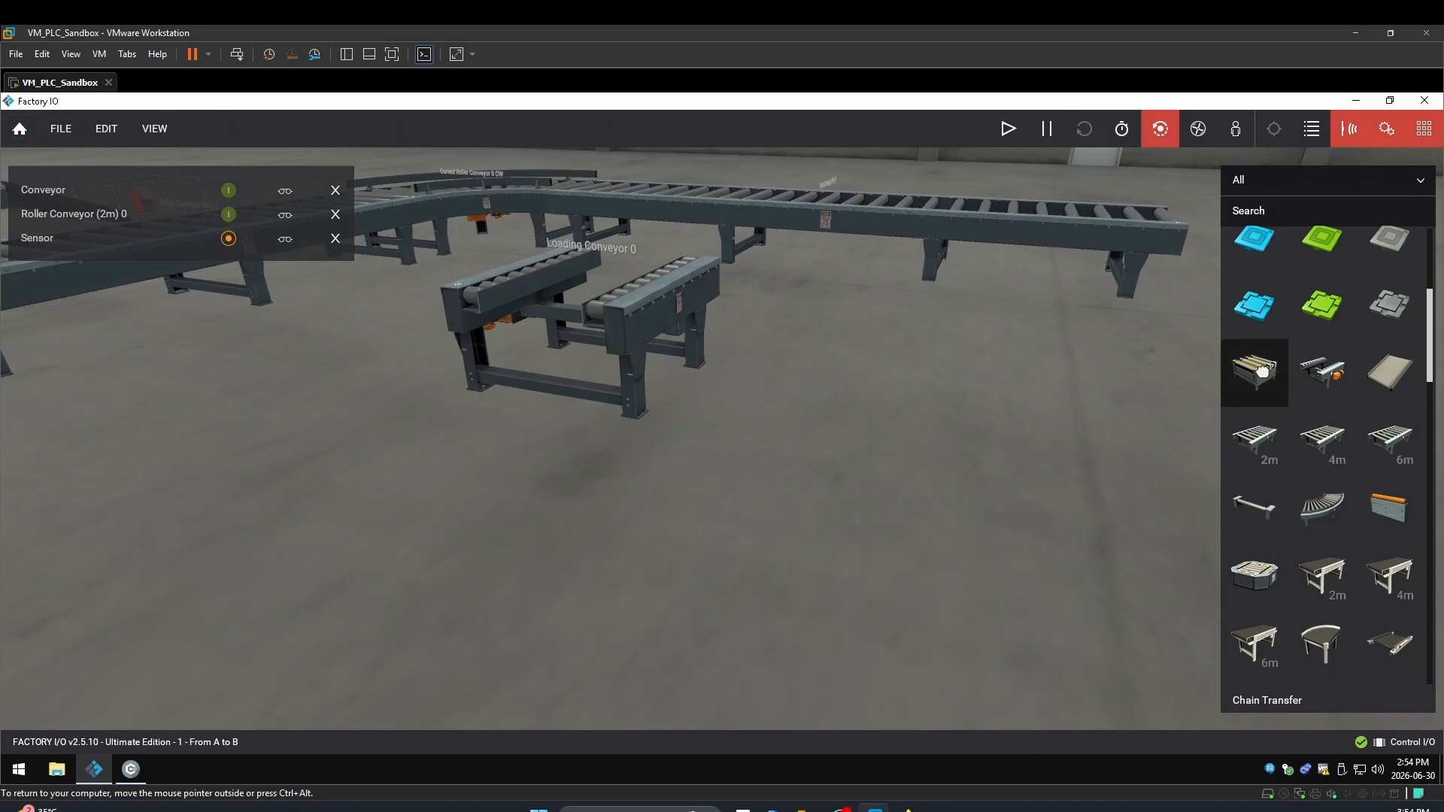
Place a Chain Transfer beside it, watch its Chain Transfer 0 (+) tag, and force Conveyor on
left_click_drag(1261, 370, 848, 410)
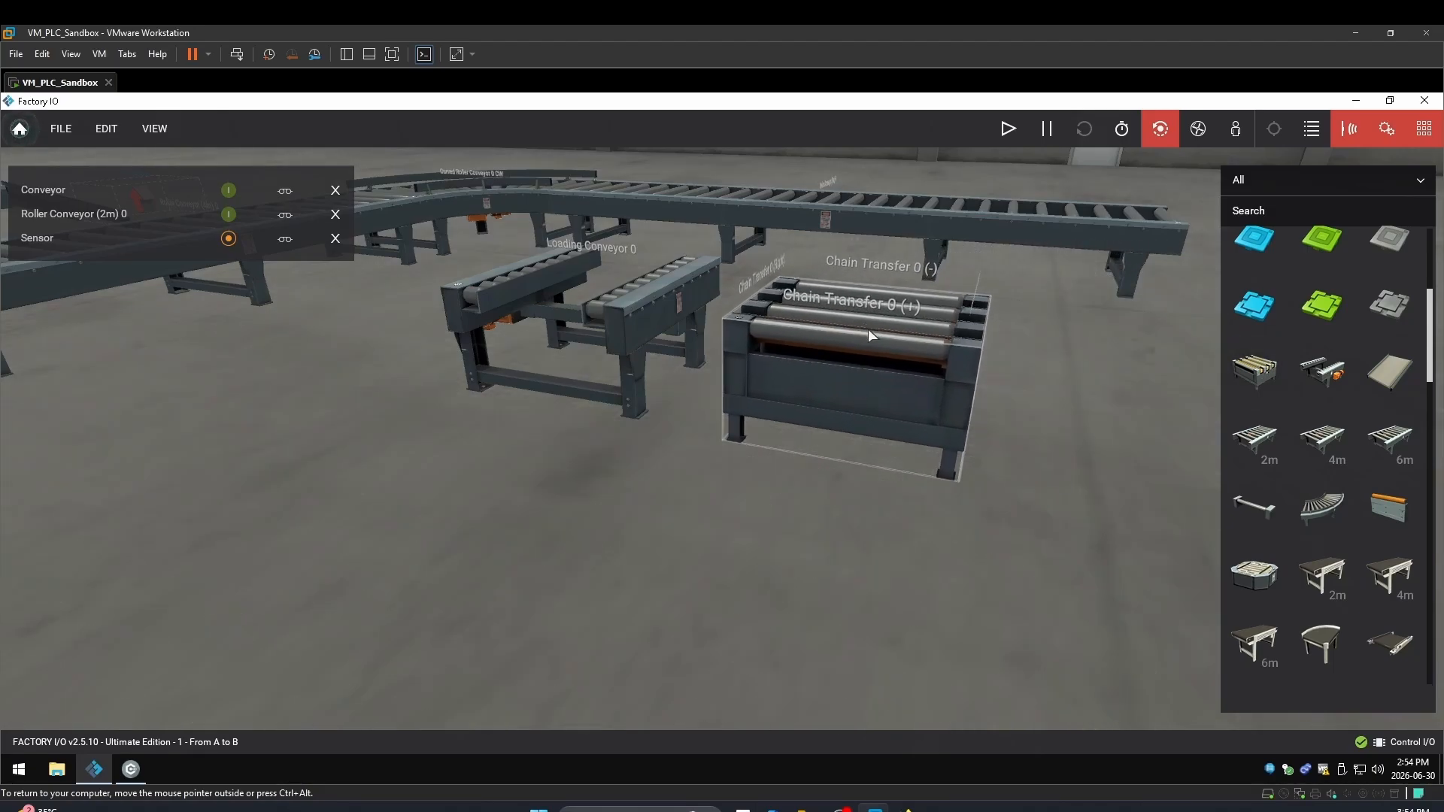
right_click_drag(868, 328, 832, 134)
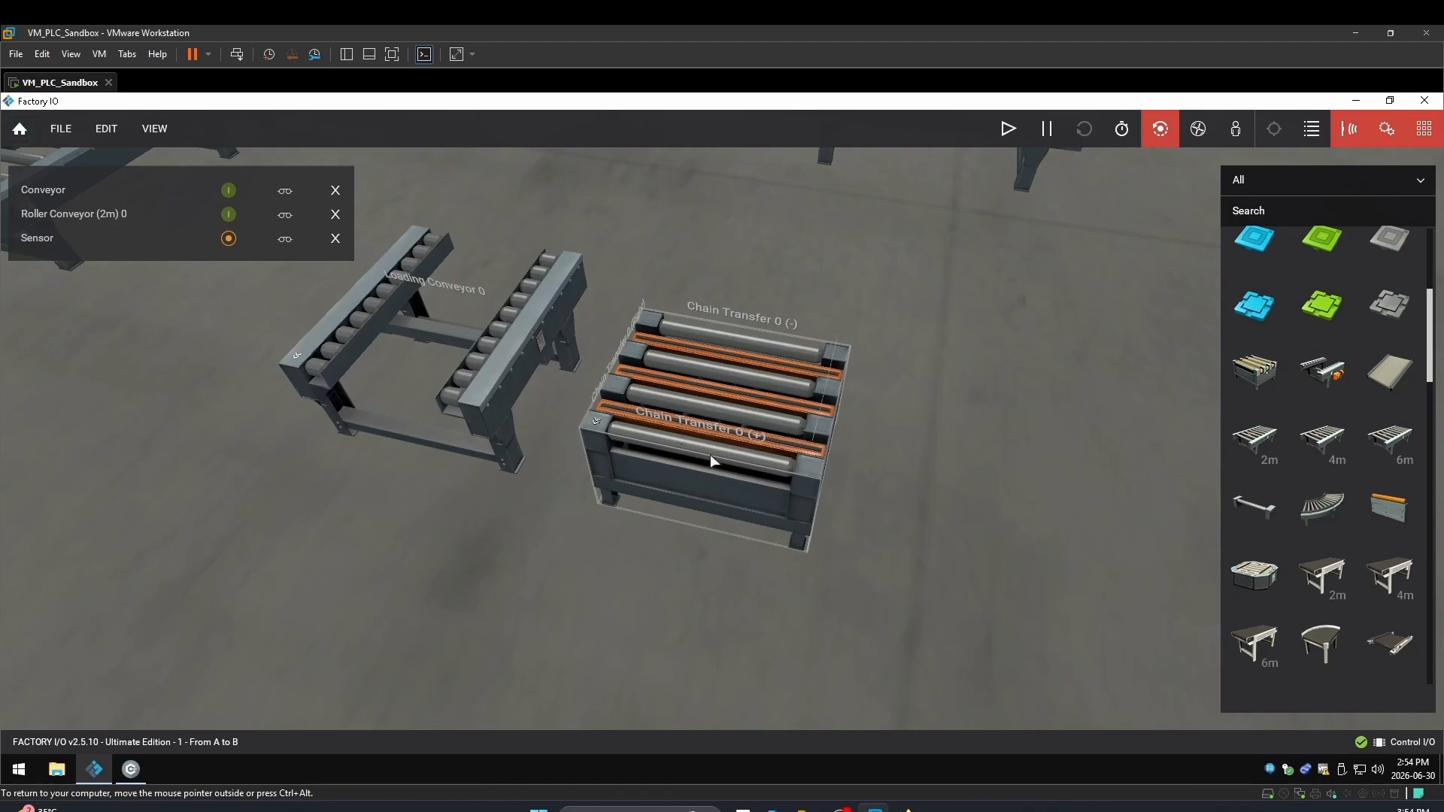
left_click(758, 449)
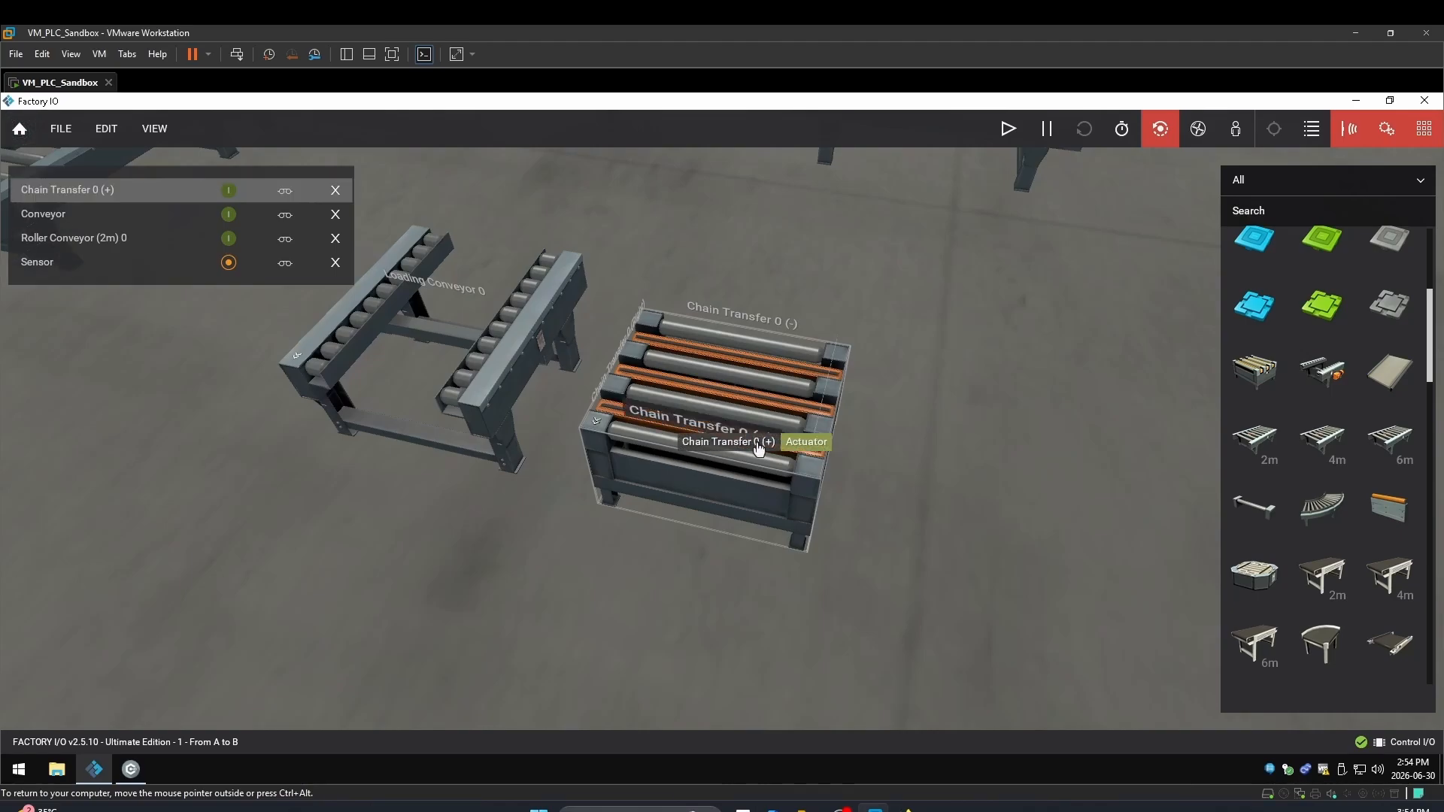
left_click(229, 215)
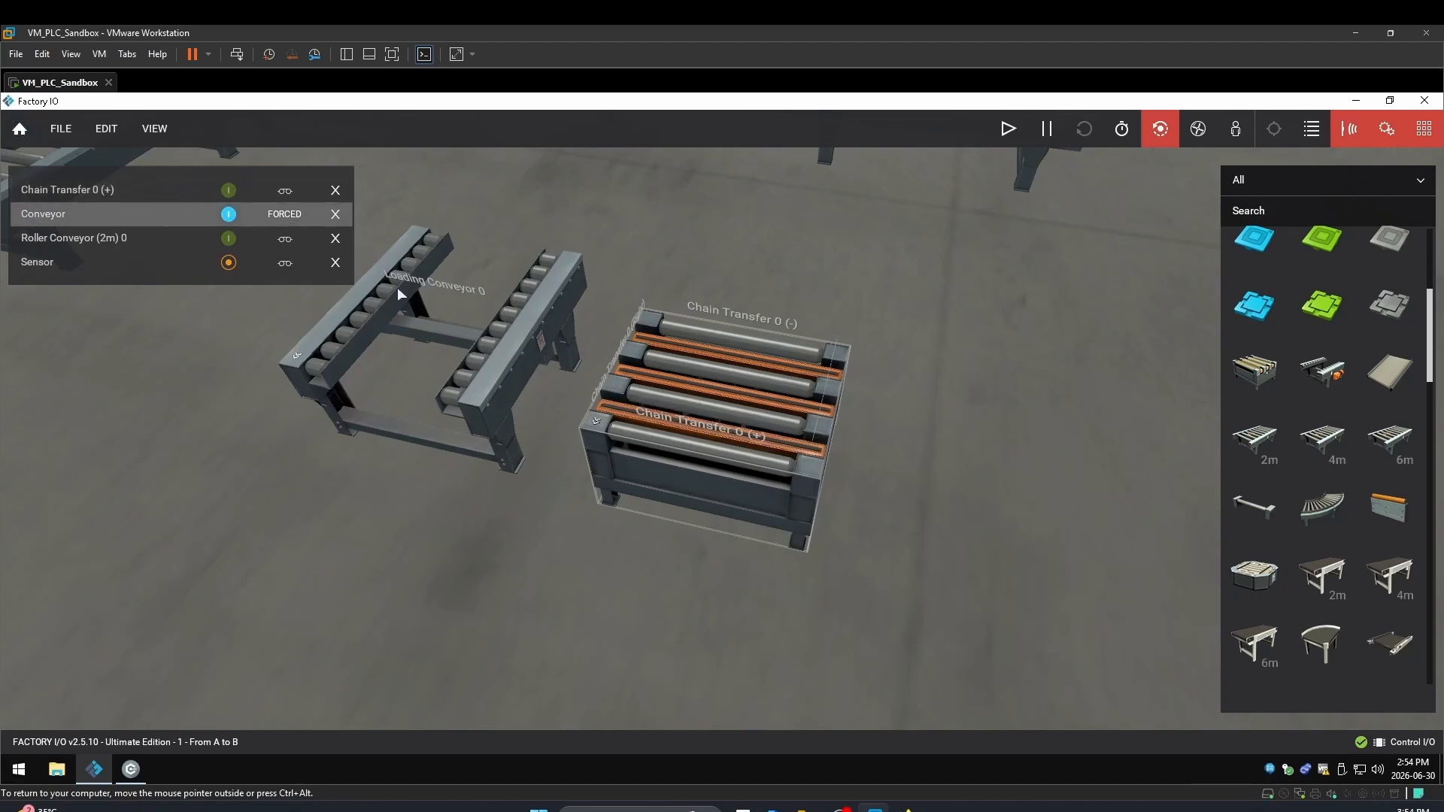
right_click_drag(687, 421, 761, 446)
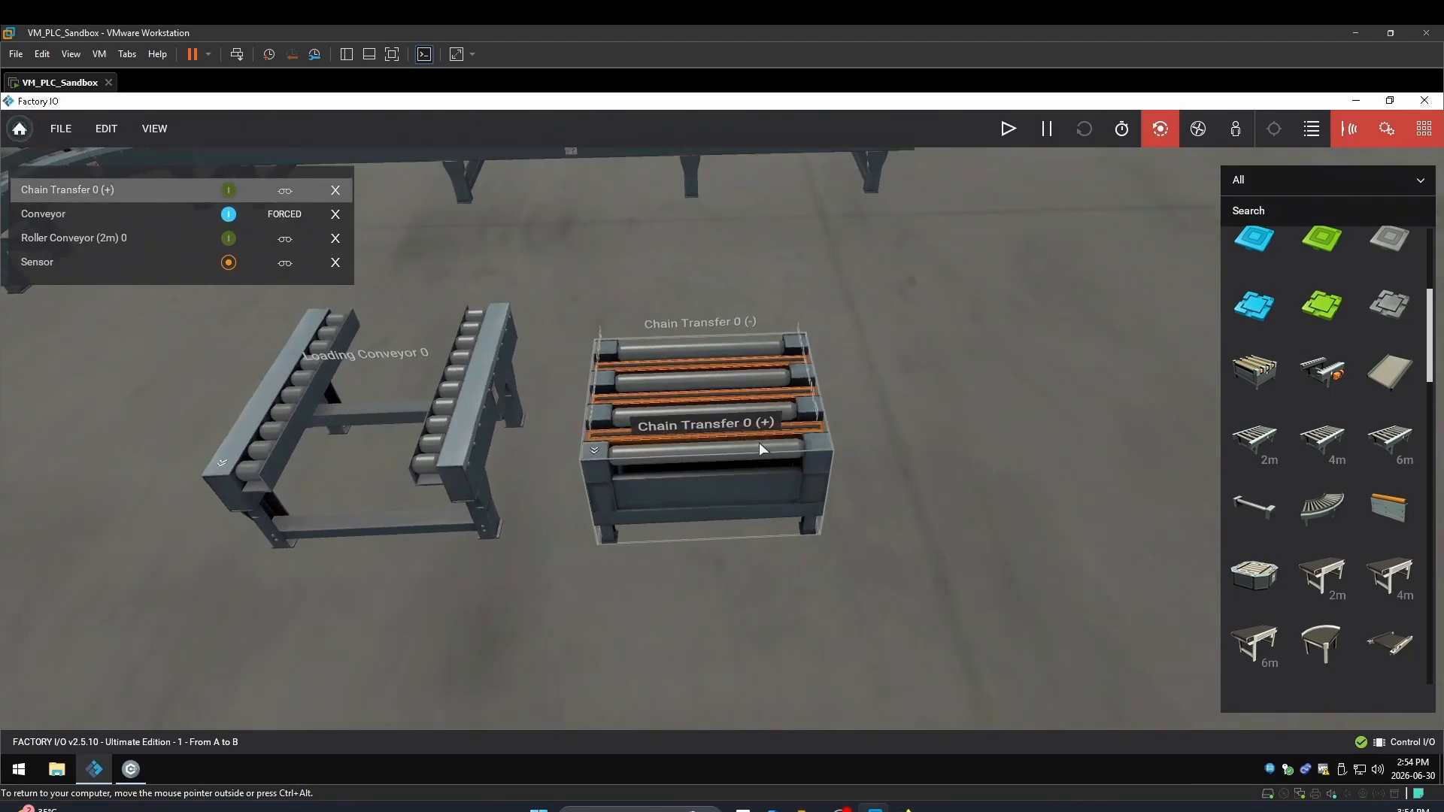
Run the simulation, force Chain Transfer 0 (+), Left and Right on, then stop it
left_click(1008, 128)
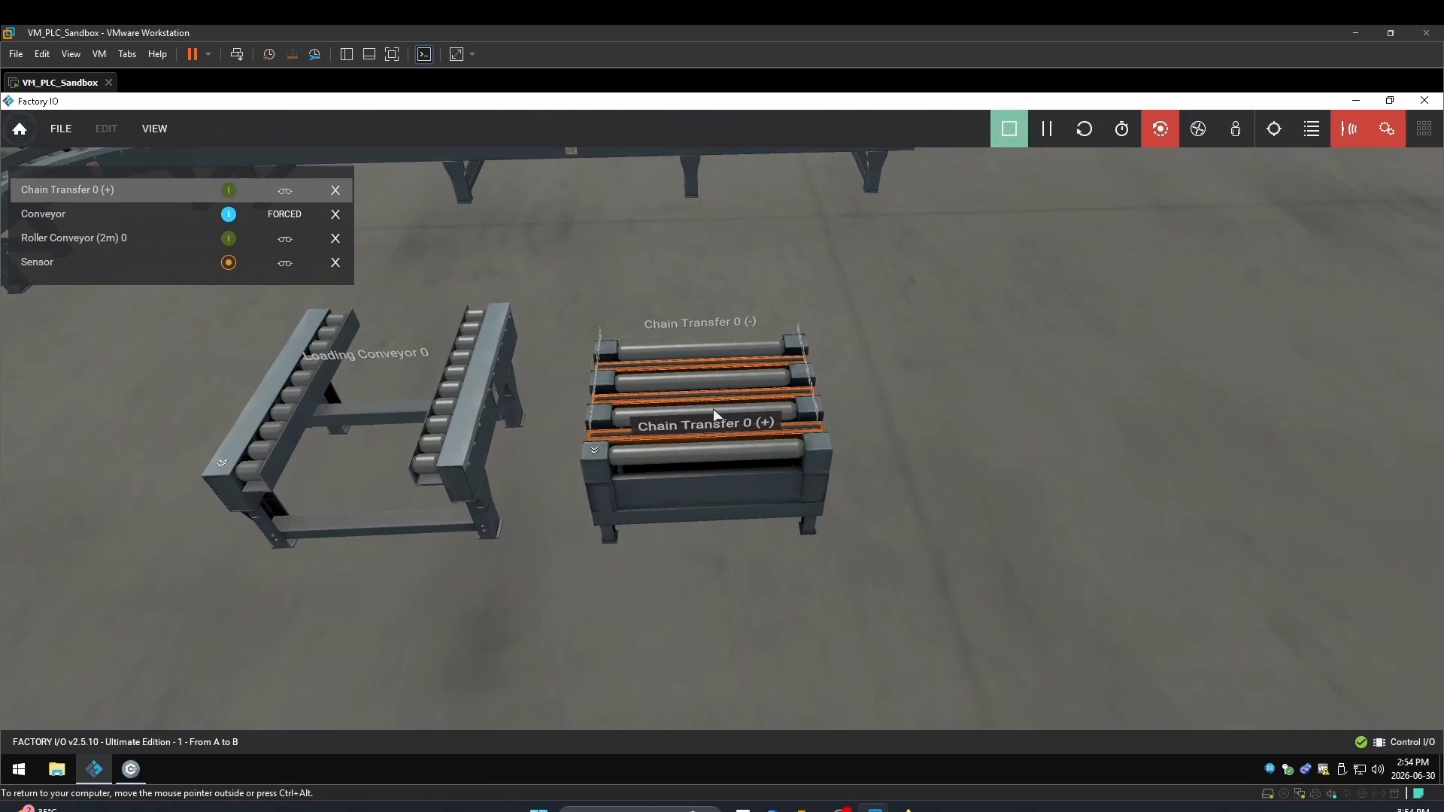
scroll(696, 437, "up", 10)
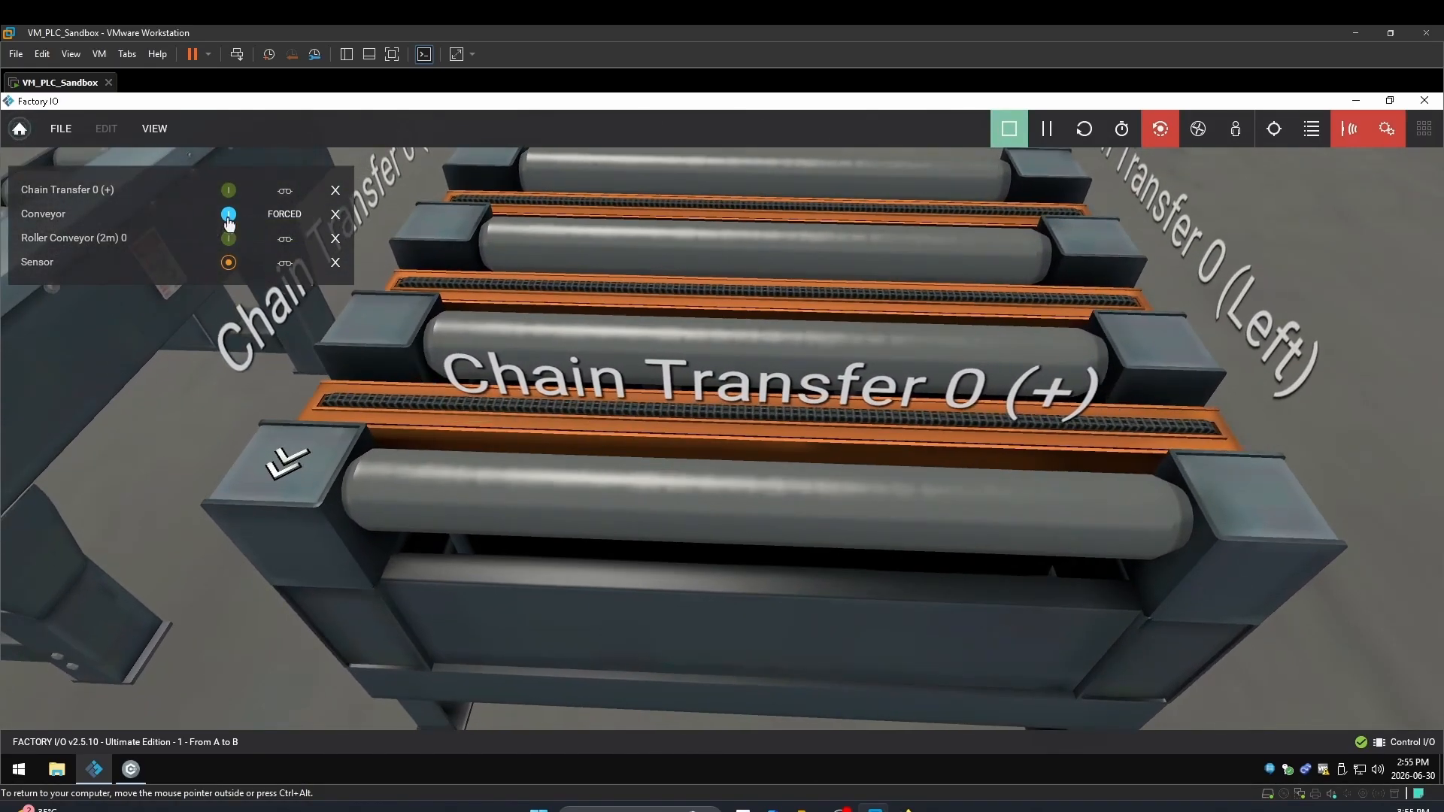
left_click(229, 192)
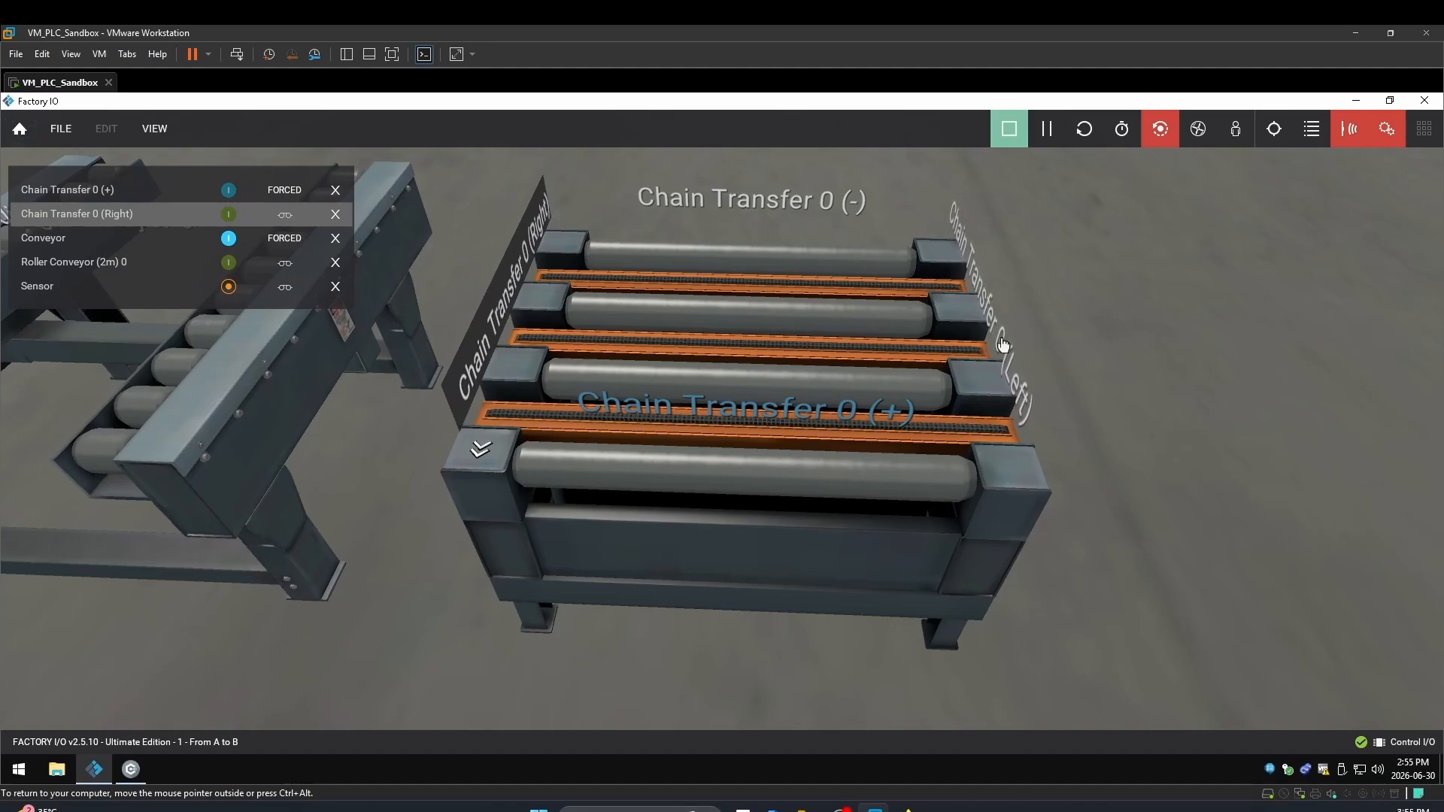
left_click(229, 214)
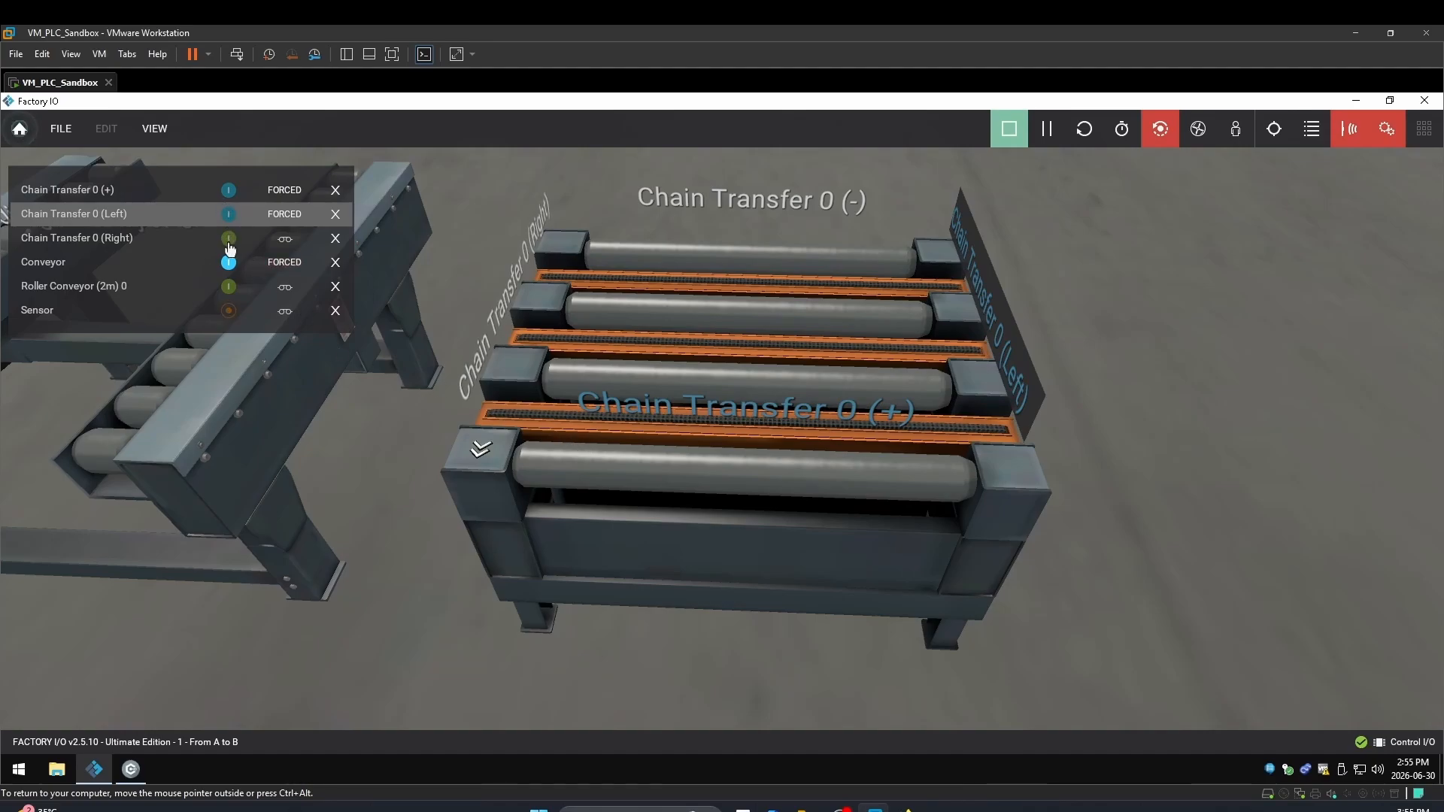
left_click(285, 239)
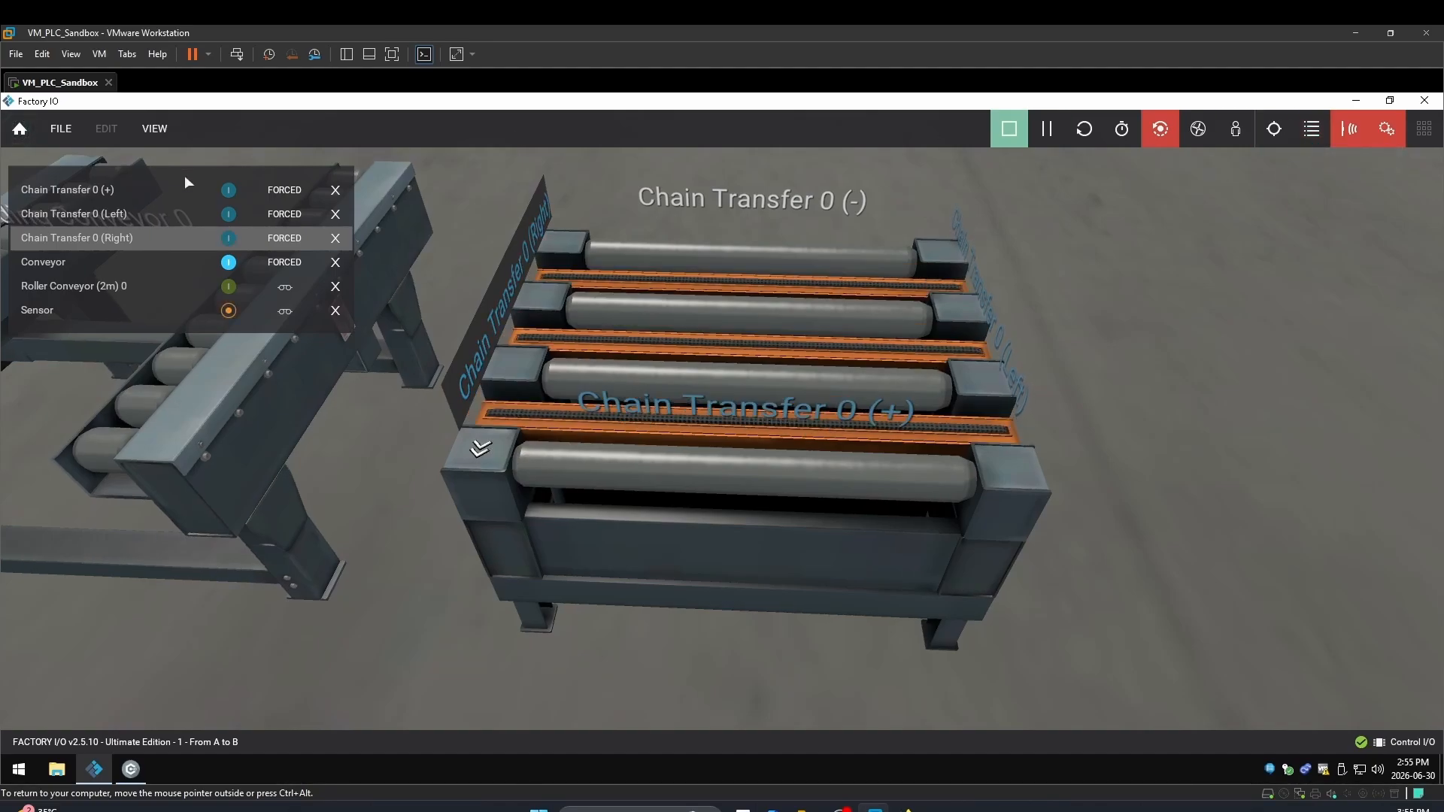
left_click(1010, 128)
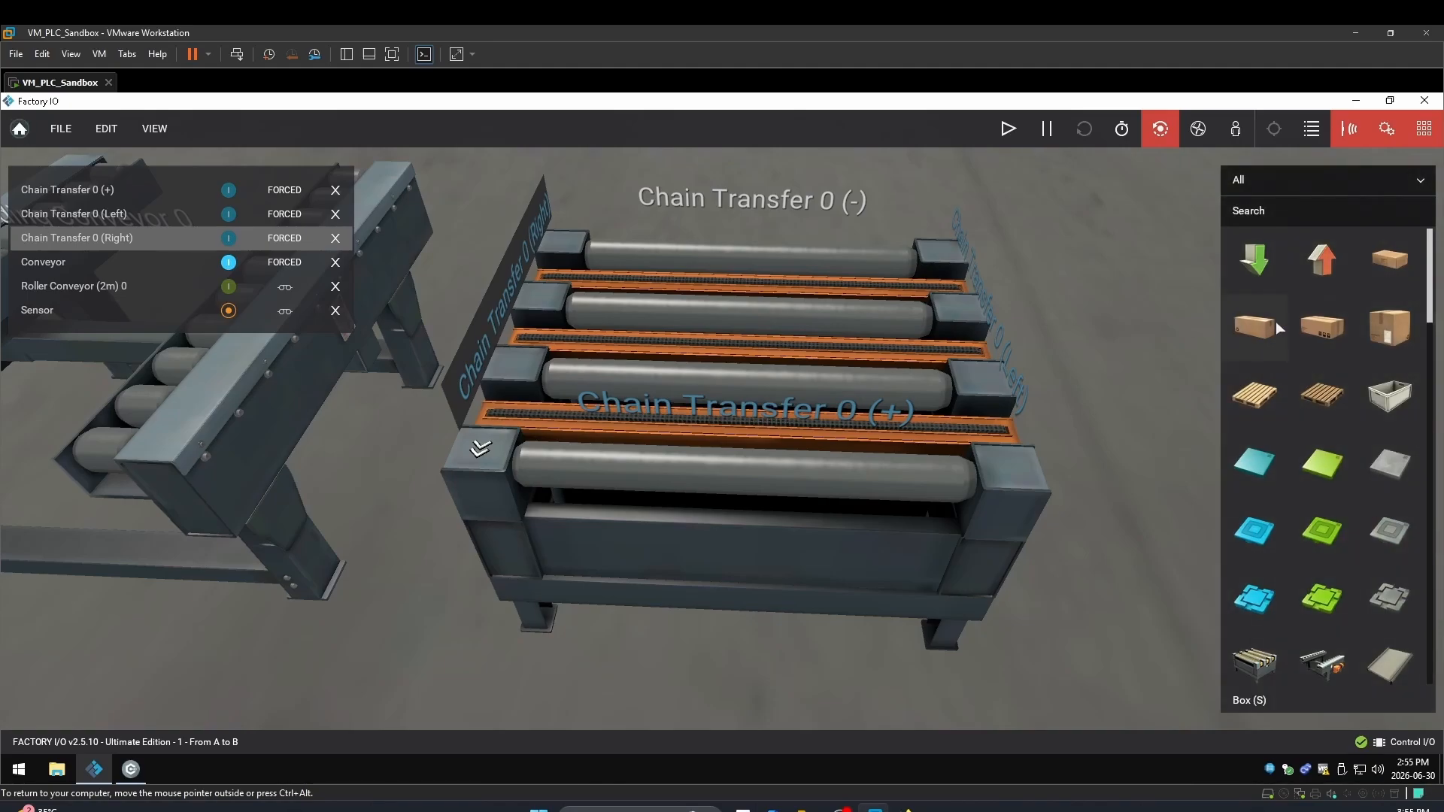
Place 2m, 4m and 6m belt conveyors side by side on the floor
scroll(1267, 327, "down", 1)
scroll(1266, 328, "down", 5)
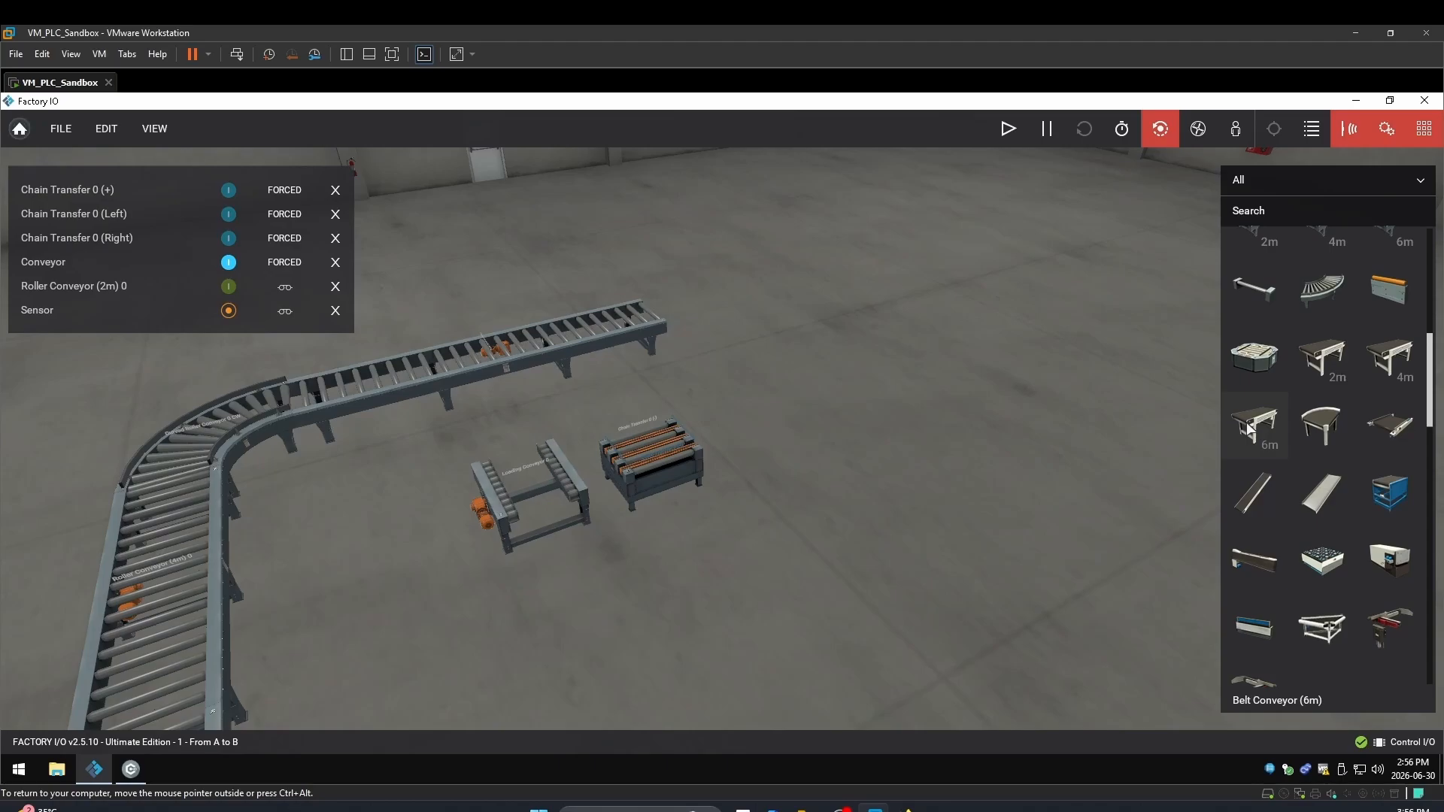
left_click_drag(1333, 373, 872, 337)
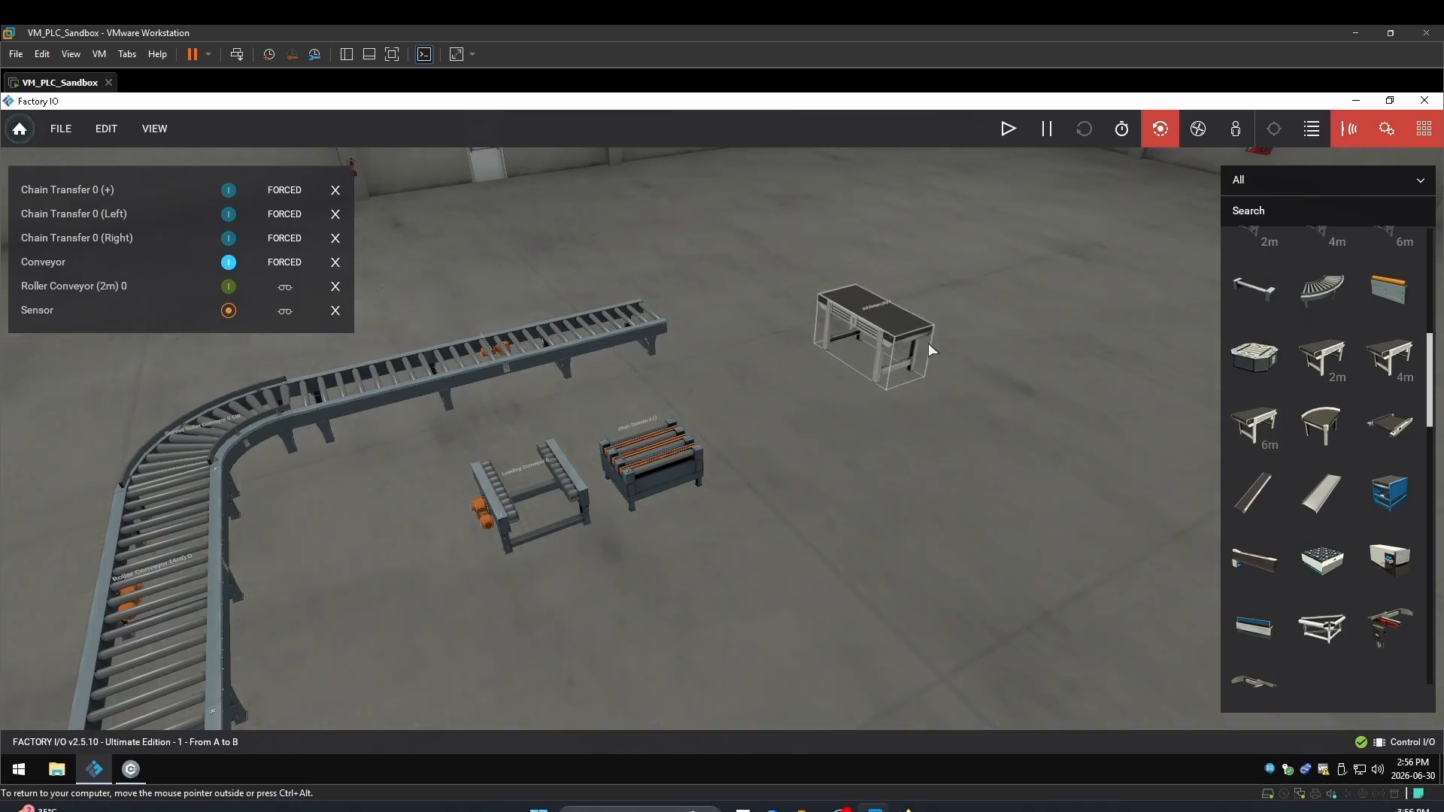
left_click_drag(1380, 368, 970, 348)
left_click_drag(1269, 426, 1063, 331)
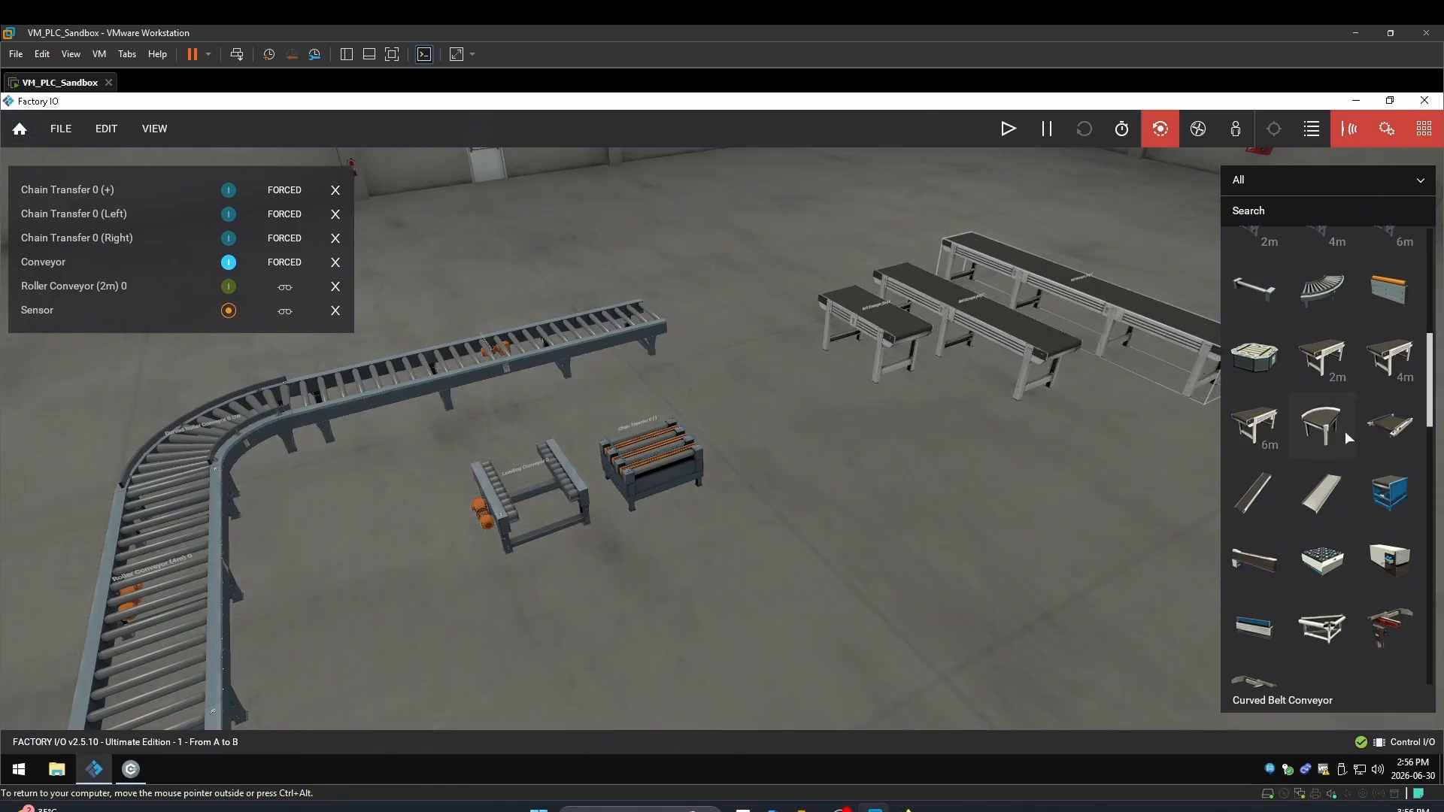
Add a curved belt conveyor rotated with Yaw minus beside the belts, then a Belt Conveyor Gate
left_click_drag(1345, 429, 932, 402)
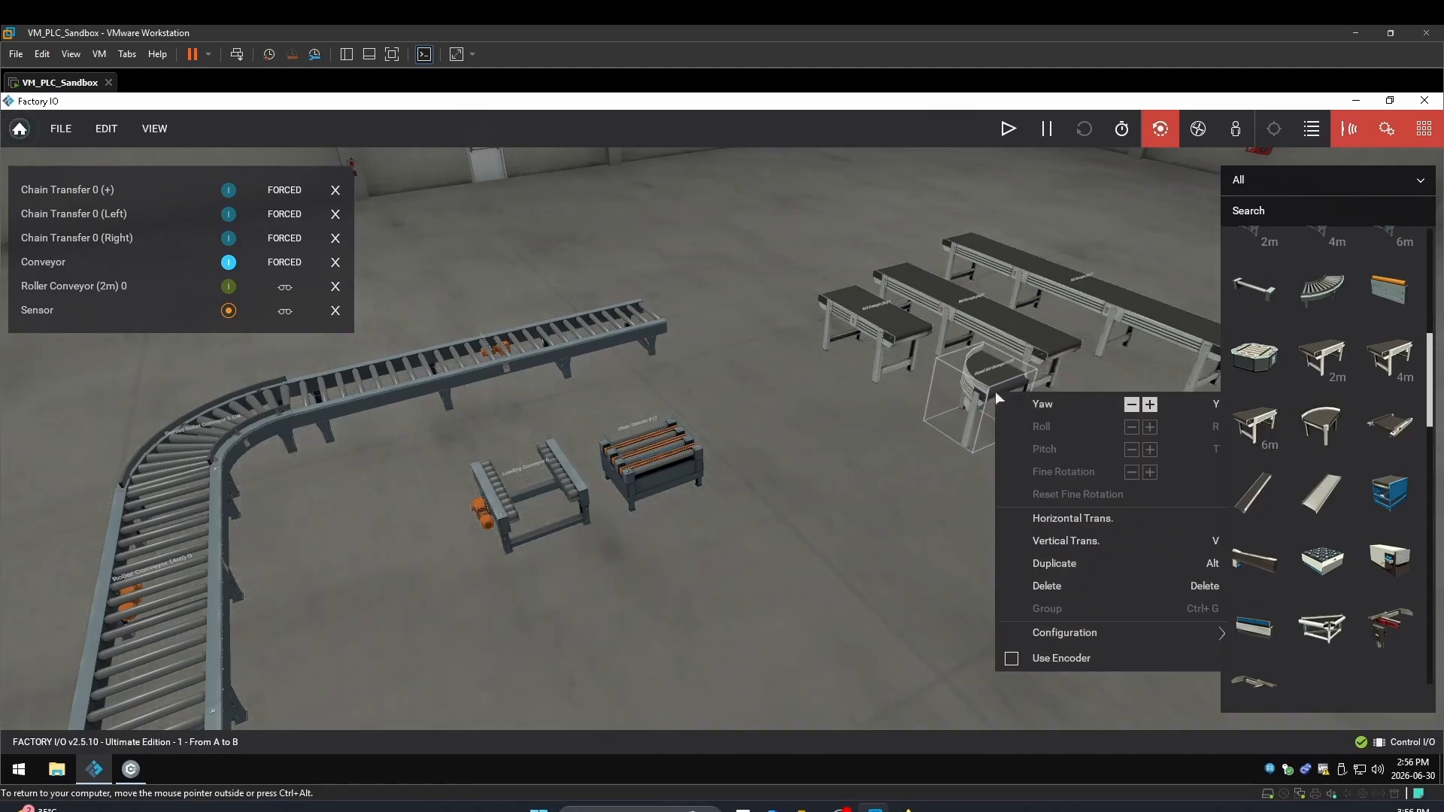
right_click(997, 393)
left_click(1132, 407)
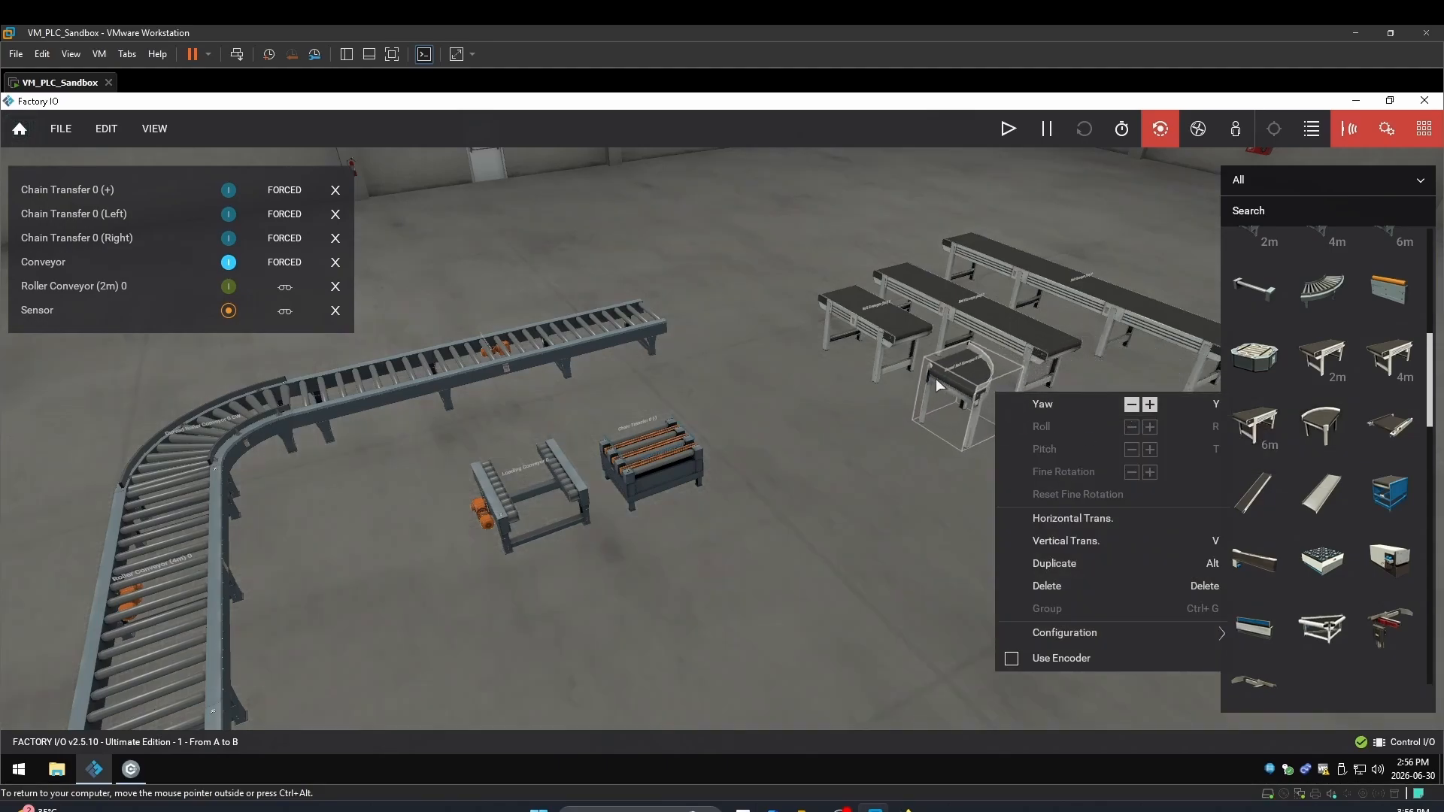
left_click_drag(968, 372, 922, 347)
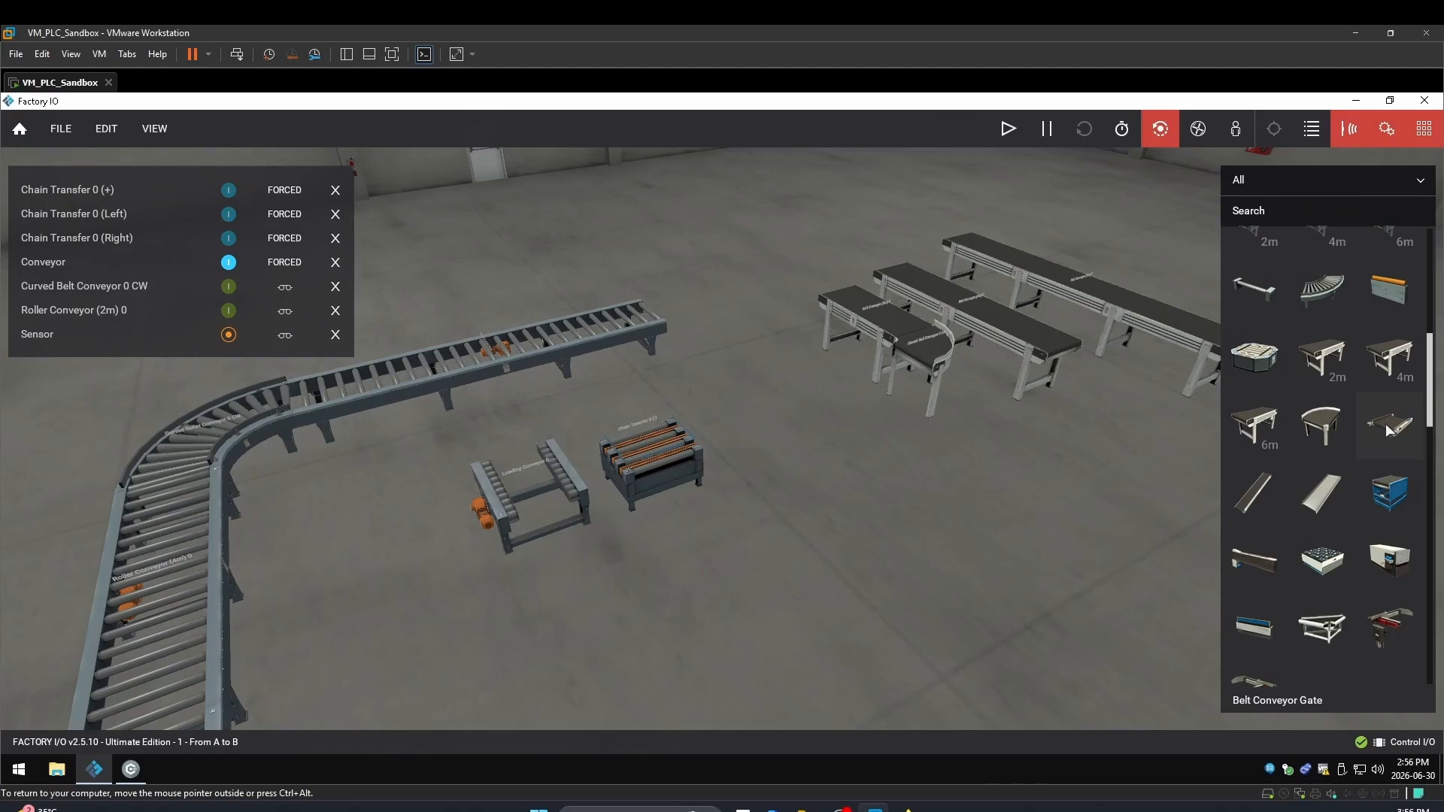
left_click_drag(1389, 431, 1109, 372)
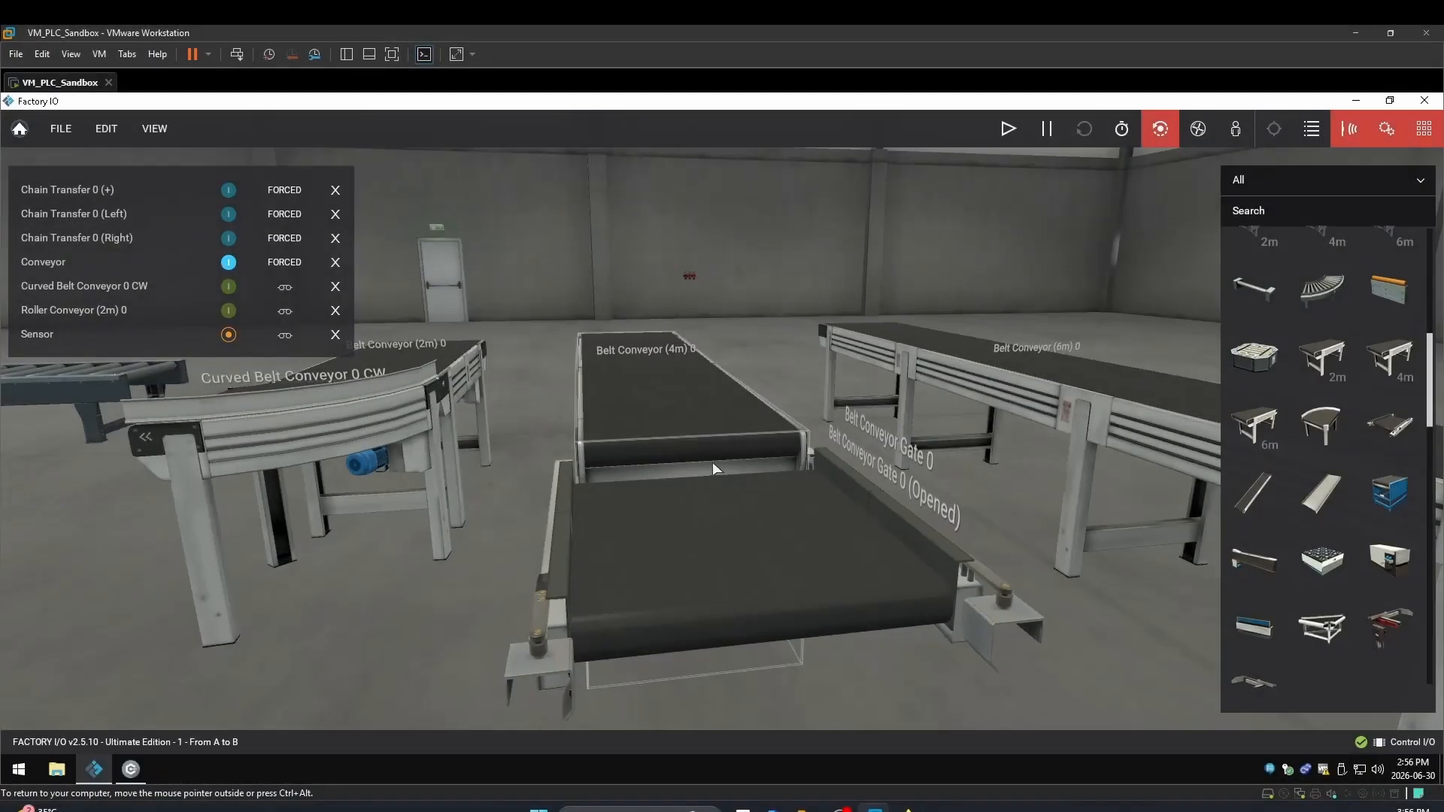
Place a Belt Conveyor Inclined and a Chute Conveyor into the scene, then zoom out
scroll(711, 464, "down", 5)
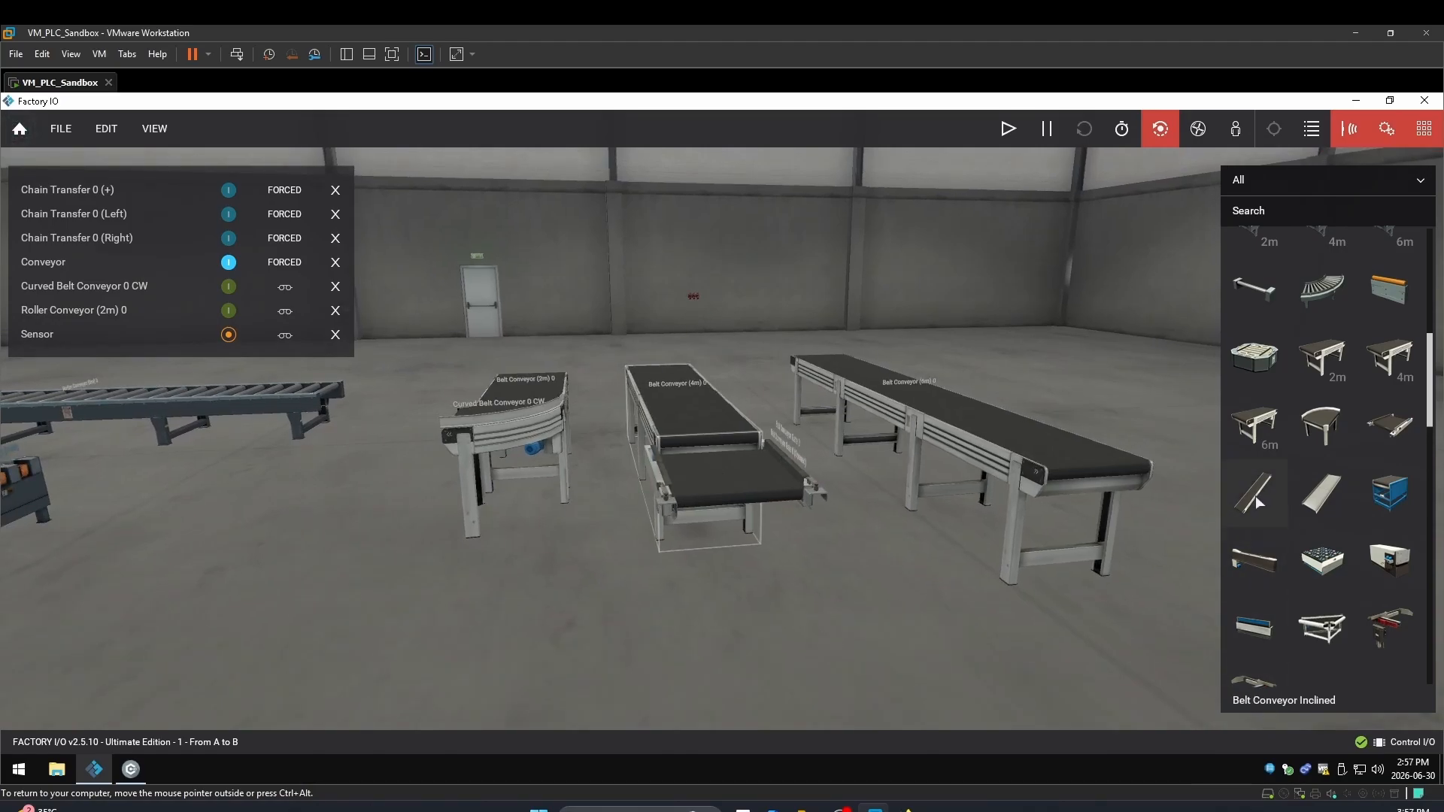
left_click_drag(1256, 495, 895, 616)
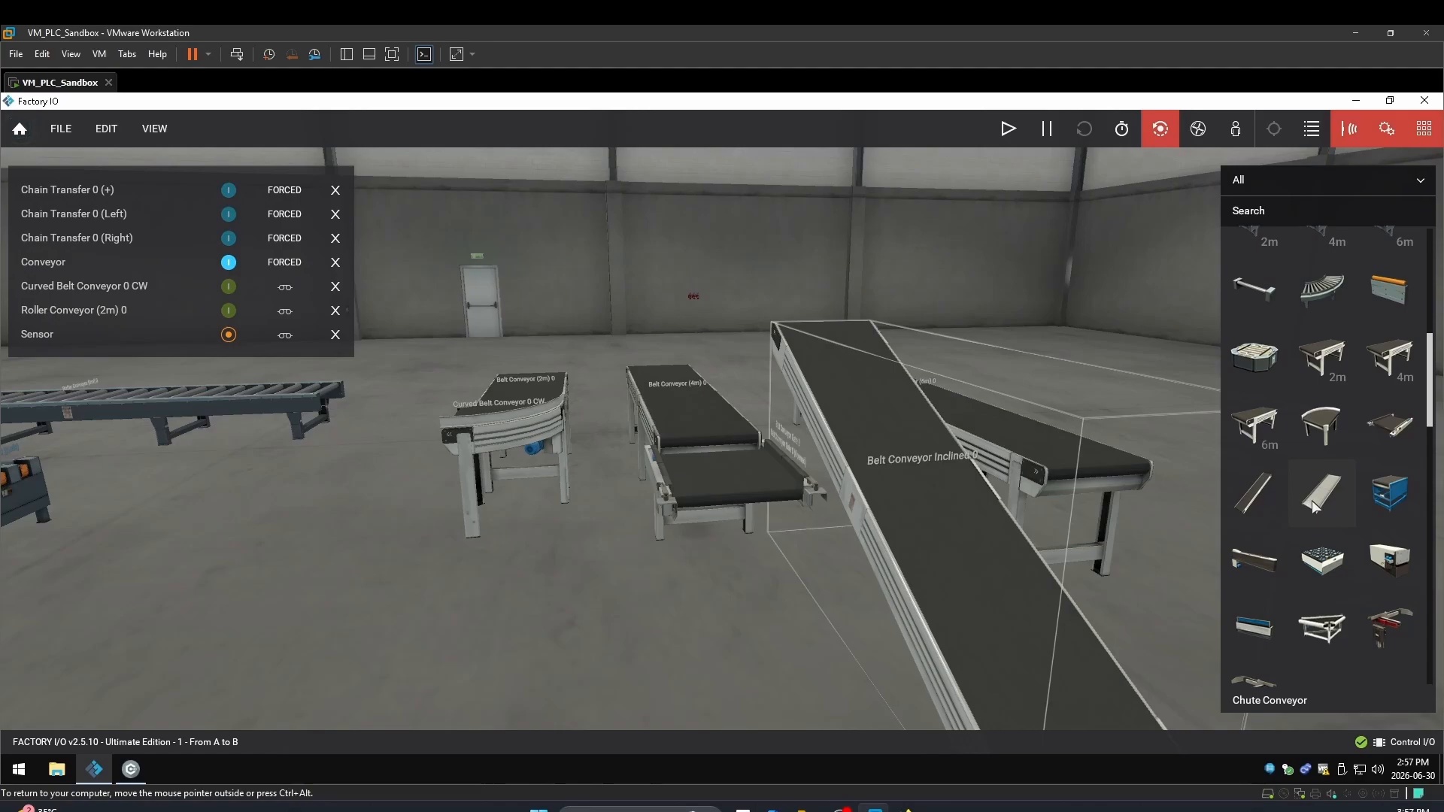
left_click_drag(1315, 505, 520, 641)
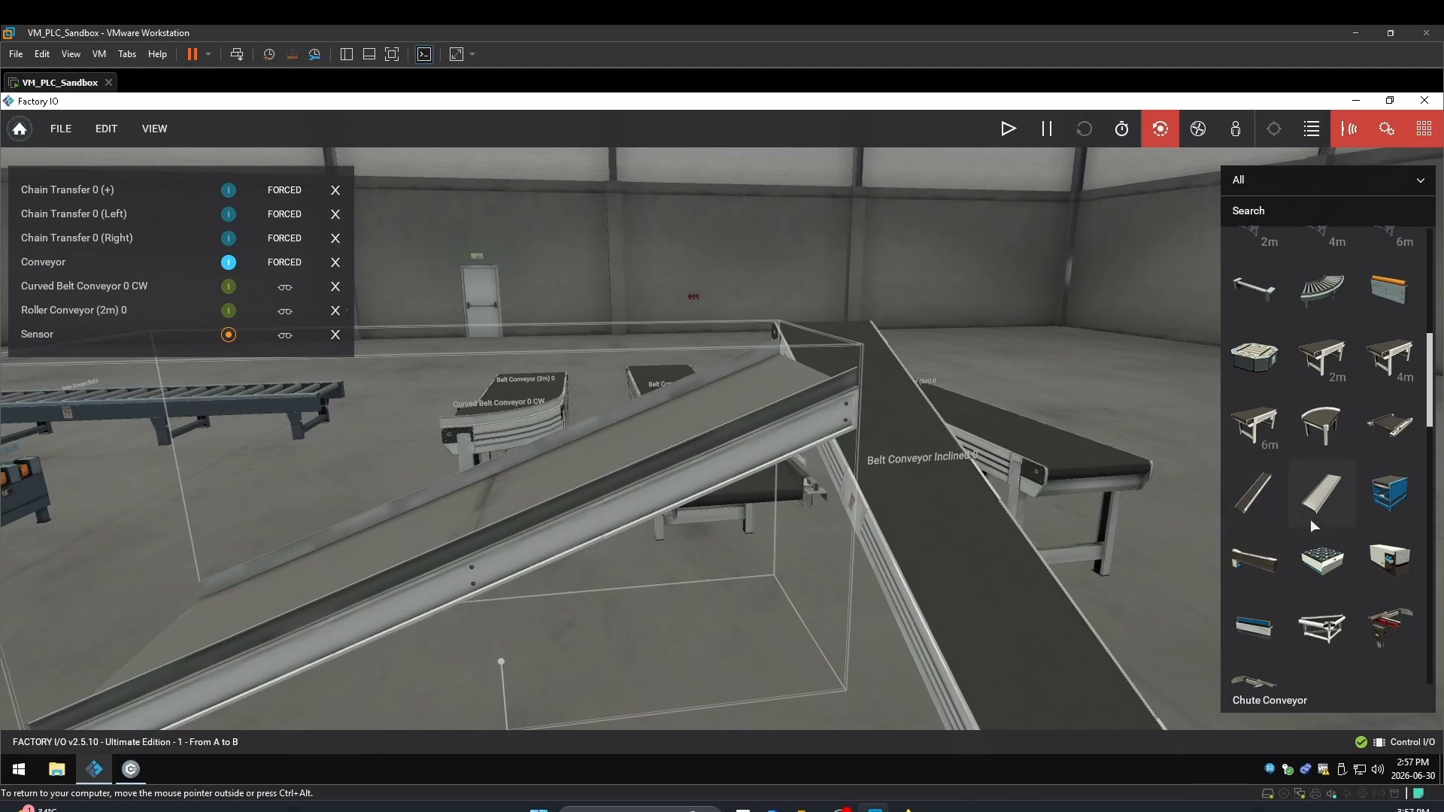
scroll(1000, 399, "down", 5)
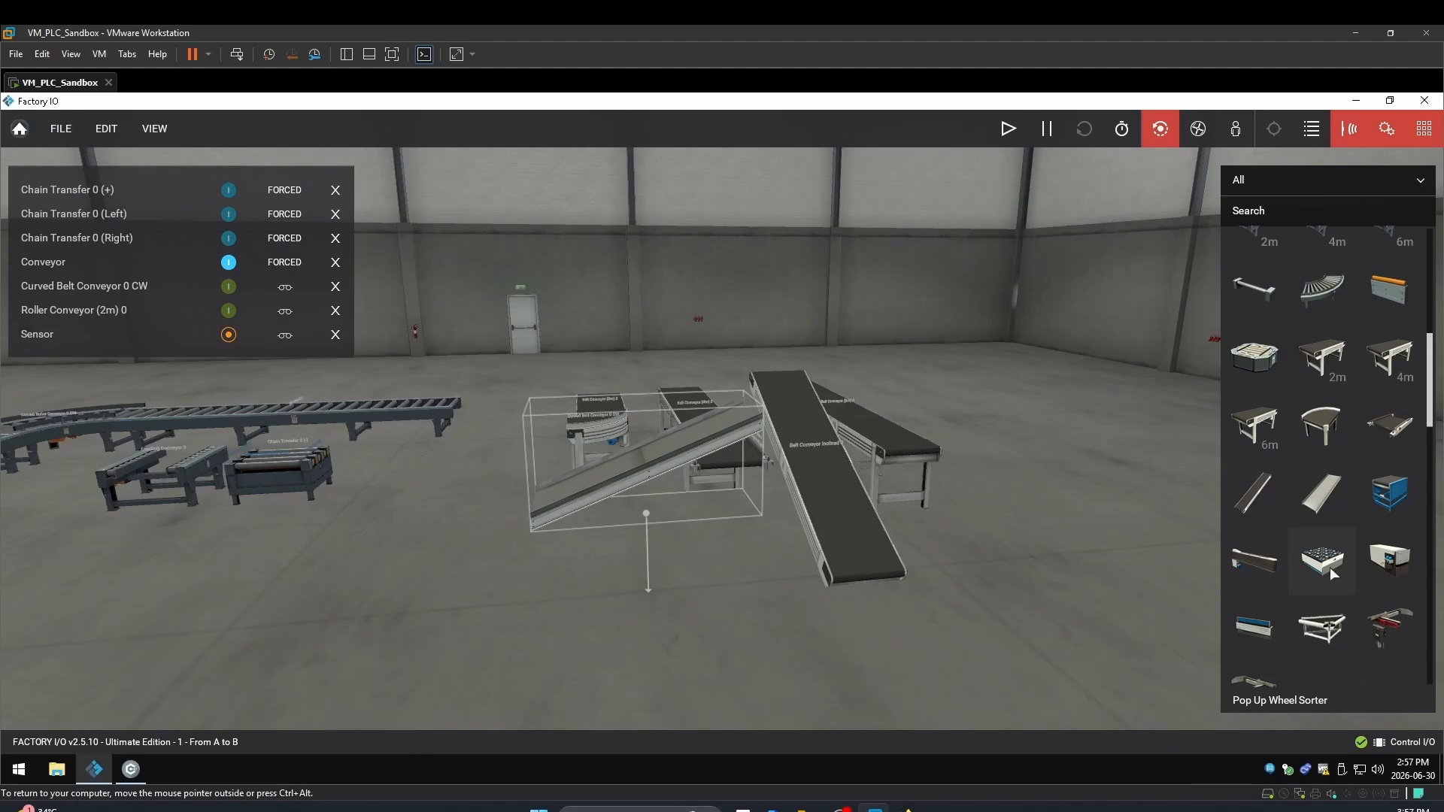
Place a Pop Up Wheel Sorter and clear the old tags from the forced list
left_click_drag(1329, 567, 1012, 598)
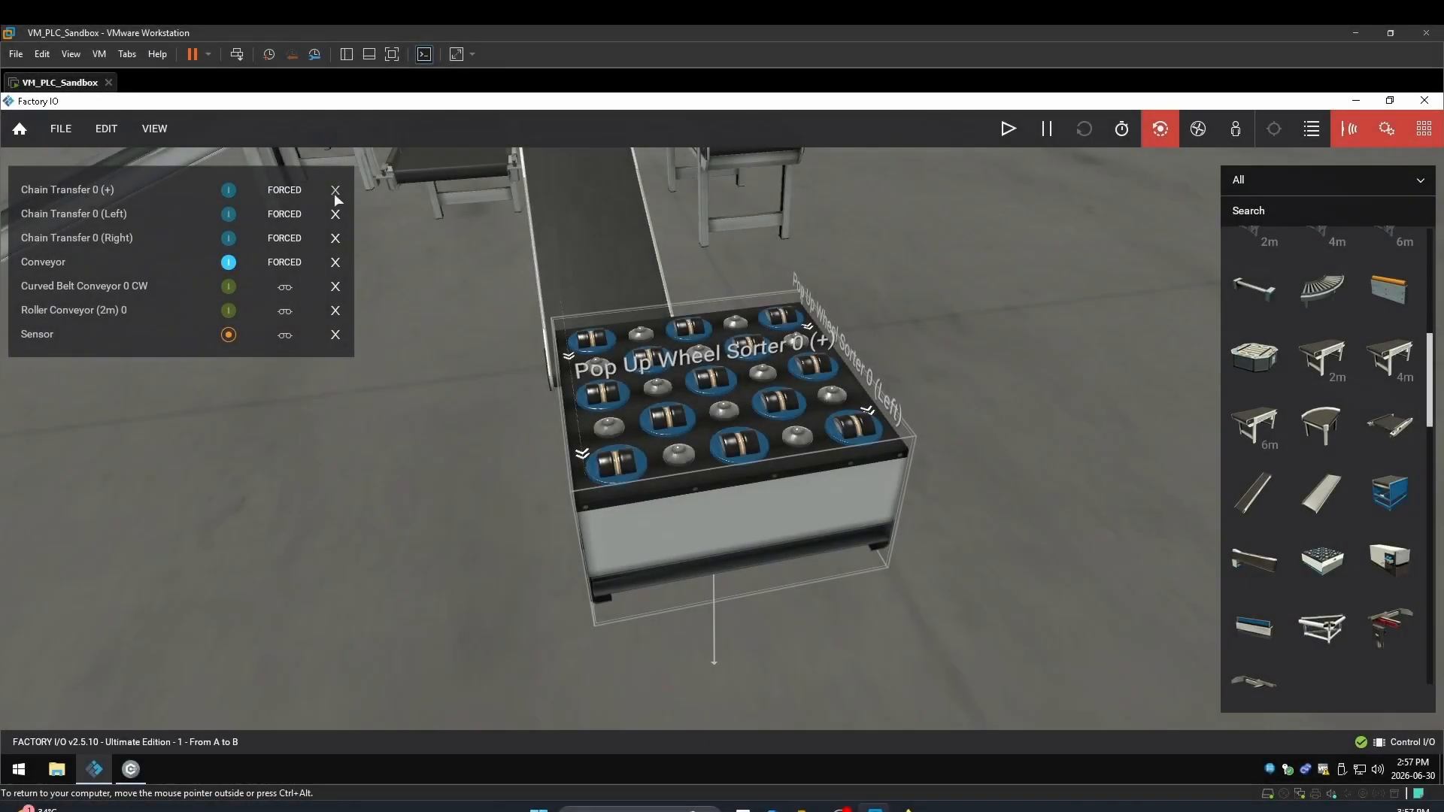
left_click(335, 190)
left_click(335, 189)
left_click(335, 190)
left_click(336, 190)
left_click(336, 189)
left_click(335, 189)
left_click(336, 190)
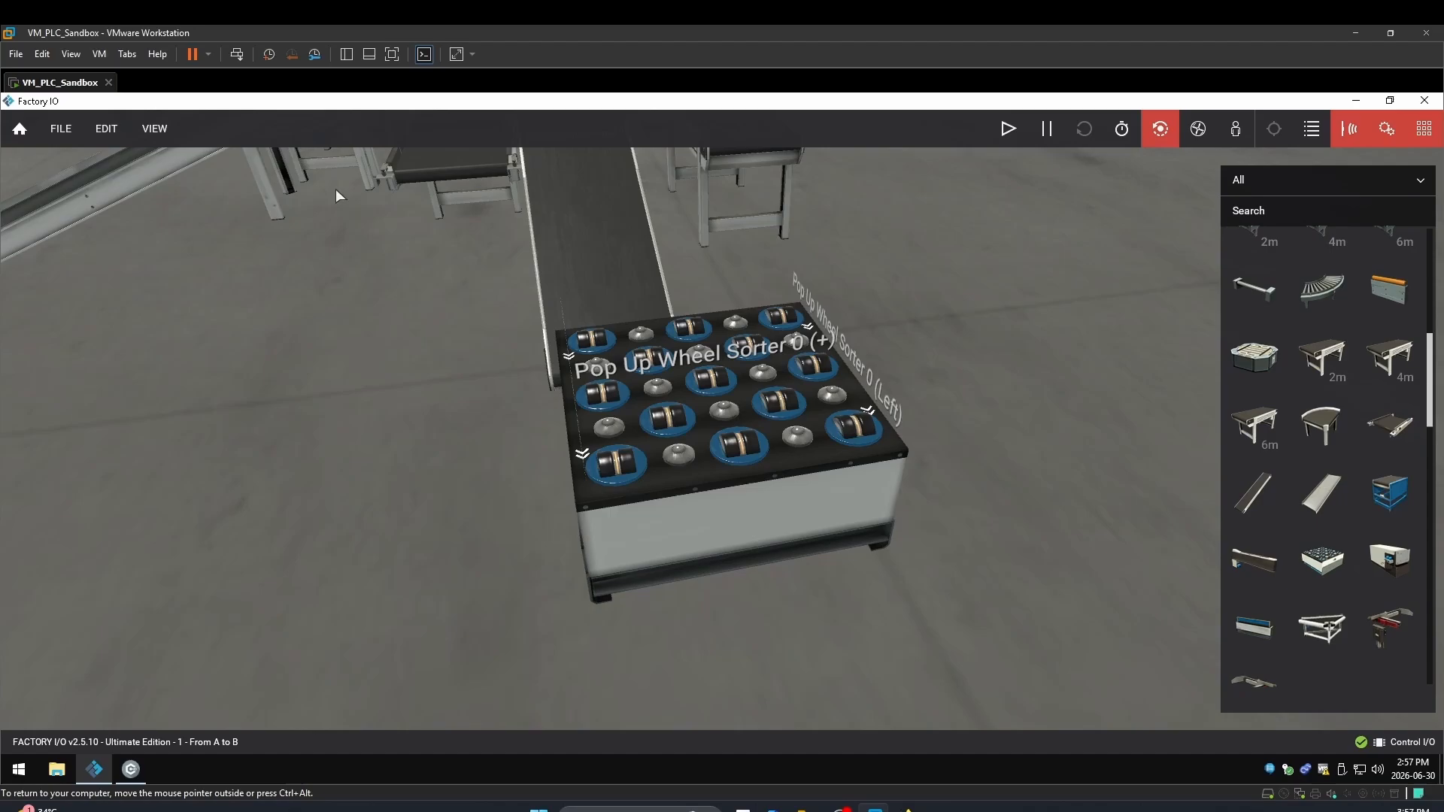
Add the wheel sorter's (+), Left and Right actuators to the forced list
left_click(685, 376)
left_click(870, 376)
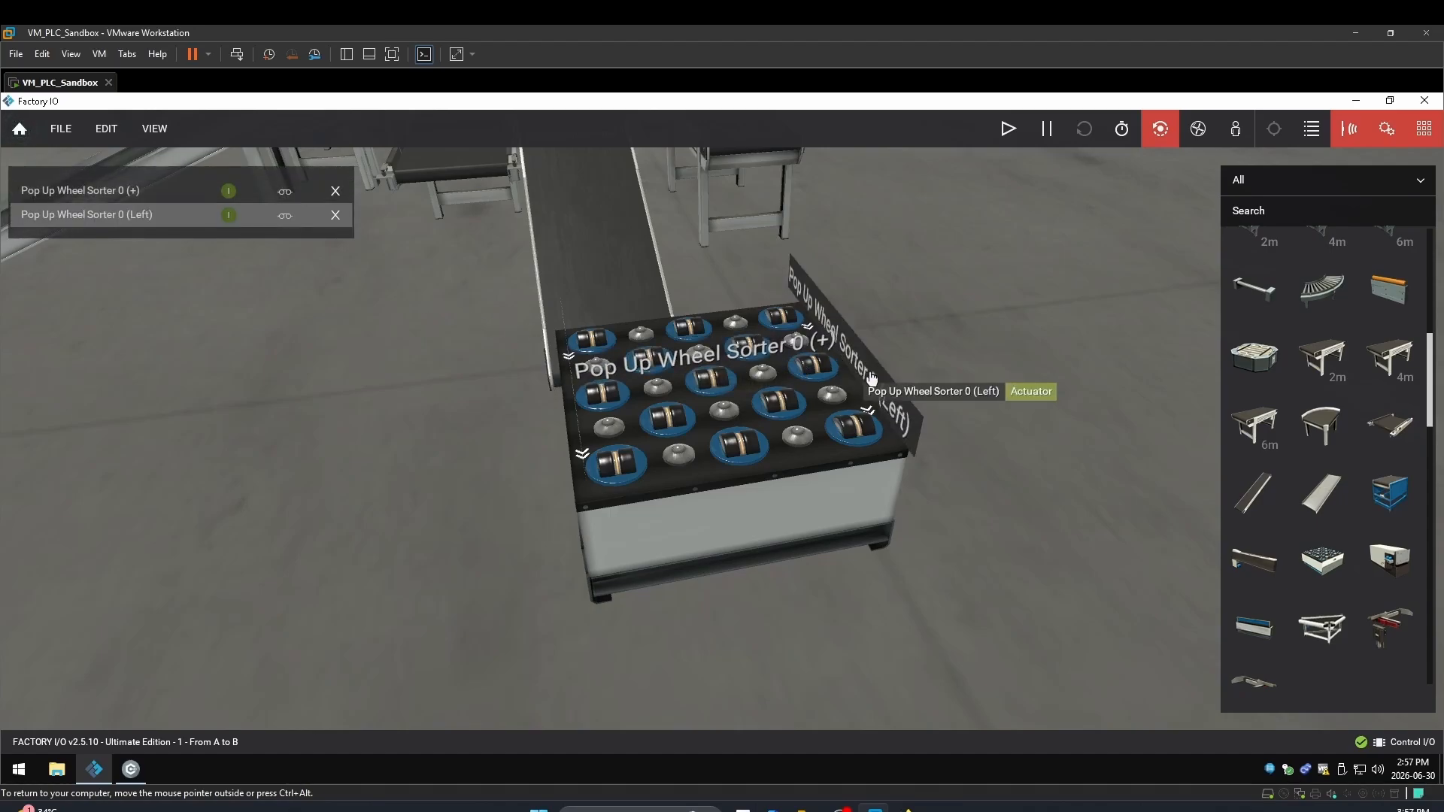
double_click(601, 408)
right_click_drag(601, 408, 768, 406)
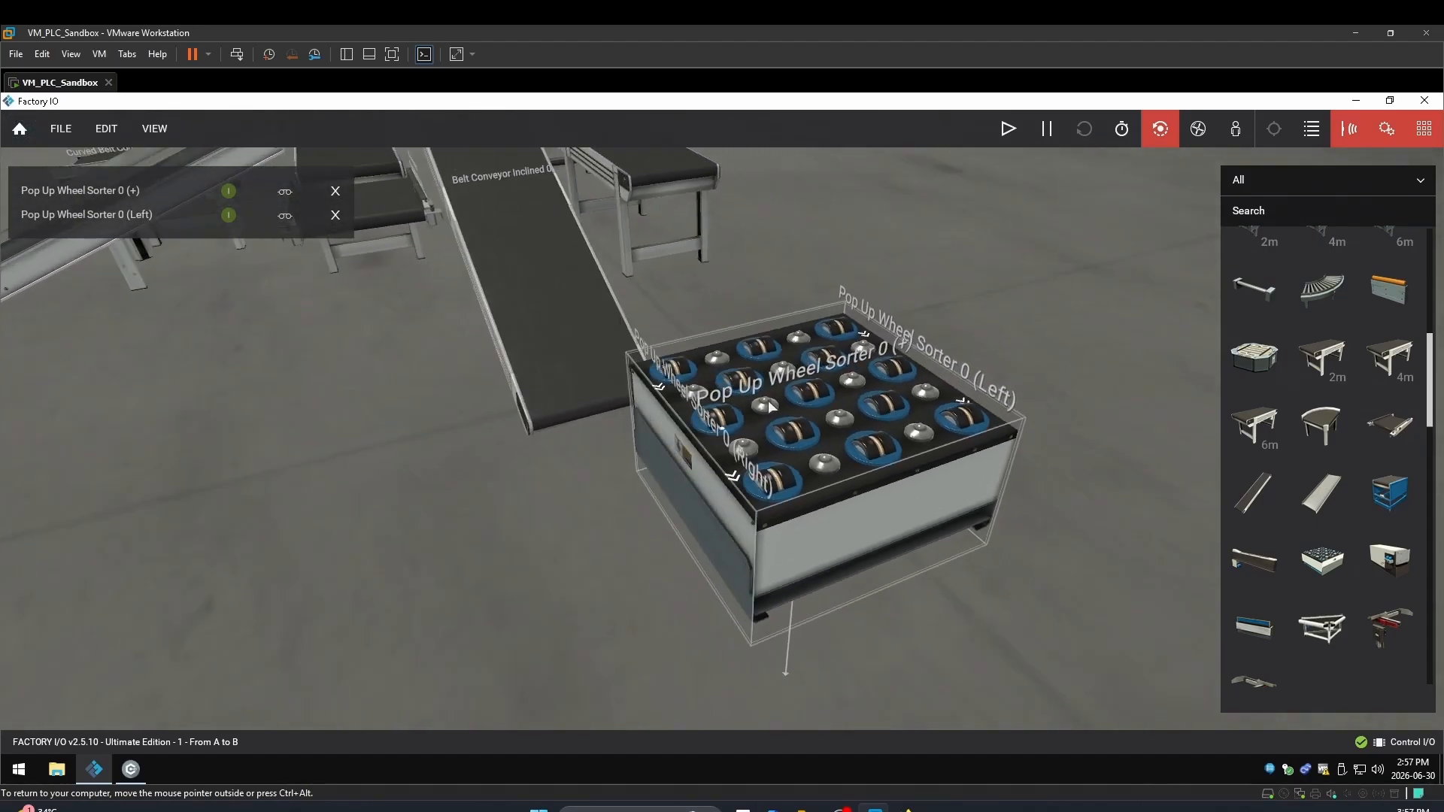
left_click(752, 458)
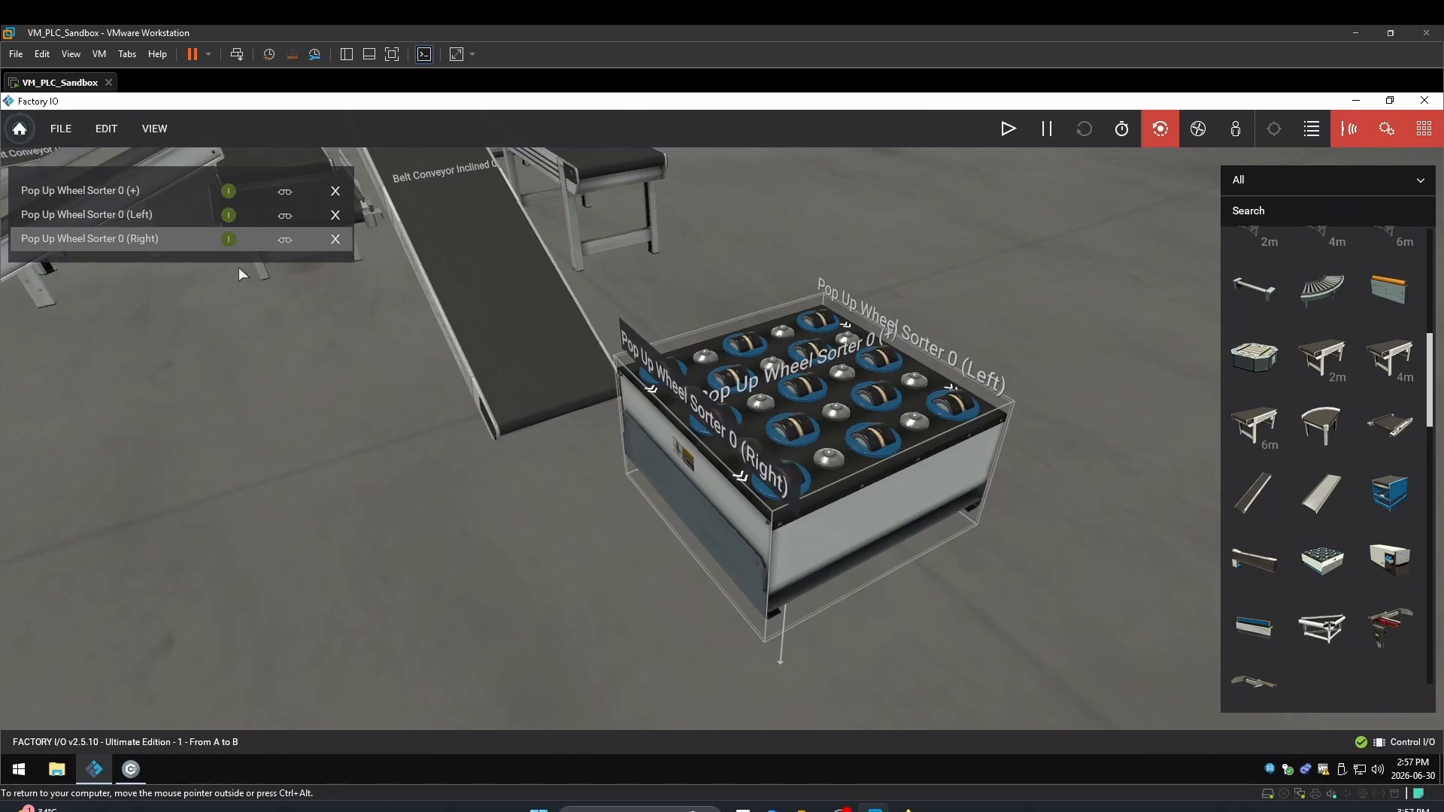
Start the simulation and toggle the sorter's Left and Right actuators, ending with (+), Left and Right on
left_click(1012, 131)
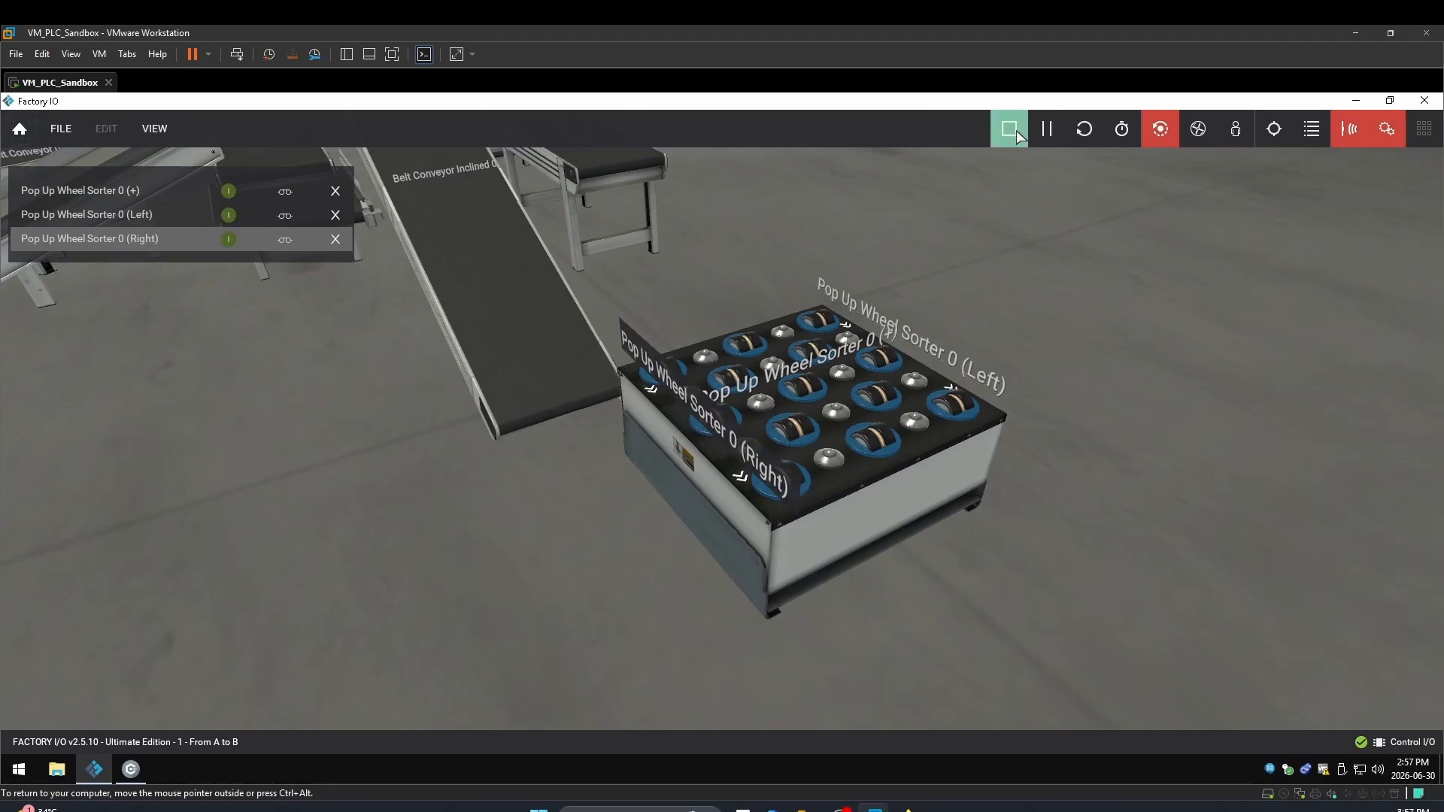
left_click(227, 216)
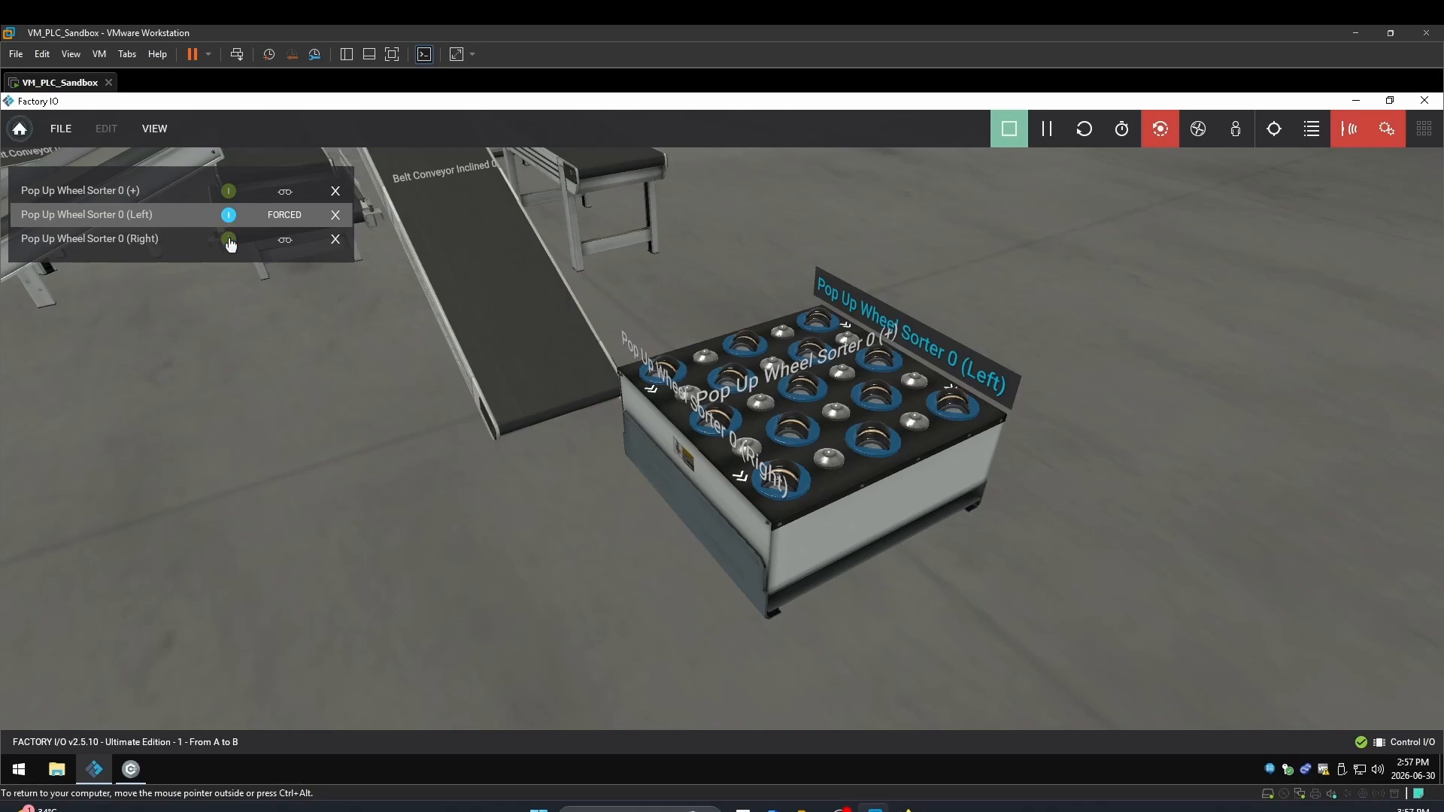
left_click(228, 239)
left_click(230, 239)
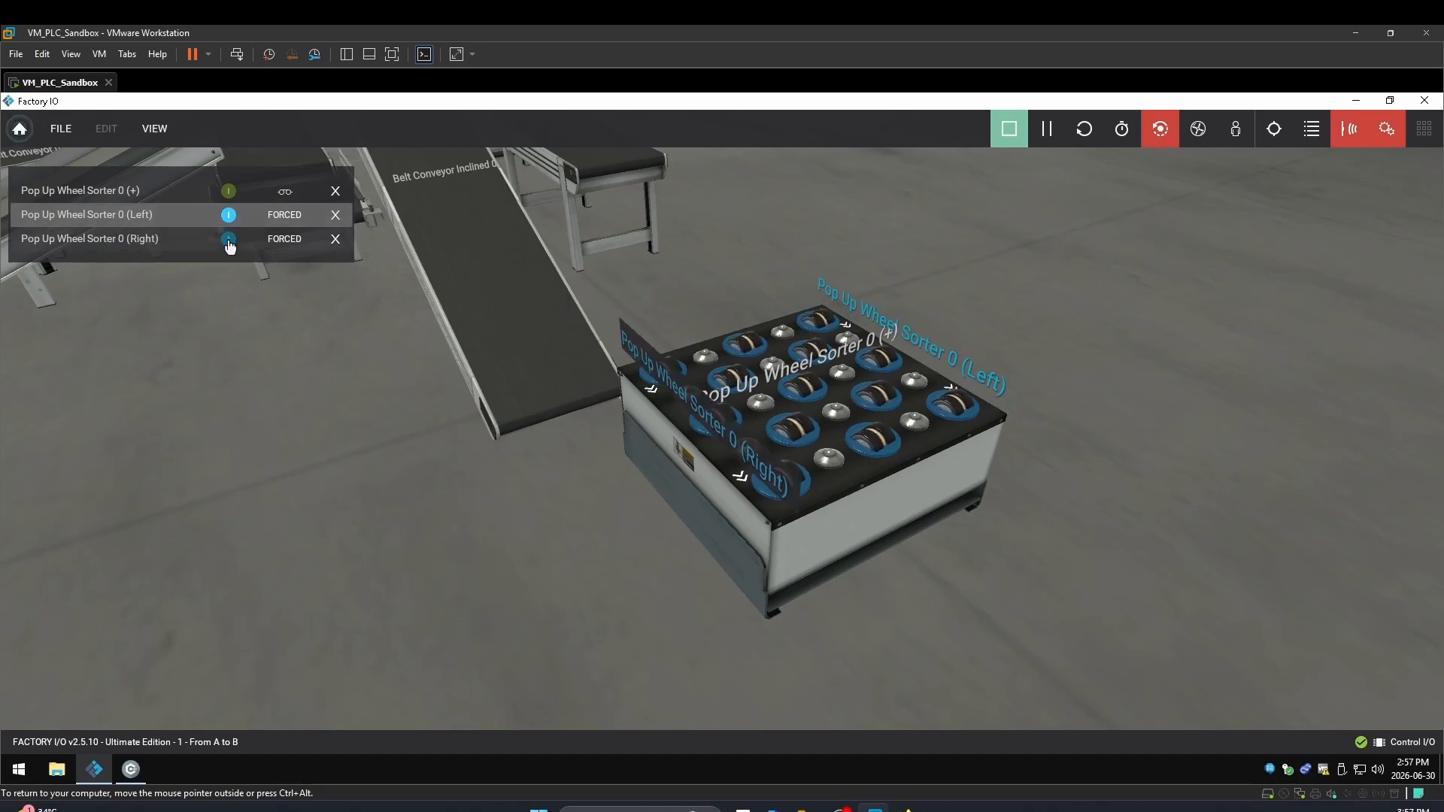
left_click(228, 216)
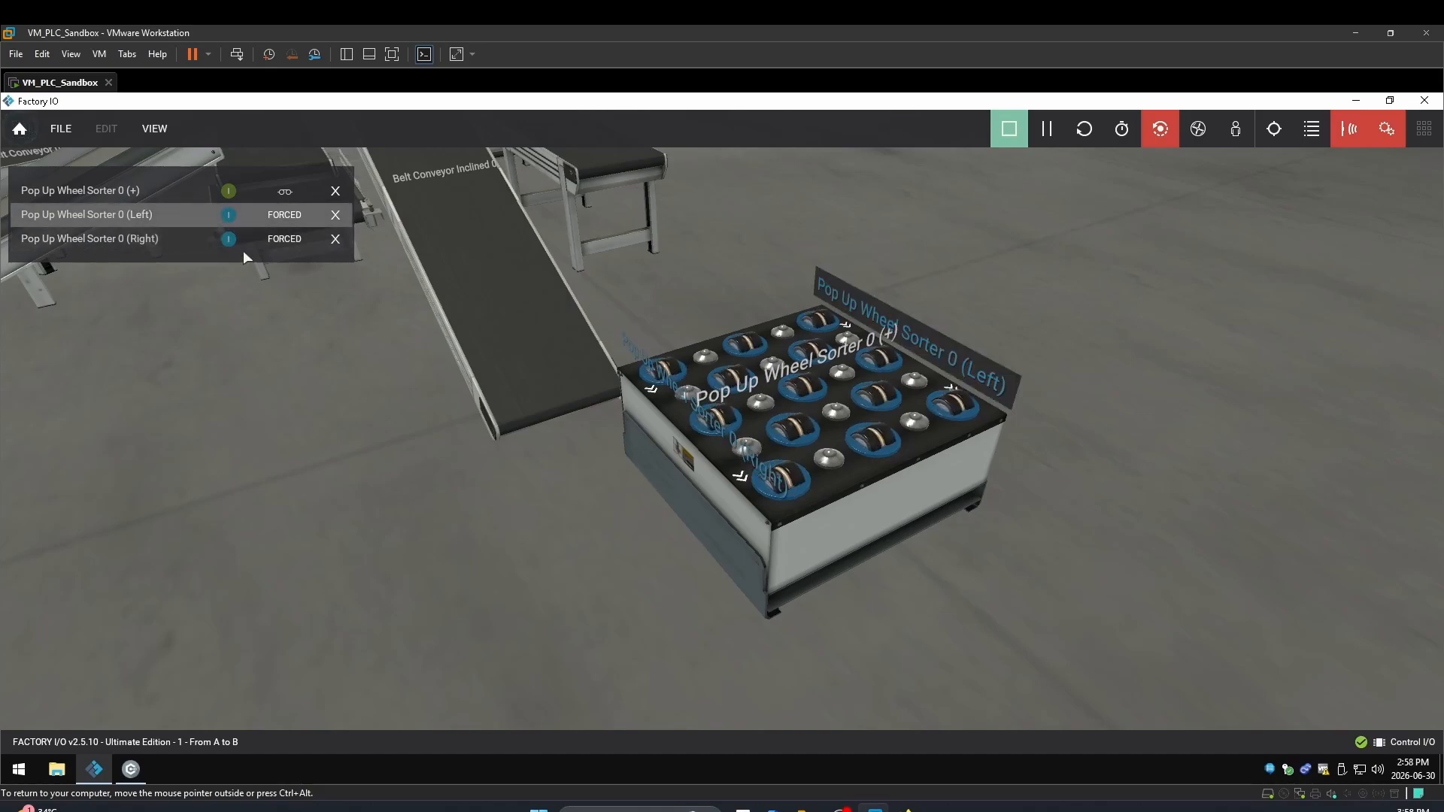
left_click(229, 216)
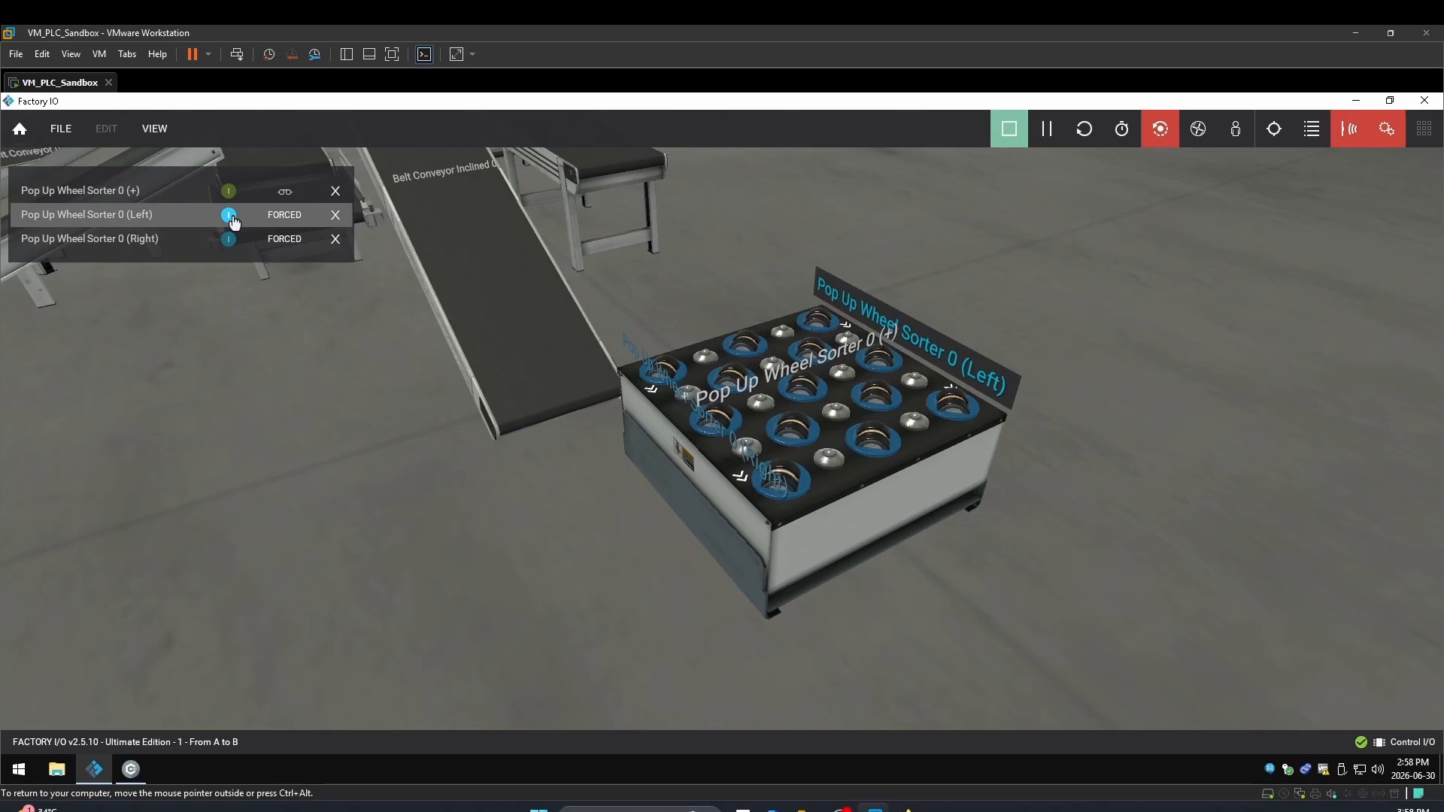
left_click(229, 240)
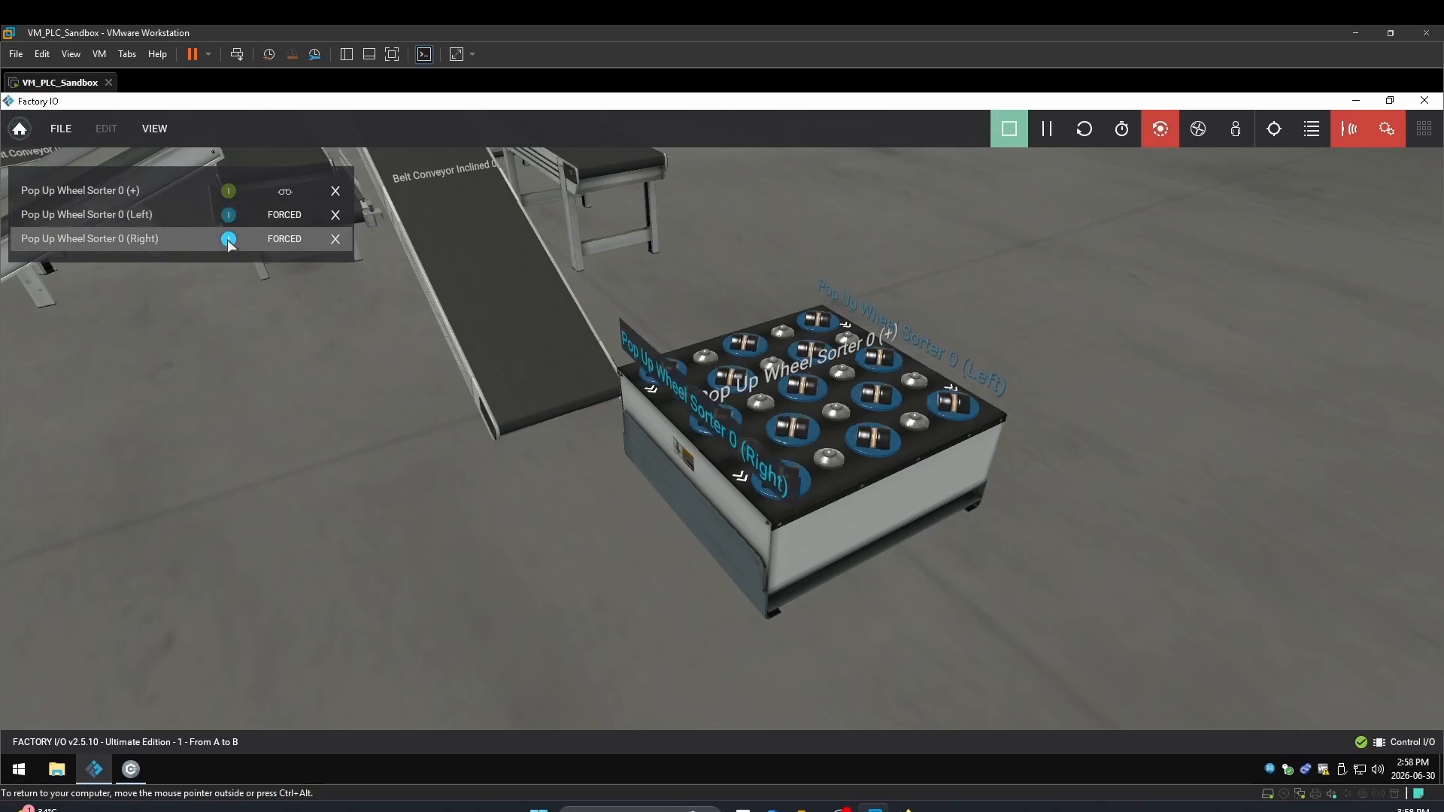
left_click(230, 241)
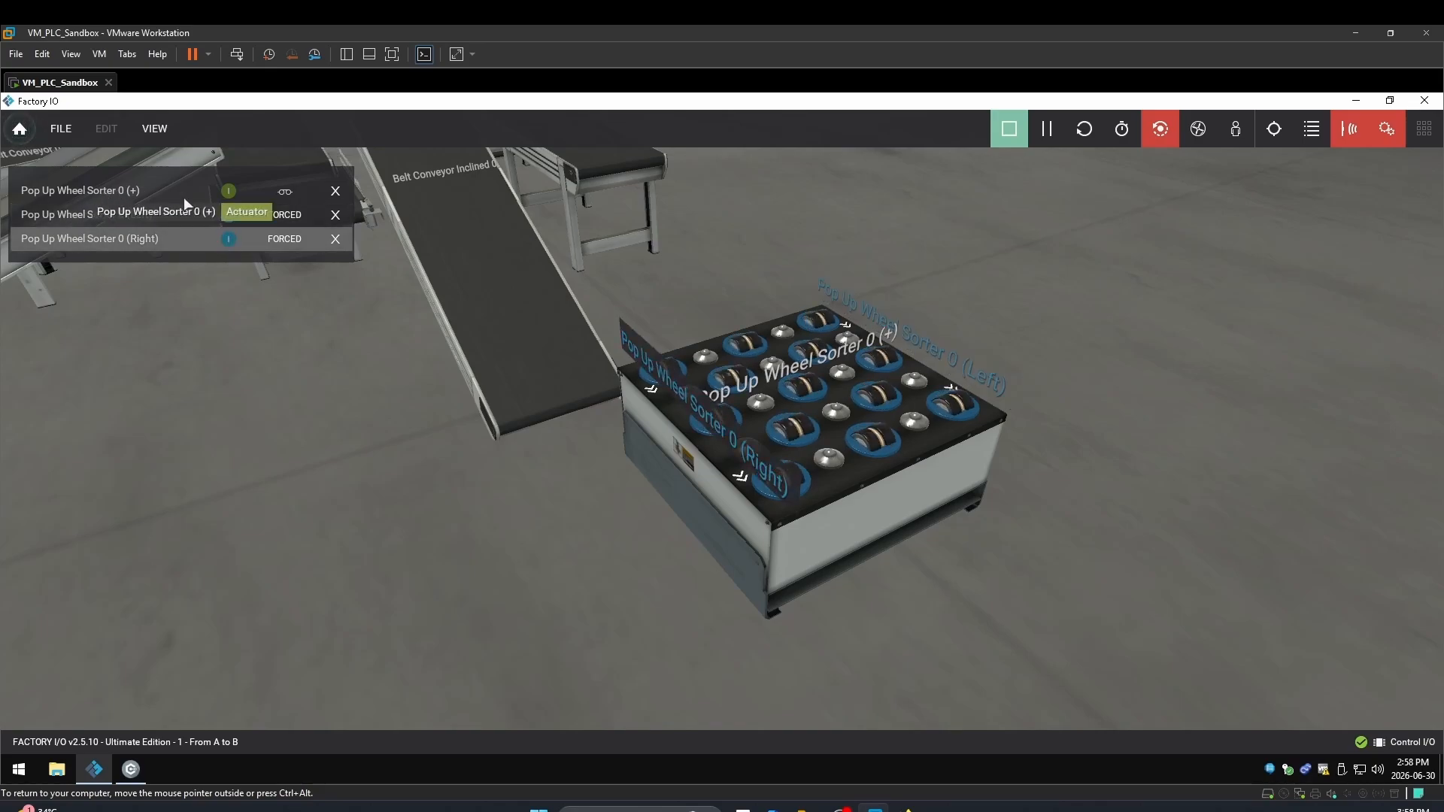
left_click(229, 192)
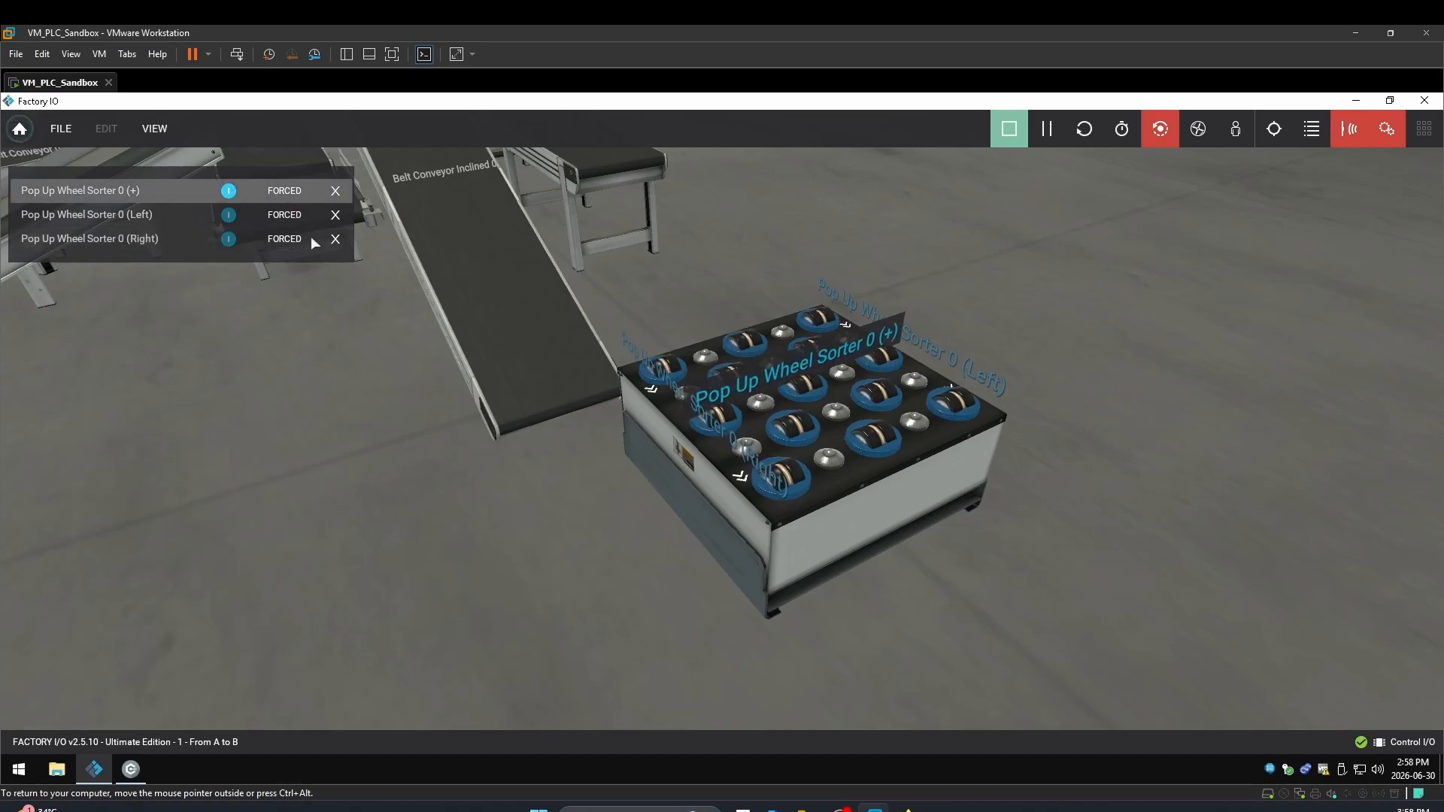
left_click(229, 217)
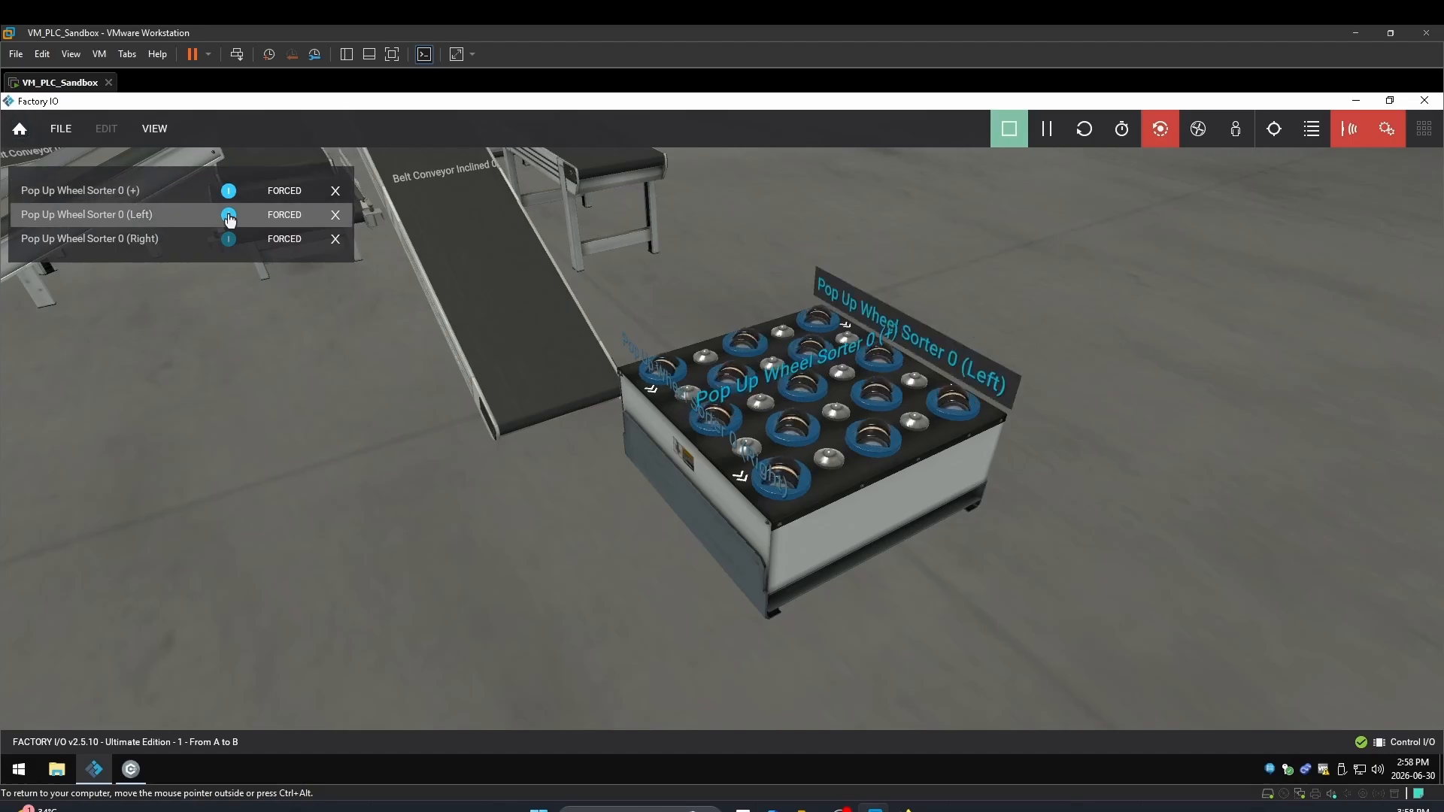
left_click(227, 241)
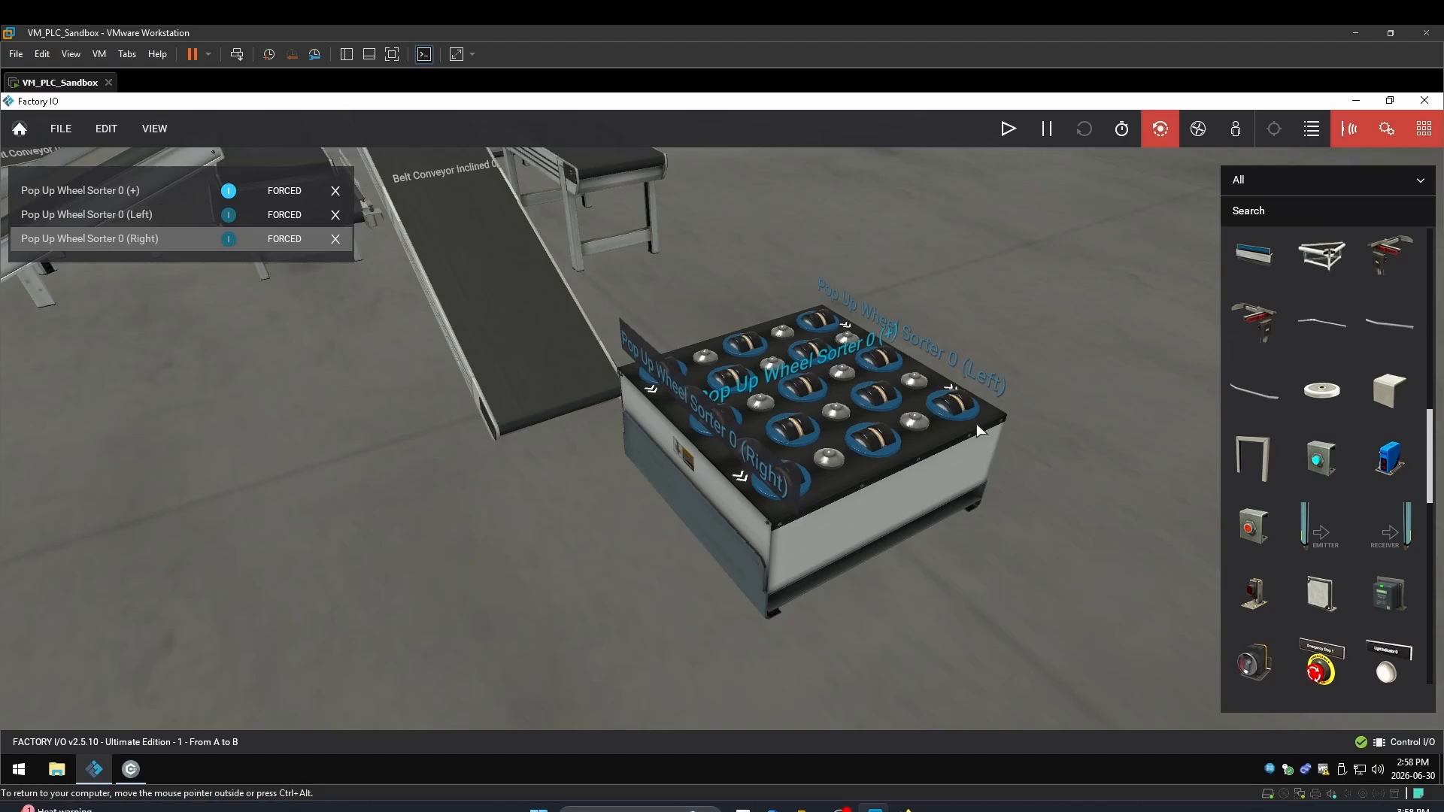
scroll(769, 349, "down", 3)
scroll(767, 348, "down", 5)
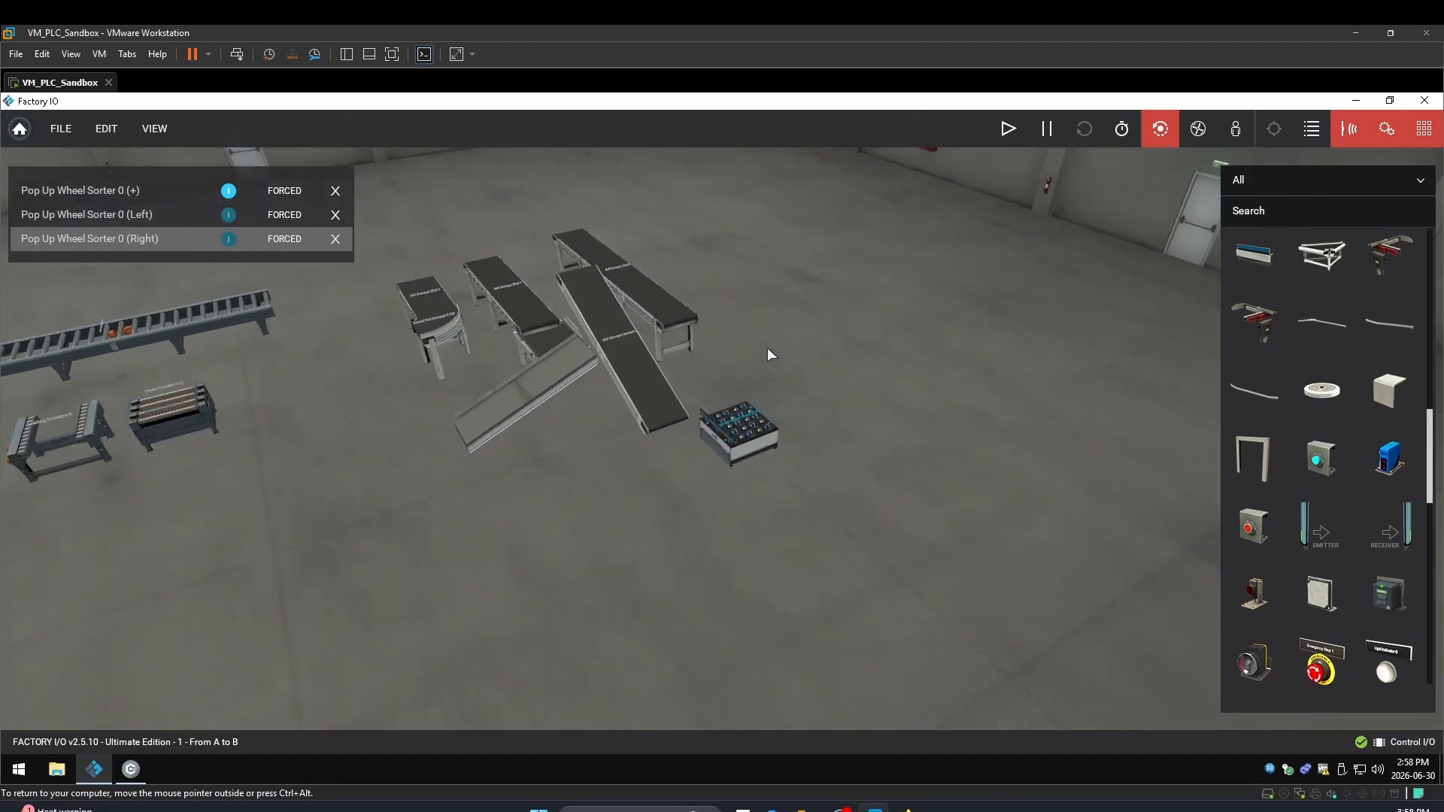
scroll(259, 484, "down", 2)
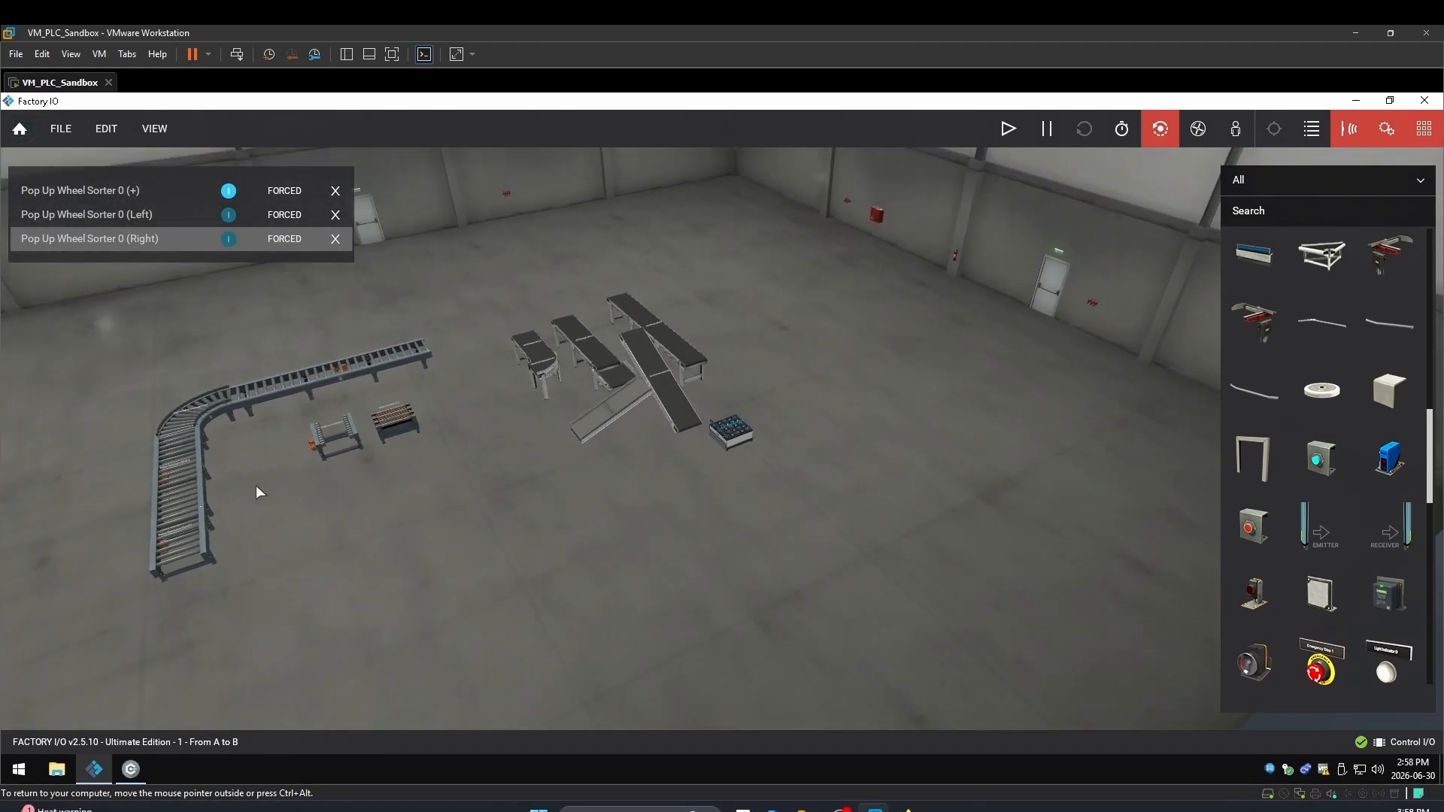
double_click(247, 484)
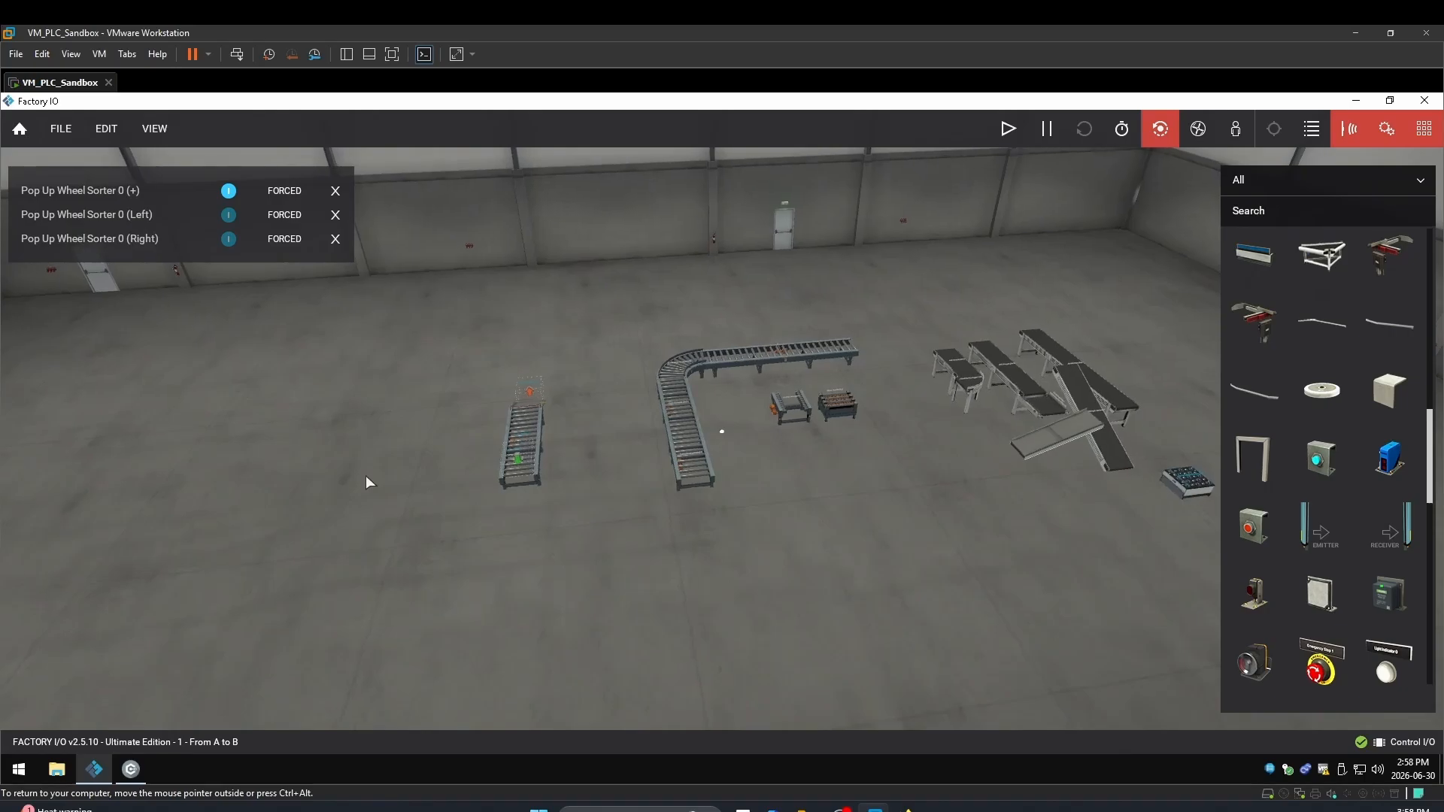
right_click_drag(591, 458, 438, 473)
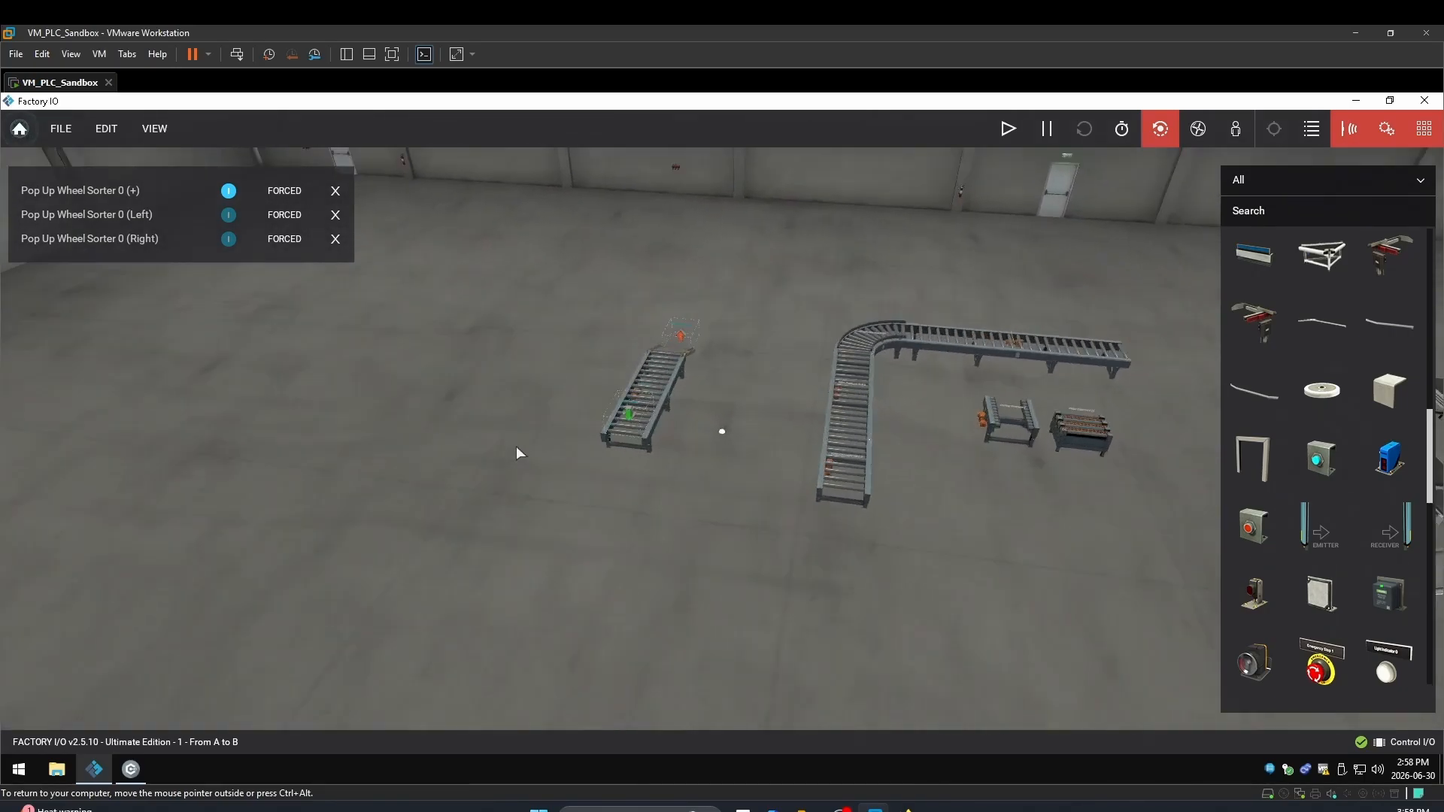
scroll(516, 449, "up", 5)
double_click(596, 388)
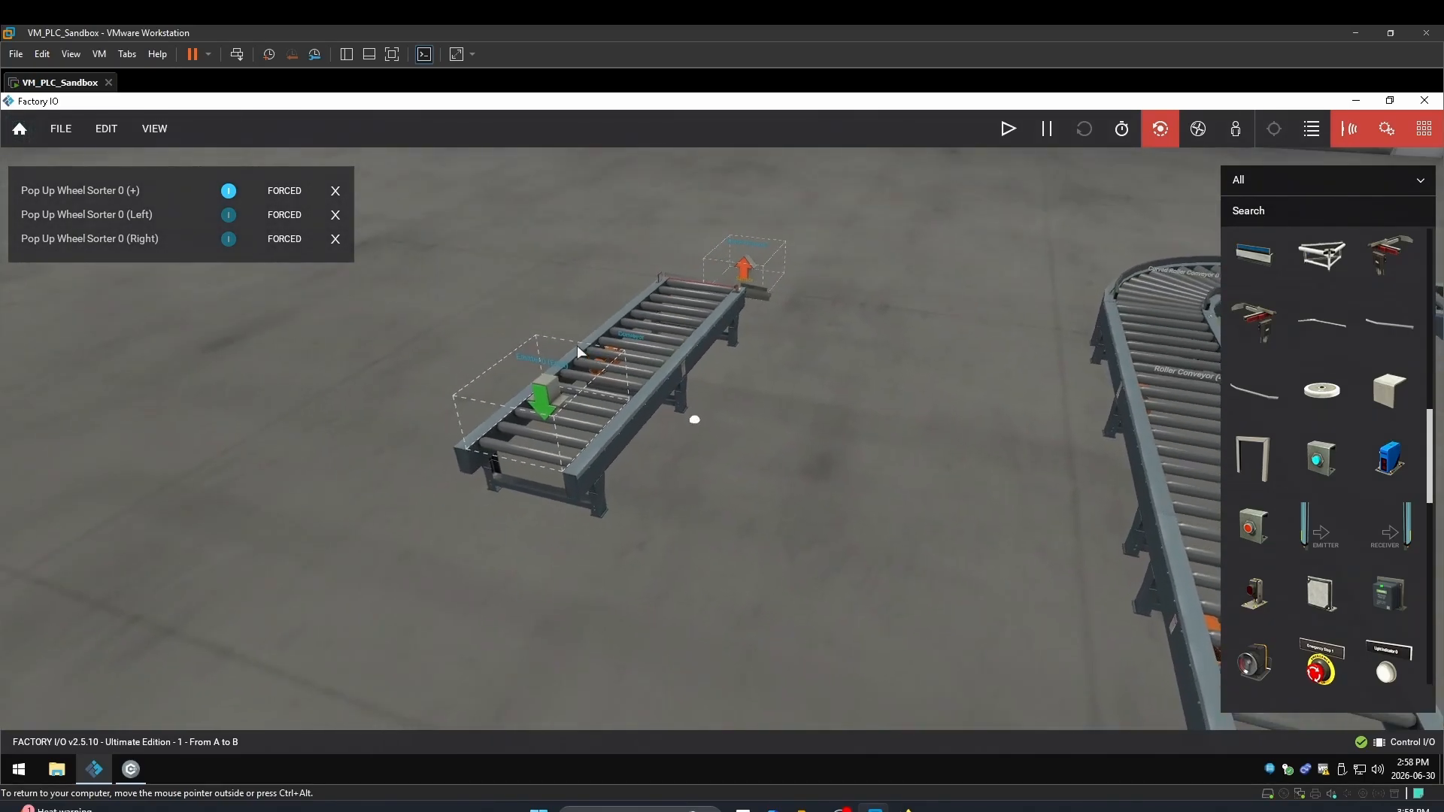
right_click_drag(576, 345, 314, 386)
scroll(315, 368, "up", 4)
scroll(316, 367, "down", 5)
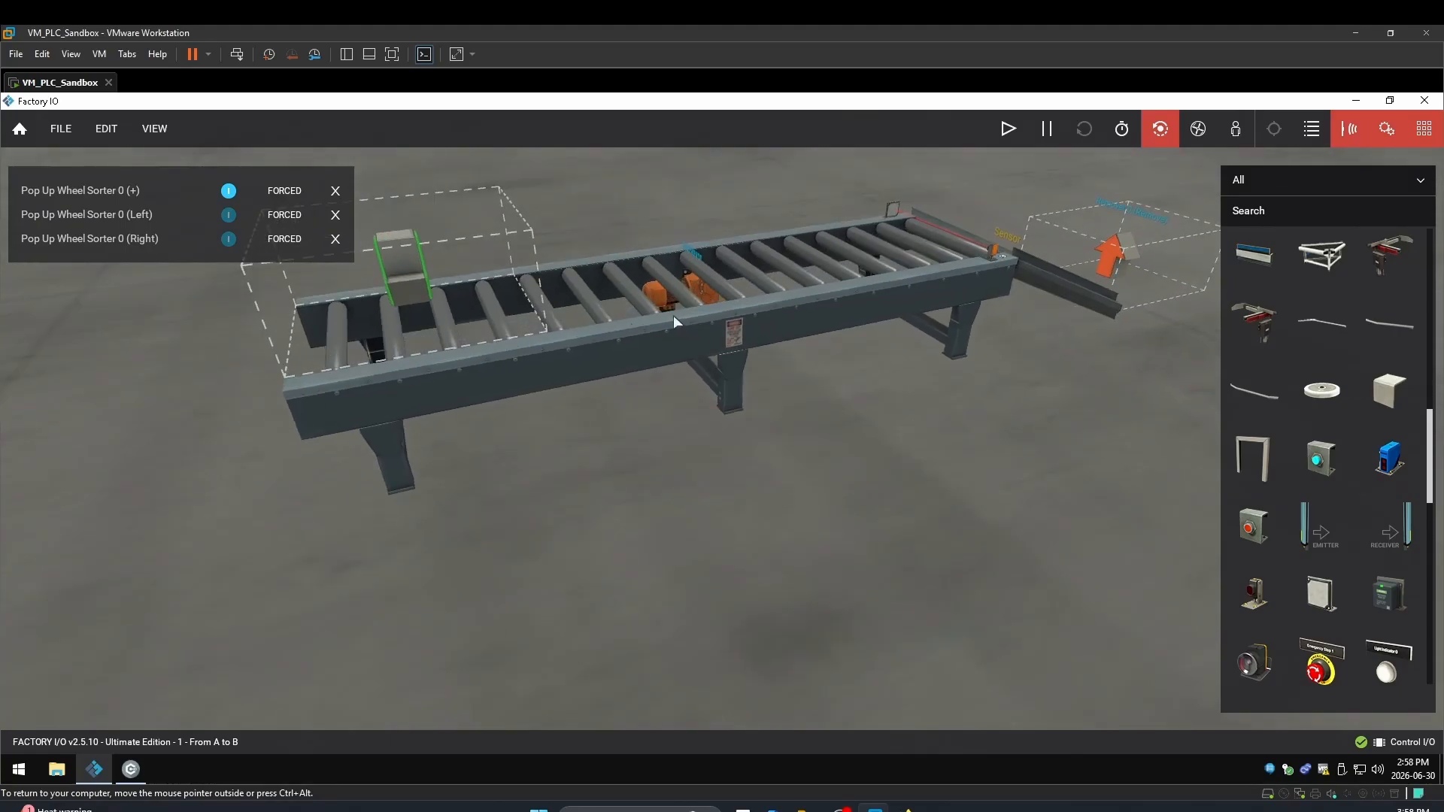